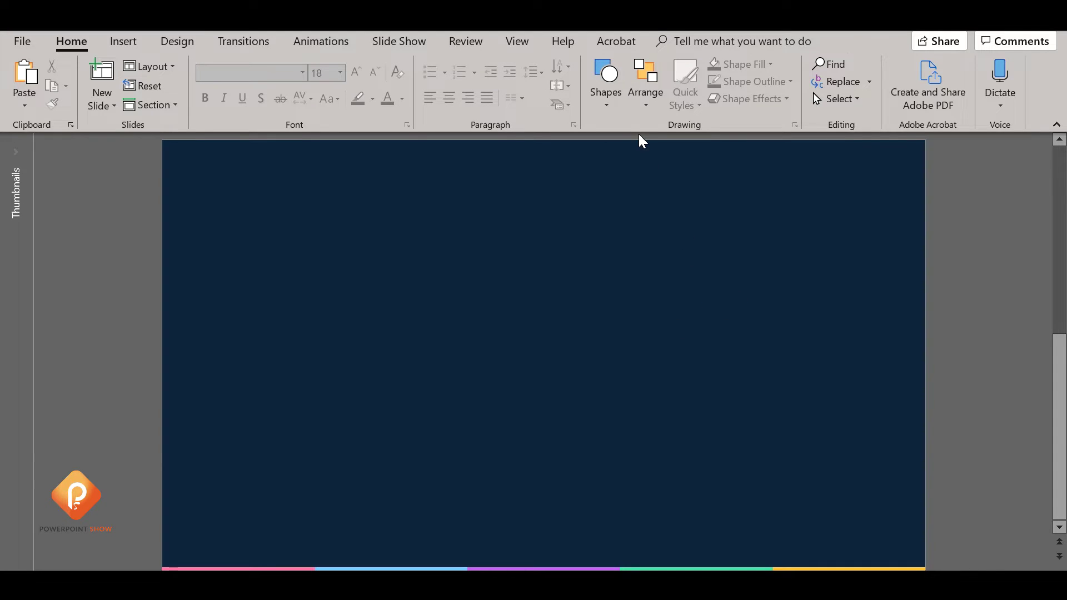
# - Draw a rectangle near the top centre of the slide and remove its outline
pyautogui.click(602, 99)
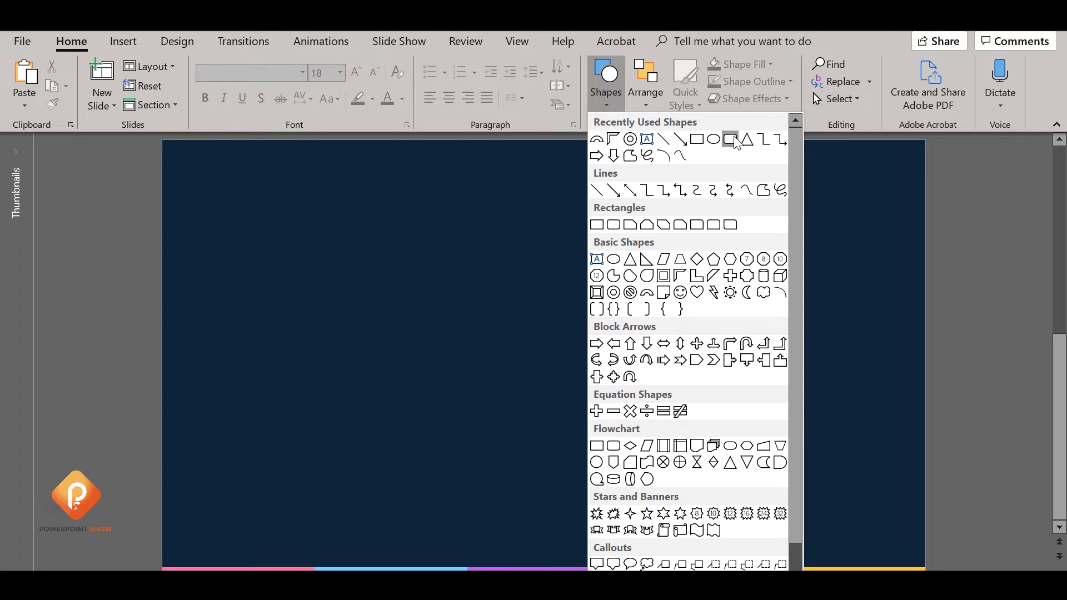
pyautogui.click(697, 139)
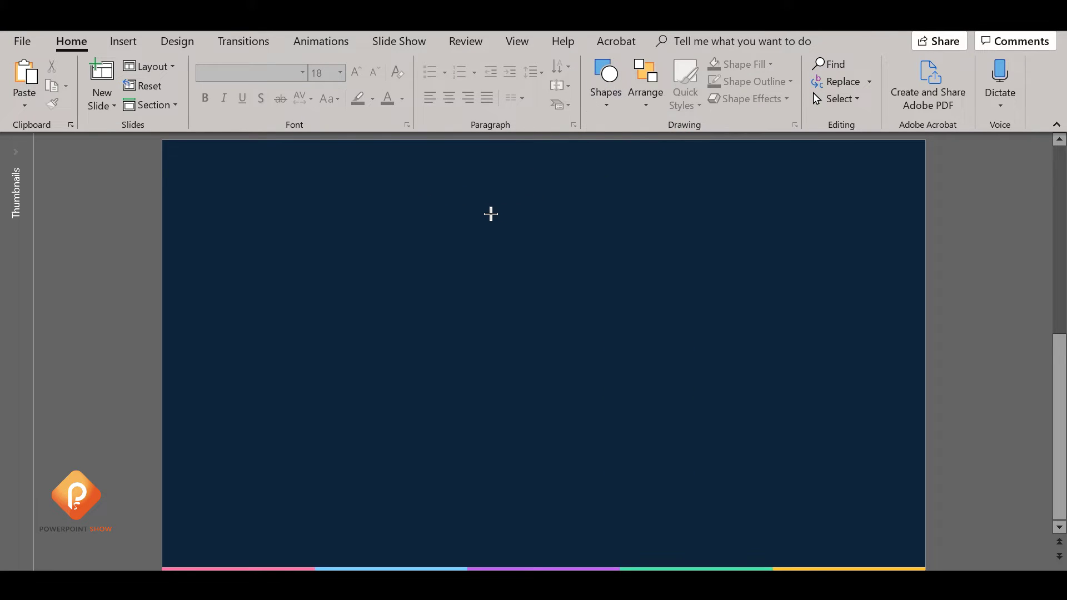
pyautogui.moveTo(490, 214)
pyautogui.mouseDown()
pyautogui.moveTo(594, 241)
pyautogui.moveTo(576, 207)
pyautogui.mouseUp()
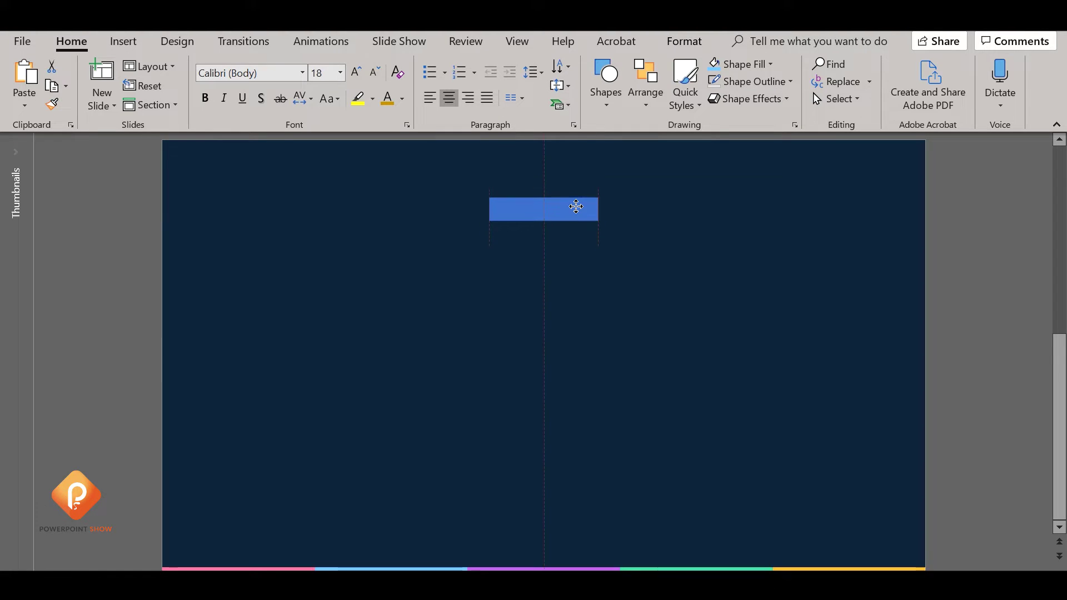
pyautogui.click(767, 81)
pyautogui.click(750, 248)
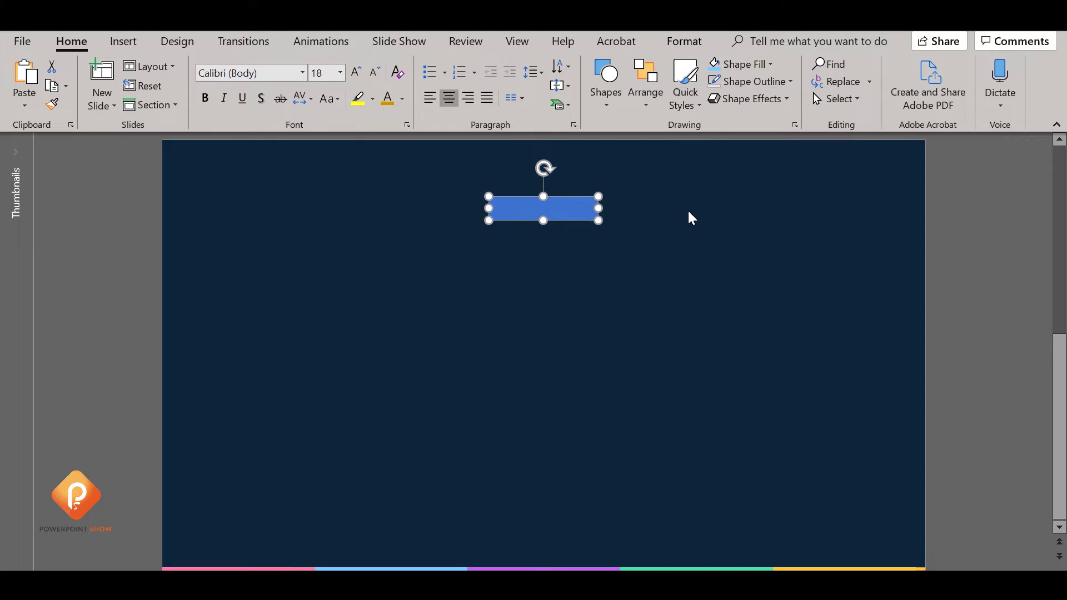
# - Fill the rectangle with the pink sampled from the bottom bar and stretch its left edge
pyautogui.click(769, 64)
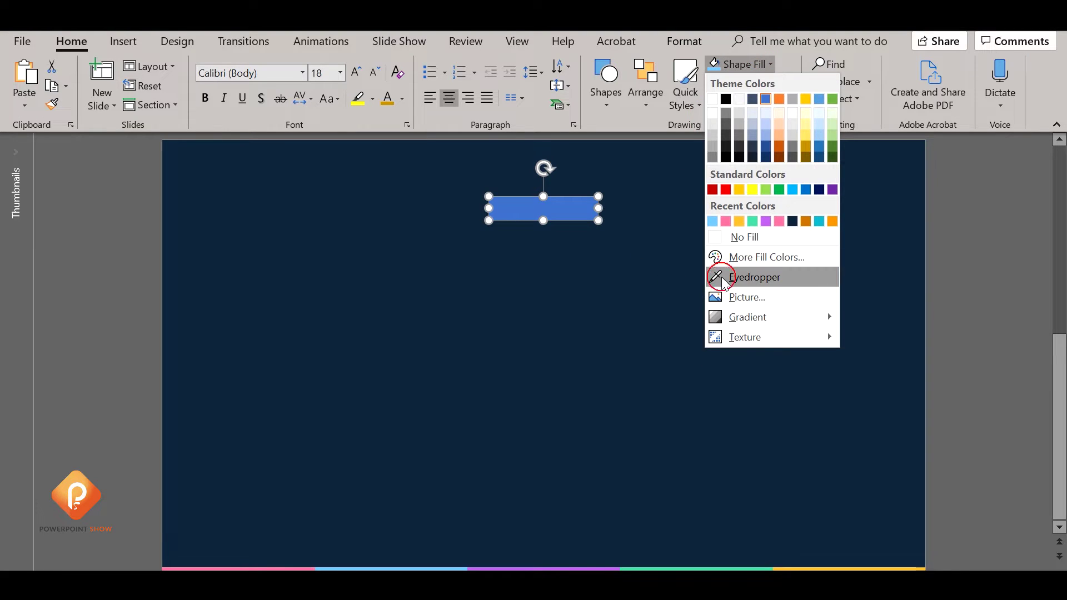
pyautogui.click(716, 277)
pyautogui.click(247, 568)
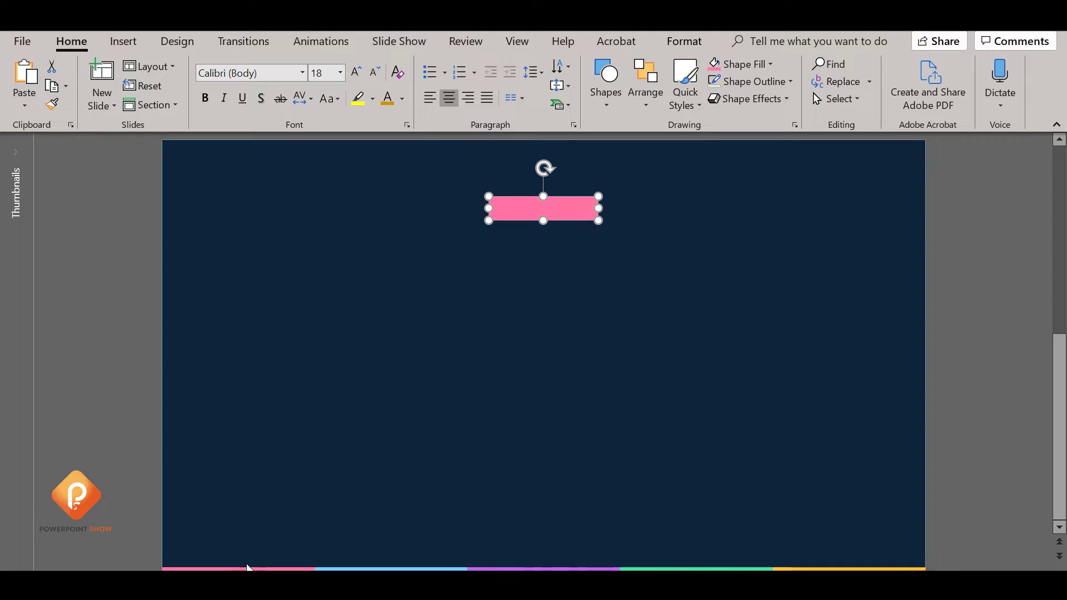
pyautogui.click(521, 331)
pyautogui.click(500, 209)
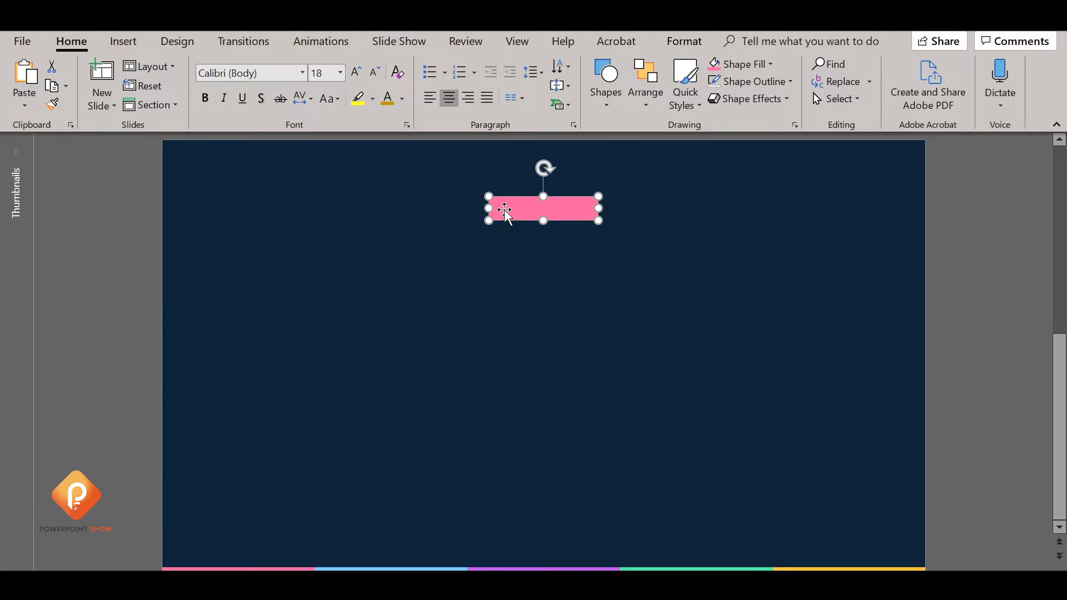
pyautogui.moveTo(489, 209)
pyautogui.mouseDown()
pyautogui.moveTo(472, 208)
pyautogui.moveTo(534, 224)
pyautogui.mouseUp()
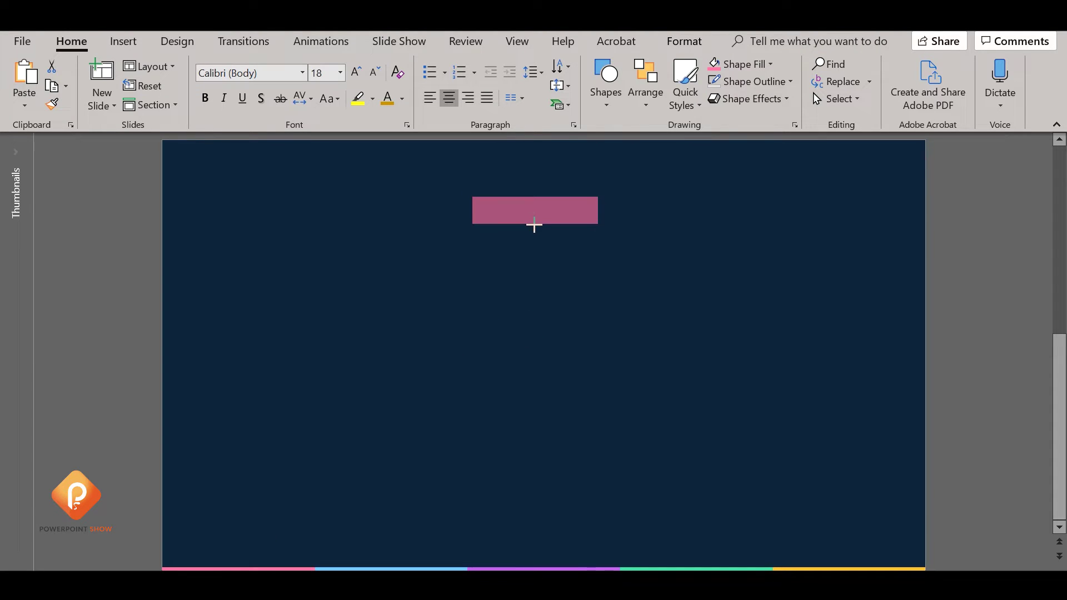
pyautogui.press('Escape')
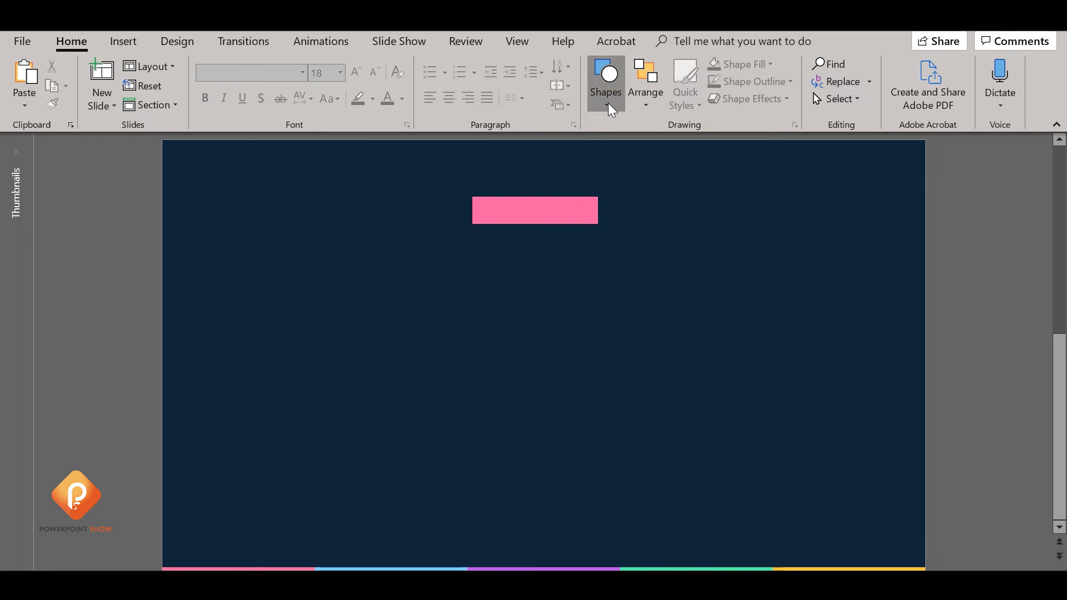
# - Draw a donut shape beside the pink rectangle and remove its outline
pyautogui.click(607, 102)
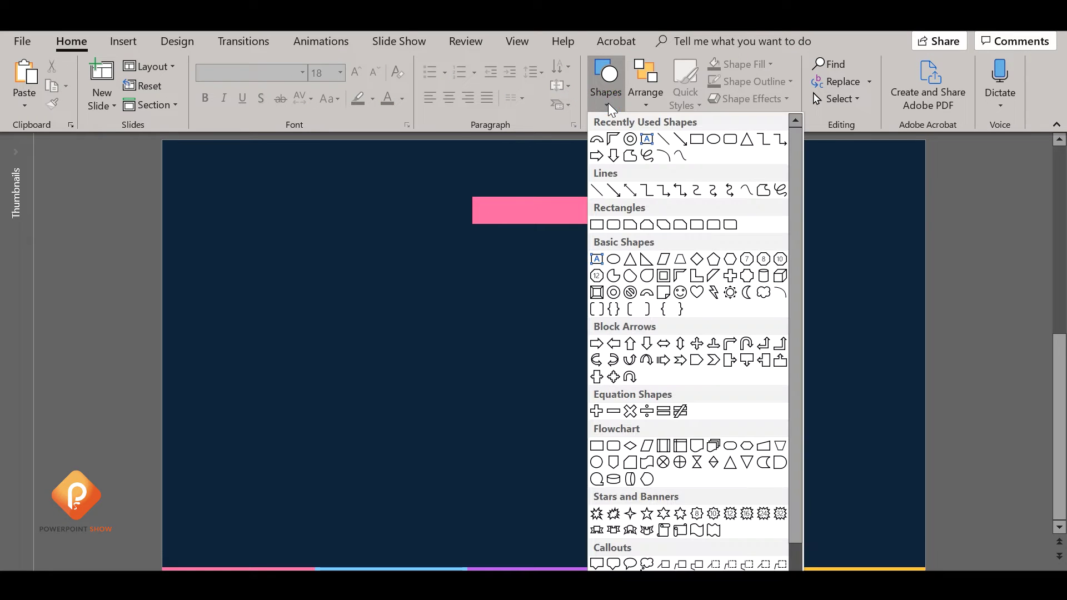
pyautogui.click(630, 139)
pyautogui.moveTo(561, 197); pyautogui.dragTo(636, 300)
pyautogui.keyDown('shift'); pyautogui.click(533, 215); pyautogui.keyUp('shift')
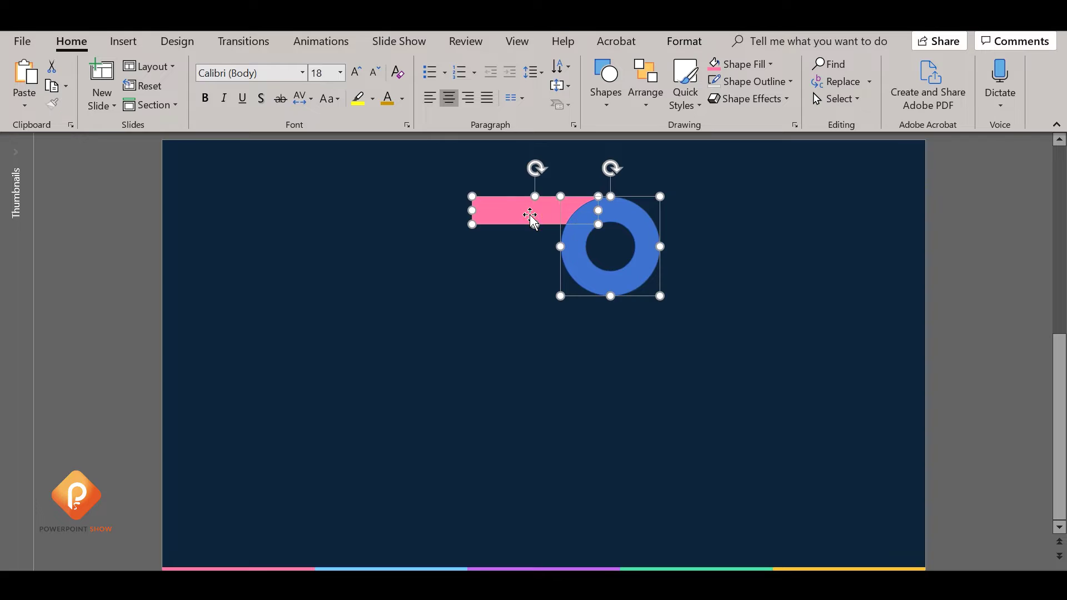
pyautogui.scroll(5, 611, 250)
pyautogui.press('Escape')
pyautogui.click(688, 275)
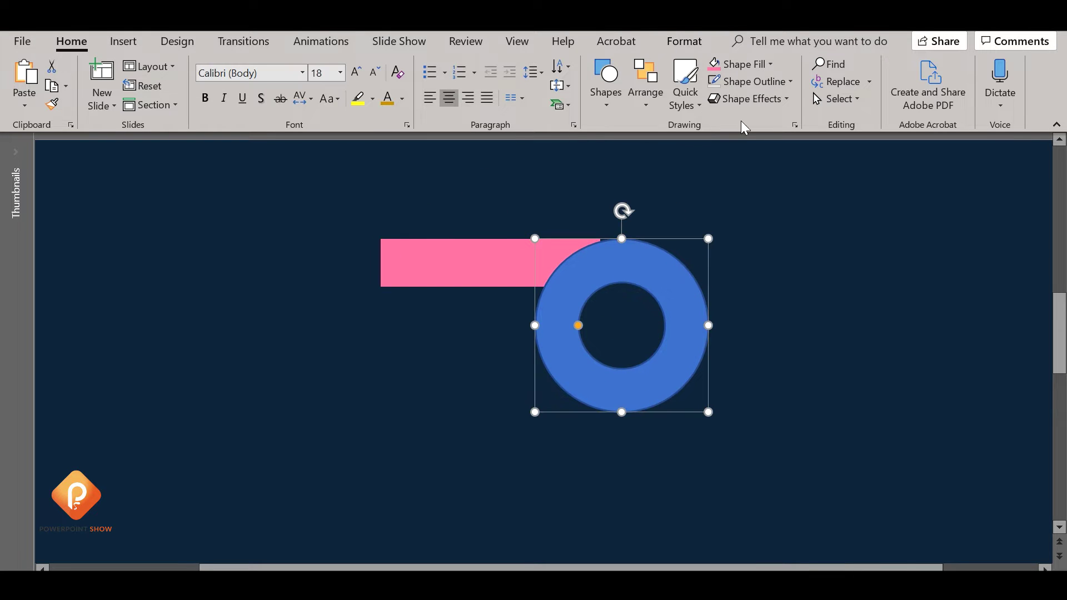
pyautogui.click(754, 81)
pyautogui.click(745, 254)
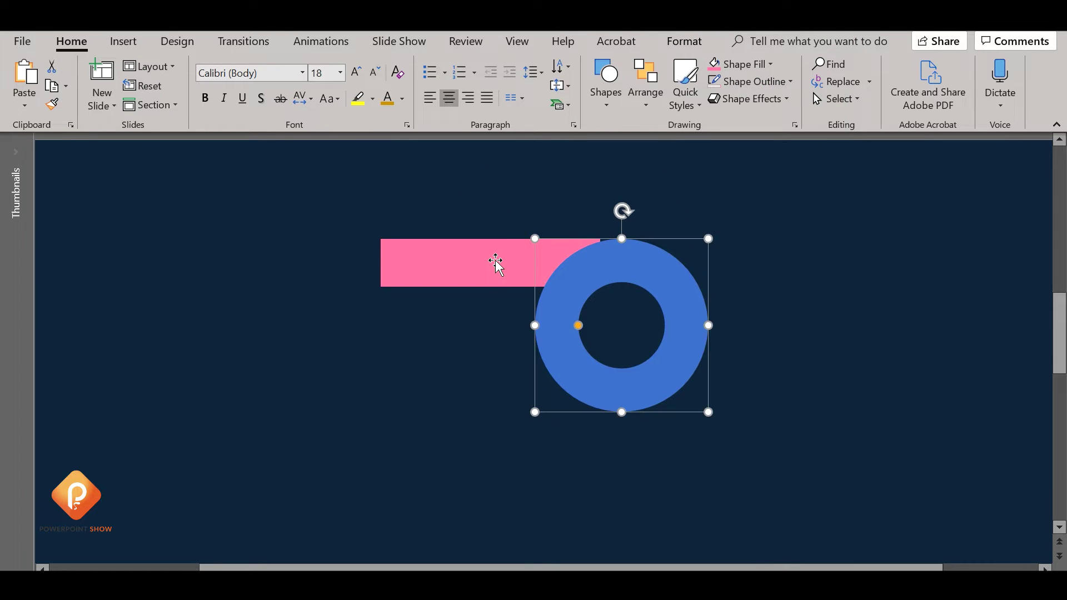
# - Bring the pink bar in front of the donut
pyautogui.click(493, 260)
pyautogui.click(642, 104)
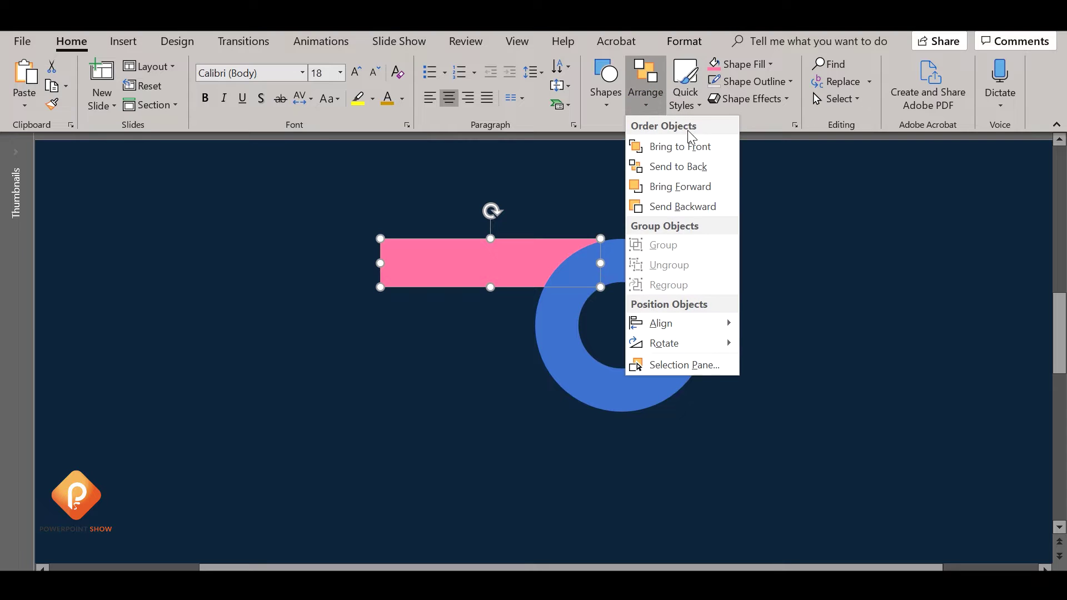
pyautogui.click(687, 147)
pyautogui.scroll(3, 631, 262)
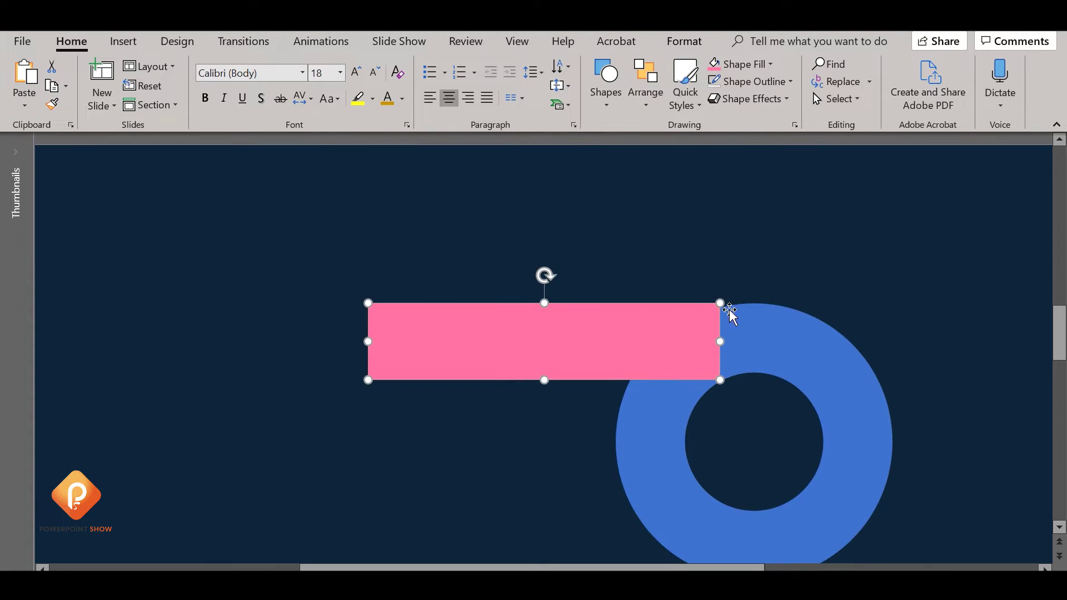
# - Move the donut so its top meets the bar's right end, and thicken its ring
pyautogui.moveTo(782, 337); pyautogui.dragTo(748, 333)
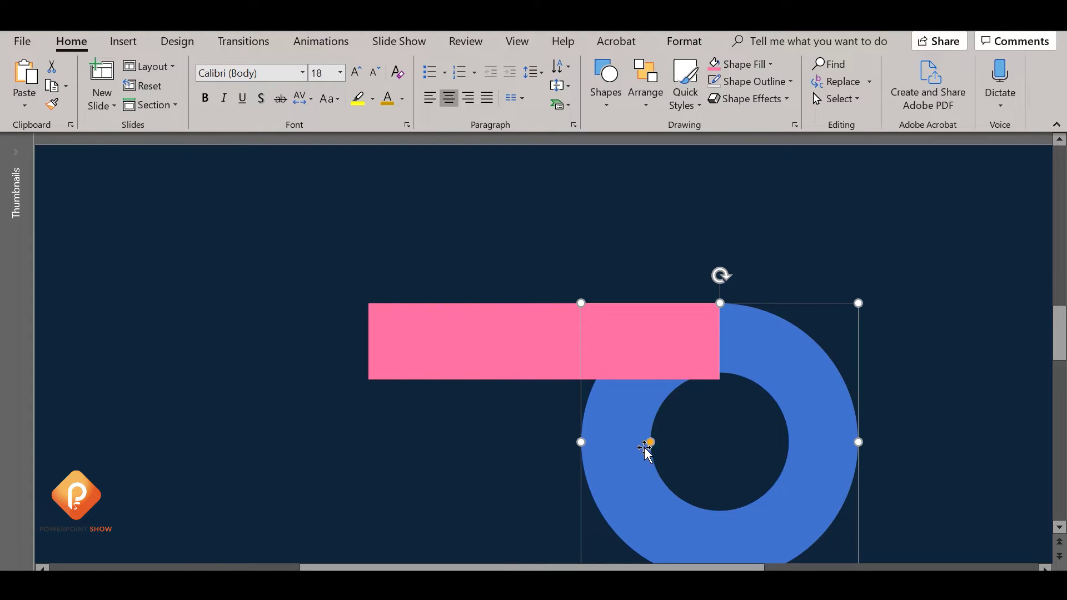
pyautogui.moveTo(651, 442); pyautogui.dragTo(659, 442)
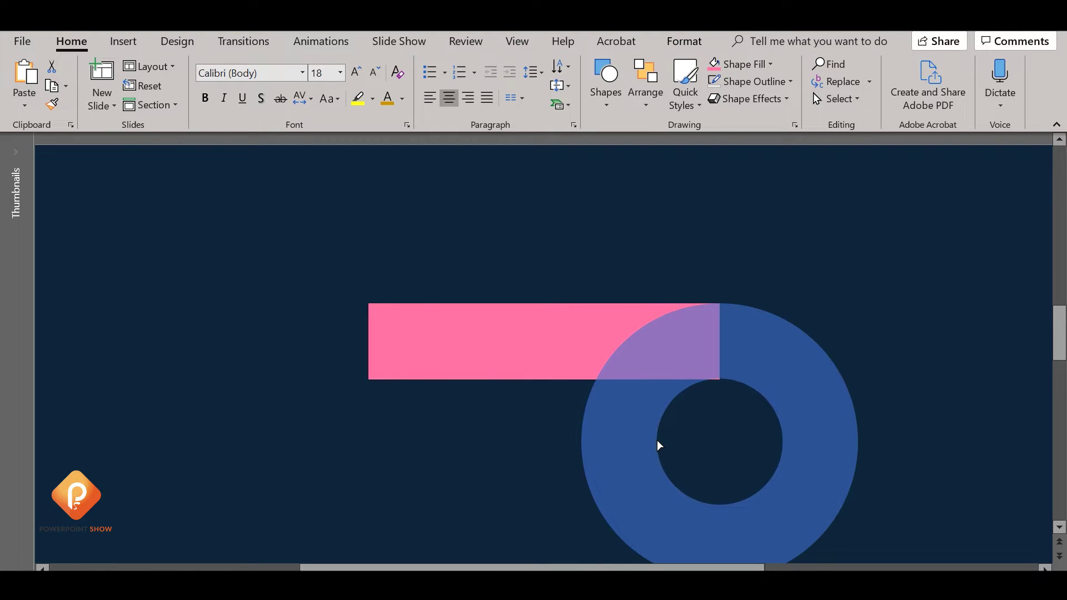
pyautogui.moveTo(658, 442); pyautogui.dragTo(658, 441)
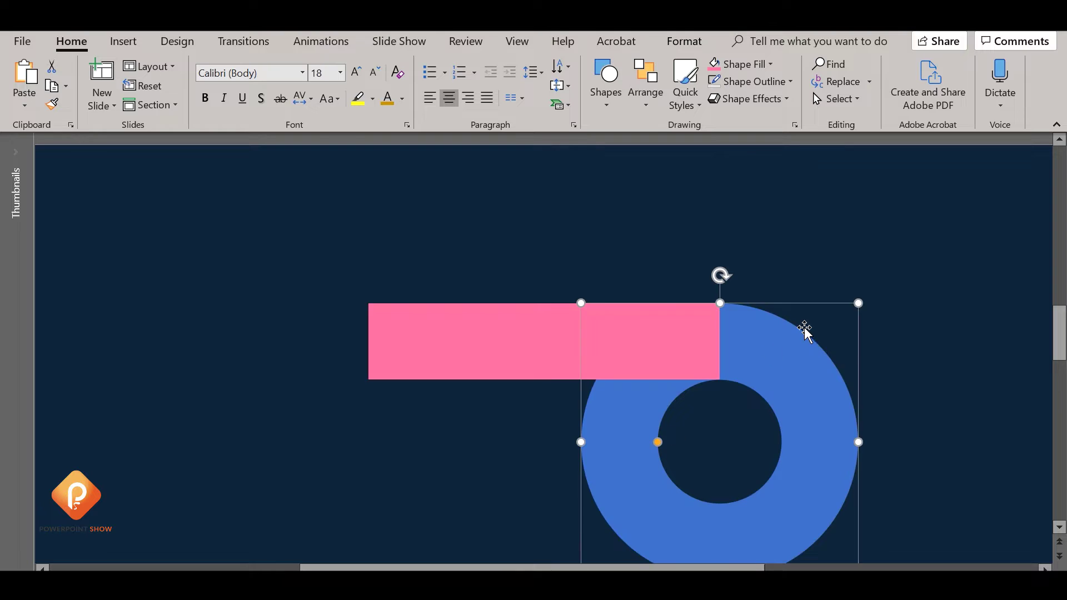
pyautogui.scroll(-2, 805, 326)
pyautogui.scroll(-1, 804, 326)
pyautogui.click(789, 328)
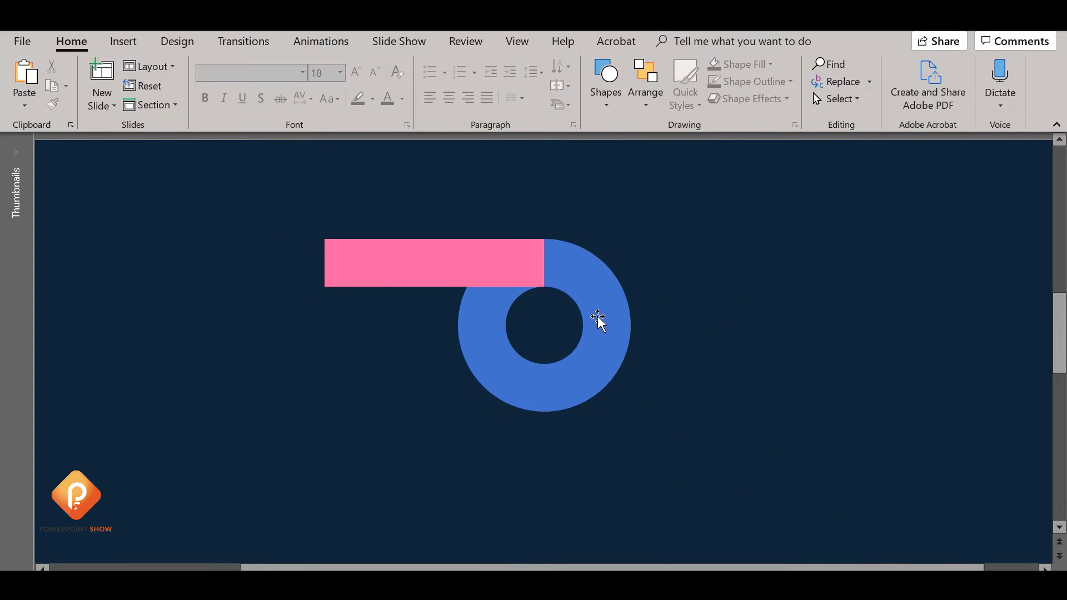
# - Copy the pink bar and stretch it into a tall rectangle covering the donut's right half
pyautogui.click(579, 305)
pyautogui.moveTo(381, 274); pyautogui.dragTo(734, 266)
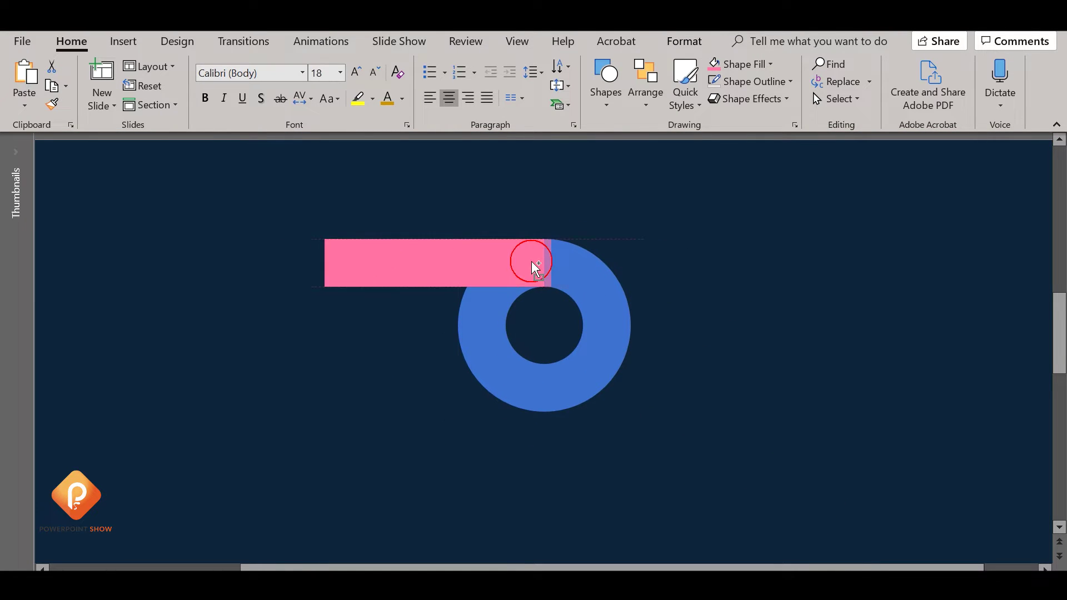
pyautogui.click(600, 312)
pyautogui.moveTo(616, 338); pyautogui.dragTo(784, 338)
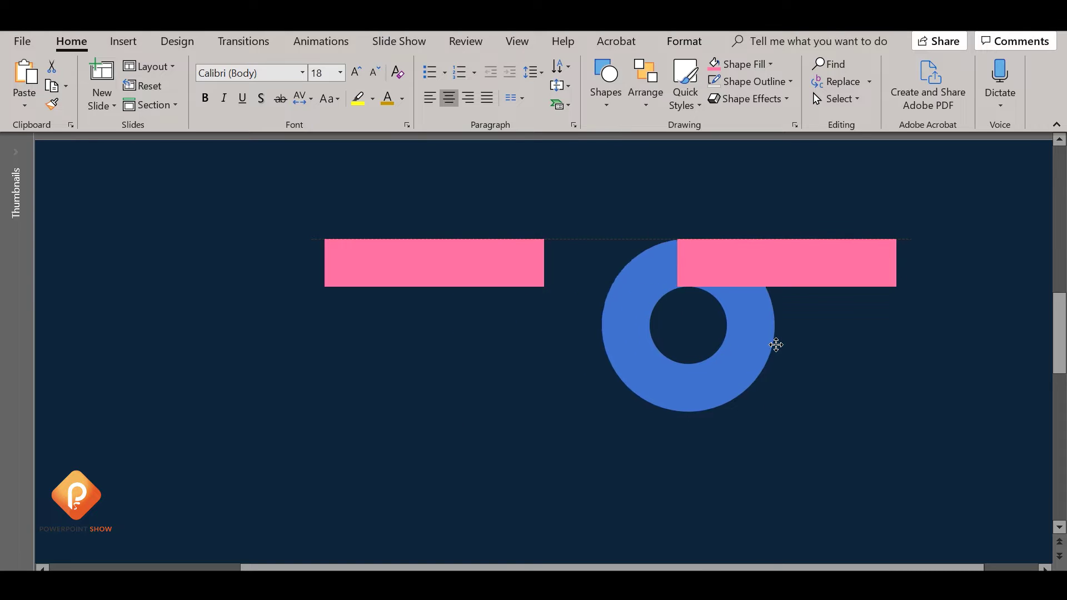
pyautogui.click(828, 266)
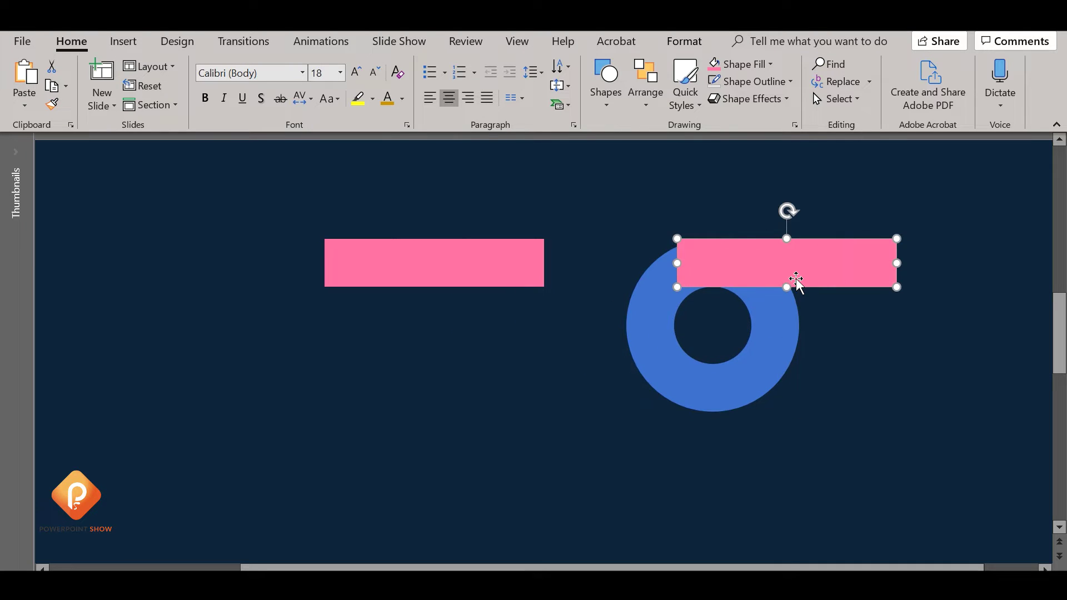
pyautogui.moveTo(786, 288); pyautogui.dragTo(807, 472)
pyautogui.moveTo(824, 317); pyautogui.dragTo(823, 319)
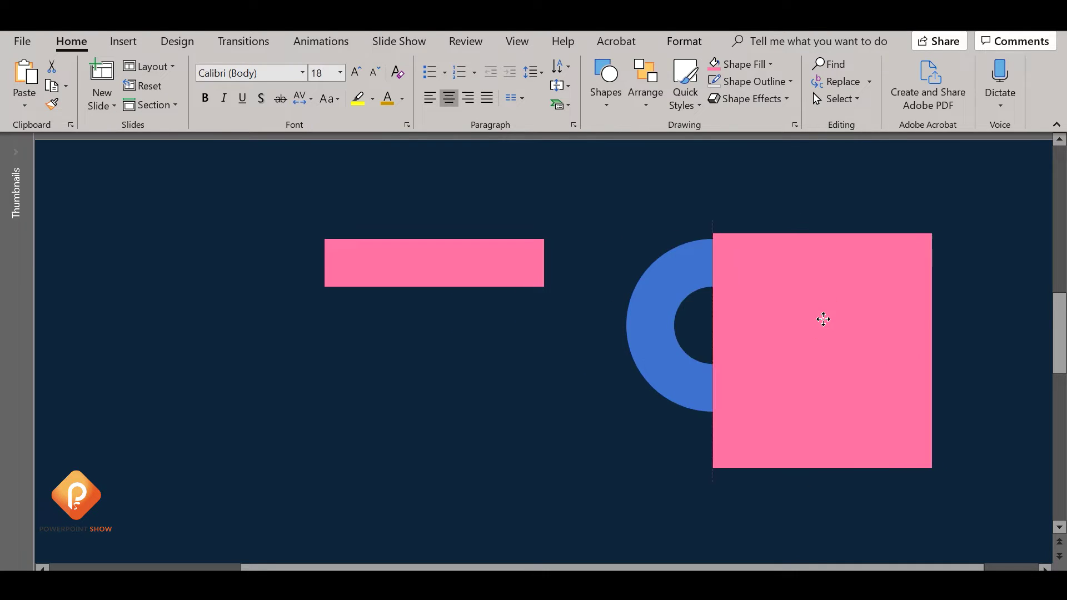
# - Intersect the tall rectangle with the donut to leave a pink half ring
pyautogui.keyDown('shift'); pyautogui.click(648, 318); pyautogui.keyUp('shift')
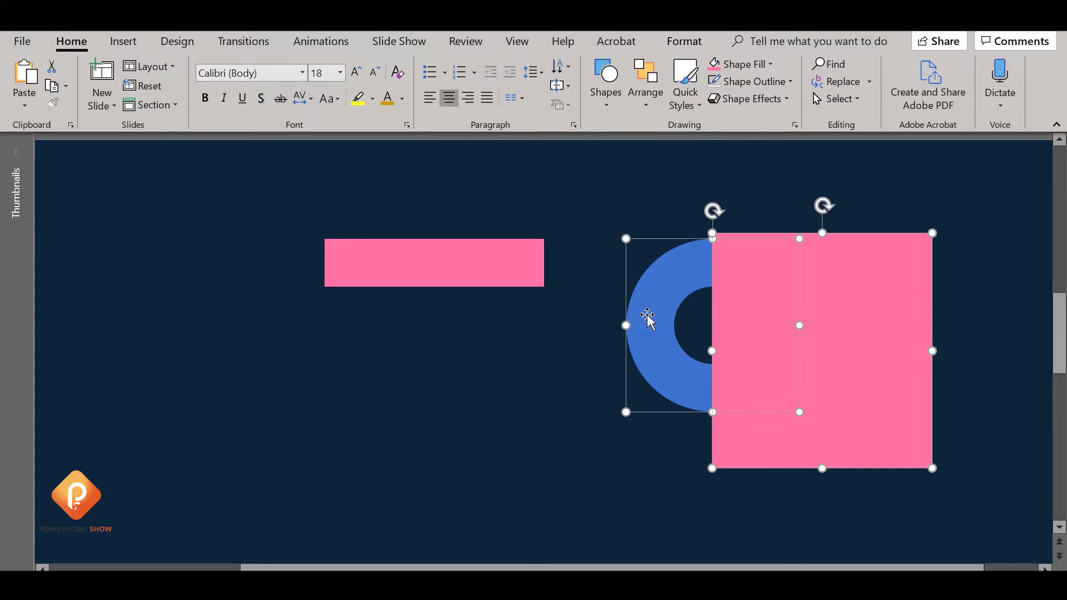
pyautogui.click(704, 42)
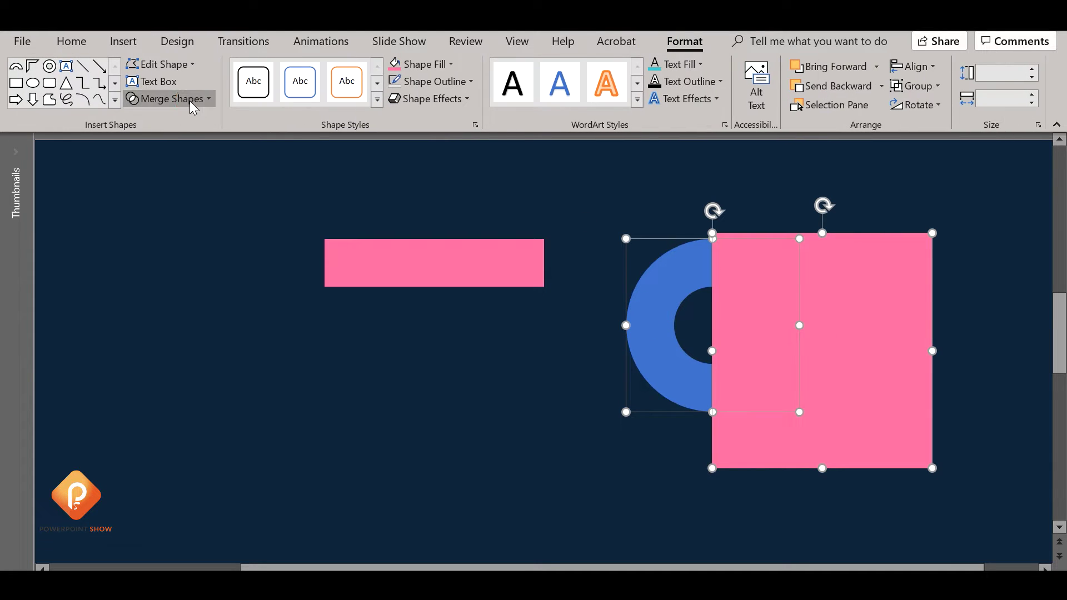
pyautogui.click(167, 99)
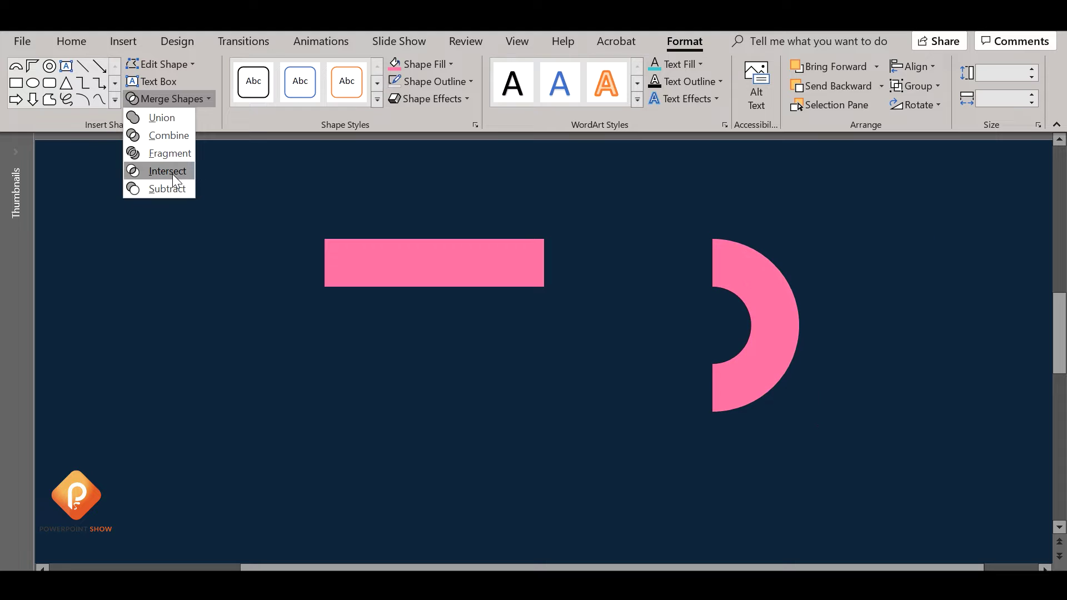
pyautogui.click(172, 173)
pyautogui.keyDown('ctrl'); pyautogui.scroll(-5, 648, 293); pyautogui.keyUp('ctrl')
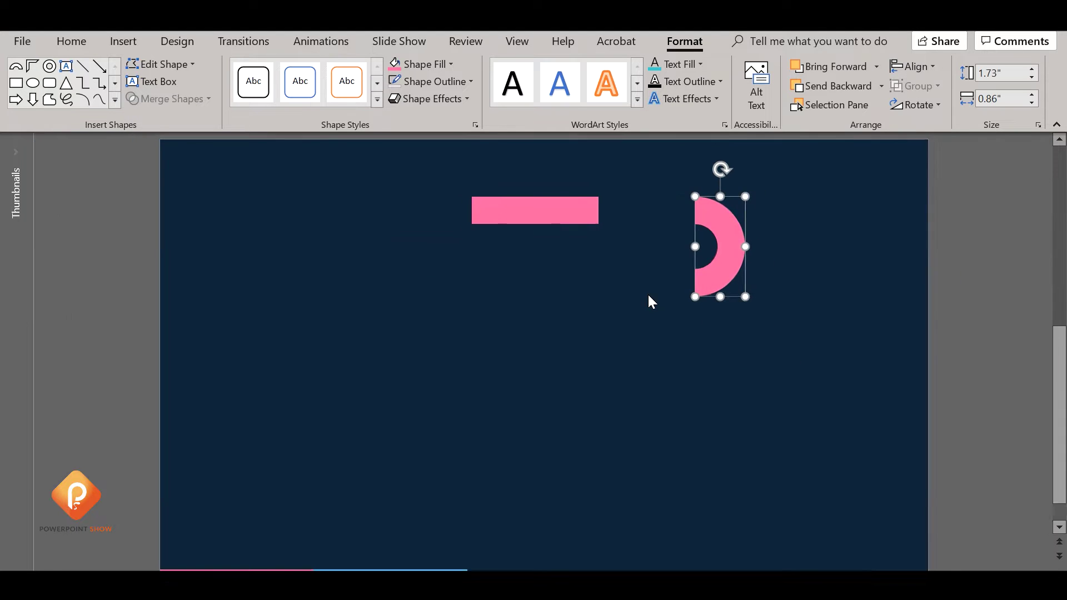
# - Attach the half ring to the pink bar's right end and fill it with the bottom stripe's light blue
pyautogui.click(648, 293)
pyautogui.moveTo(719, 243); pyautogui.dragTo(632, 244)
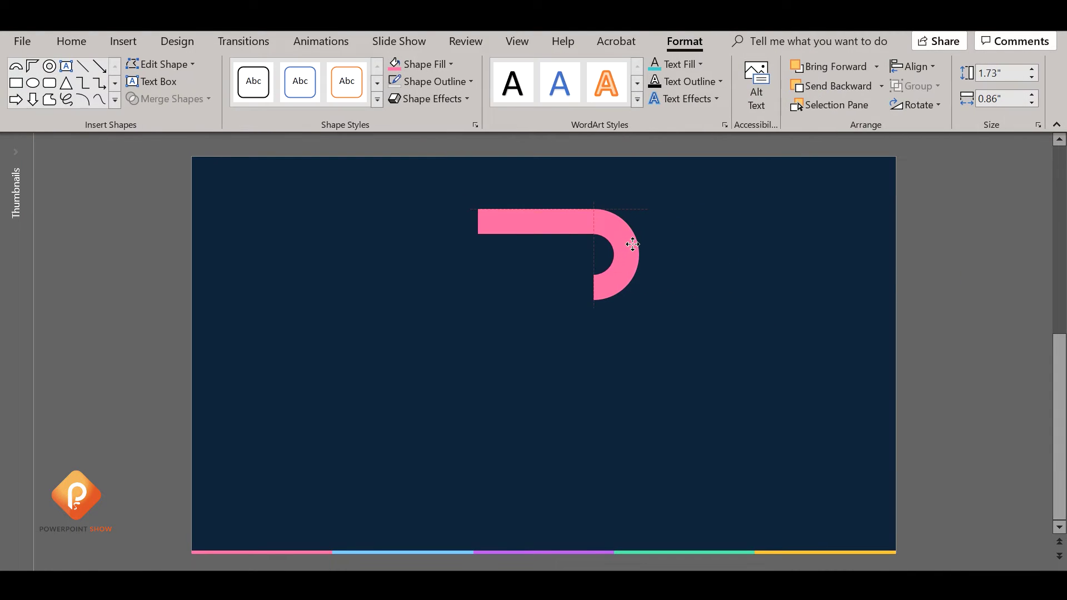
pyautogui.click(633, 228)
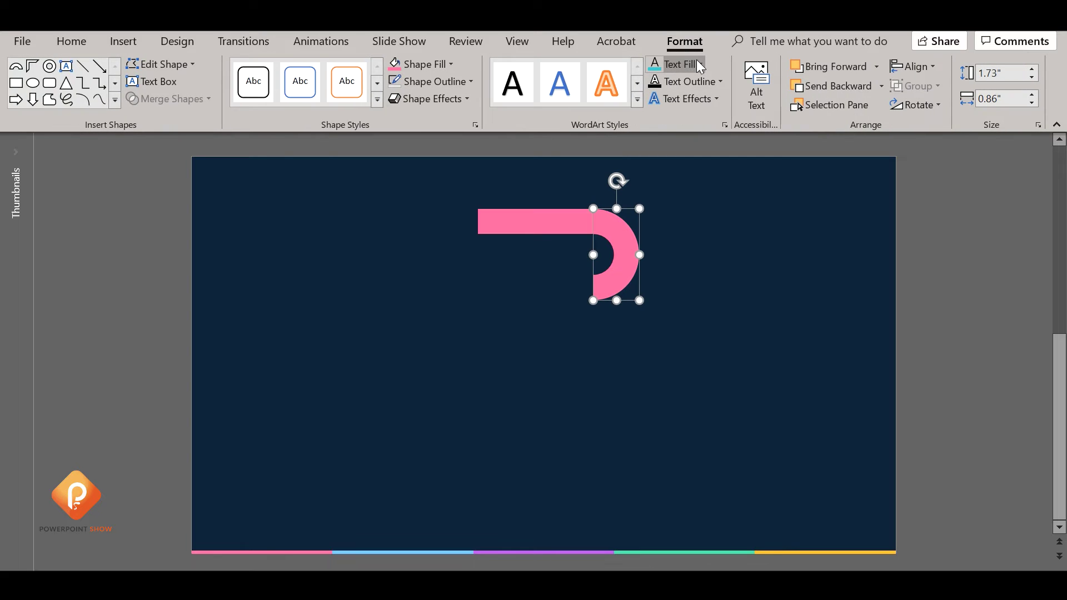
pyautogui.click(448, 64)
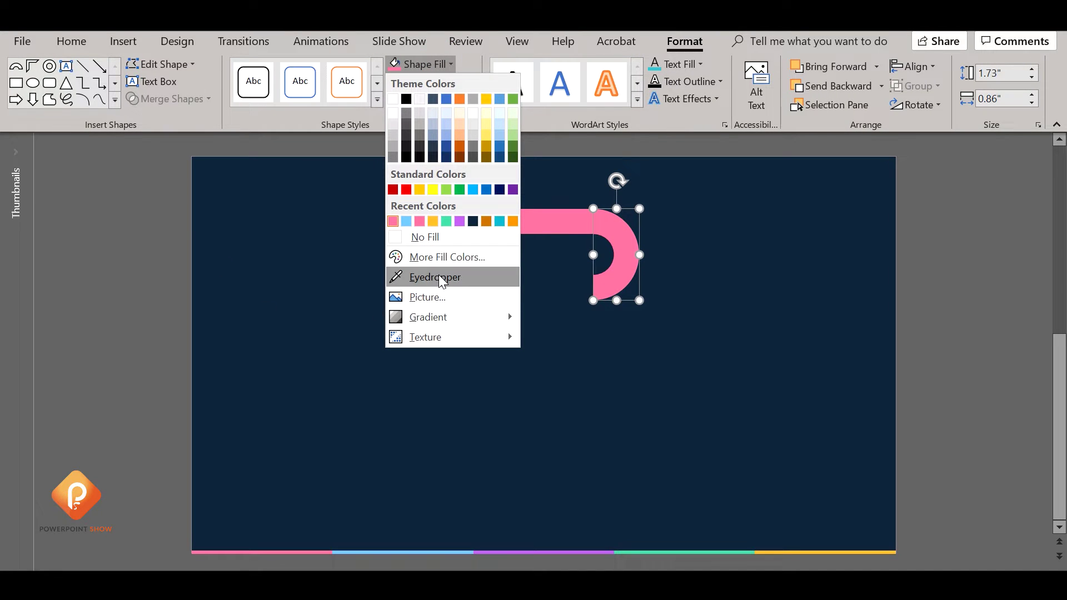
pyautogui.click(442, 278)
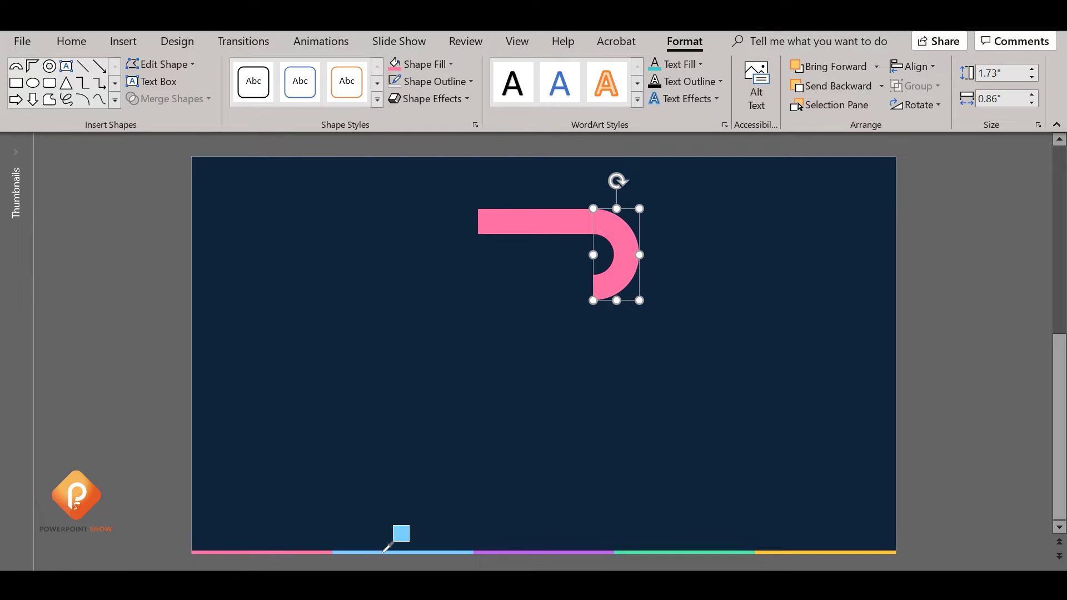
pyautogui.click(383, 552)
pyautogui.click(626, 386)
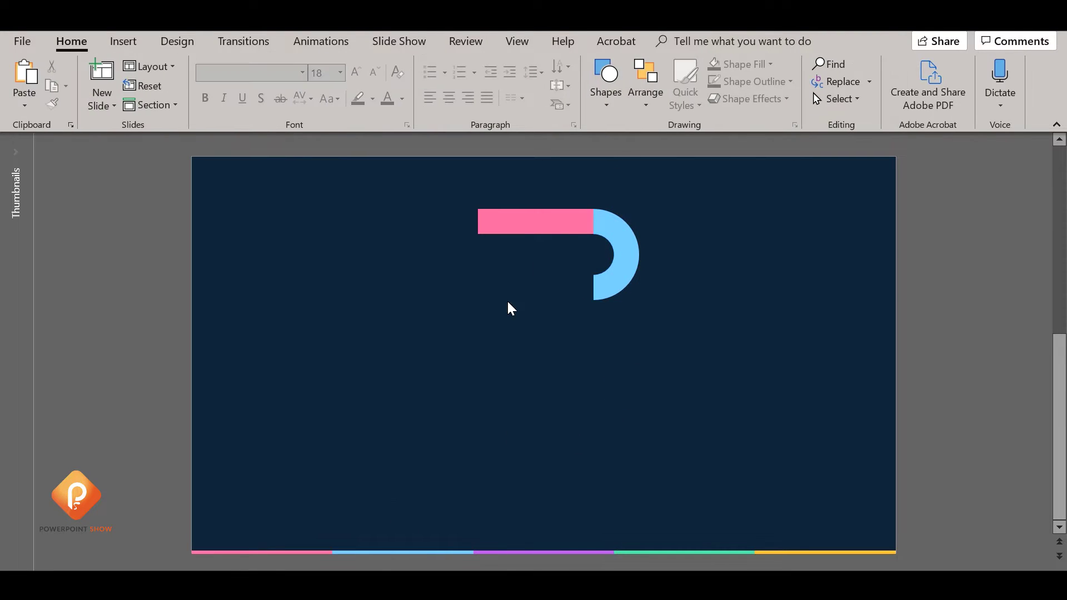
# - Duplicate the pink bar below itself, shrink it to 0.59" wide, and fill it light blue
pyautogui.click(579, 221)
pyautogui.moveTo(571, 216); pyautogui.dragTo(570, 282)
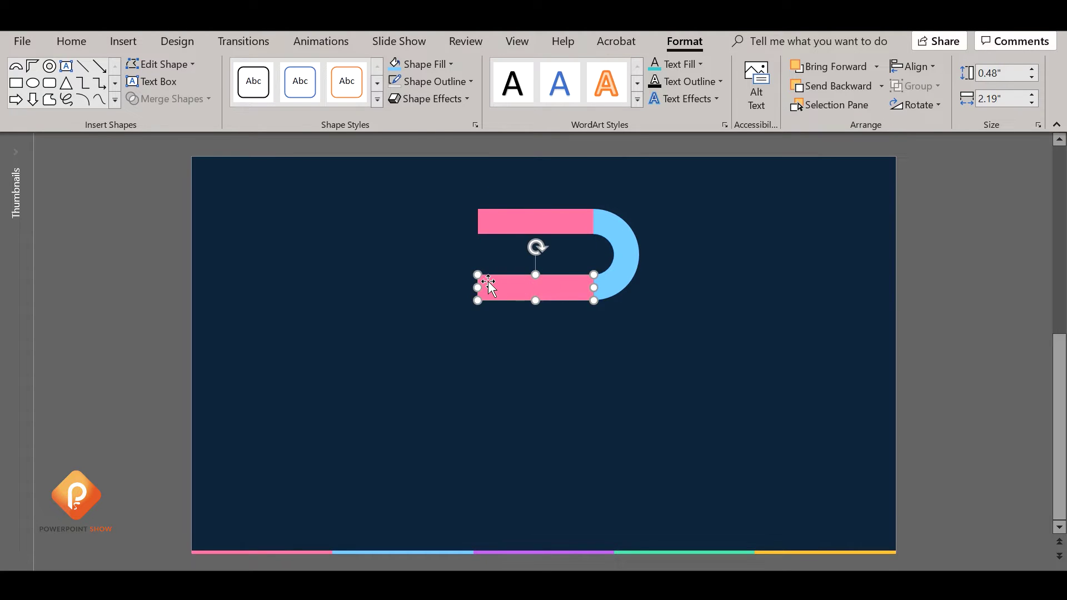
pyautogui.moveTo(478, 284); pyautogui.dragTo(545, 286)
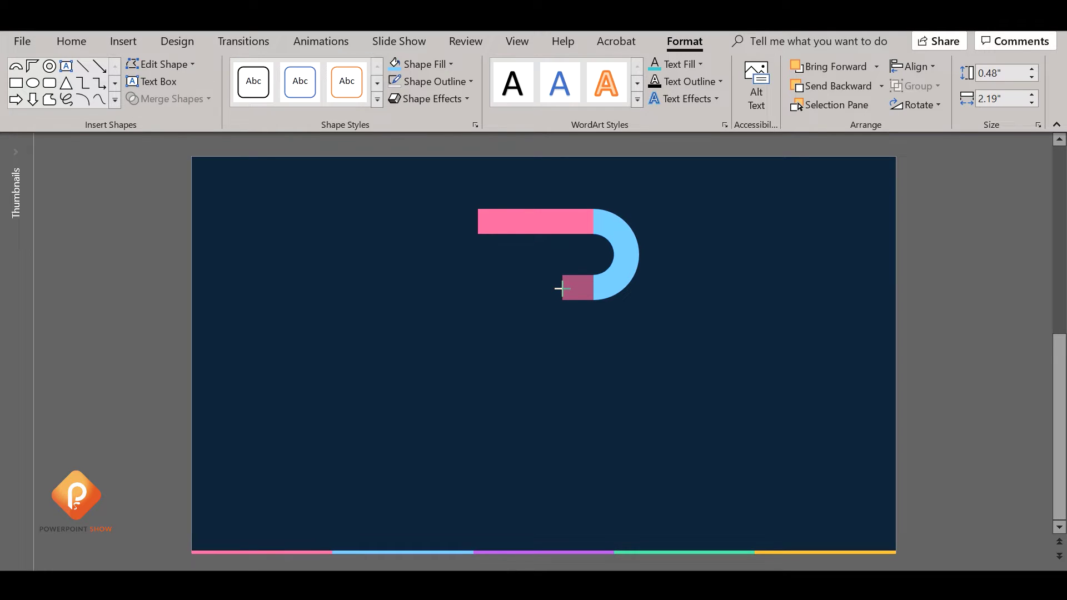
pyautogui.moveTo(562, 288); pyautogui.dragTo(562, 288)
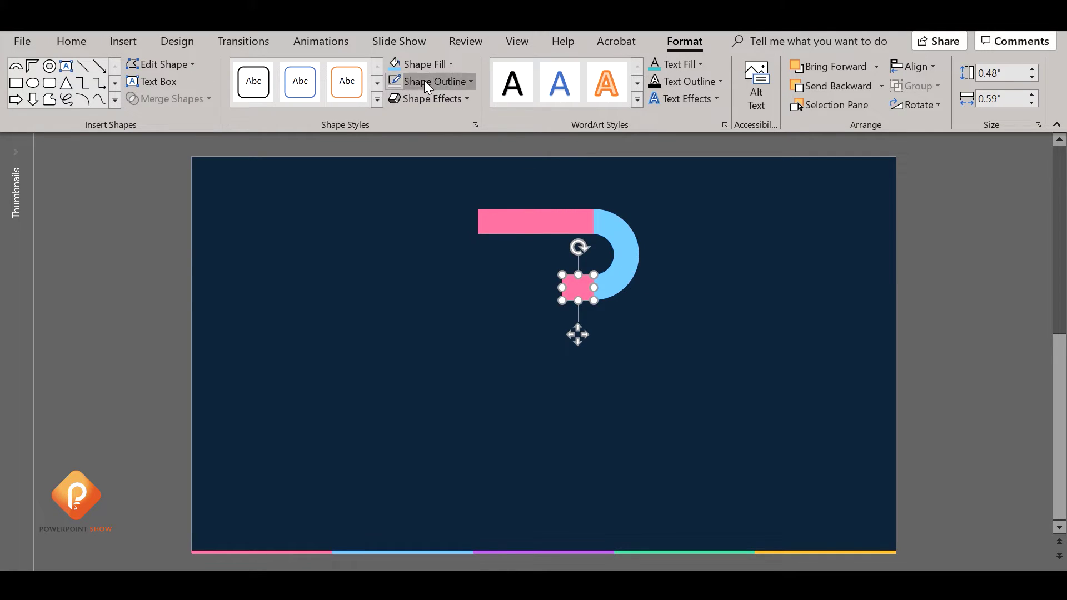
pyautogui.click(394, 65)
pyautogui.click(512, 345)
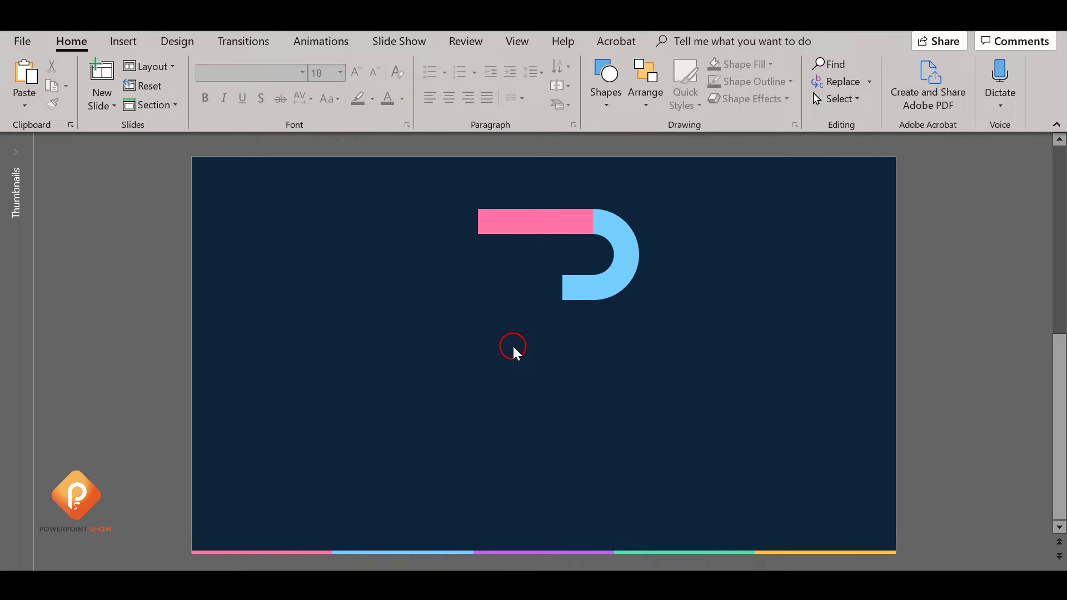
# - Place a spare copy of the blue arc at the slide's right
pyautogui.click(568, 294)
pyautogui.click(633, 267)
pyautogui.click(633, 339)
pyautogui.moveTo(627, 255); pyautogui.dragTo(812, 275)
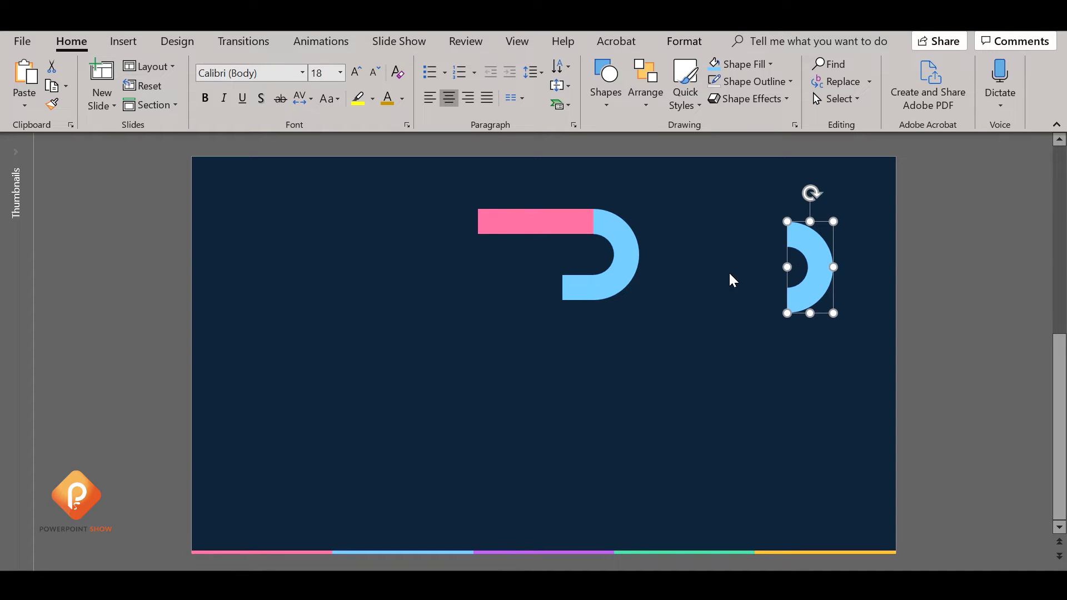
# - Union the light blue arc and the short bar beneath it into one curved shape
pyautogui.click(635, 248)
pyautogui.keyDown('shift'); pyautogui.click(572, 292); pyautogui.keyUp('shift')
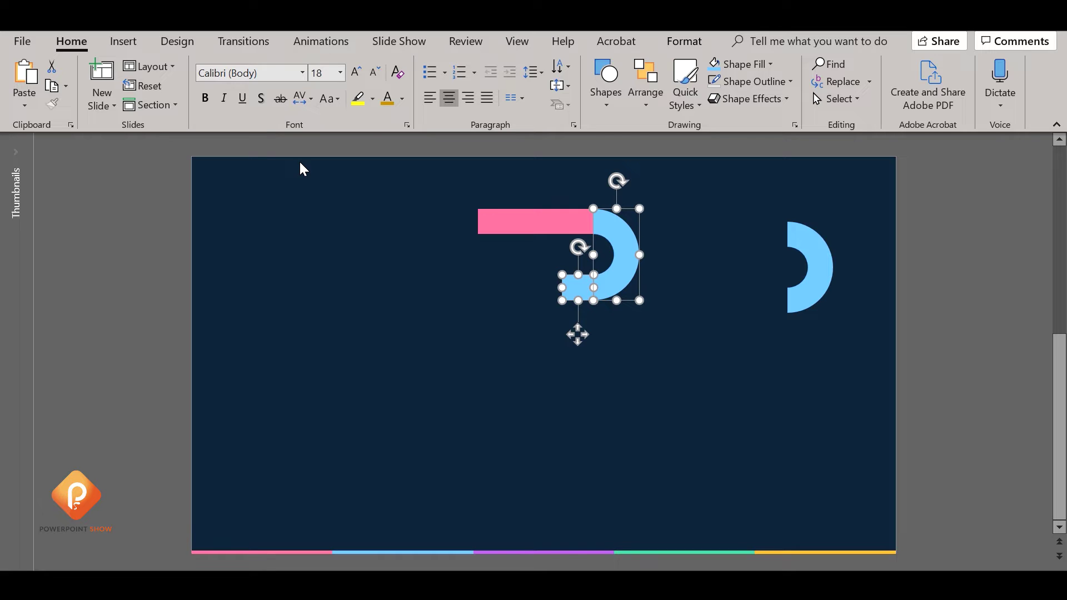
pyautogui.click(684, 42)
pyautogui.click(198, 98)
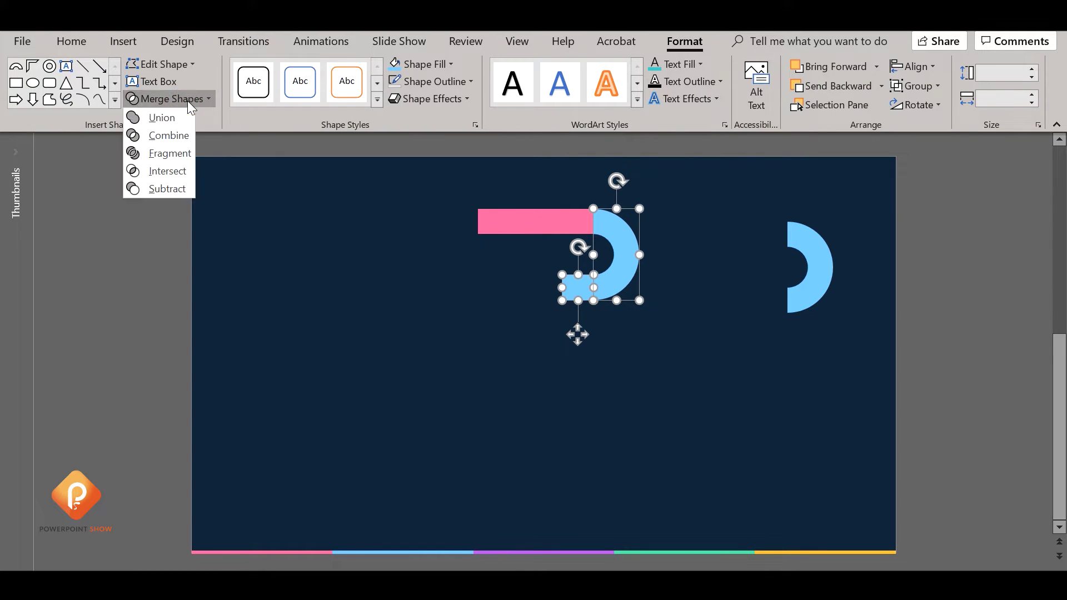
pyautogui.click(159, 114)
pyautogui.click(478, 324)
pyautogui.click(810, 280)
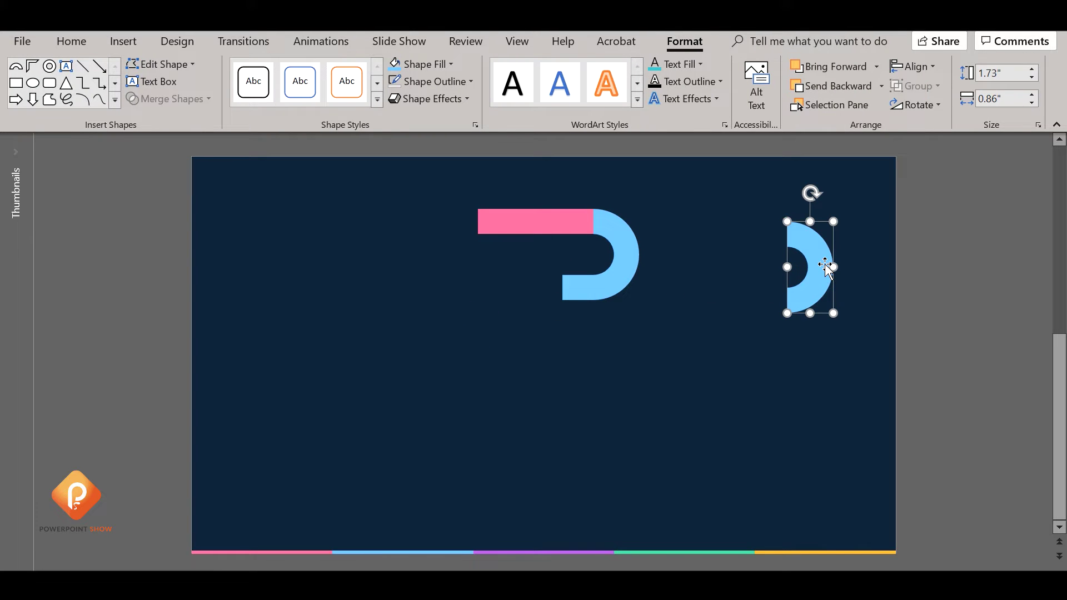
# - Flip the spare arc horizontally and move it below the blue curve
pyautogui.click(72, 41)
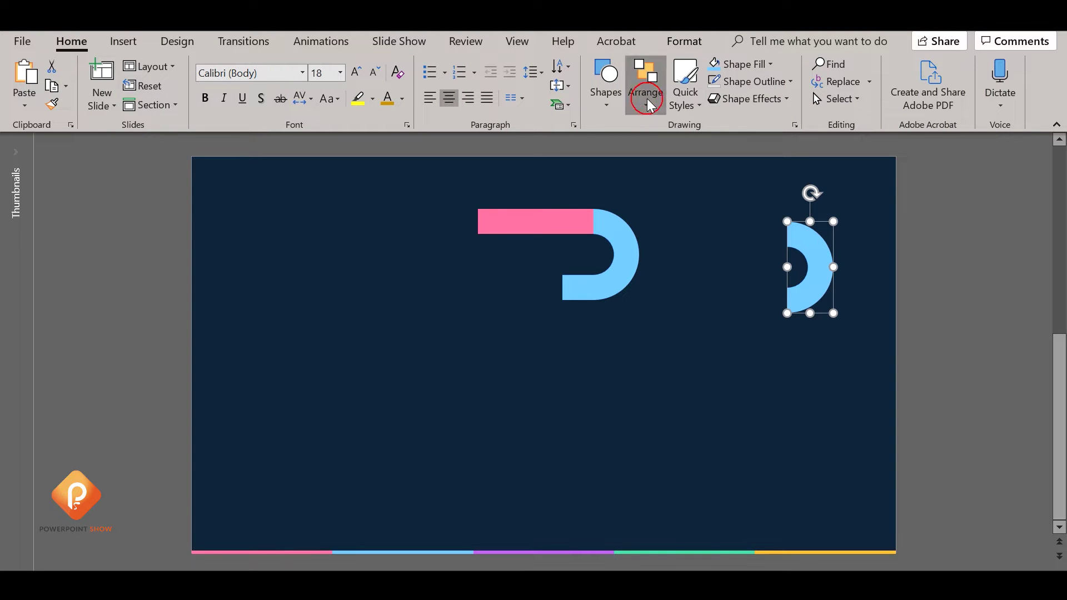
pyautogui.click(647, 100)
pyautogui.moveTo(665, 342)
pyautogui.click(773, 399)
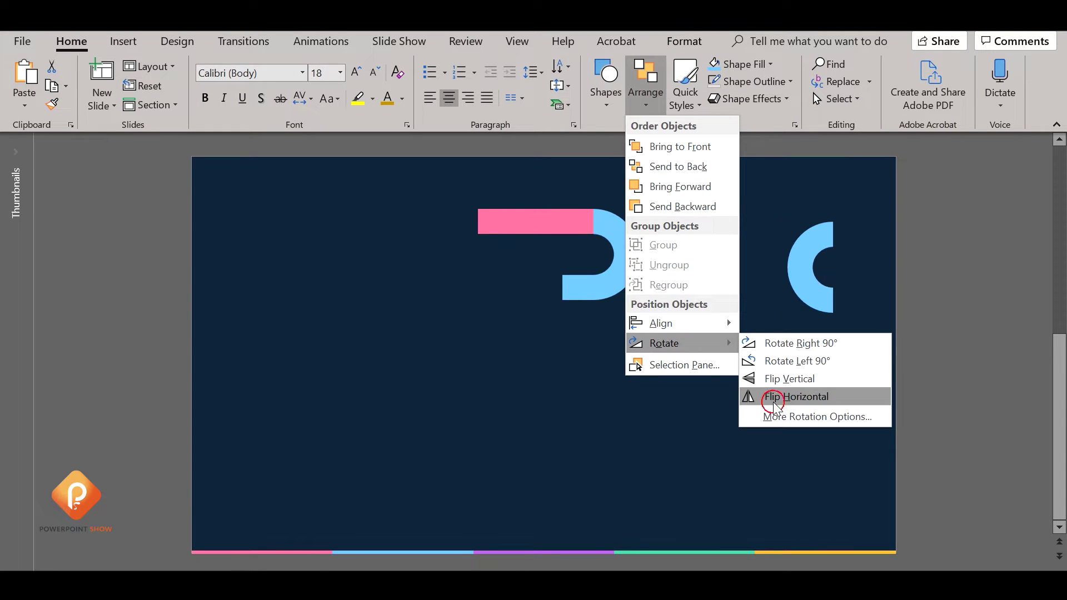
pyautogui.moveTo(806, 271); pyautogui.dragTo(535, 322)
pyautogui.click(622, 338)
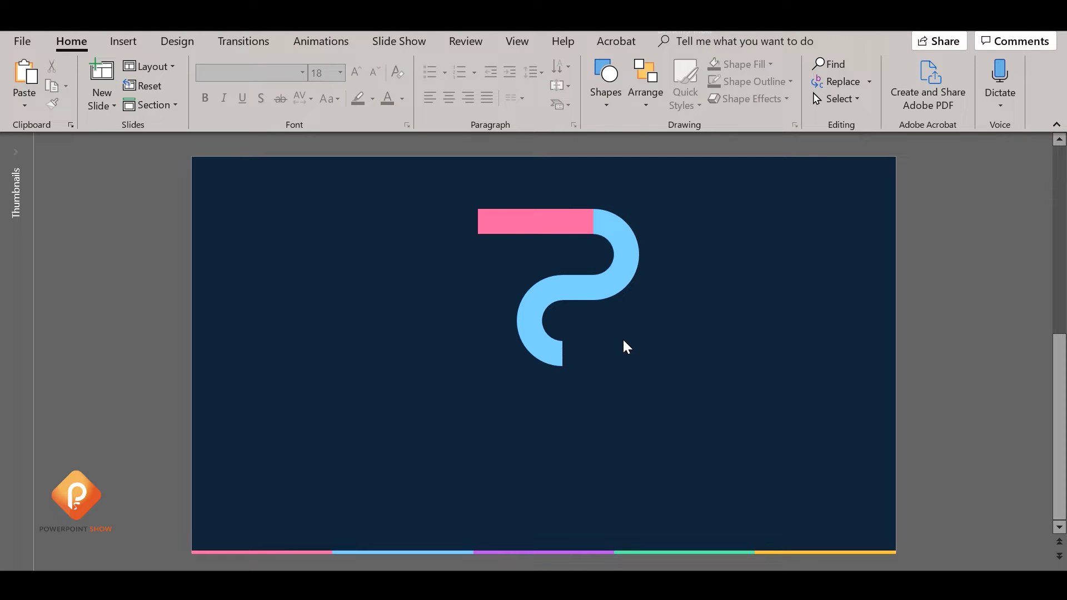
# - Recolour the flipped arc with the purple from the middle bottom stripe
pyautogui.click(536, 302)
pyautogui.click(745, 64)
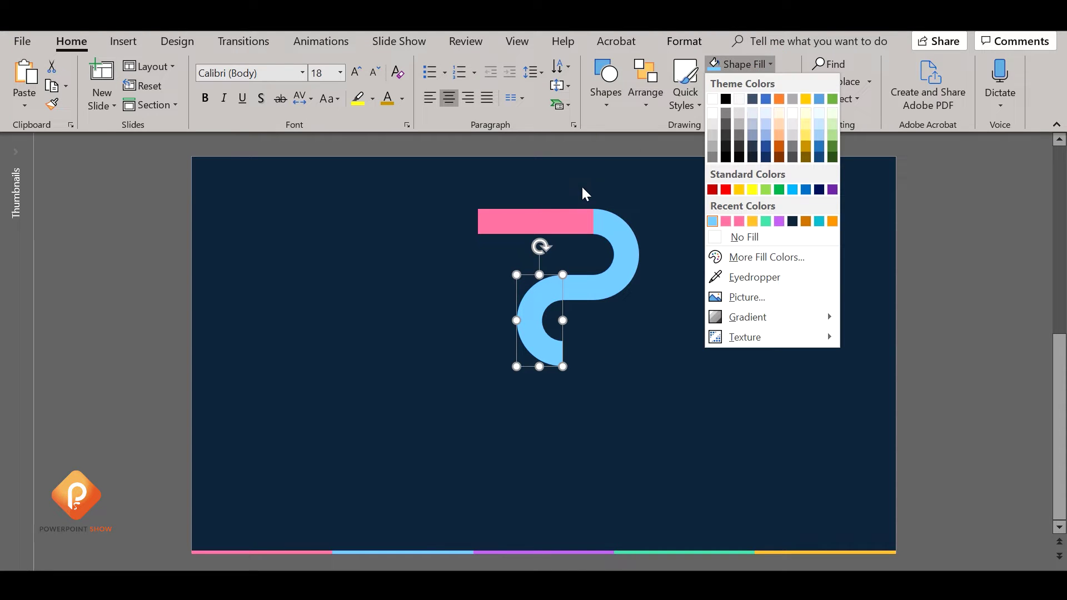
pyautogui.click(773, 277)
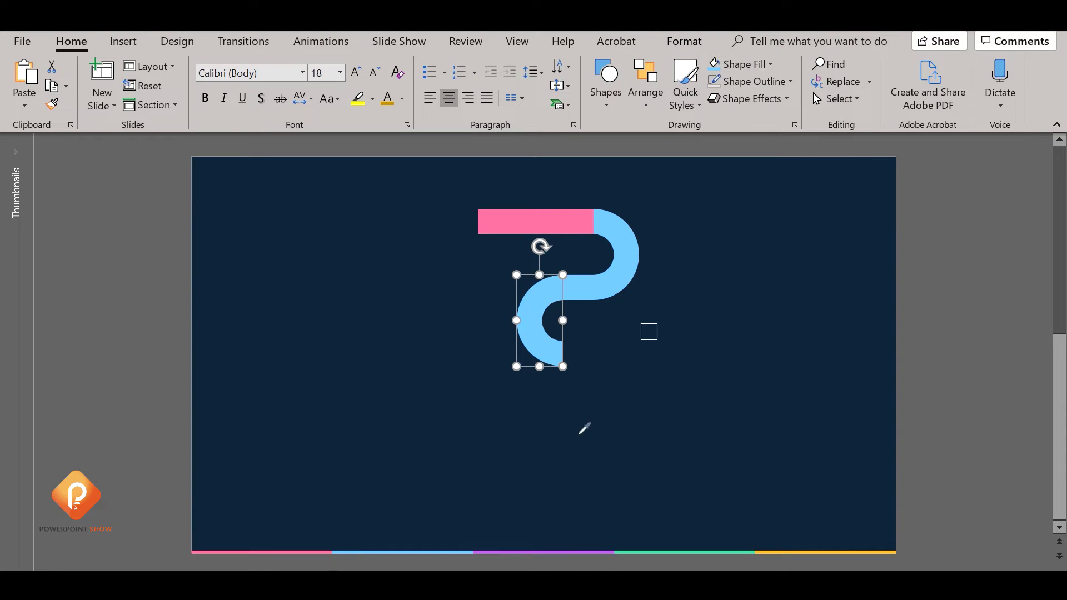
pyautogui.click(516, 552)
# - Duplicate the blue curve downward, flip the copy vertically, and align it under the purple arc
pyautogui.click(560, 458)
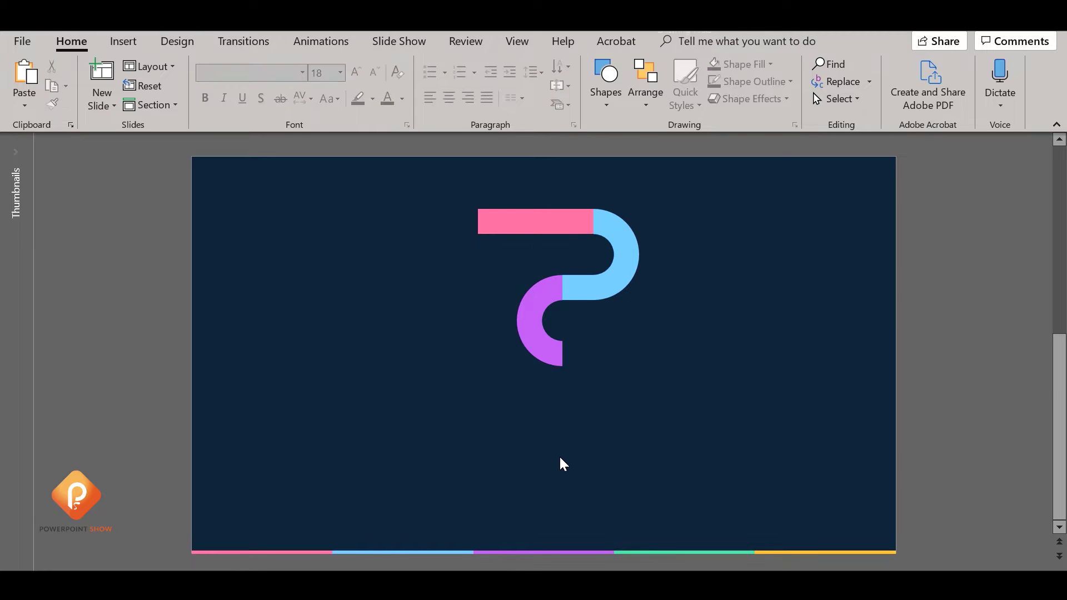
pyautogui.click(610, 294)
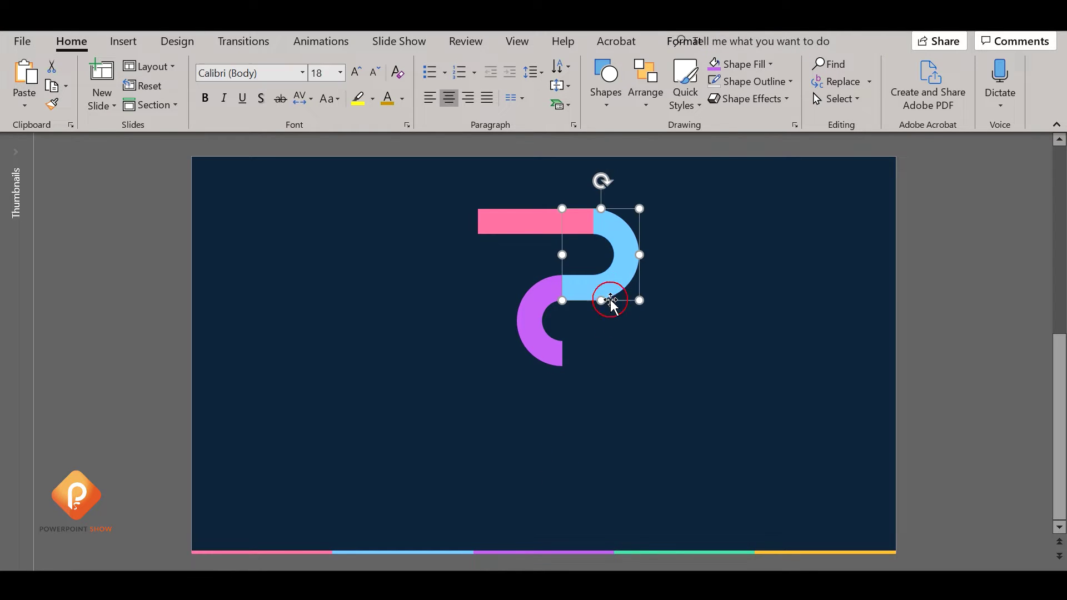
pyautogui.moveTo(613, 298)
pyautogui.mouseDown()
pyautogui.moveTo(605, 412)
pyautogui.moveTo(595, 380)
pyautogui.mouseUp()
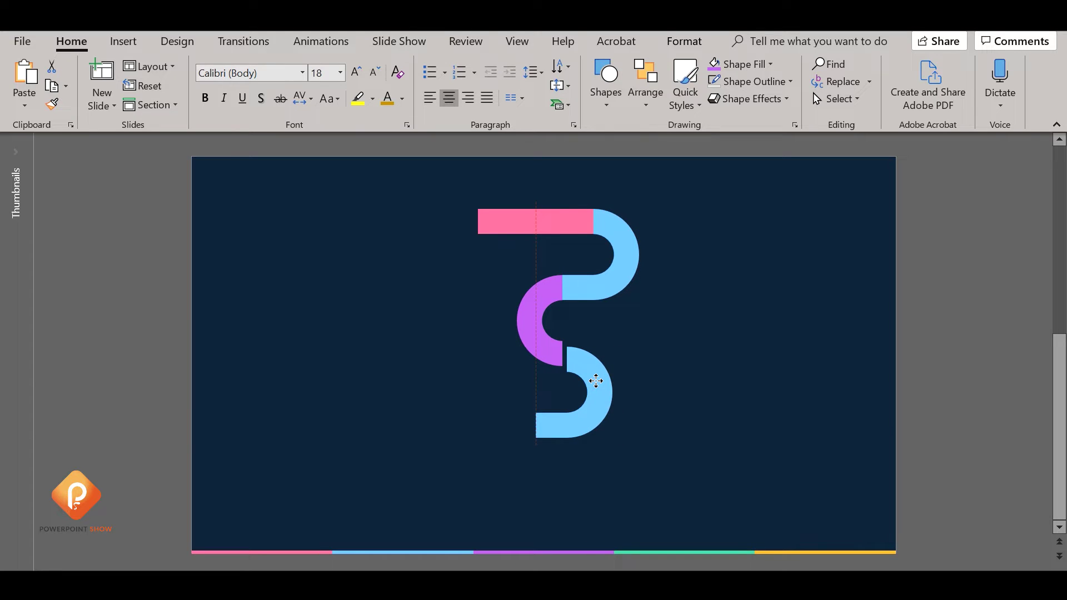
pyautogui.moveTo(596, 380); pyautogui.dragTo(597, 378)
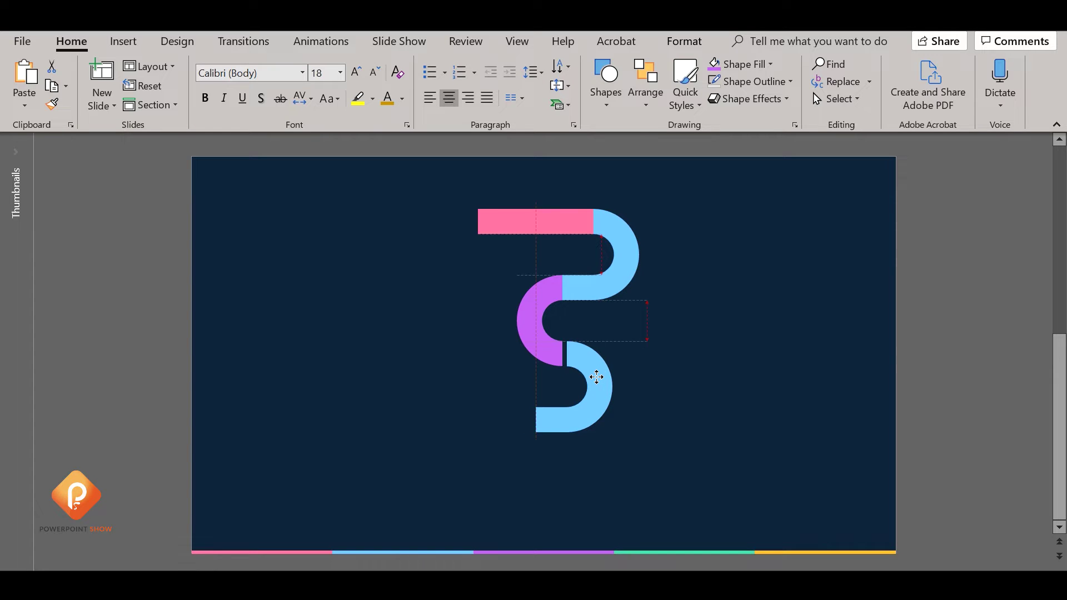
pyautogui.click(645, 111)
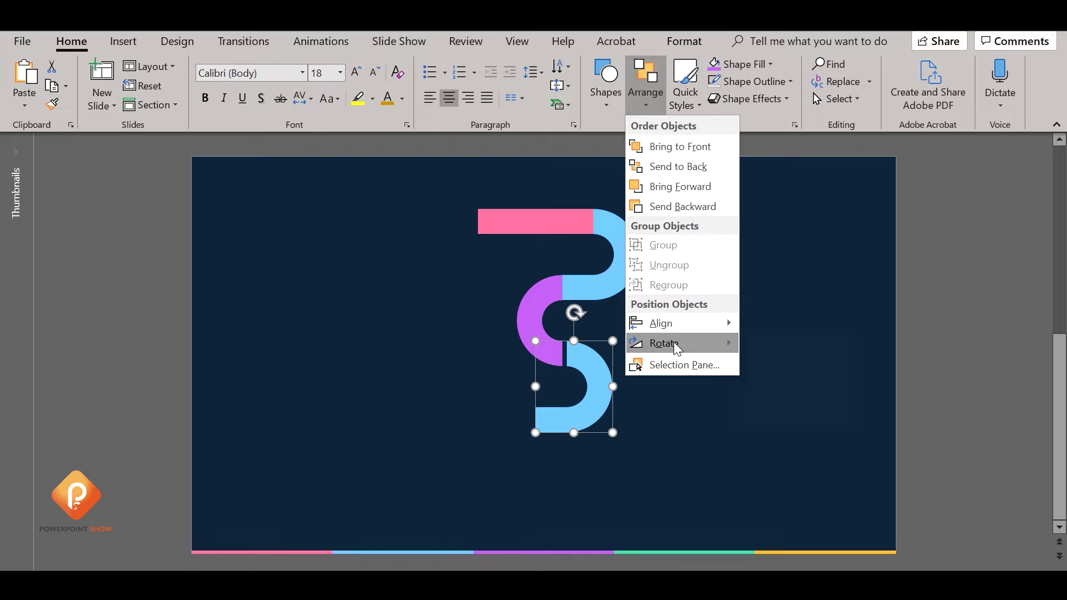
pyautogui.moveTo(665, 344)
pyautogui.click(790, 380)
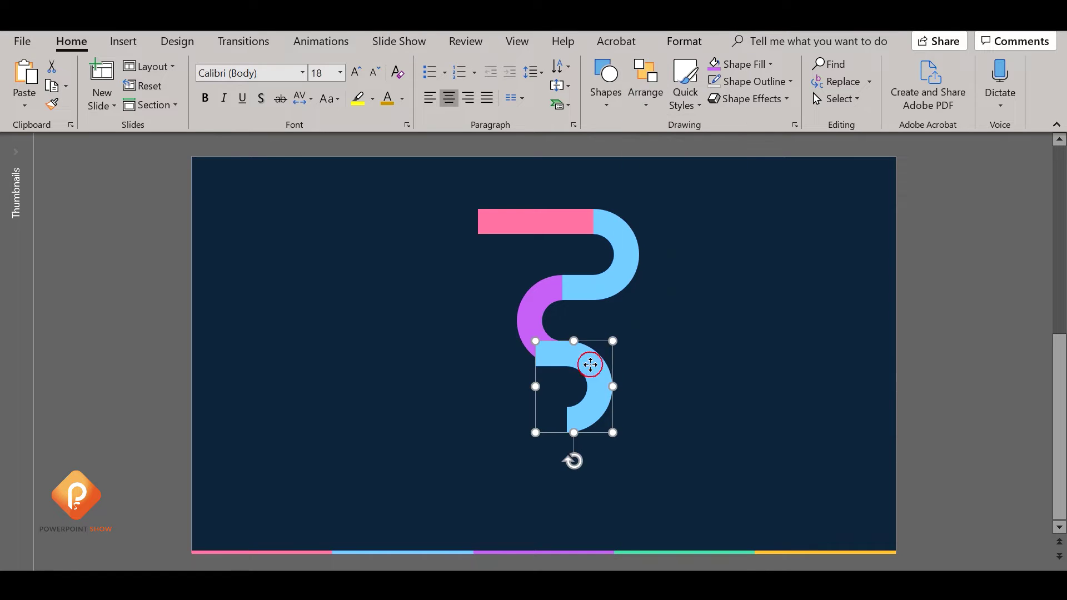
pyautogui.moveTo(586, 362); pyautogui.dragTo(608, 362)
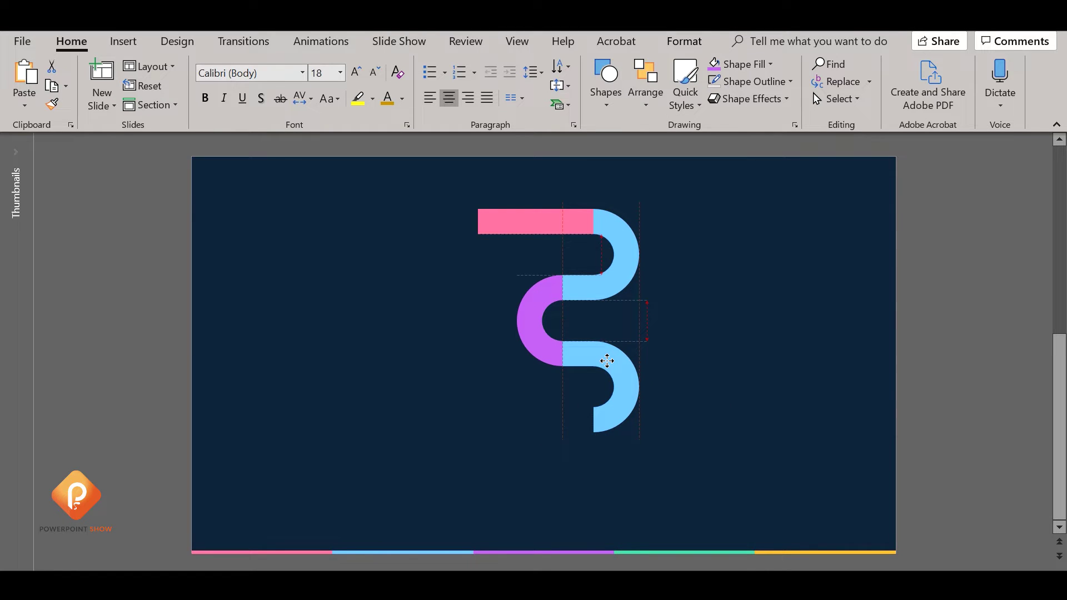
pyautogui.click(699, 346)
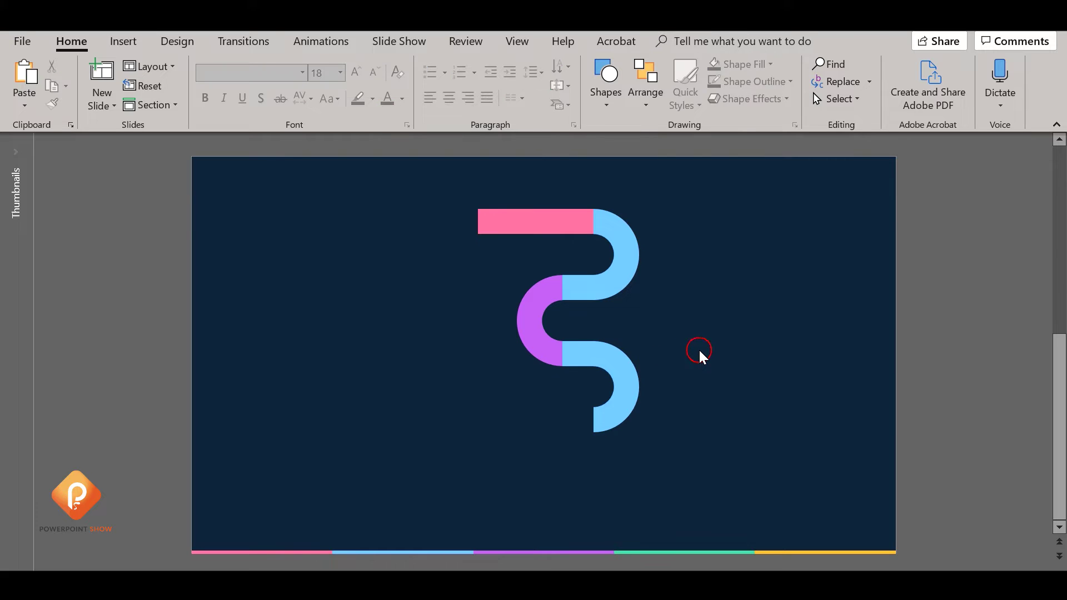
# - Duplicate the top pink bar down to the bottom of the path
pyautogui.click(560, 214)
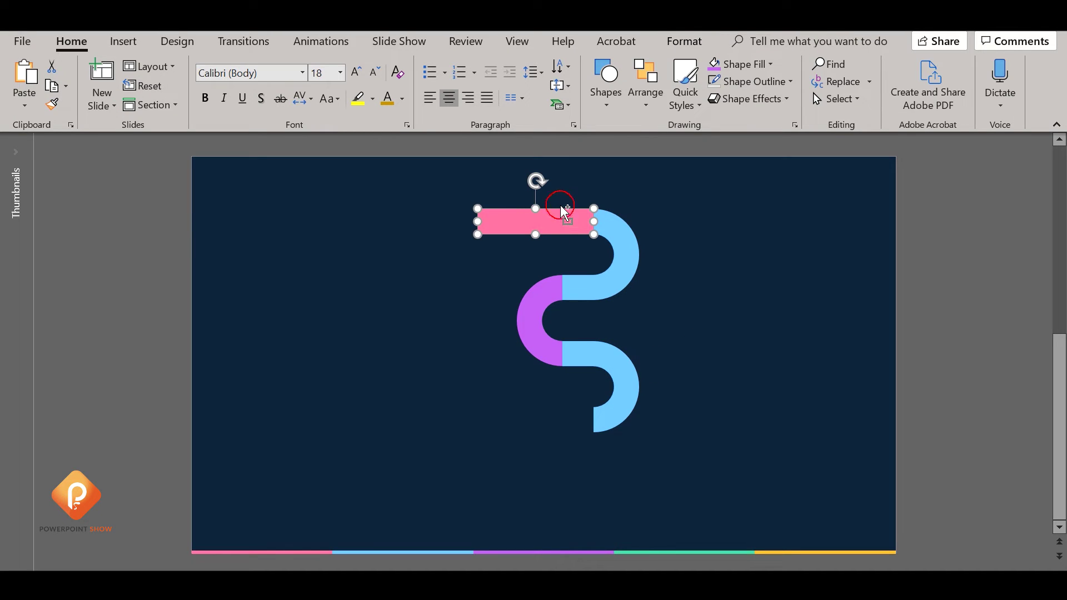
pyautogui.moveTo(567, 215); pyautogui.dragTo(575, 416)
pyautogui.click(703, 334)
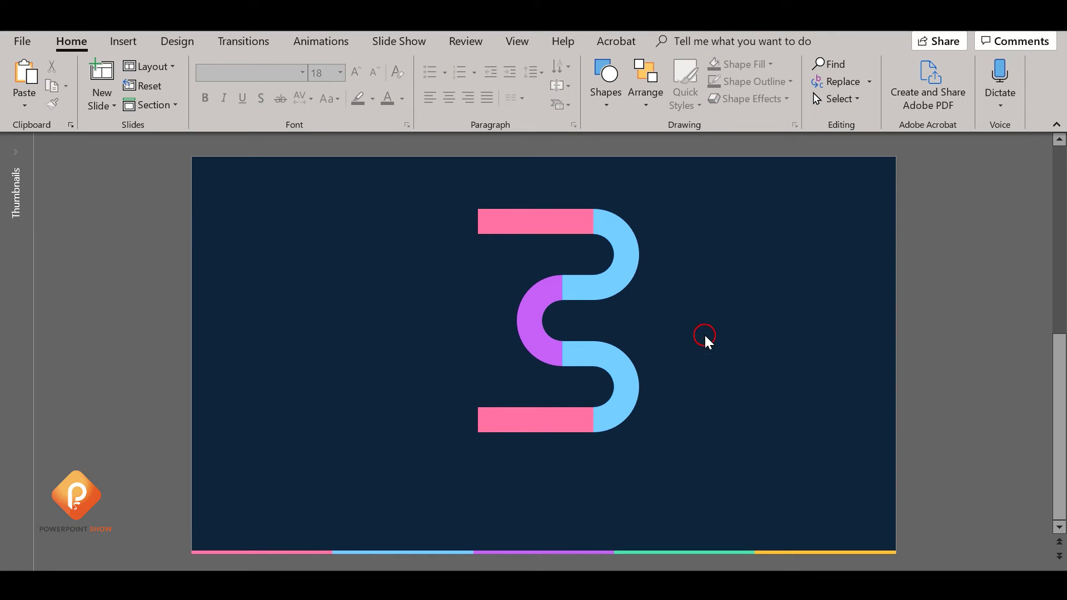
# - Recolour the lower curve with the green sampled from the bottom stripe
pyautogui.click(612, 360)
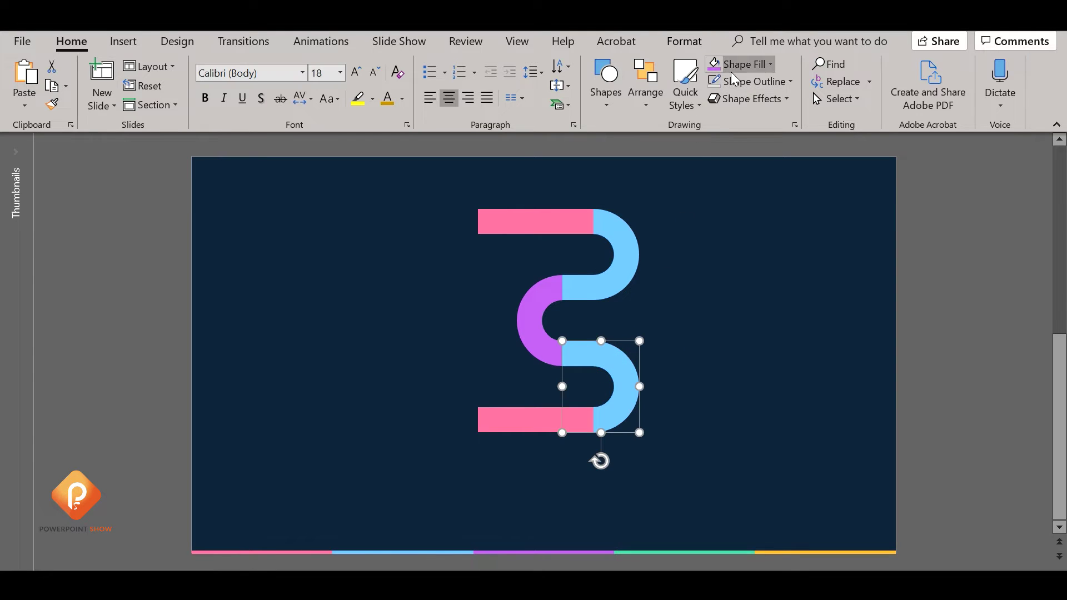
pyautogui.click(771, 64)
pyautogui.click(739, 274)
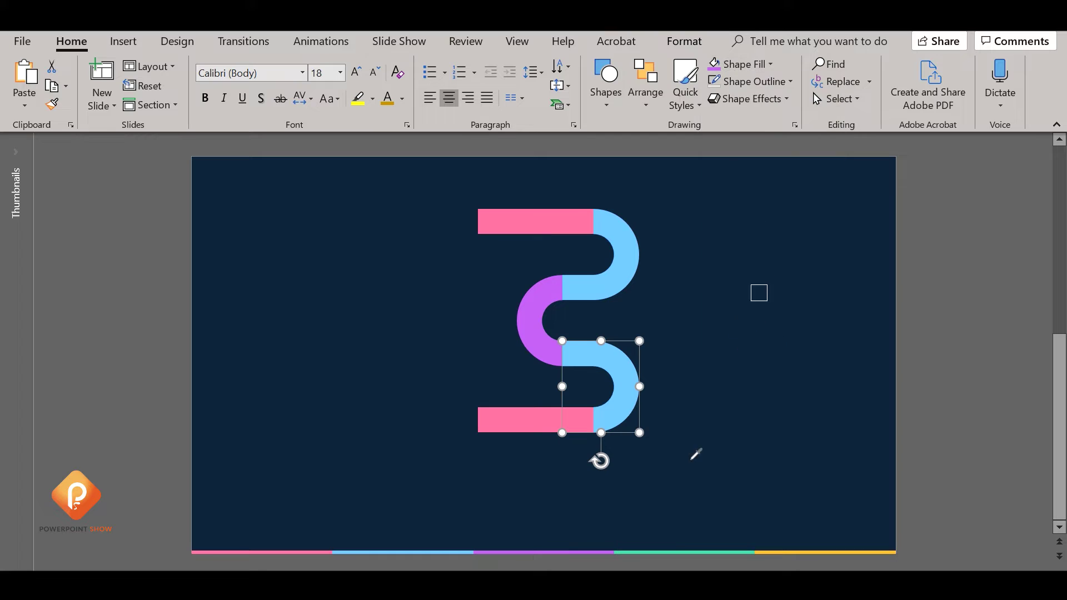
pyautogui.click(674, 552)
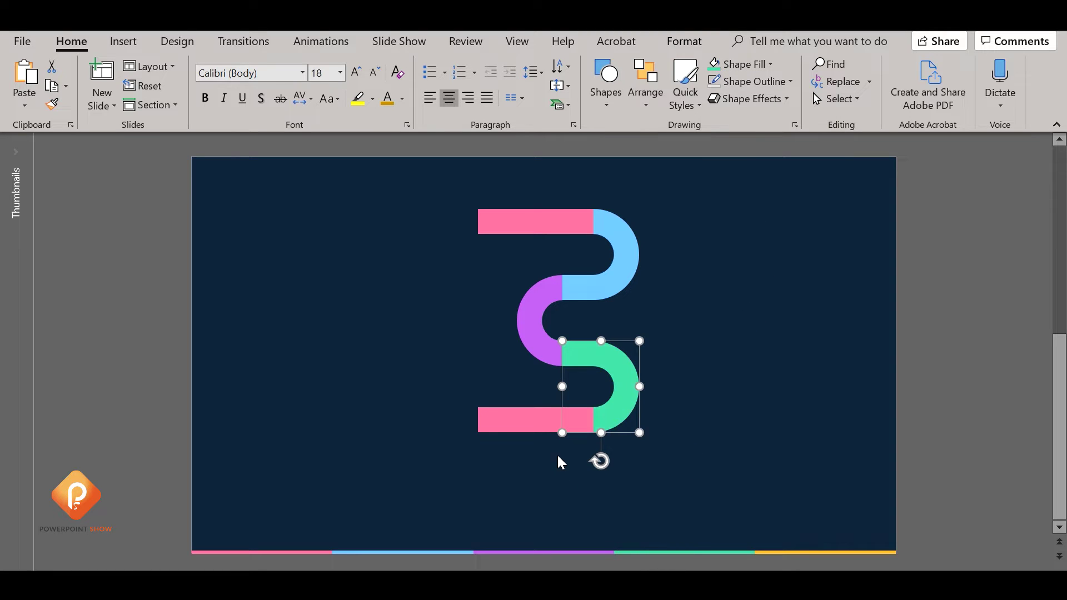
pyautogui.click(770, 64)
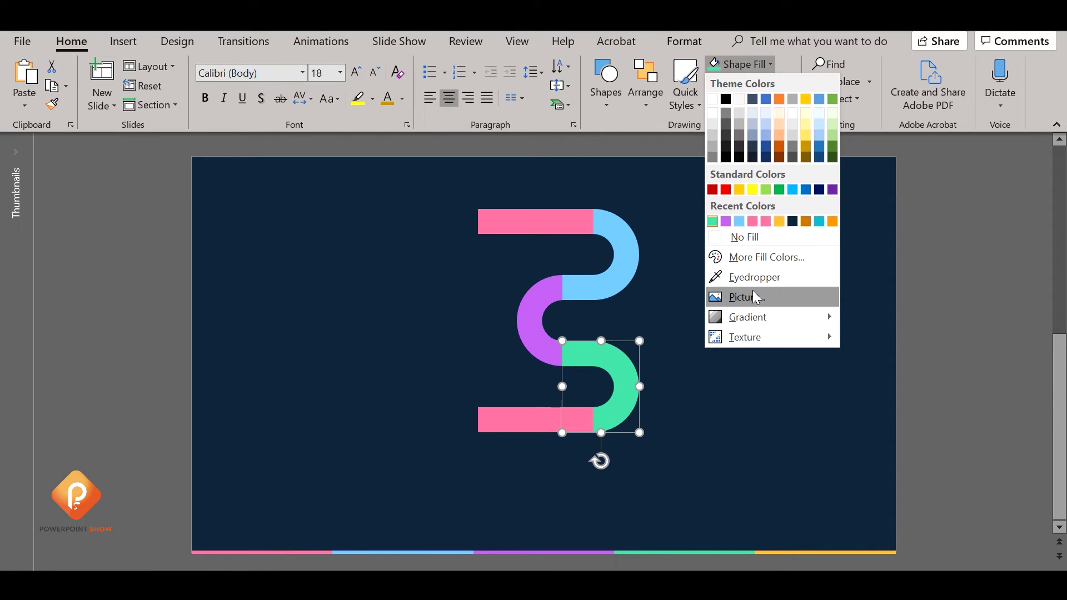
pyautogui.click(739, 276)
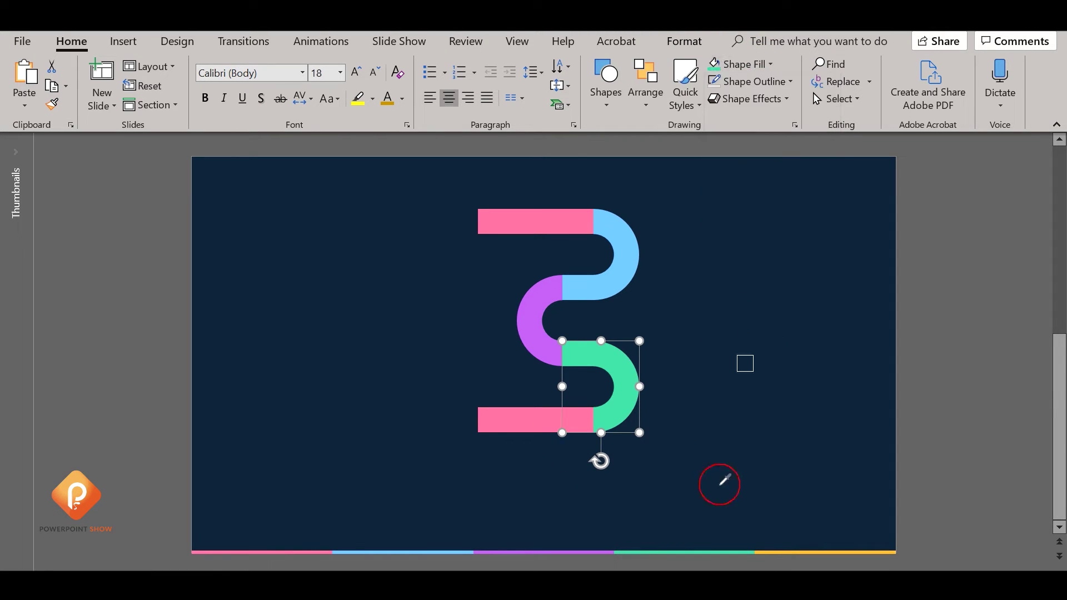
pyautogui.click(714, 550)
# - Fill the bottom bar with the yellow sampled from the bottom stripe
pyautogui.click(530, 430)
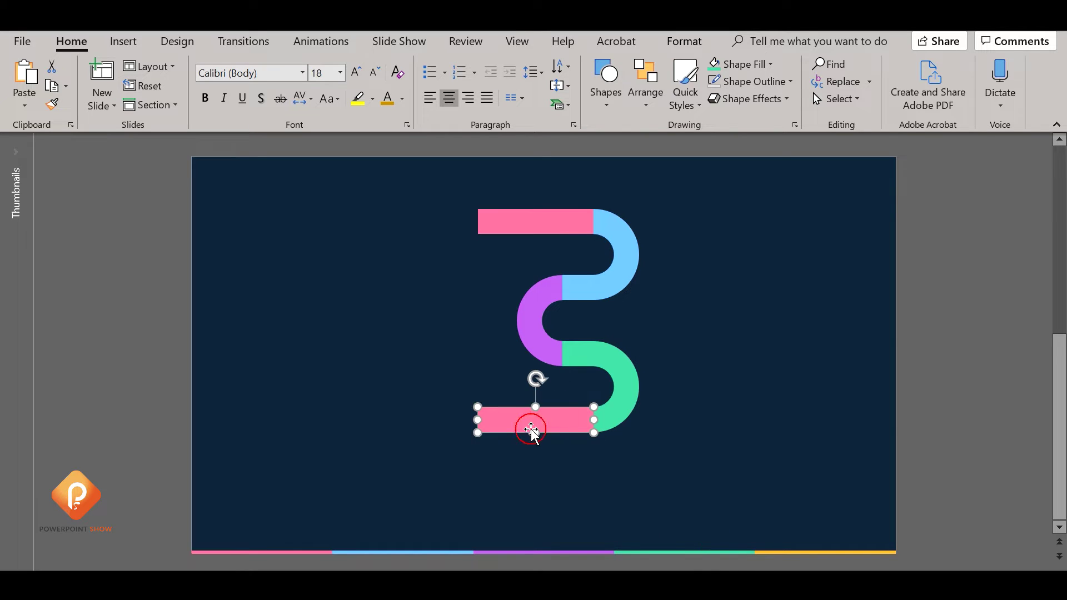
pyautogui.click(770, 63)
pyautogui.click(756, 276)
pyautogui.click(770, 550)
pyautogui.click(742, 375)
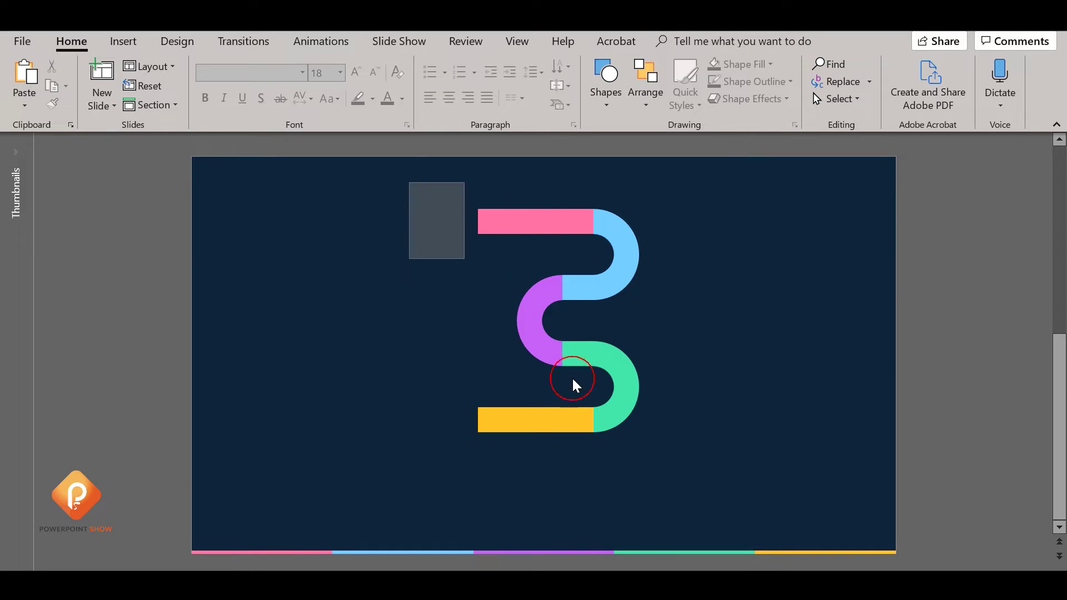
# - Select all segments of the S path, duplicate them to the right, and union the copy
pyautogui.moveTo(408, 181); pyautogui.dragTo(698, 488)
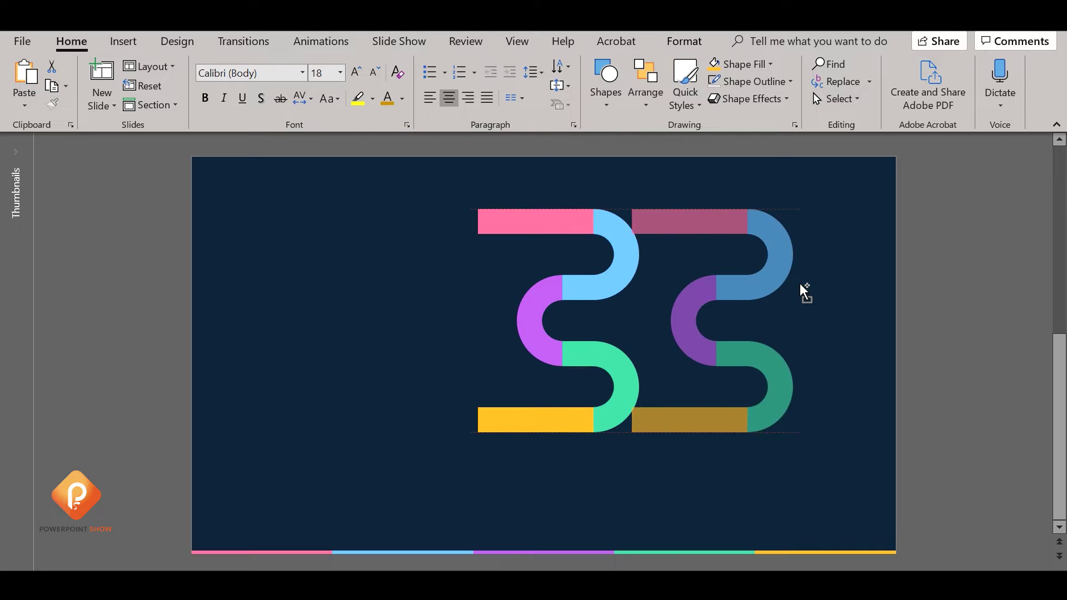
pyautogui.keyDown('ctrl'); pyautogui.moveTo(655, 290); pyautogui.dragTo(813, 284); pyautogui.keyUp('ctrl')
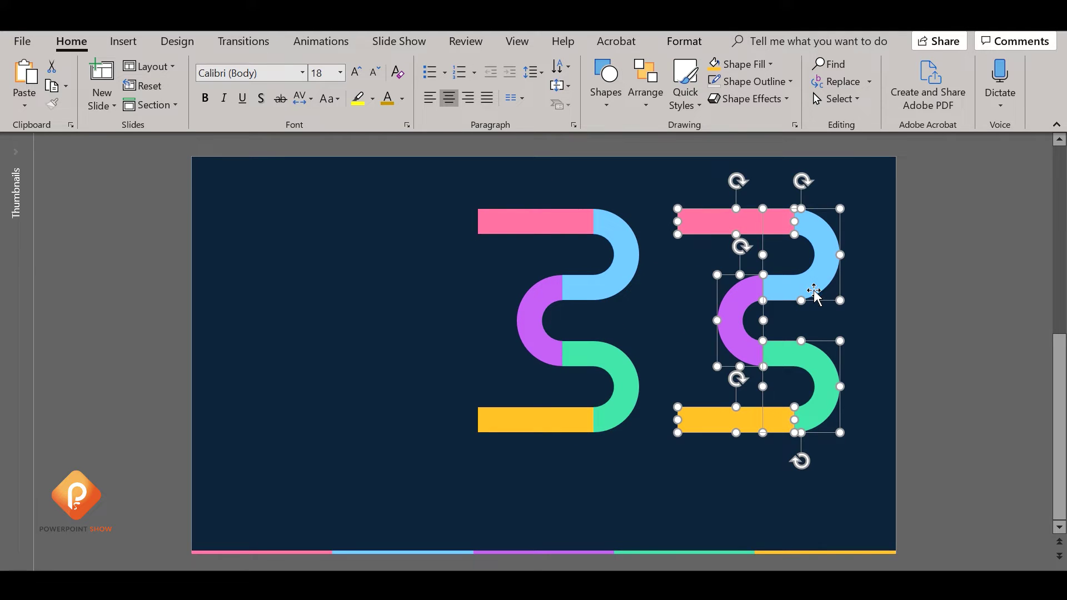
pyautogui.click(680, 42)
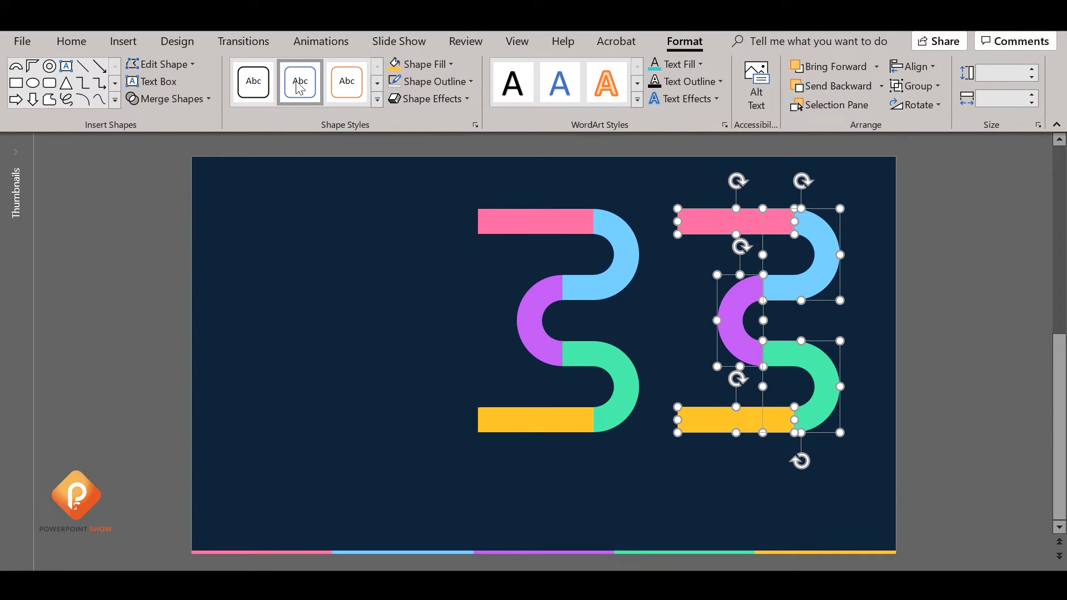
pyautogui.click(195, 99)
pyautogui.click(164, 117)
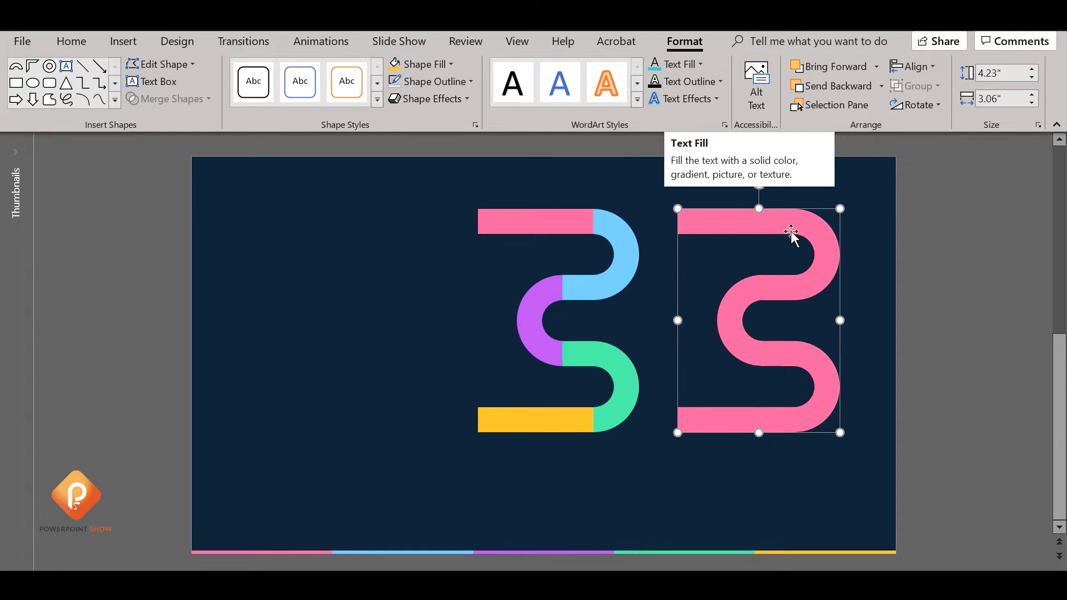
# - Move the merged pink S further to the right
pyautogui.moveTo(790, 233); pyautogui.dragTo(897, 268)
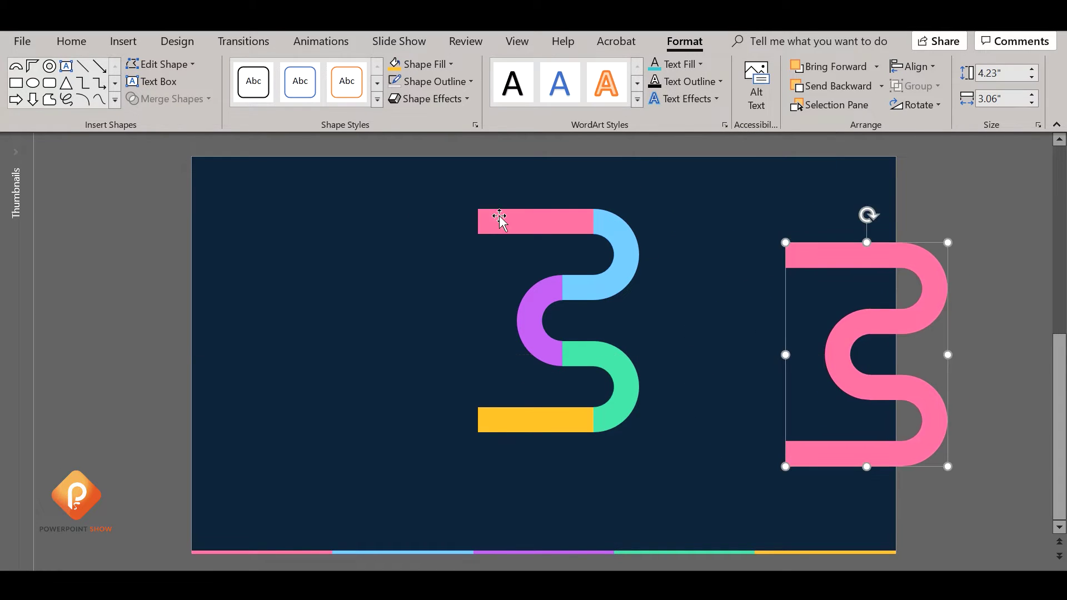
pyautogui.click(397, 202)
pyautogui.click(512, 220)
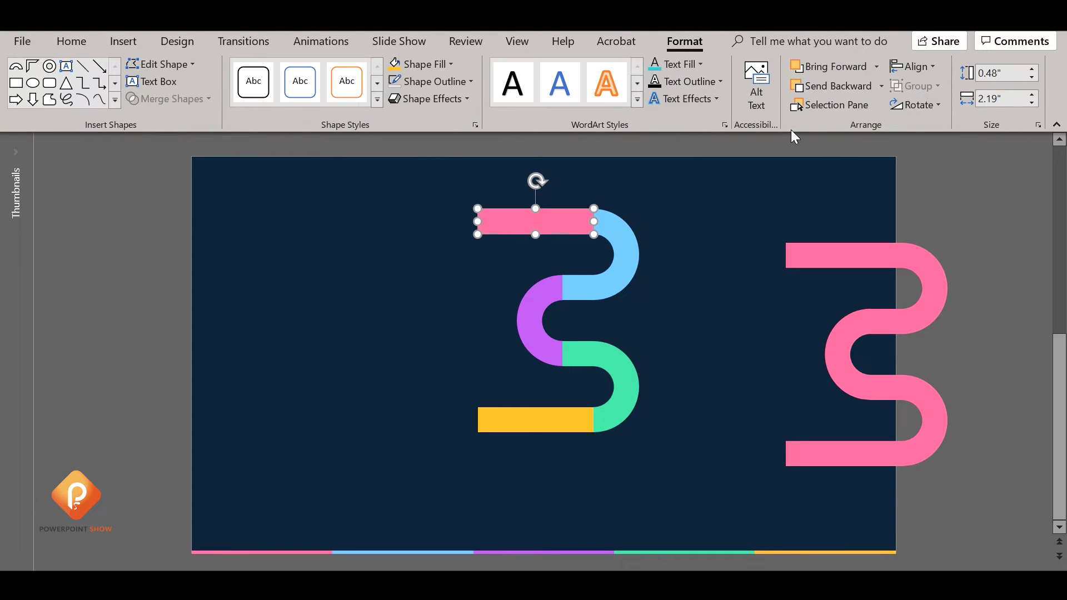
pyautogui.click(71, 41)
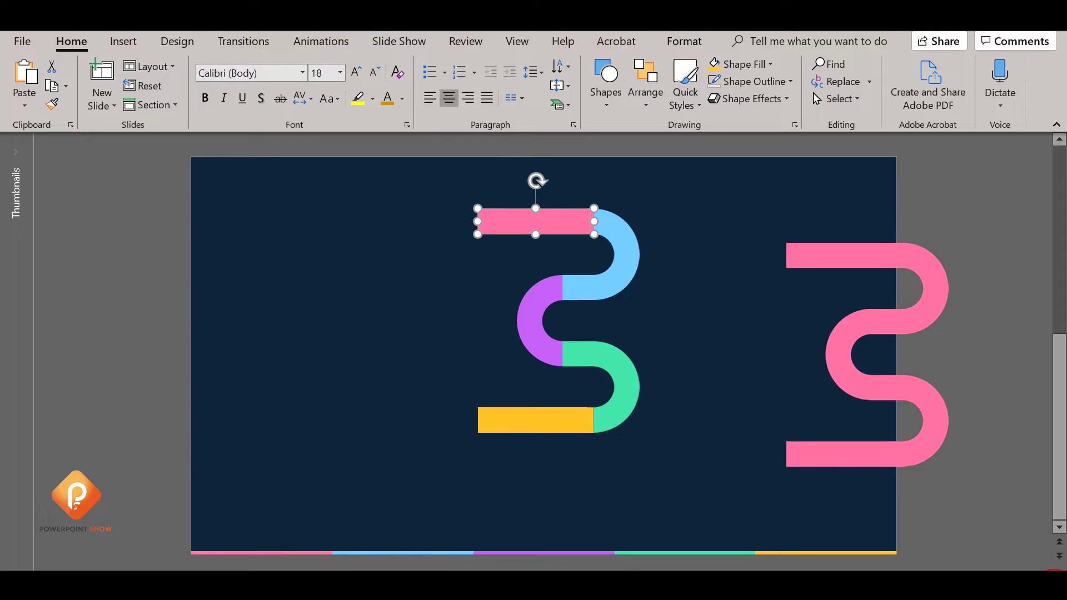
# - Set the top pink bar's 3-D depth to 3 pt and apply the Isometric: Top Up rotation preset
pyautogui.scroll(1, 722, 167)
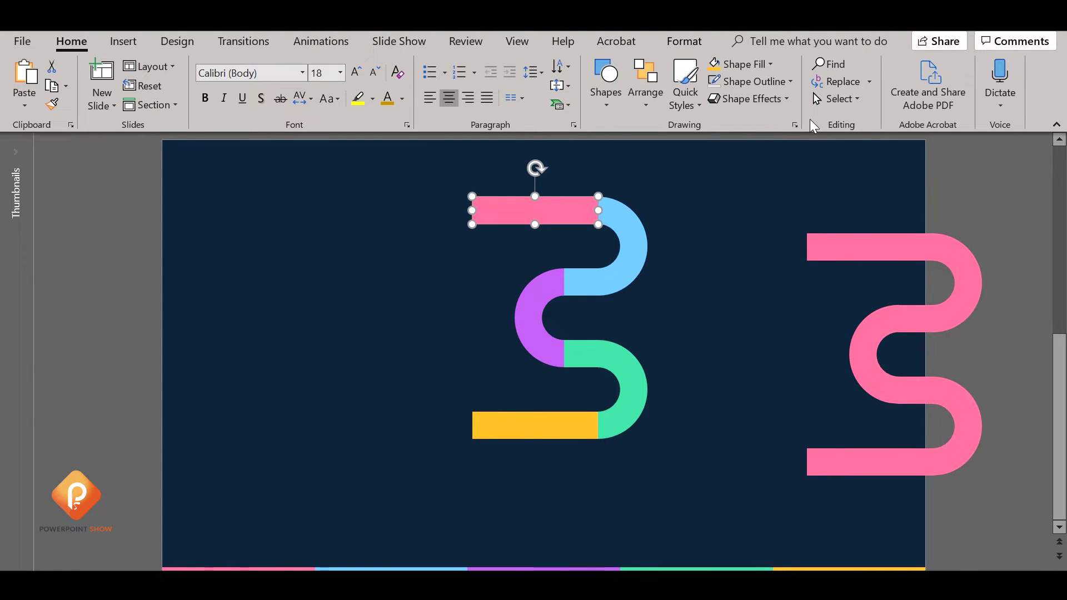
pyautogui.click(796, 125)
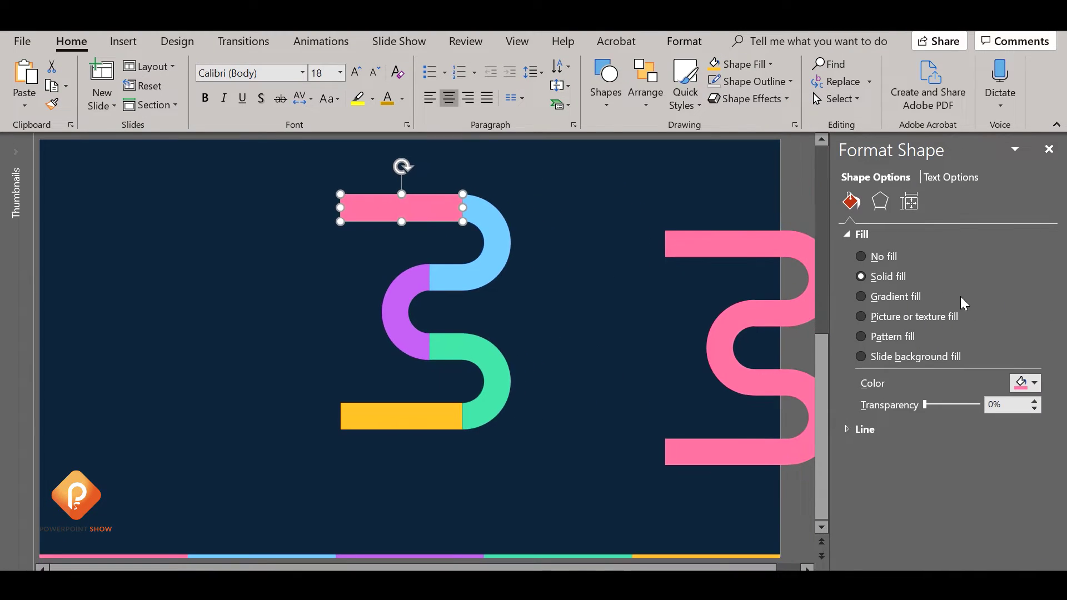
pyautogui.click(879, 201)
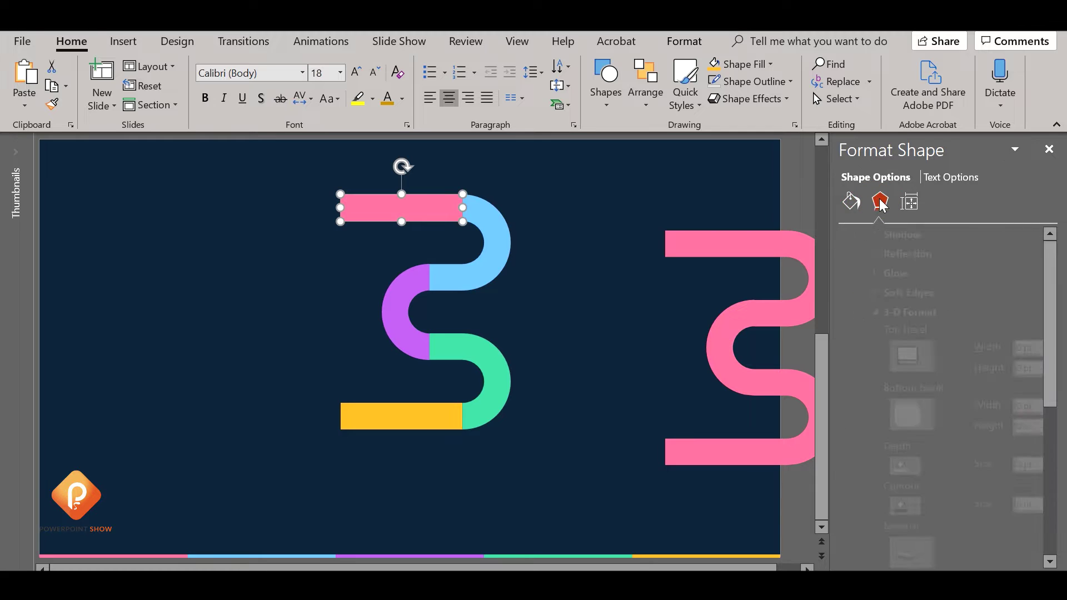
pyautogui.scroll(-3, 938, 448)
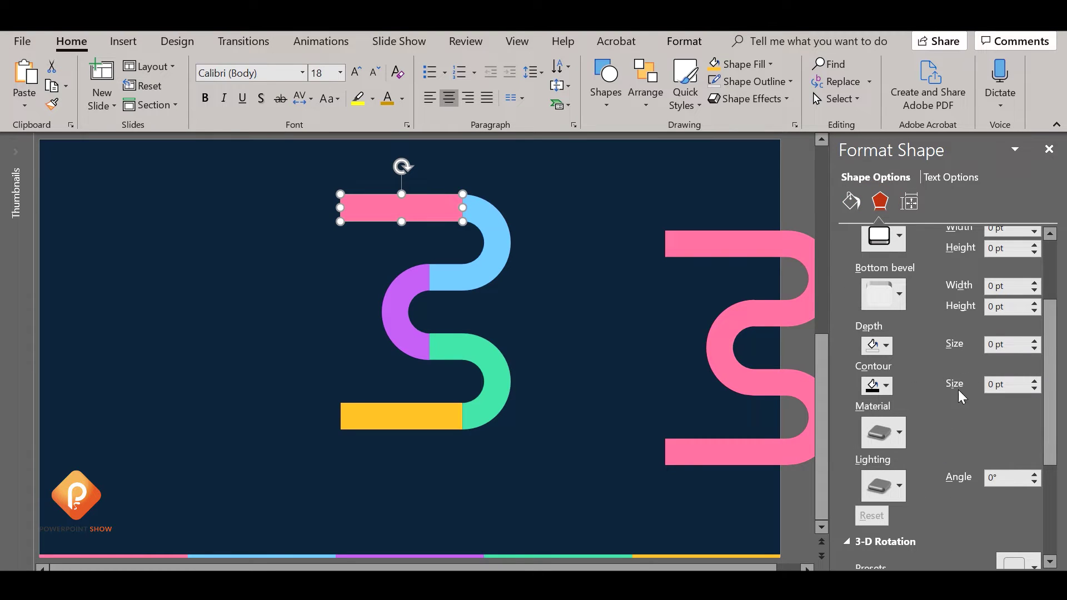
pyautogui.doubleClick(1007, 344)
pyautogui.write('3')
pyautogui.scroll(-1, 949, 417)
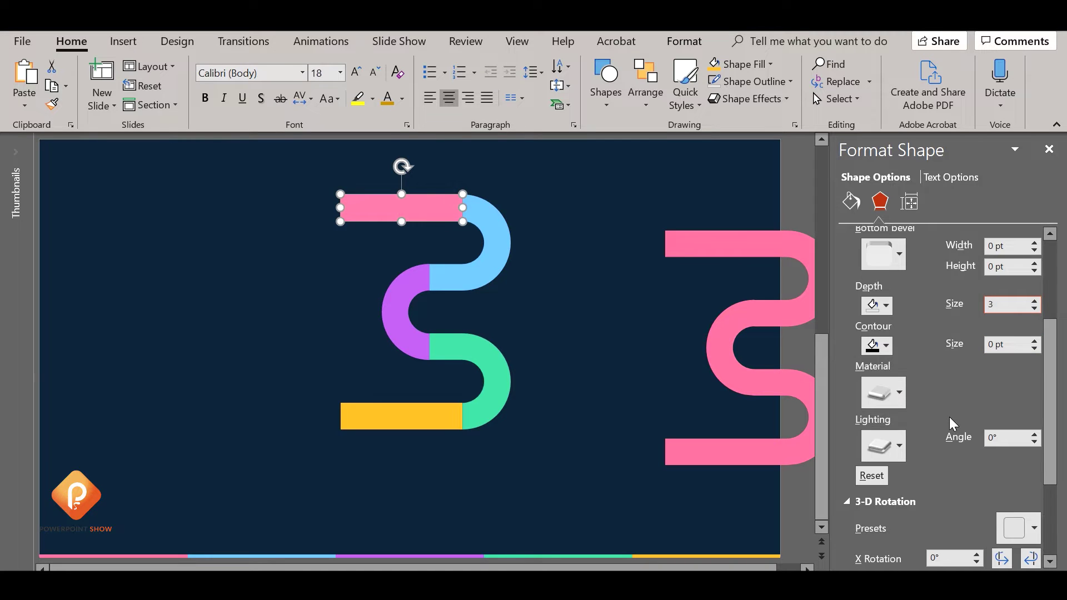
pyautogui.scroll(-1, 950, 417)
pyautogui.click(1033, 499)
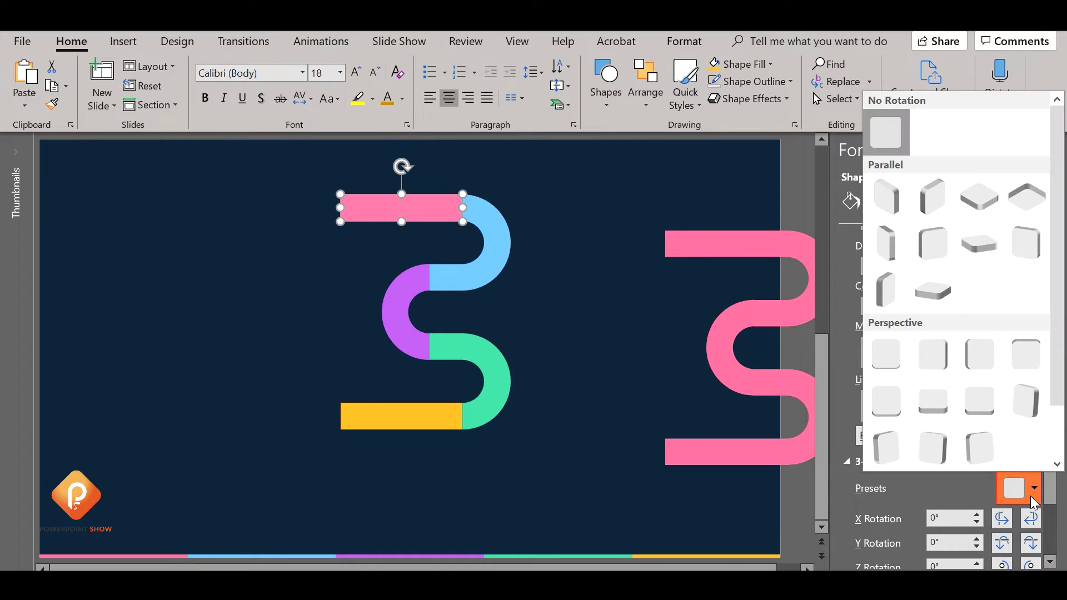
pyautogui.click(978, 204)
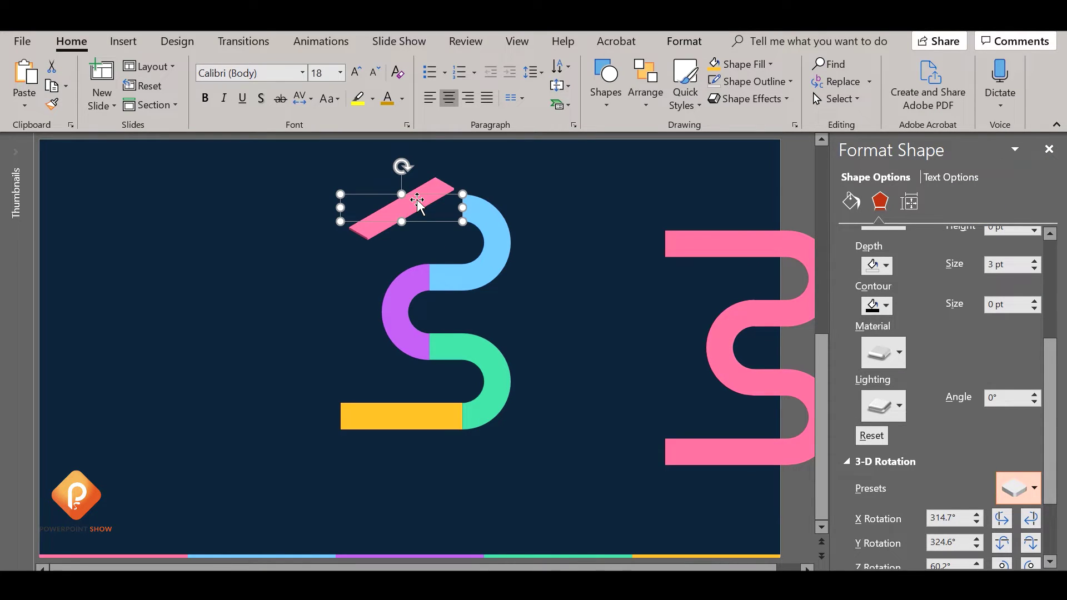
# - Move the tilted pink bar left and down beside the path and apply a different lighting preset
pyautogui.moveTo(417, 200); pyautogui.dragTo(321, 249)
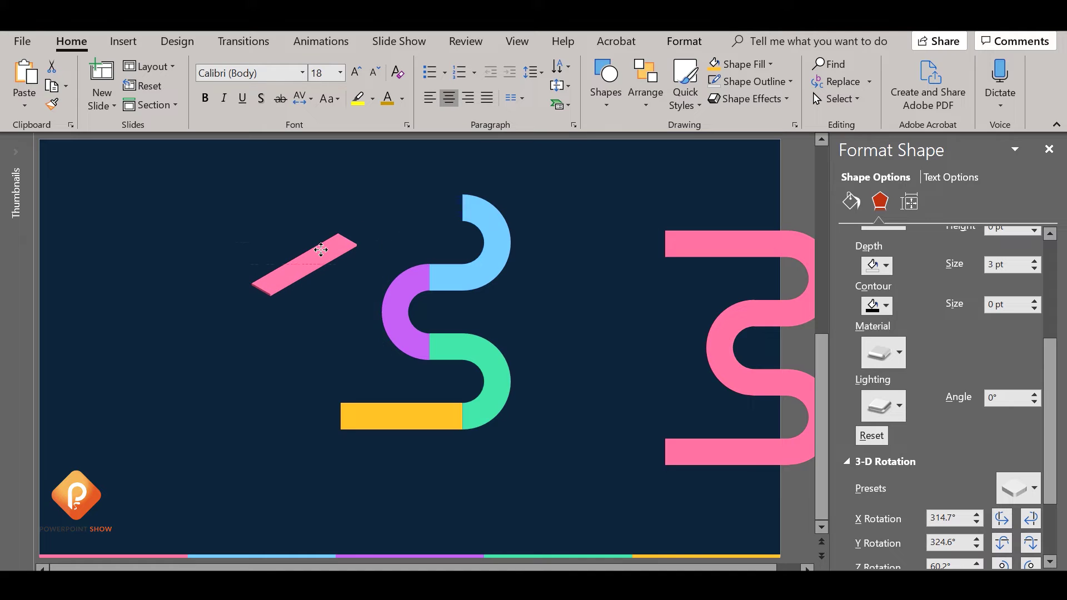
pyautogui.moveTo(320, 248); pyautogui.dragTo(322, 250)
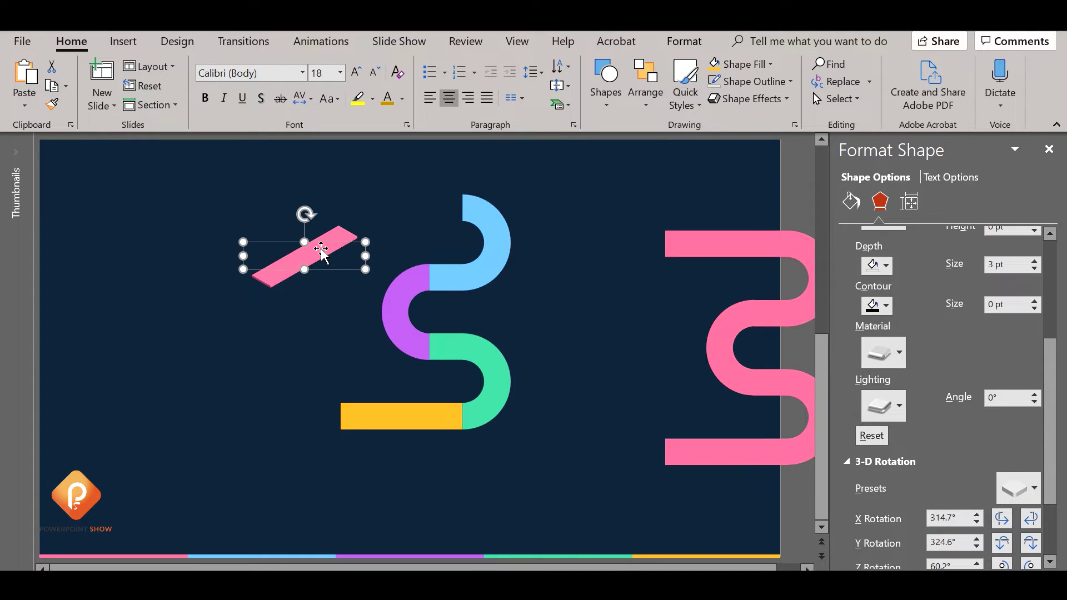
pyautogui.click(901, 409)
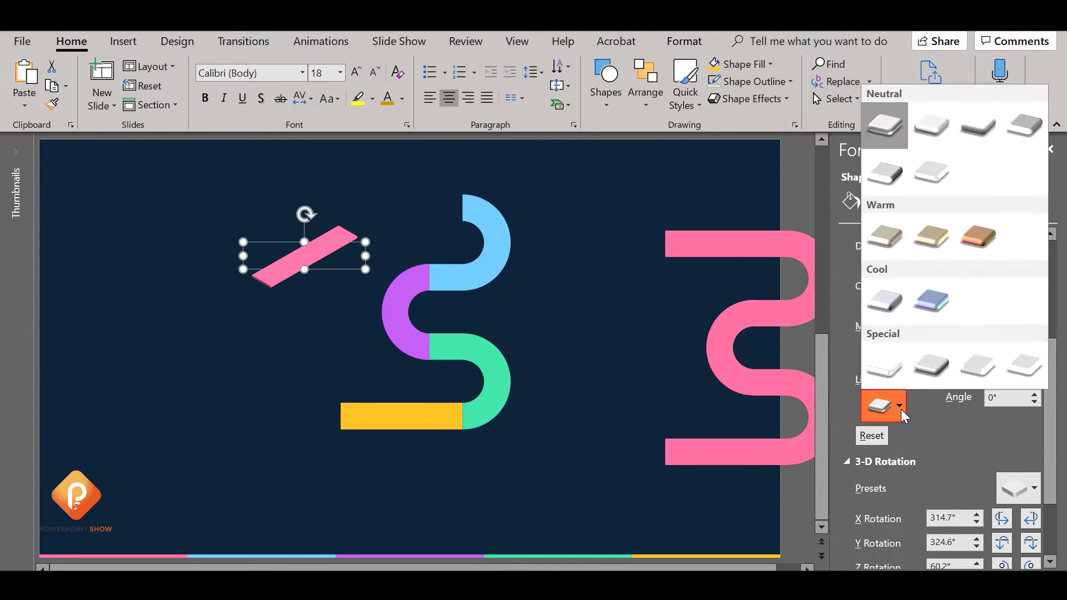
pyautogui.click(926, 133)
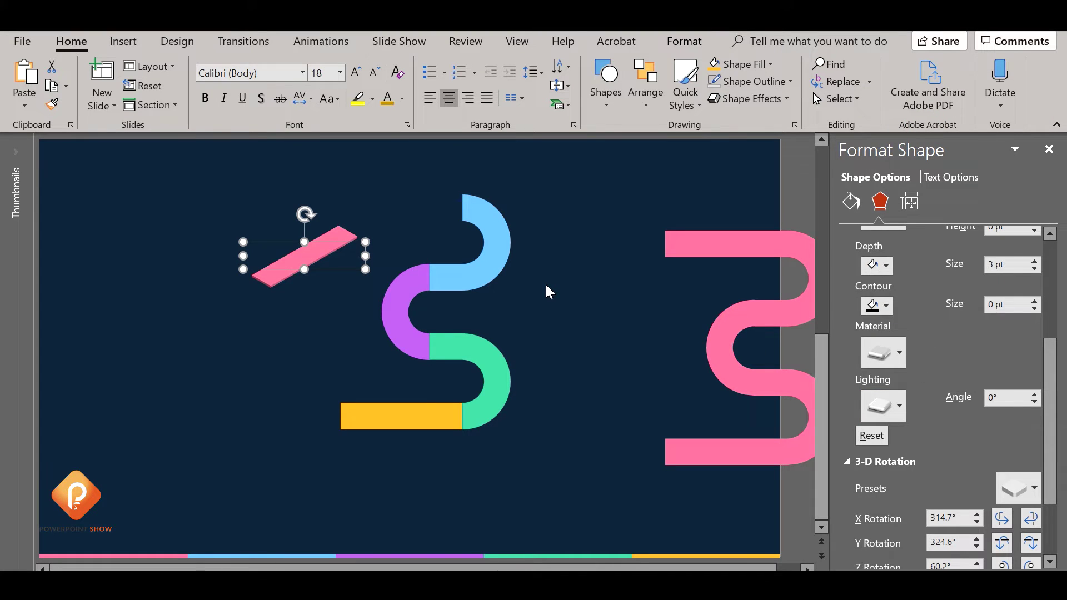
pyautogui.click(286, 324)
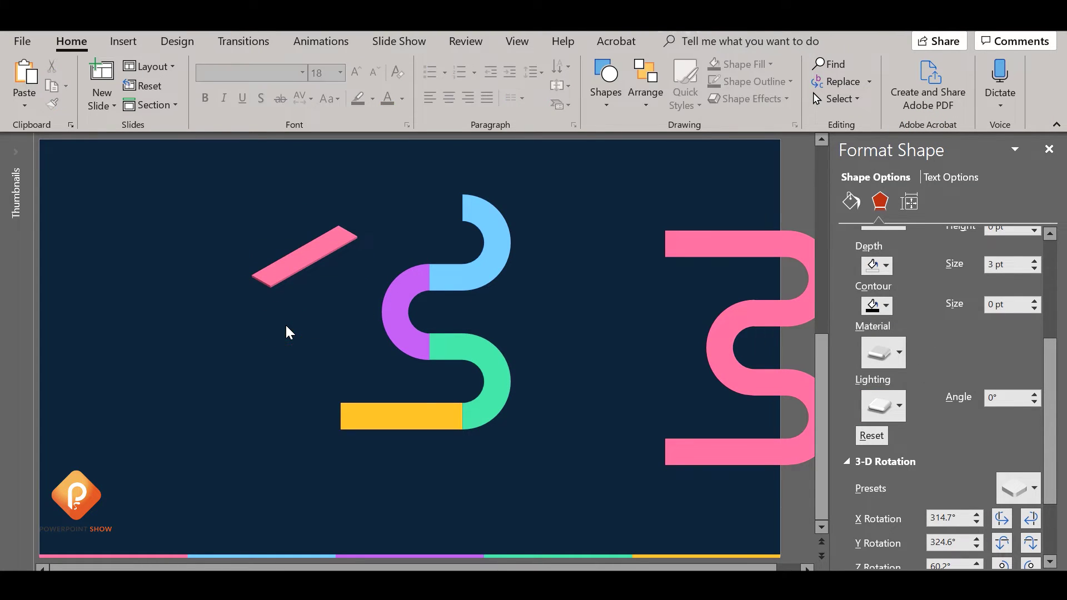
# - Inspect the pink bar's top bevel and material presets, leaving them unchanged
pyautogui.click(300, 247)
pyautogui.click(881, 204)
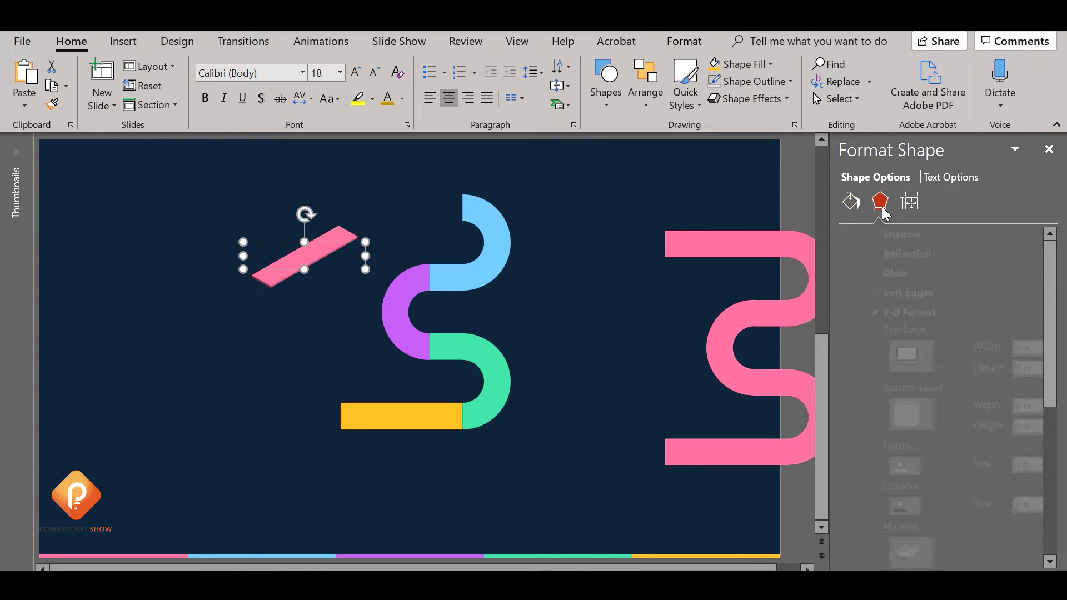
pyautogui.click(900, 357)
pyautogui.click(900, 357)
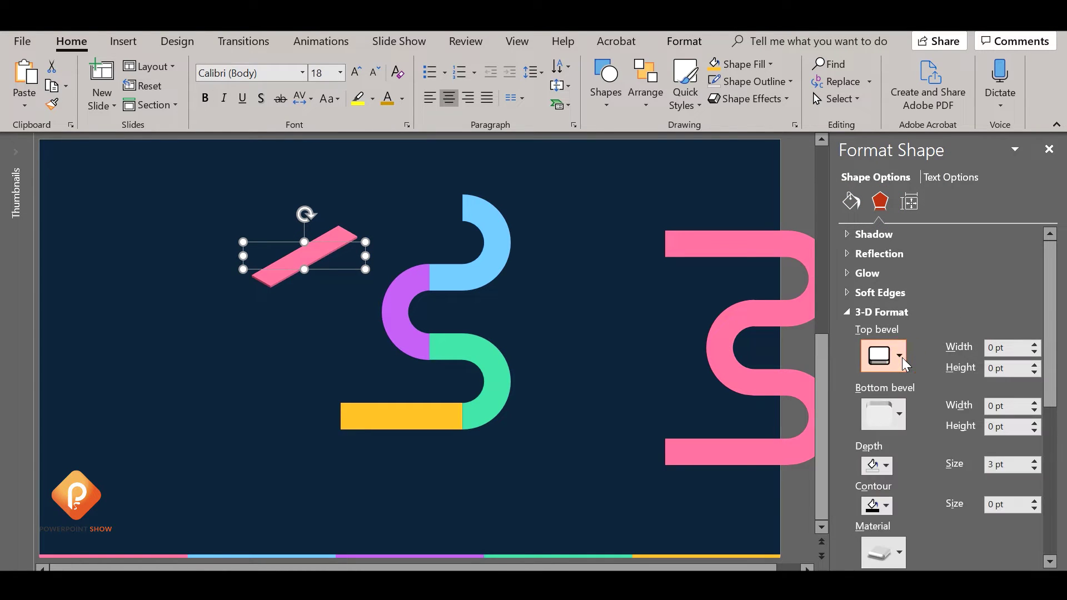
pyautogui.scroll(-5, 937, 406)
pyautogui.scroll(3, 920, 384)
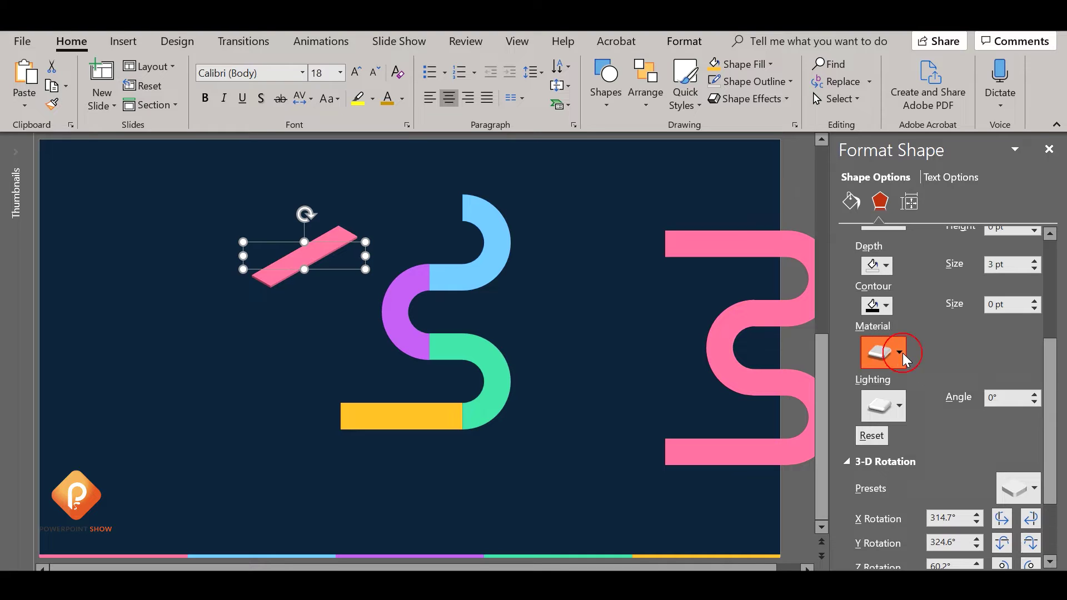
pyautogui.click(902, 353)
pyautogui.click(932, 412)
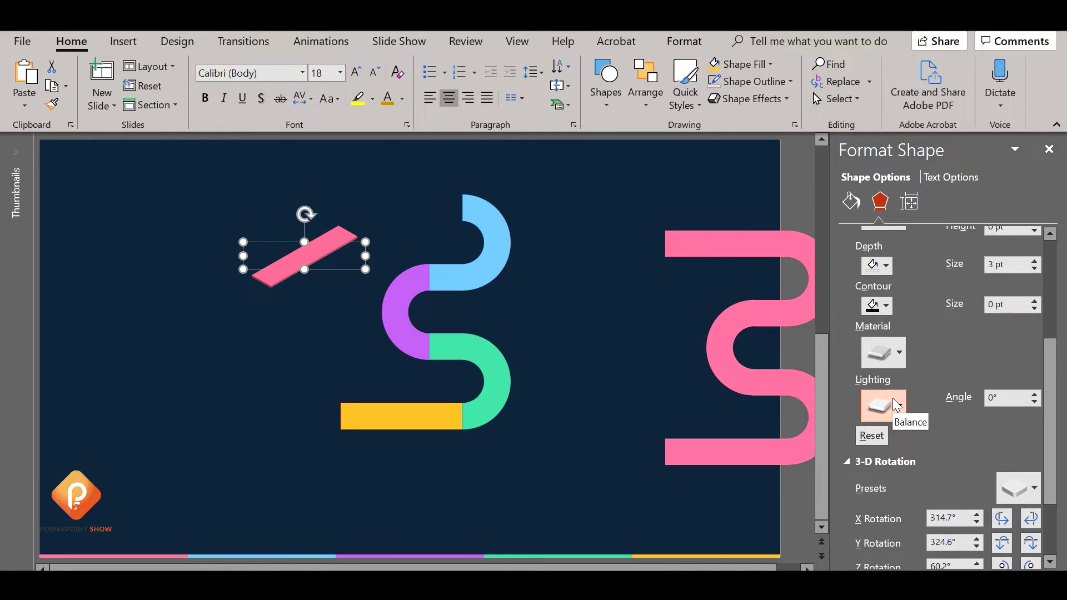
# - Try brighter and darker lighting presets on the pink bar and give it a brighter material
pyautogui.click(309, 291)
pyautogui.click(319, 247)
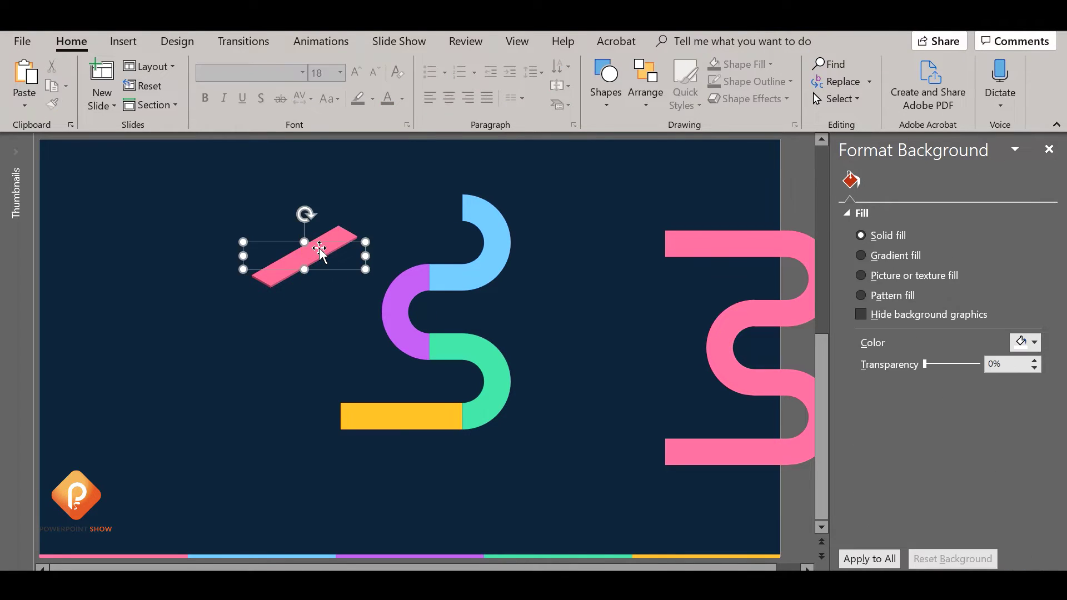
pyautogui.scroll(2, 319, 248)
pyautogui.scroll(1, 334, 289)
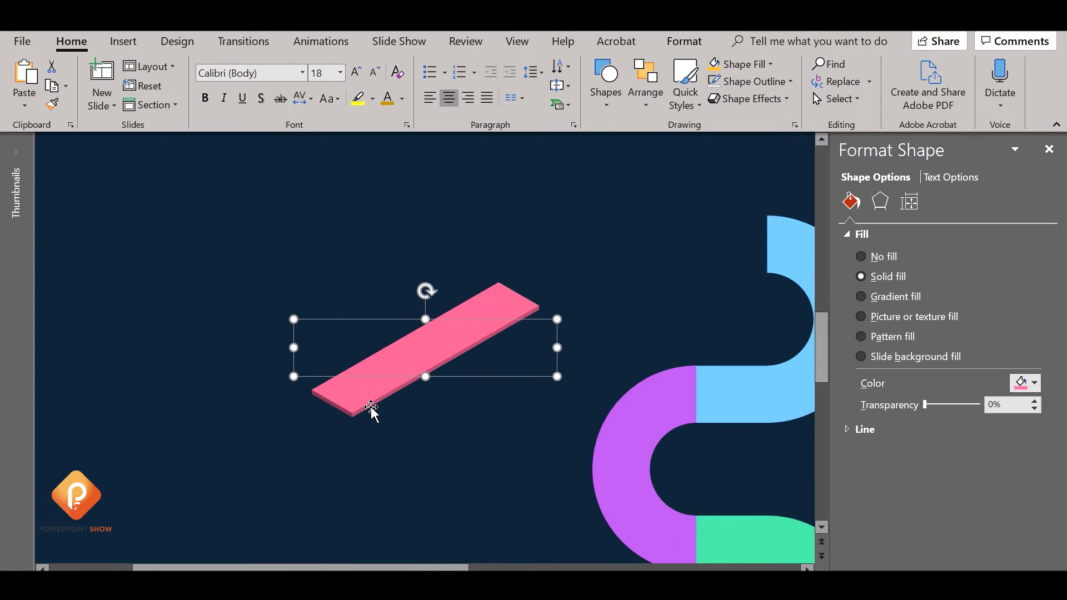
pyautogui.click(373, 406)
pyautogui.click(879, 202)
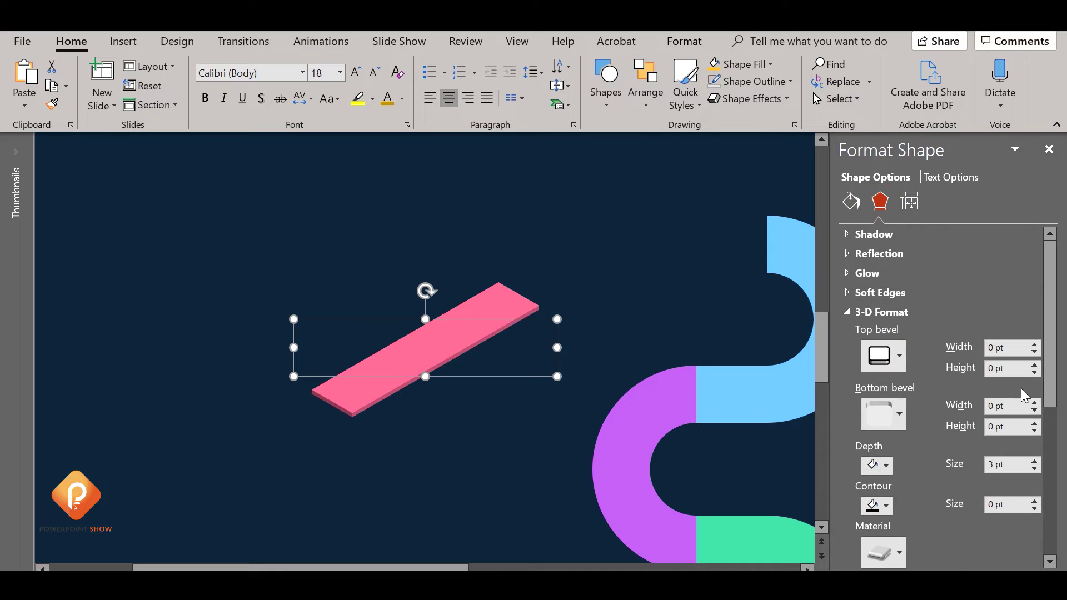
pyautogui.scroll(-3, 954, 405)
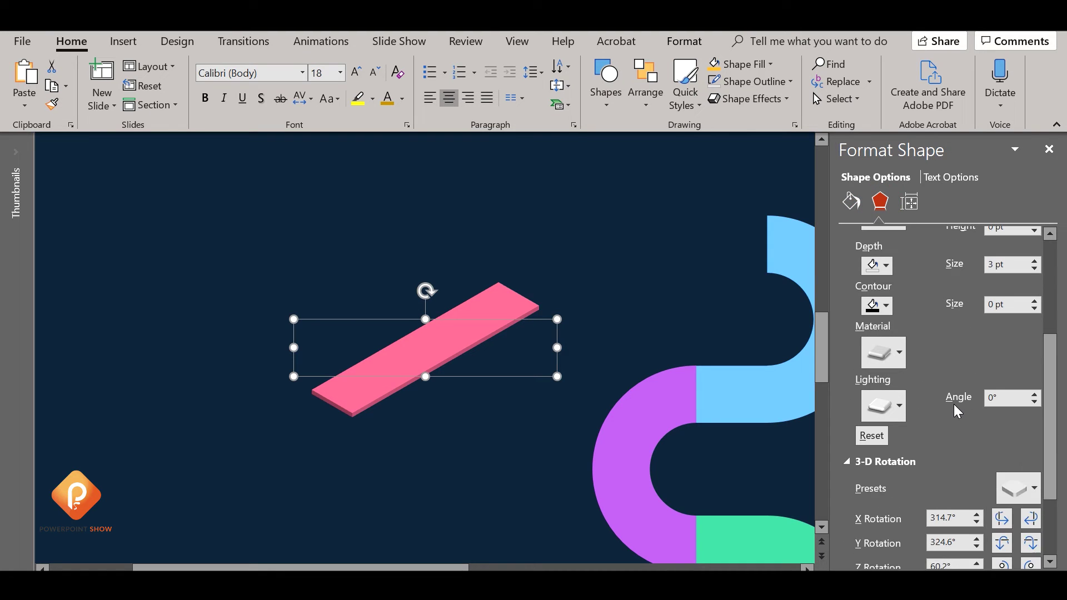
pyautogui.click(900, 405)
pyautogui.click(877, 132)
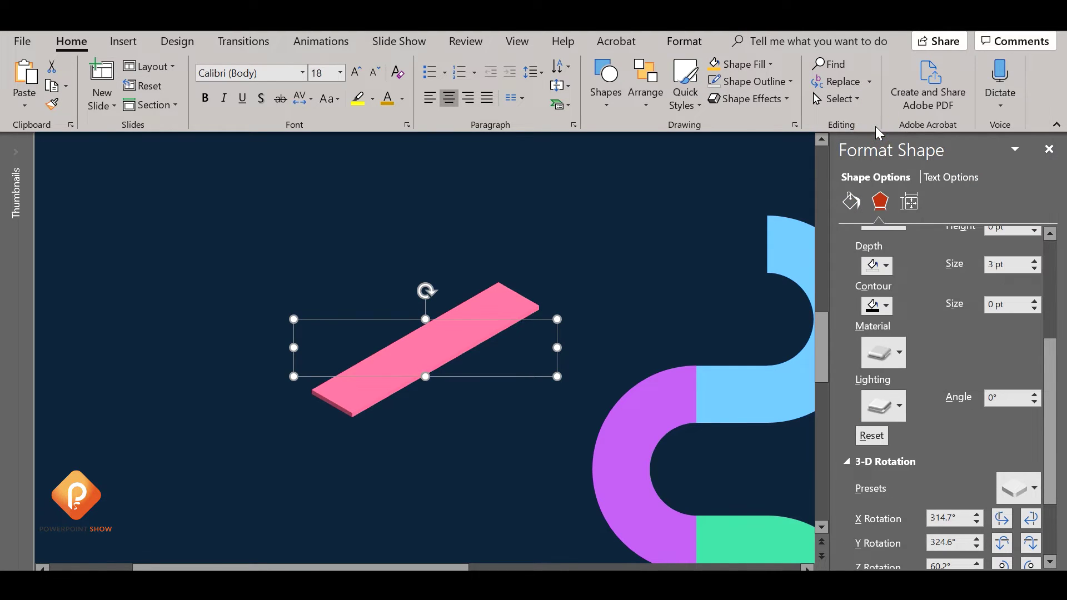
pyautogui.click(895, 419)
pyautogui.click(931, 126)
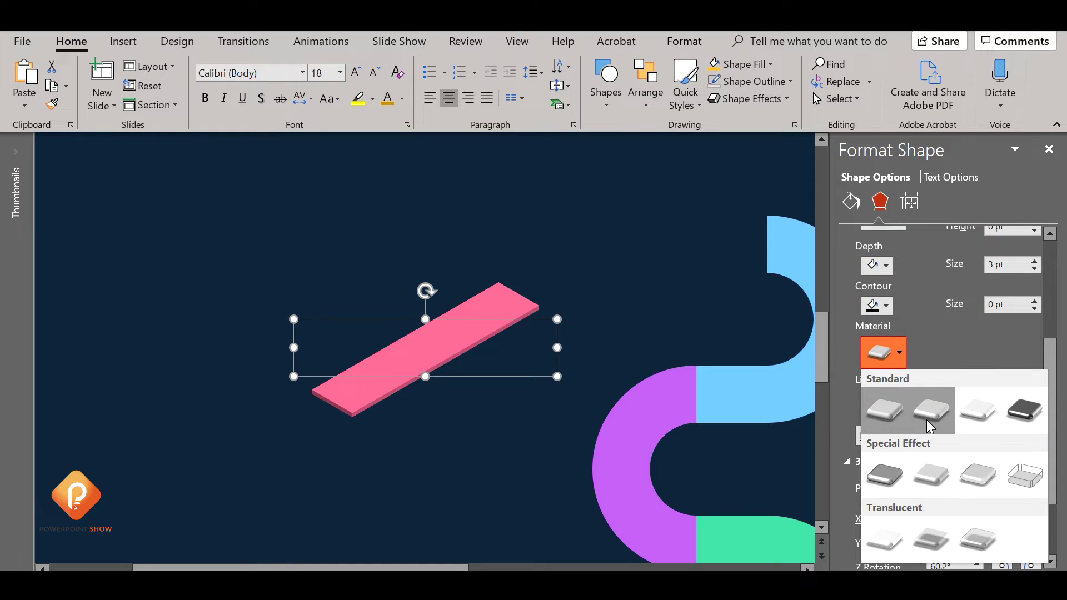
pyautogui.click(925, 419)
# - Raise the pink bar's lighting angle to 110° and close the Format Shape pane
pyautogui.click(475, 431)
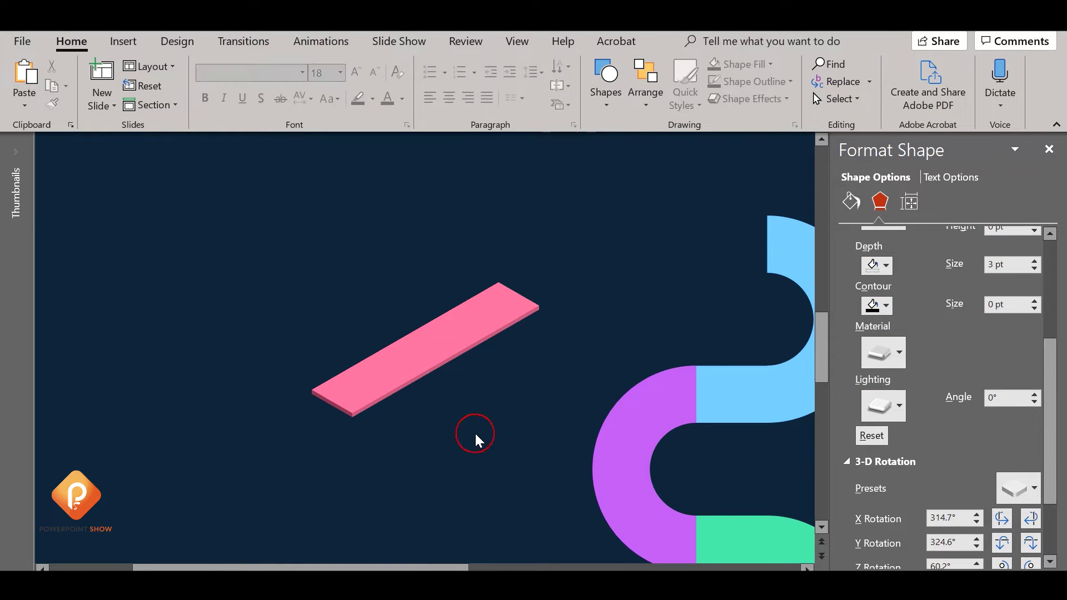
pyautogui.click(476, 344)
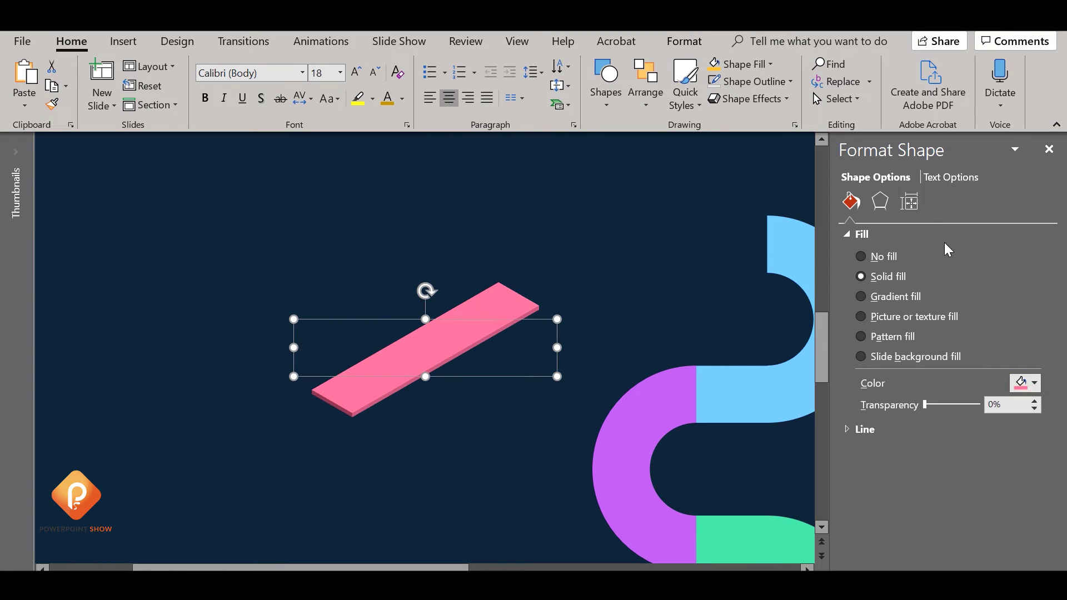
pyautogui.click(880, 201)
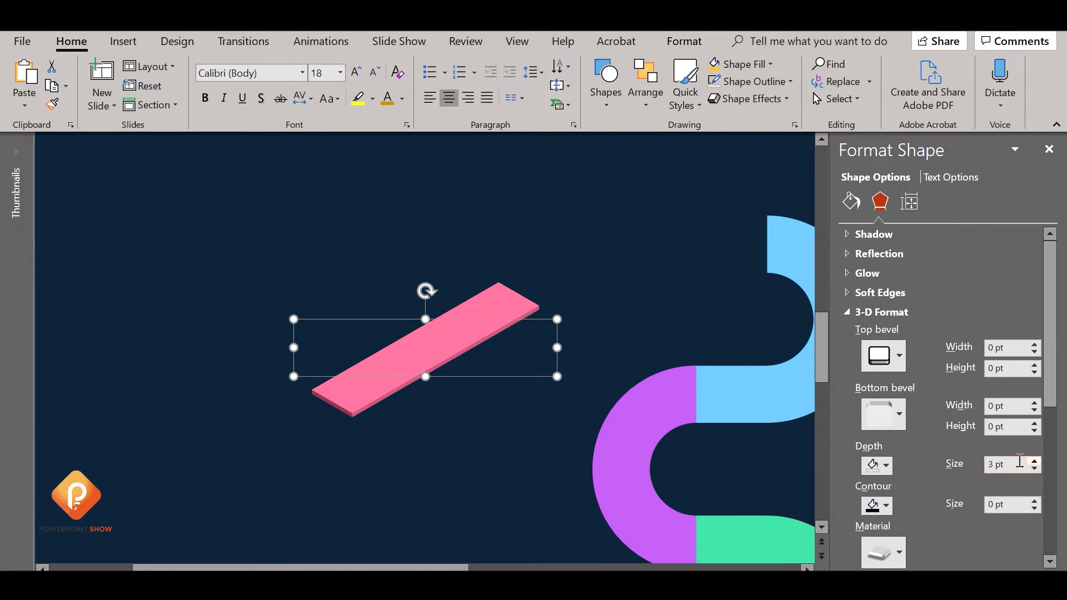
pyautogui.scroll(-3, 972, 389)
pyautogui.click(1035, 435)
pyautogui.click(1035, 436)
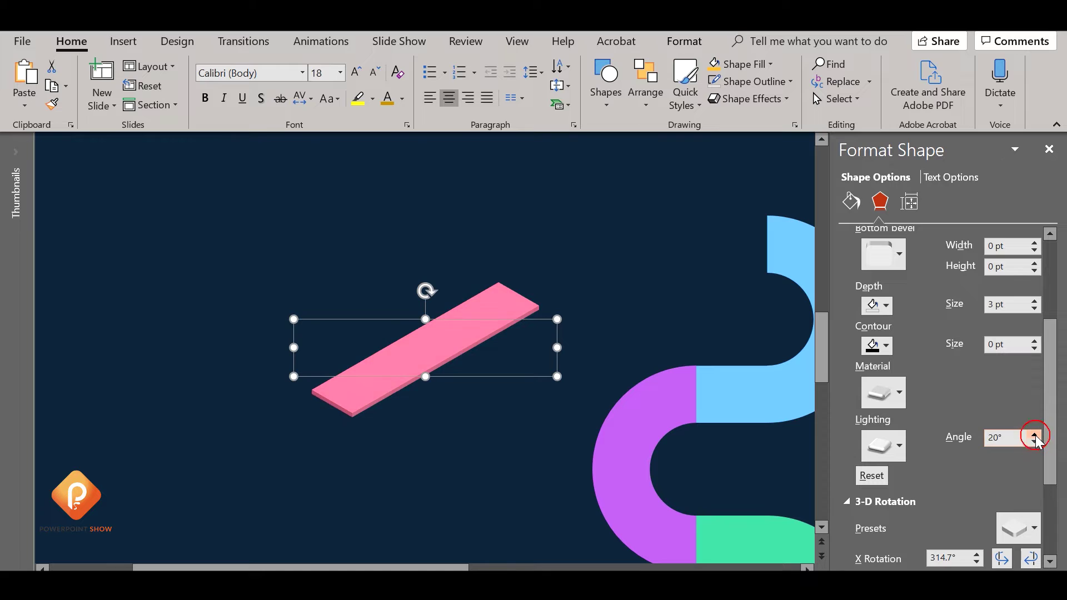
pyautogui.click(1035, 436)
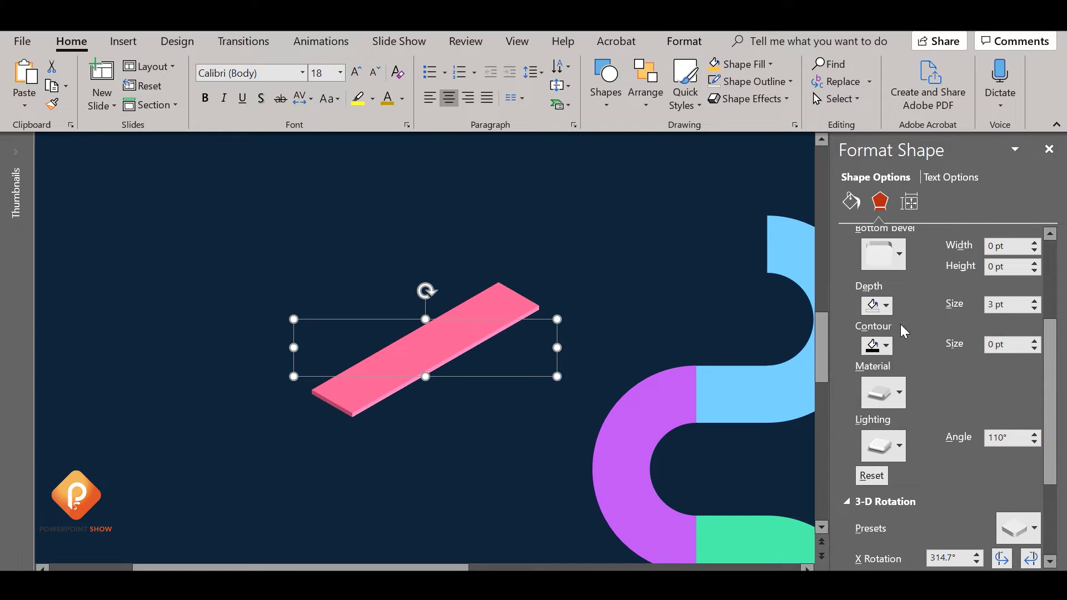
pyautogui.click(1049, 150)
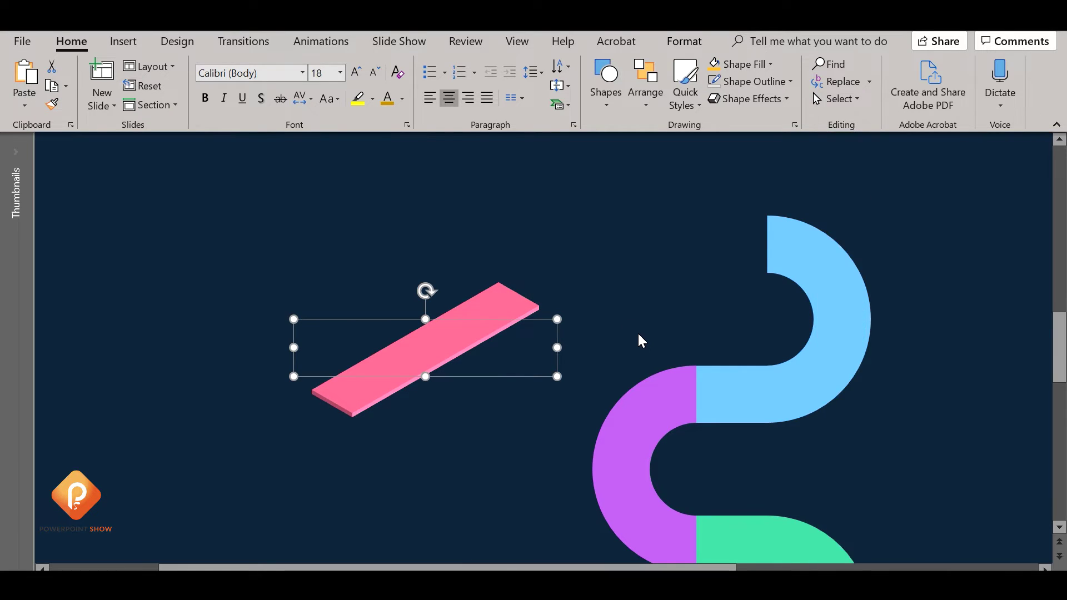
pyautogui.click(683, 349)
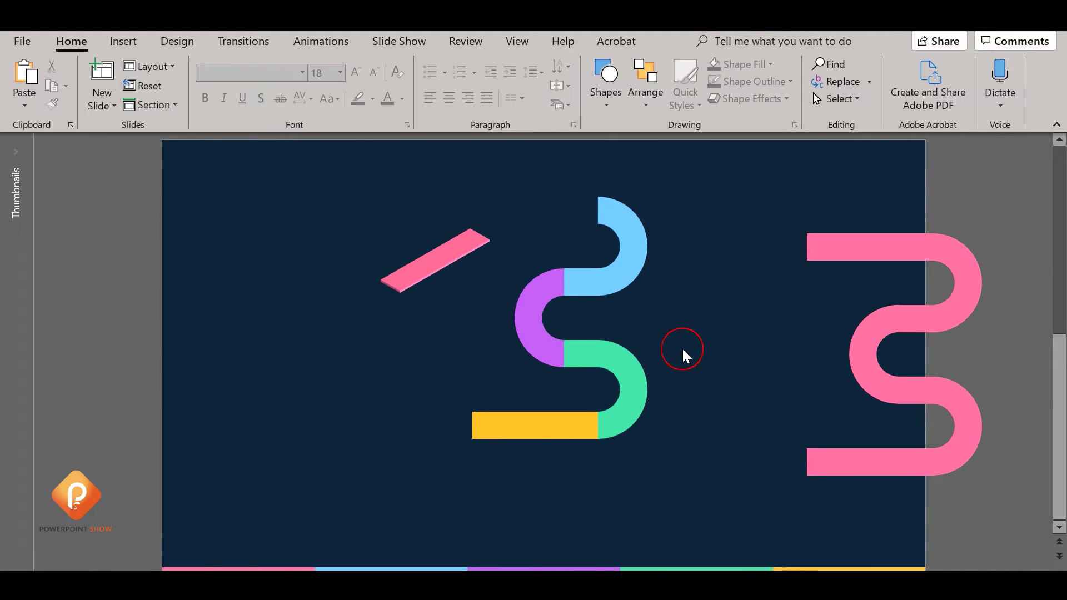
# - Set the blue arc's 3-D depth to 3 pt
pyautogui.click(635, 267)
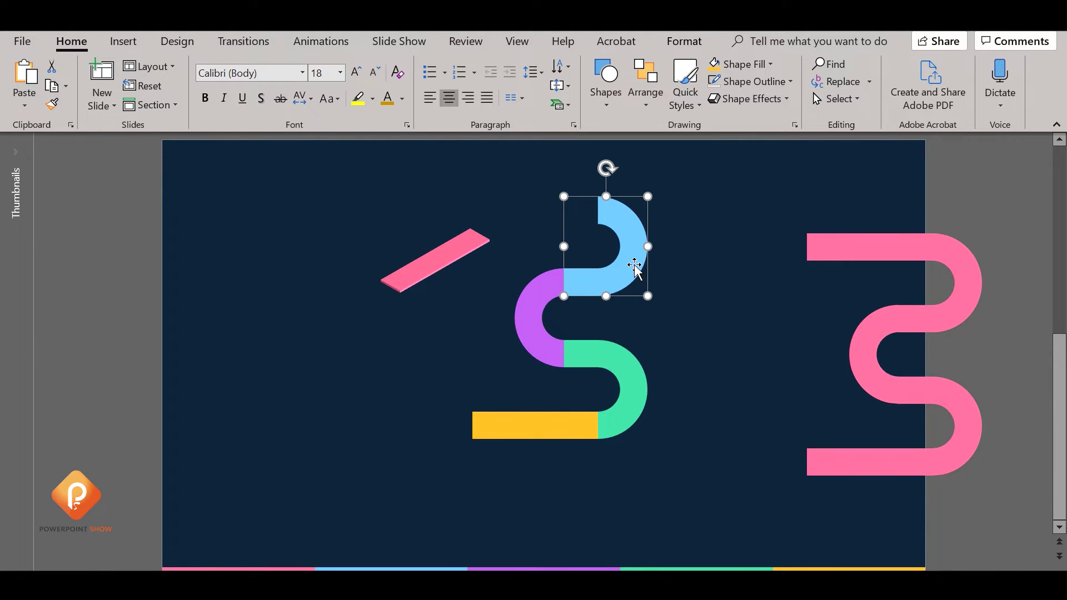
pyautogui.click(794, 126)
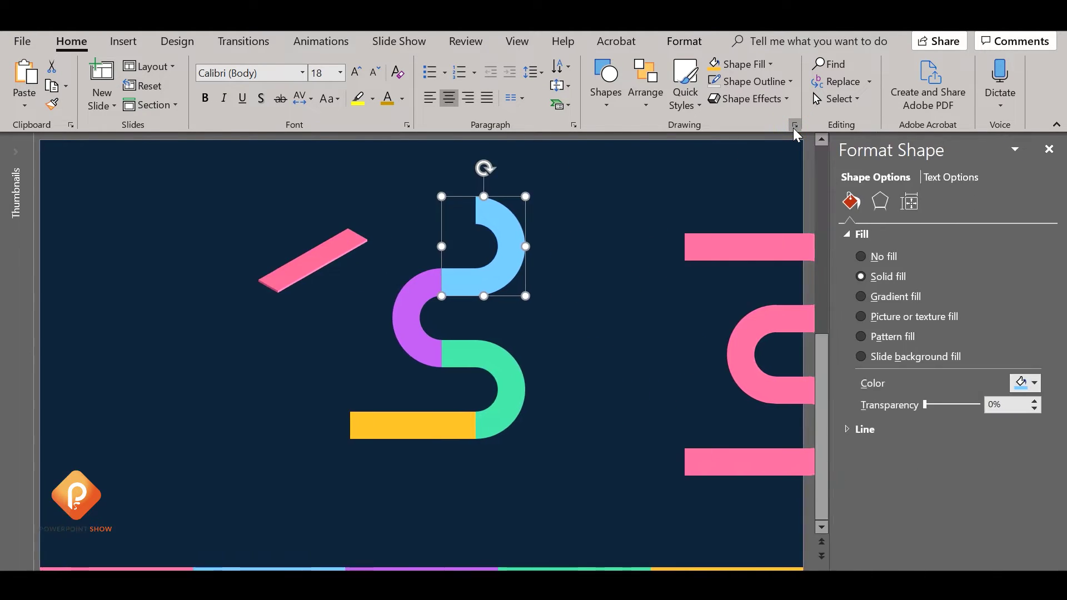
pyautogui.click(883, 206)
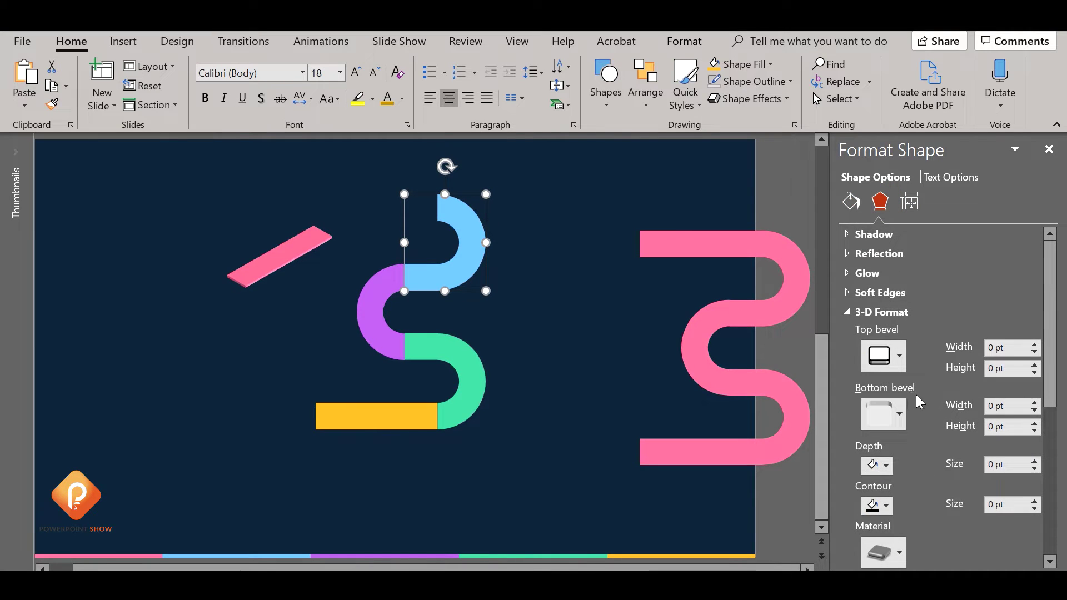
pyautogui.scroll(-3, 939, 428)
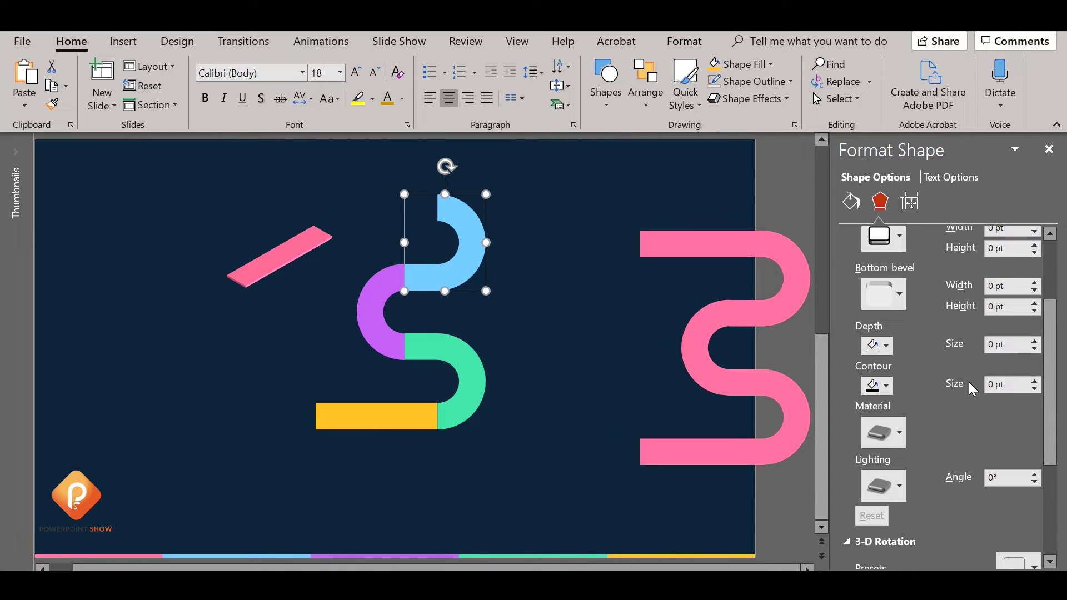
pyautogui.moveTo(1010, 349); pyautogui.dragTo(902, 354)
pyautogui.write('3')
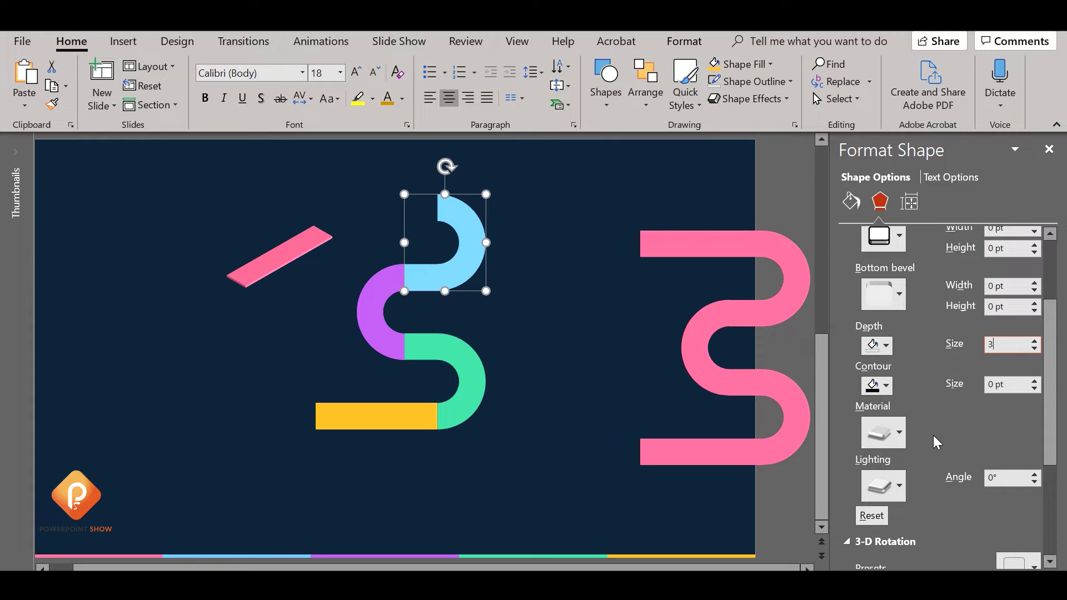
# - Compare the pink bar's lighting and material, then give the blue arc the second neutral lighting preset
pyautogui.click(314, 238)
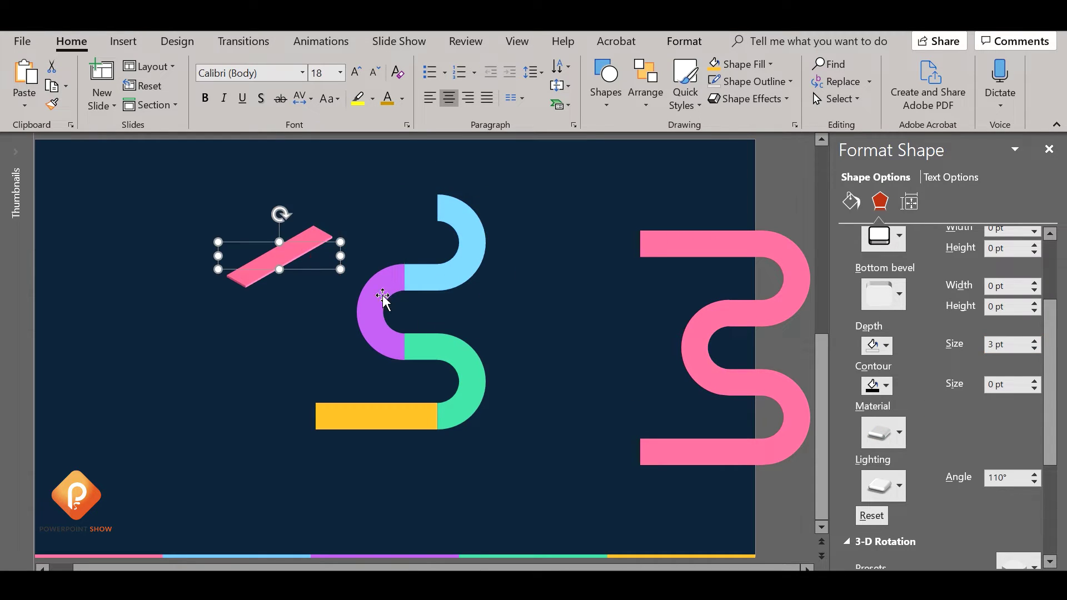
pyautogui.click(898, 491)
pyautogui.click(898, 490)
pyautogui.click(892, 435)
pyautogui.click(891, 435)
pyautogui.click(477, 235)
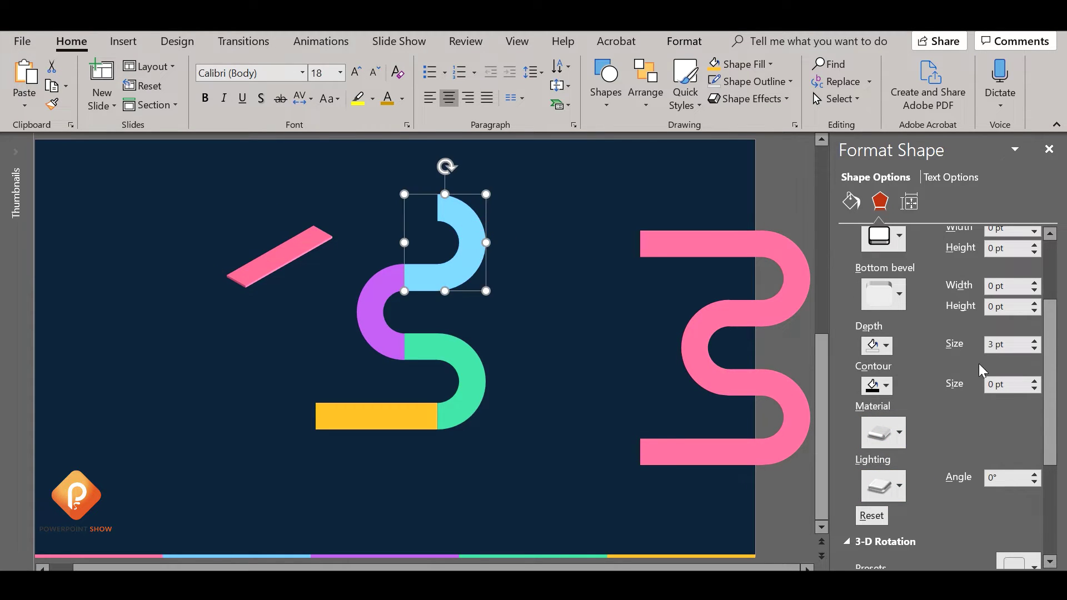
pyautogui.click(899, 430)
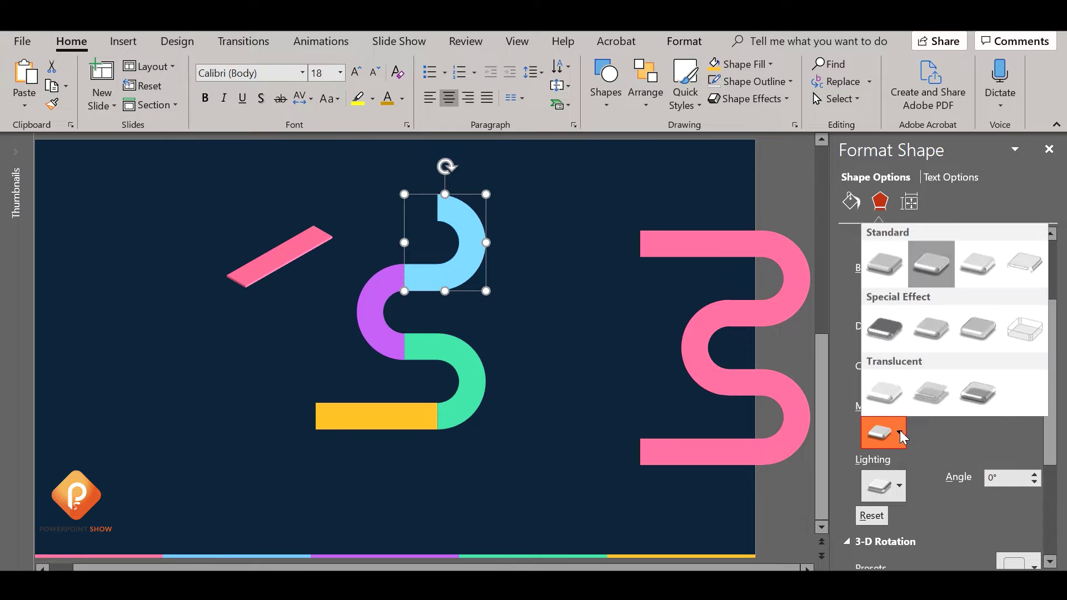
pyautogui.click(900, 476)
pyautogui.click(939, 220)
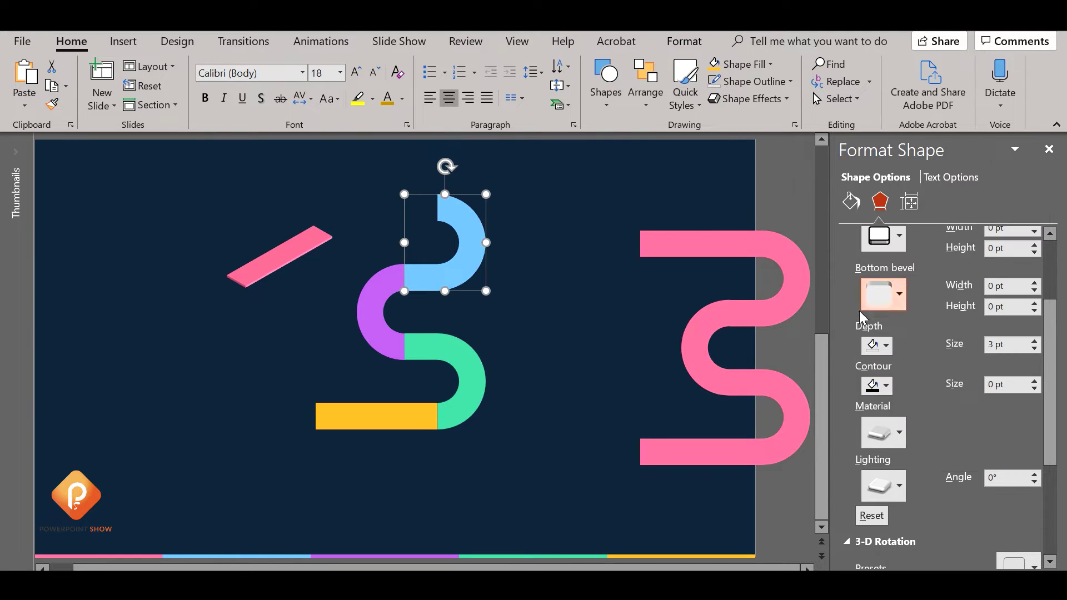
# - Tilt the blue arc to Isometric: Top Up and drag it to join the pink bar
pyautogui.scroll(-3, 1022, 438)
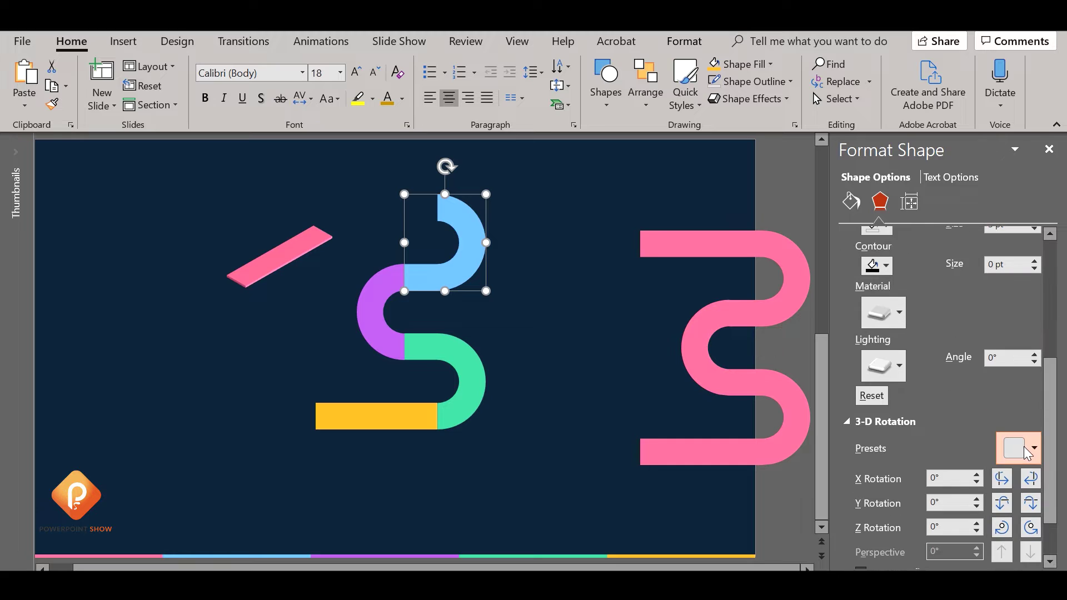
pyautogui.click(1028, 447)
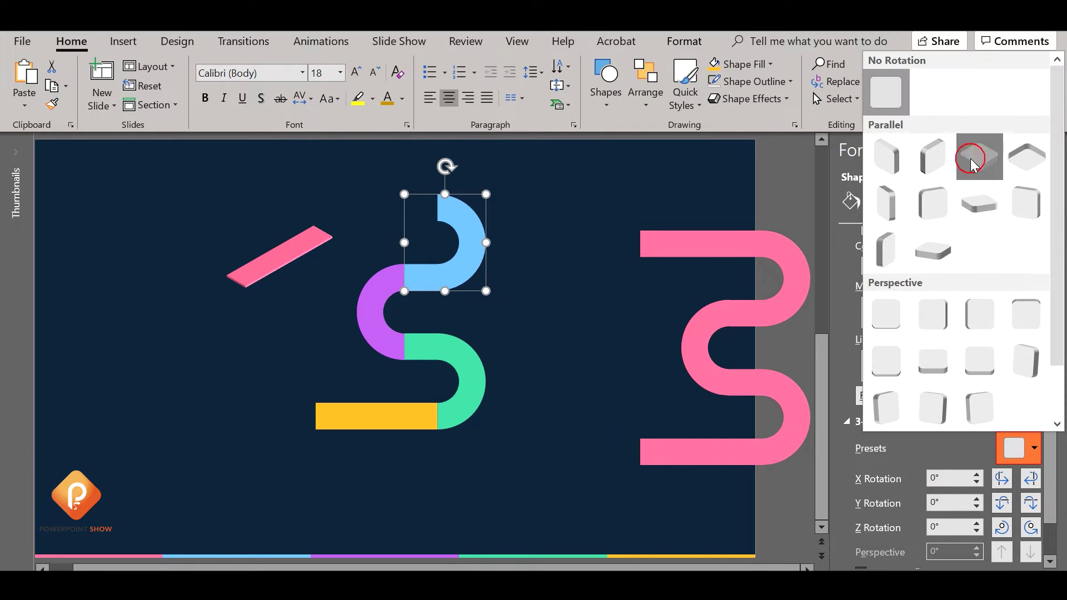
pyautogui.click(979, 155)
pyautogui.moveTo(472, 228); pyautogui.dragTo(376, 228)
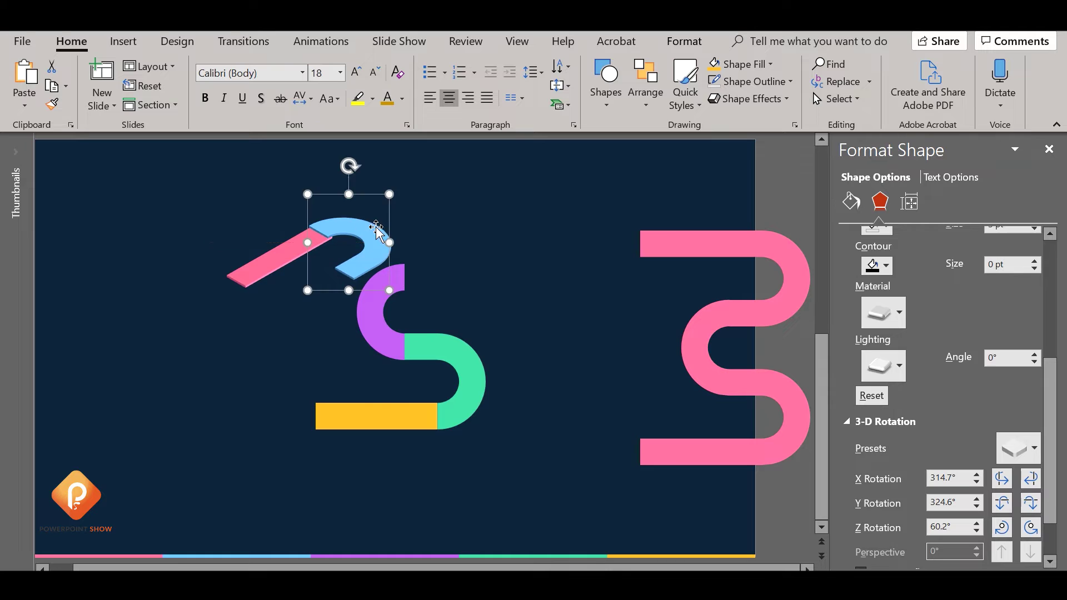
# - Bring the pink bar in front of the blue arc and nudge it to meet the arc exactly
pyautogui.click(266, 260)
pyautogui.click(645, 94)
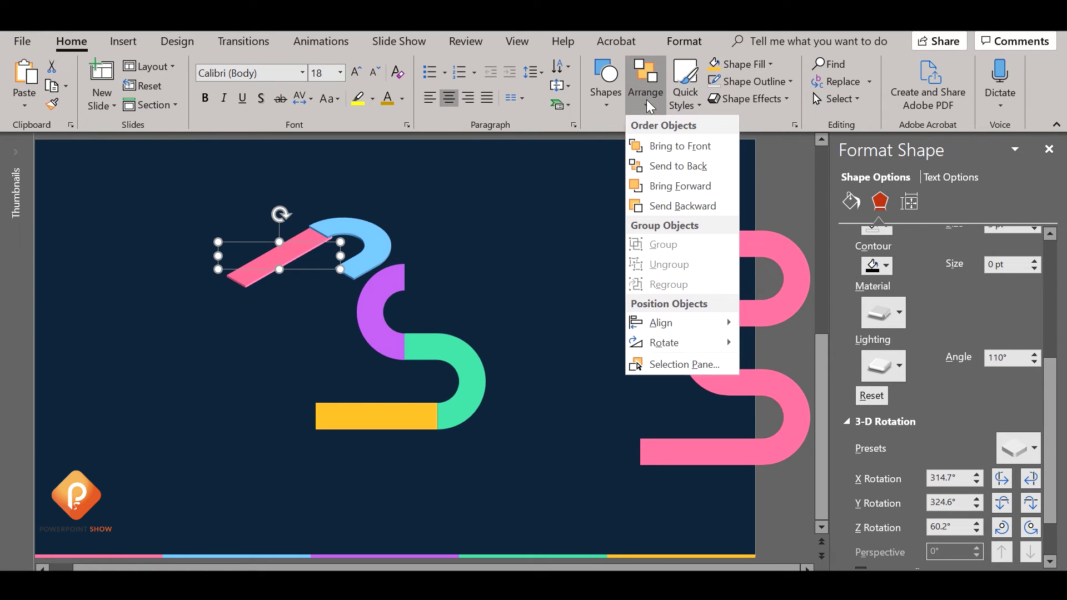
pyautogui.click(691, 146)
pyautogui.keyDown('ctrl'); pyautogui.scroll(2, 371, 211); pyautogui.keyUp('ctrl')
pyautogui.keyDown('ctrl'); pyautogui.scroll(4, 371, 211); pyautogui.keyUp('ctrl')
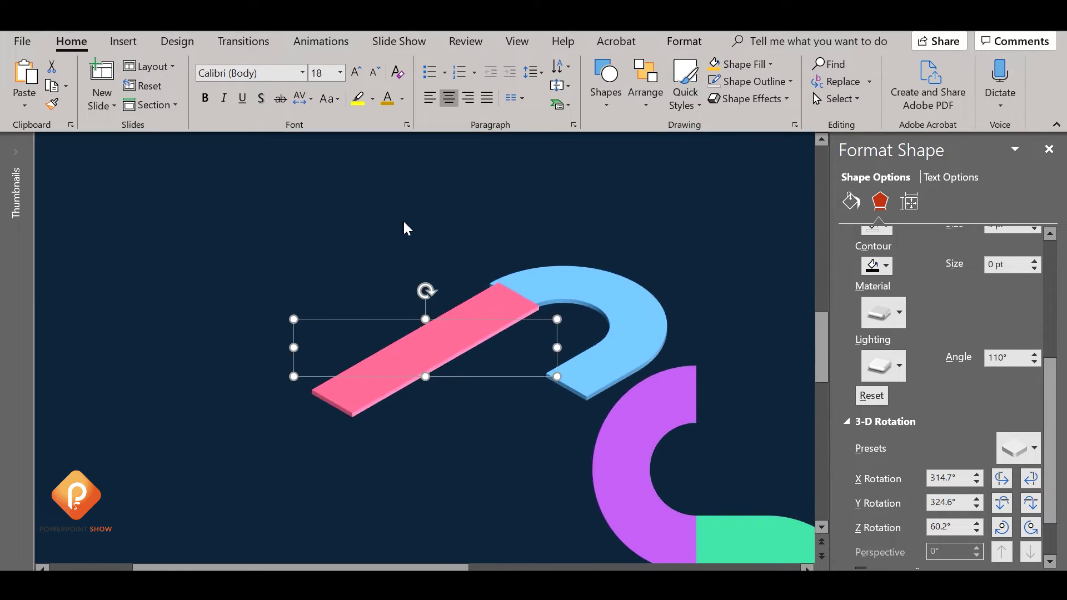
pyautogui.moveTo(491, 309); pyautogui.dragTo(487, 316)
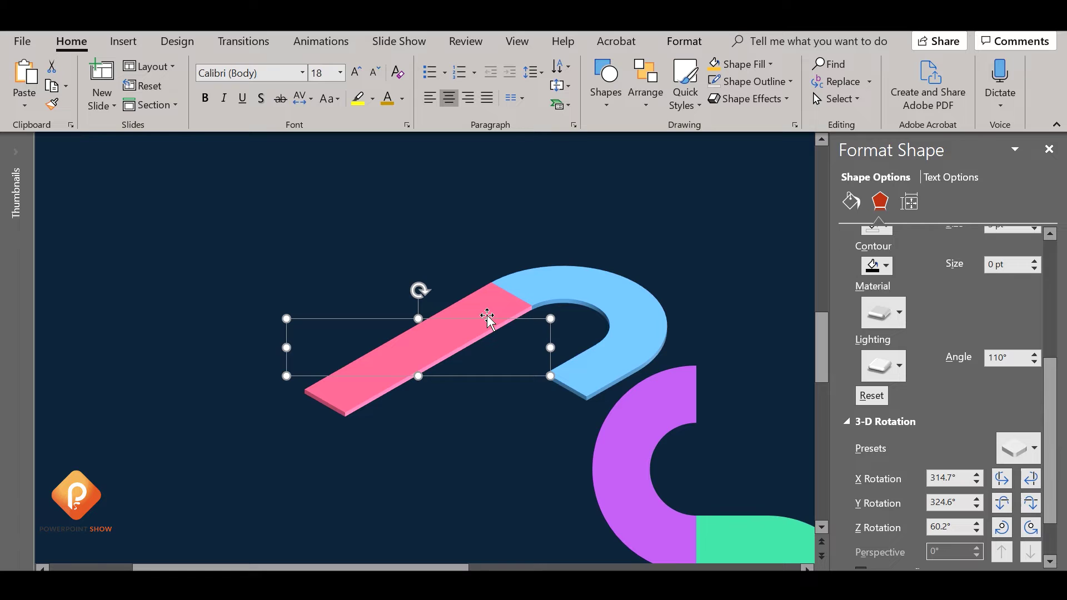
pyautogui.scroll(-5, 492, 314)
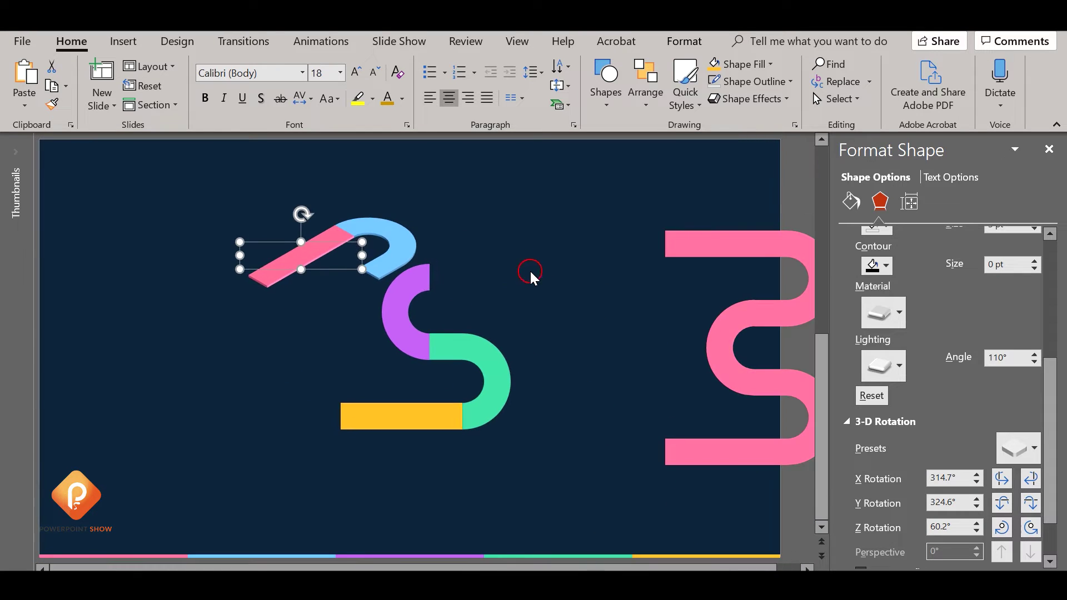
pyautogui.click(531, 276)
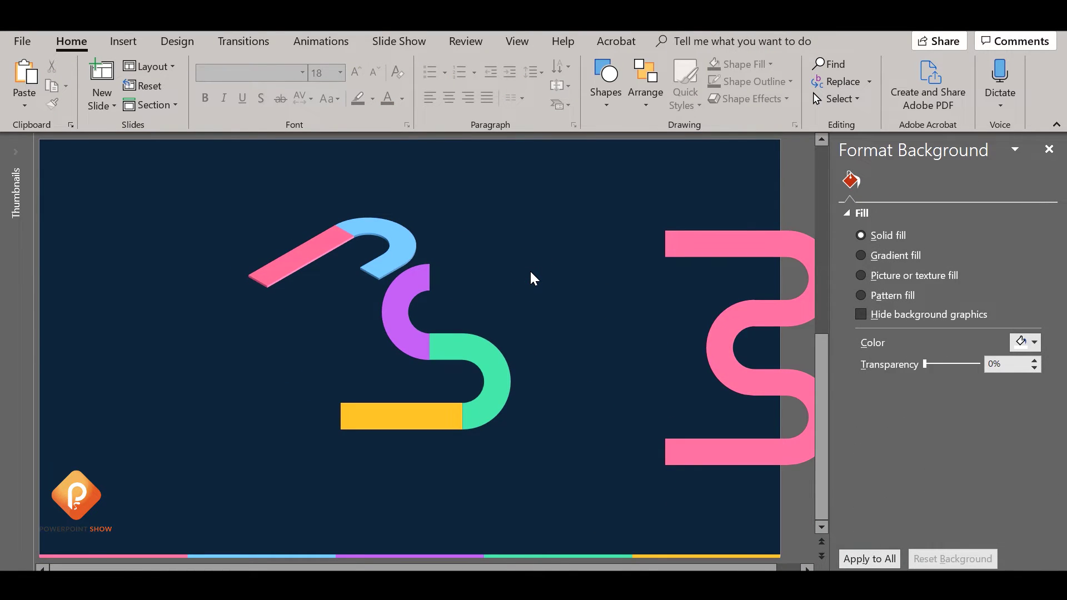
# - Copy the blue arc's 3-D formatting onto the purple arc and recolour it purple
pyautogui.click(396, 294)
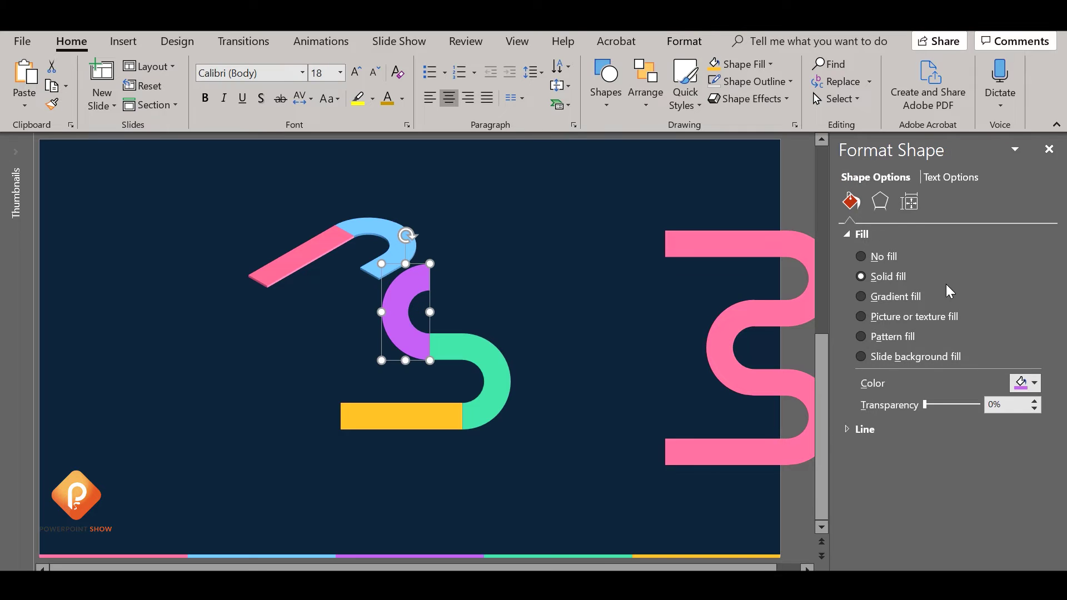
pyautogui.click(880, 202)
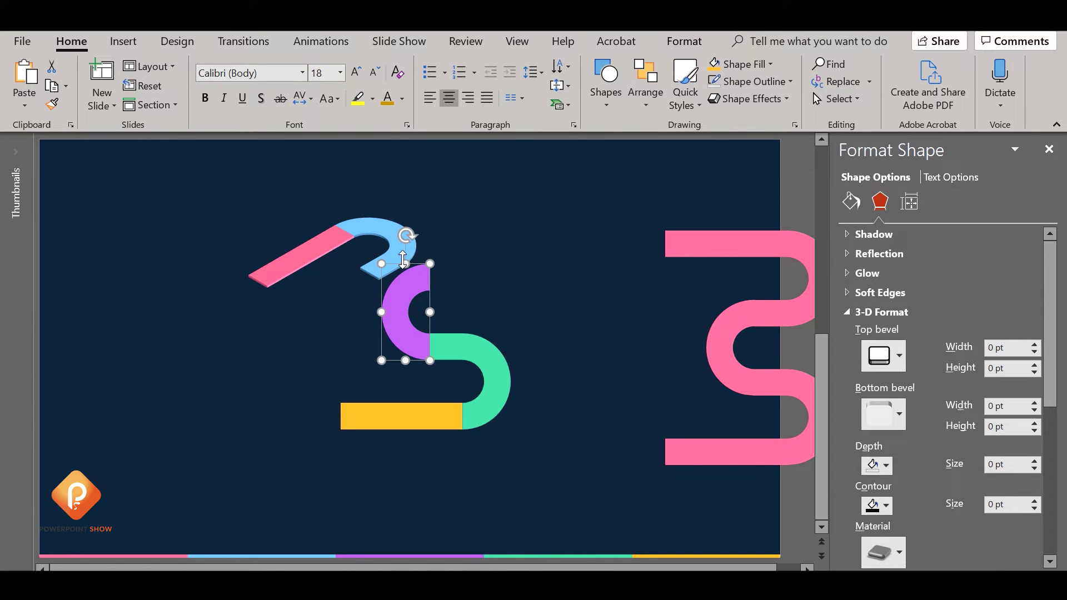
pyautogui.click(393, 236)
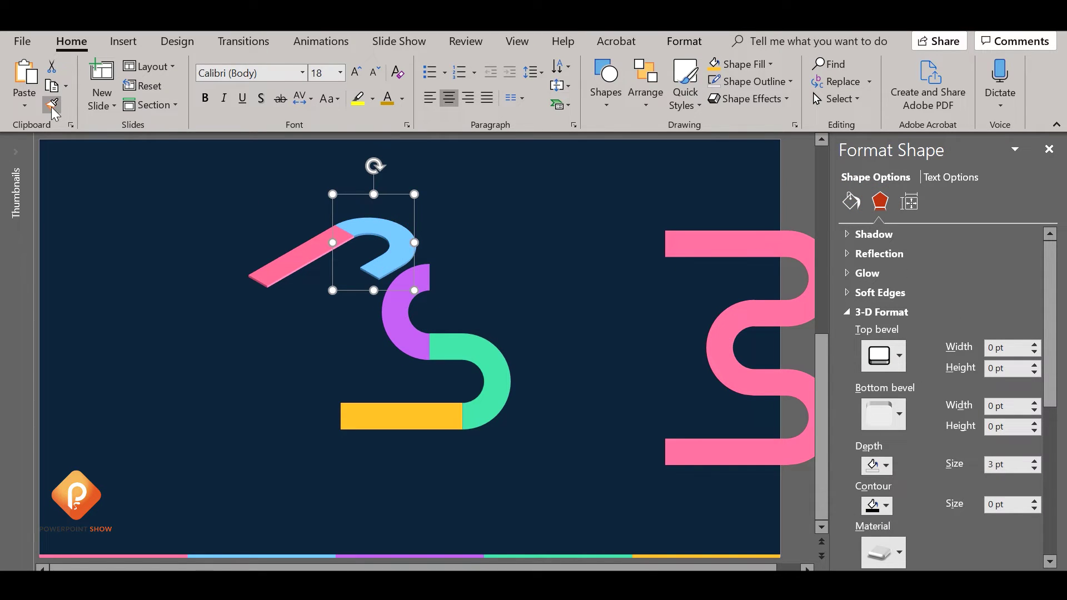
pyautogui.click(415, 355)
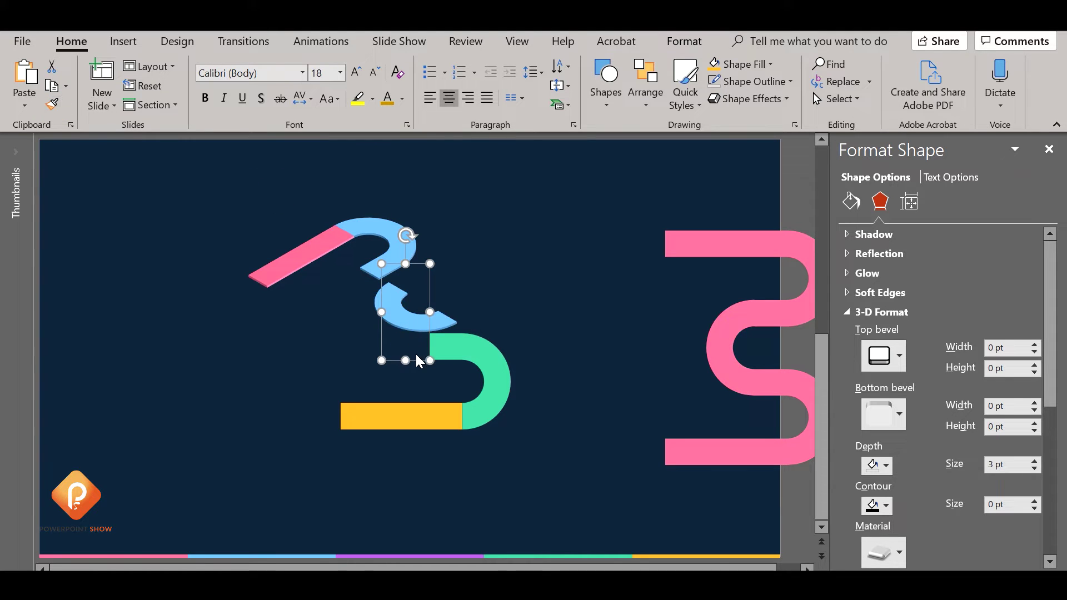
pyautogui.click(769, 65)
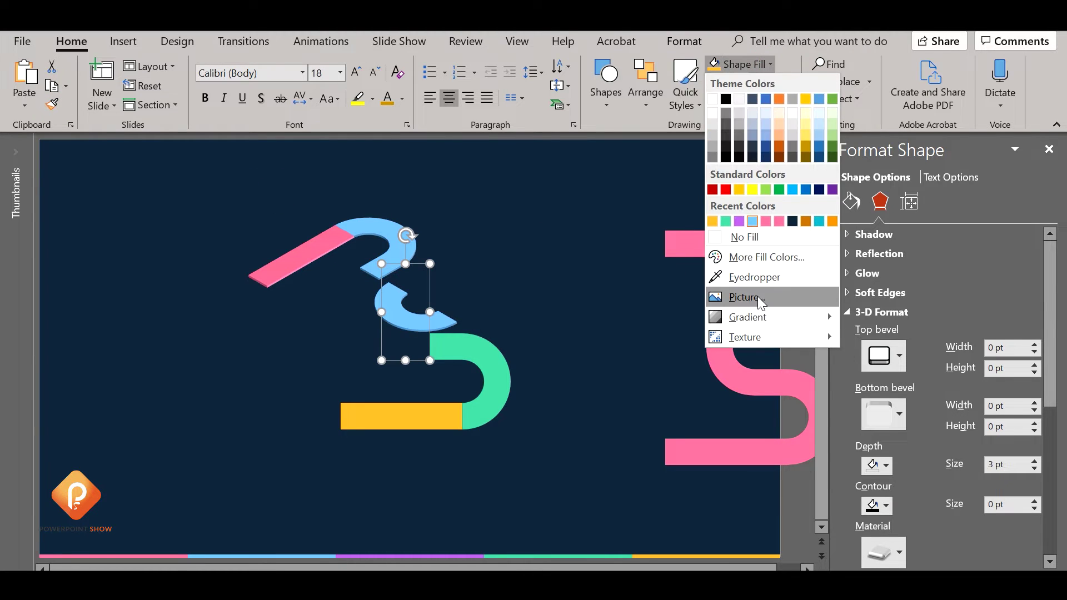
pyautogui.click(739, 221)
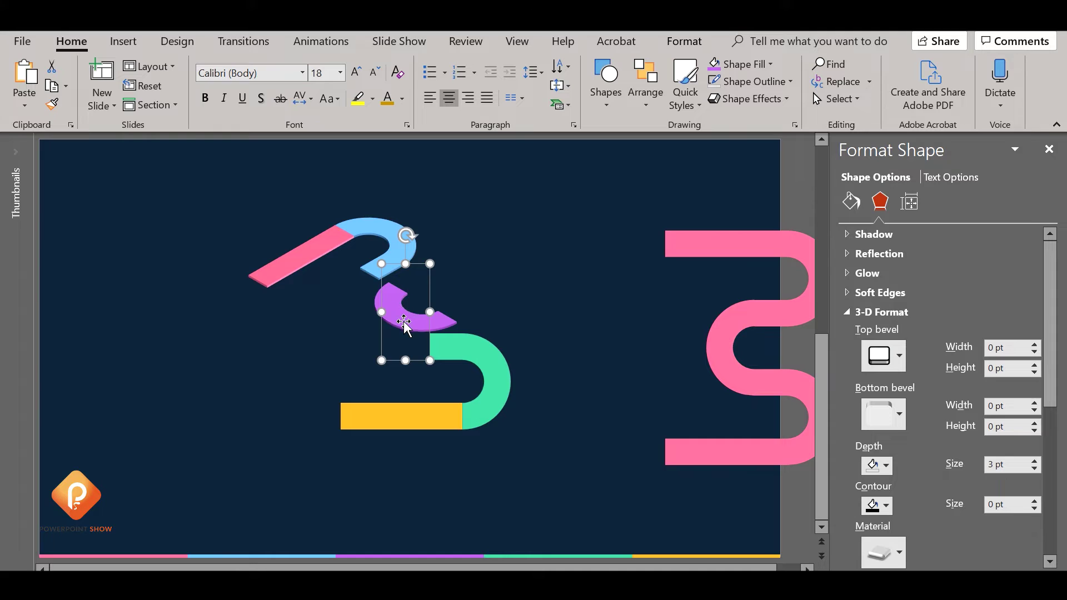
# - Drag the purple arc up so it joins beneath the blue arc
pyautogui.moveTo(404, 321)
pyautogui.mouseDown()
pyautogui.moveTo(378, 308)
pyautogui.moveTo(388, 264)
pyautogui.mouseUp()
pyautogui.scroll(5, 378, 308)
pyautogui.scroll(3, 377, 309)
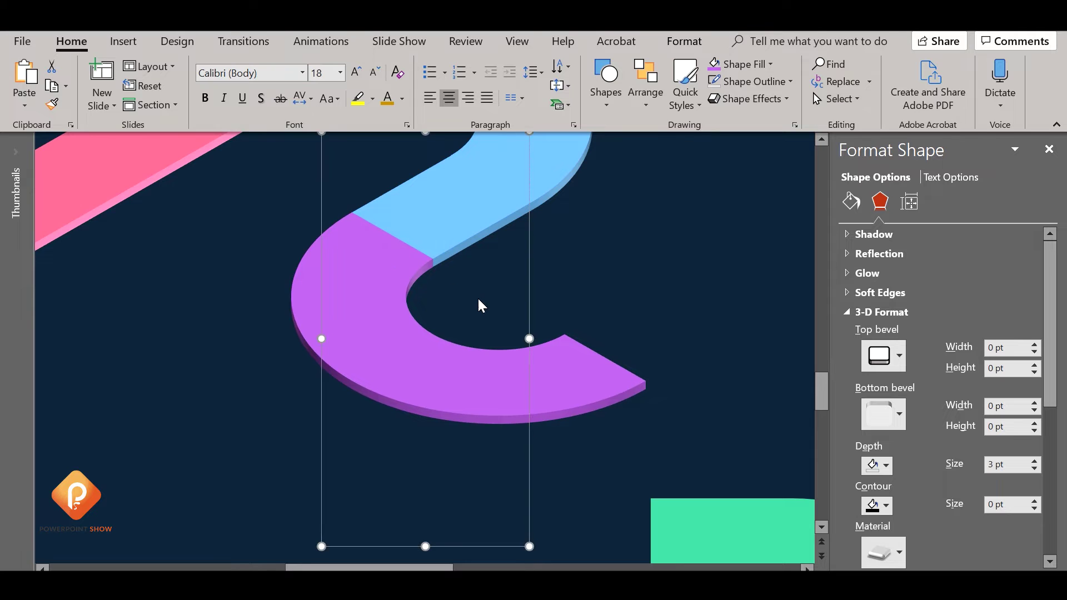
pyautogui.scroll(-3, 478, 301)
pyautogui.scroll(-2, 484, 316)
pyautogui.scroll(-1, 556, 389)
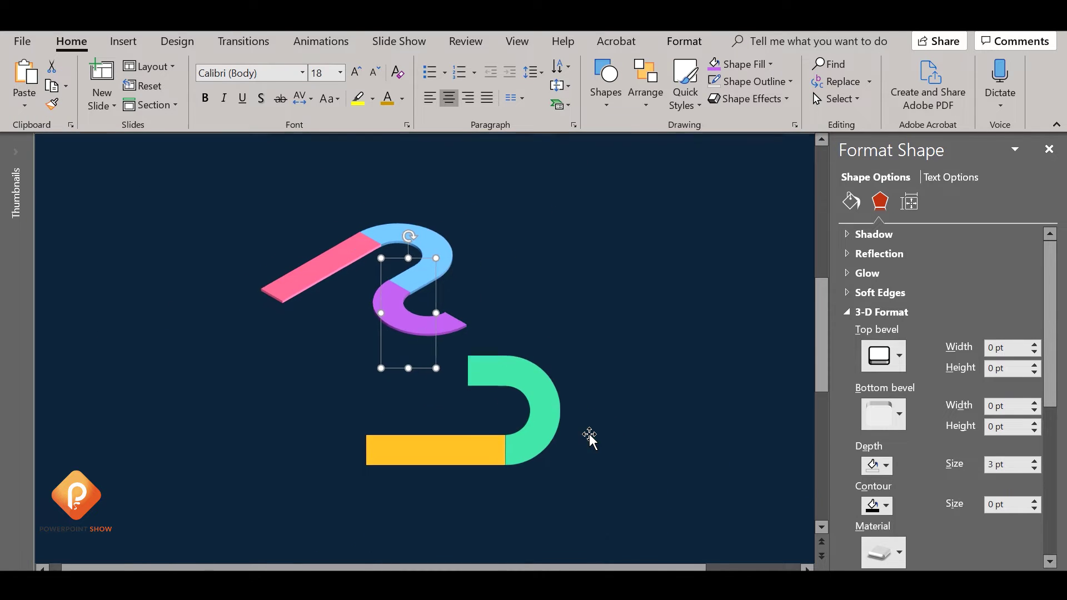
pyautogui.scroll(-2, 589, 439)
# - Format-paint the blue arc's 3-D look onto the green arc, join it to the purple arc, and send it to back
pyautogui.click(440, 247)
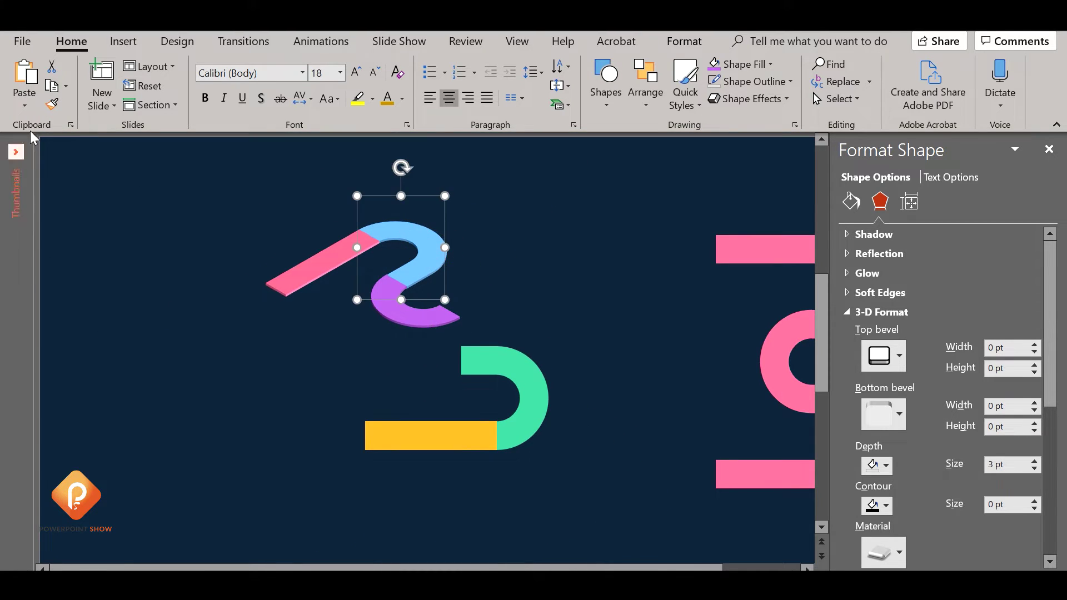
pyautogui.click(51, 104)
pyautogui.click(498, 368)
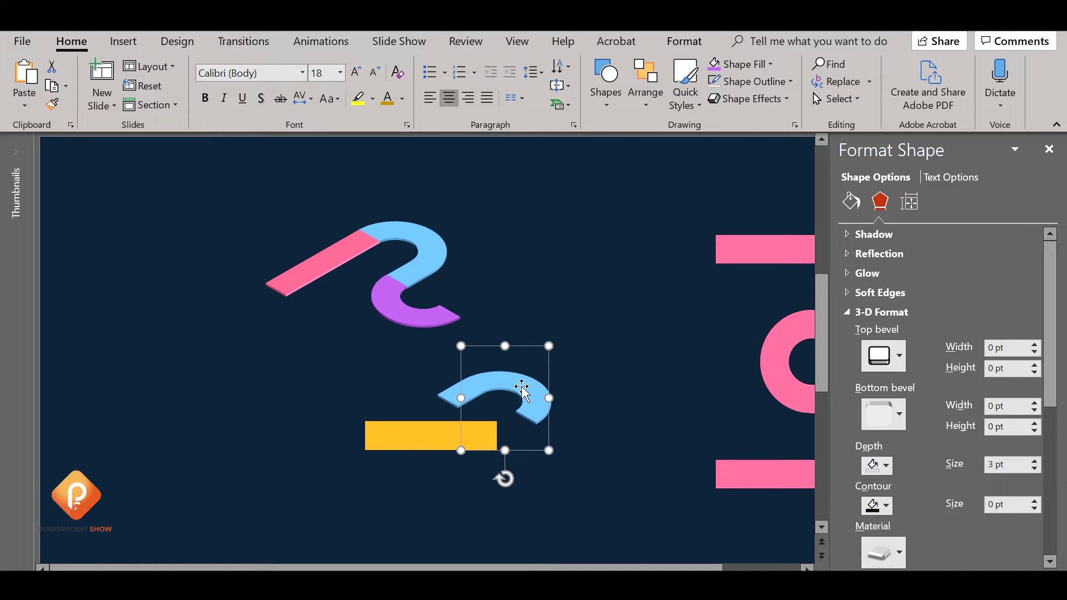
pyautogui.moveTo(523, 389); pyautogui.dragTo(523, 304)
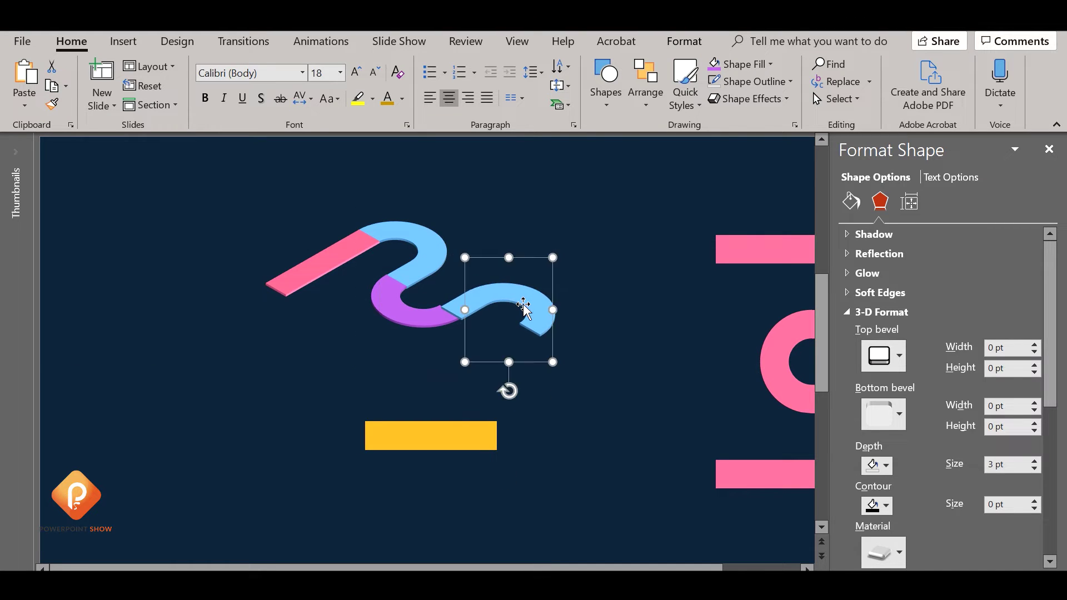
pyautogui.click(645, 89)
pyautogui.click(697, 166)
# - Refill the arc green and nudge it into line with the purple arc
pyautogui.click(743, 63)
pyautogui.click(762, 278)
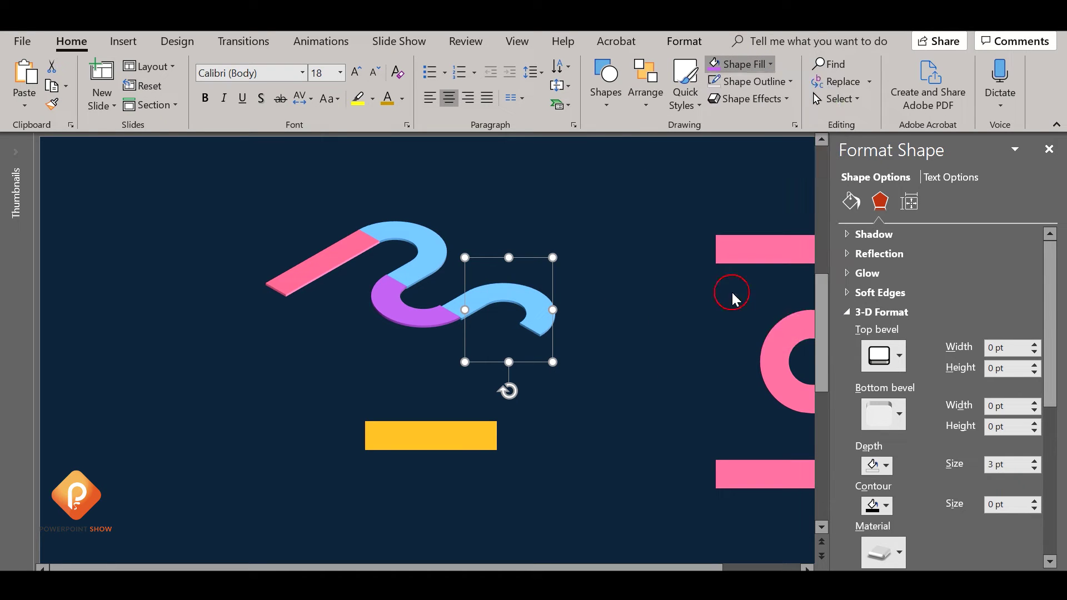
pyautogui.keyDown('ctrl'); pyautogui.scroll(-2, 617, 414); pyautogui.keyUp('ctrl')
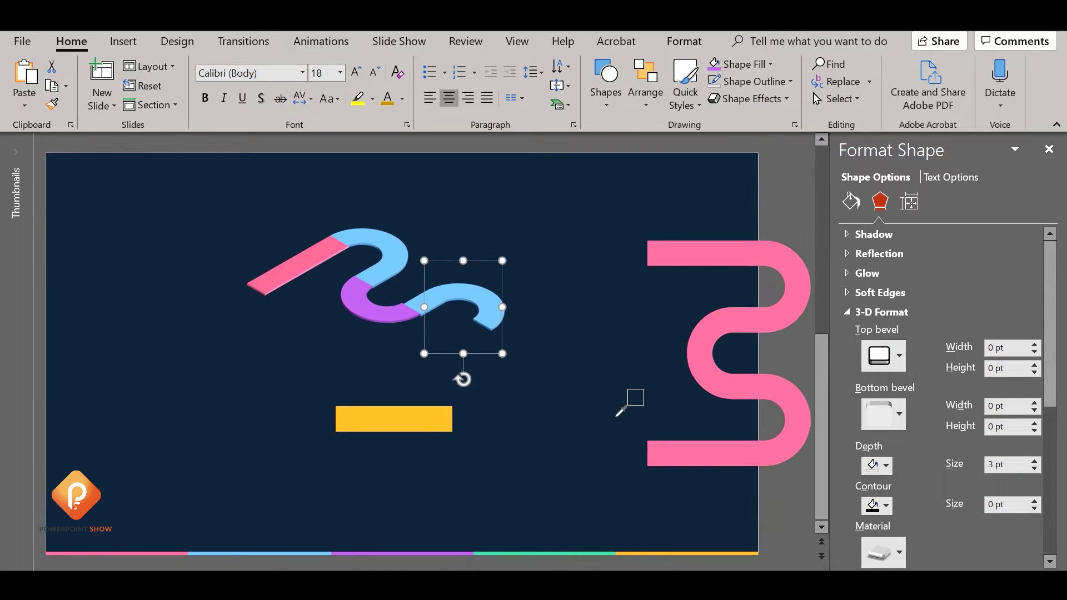
pyautogui.click(501, 544)
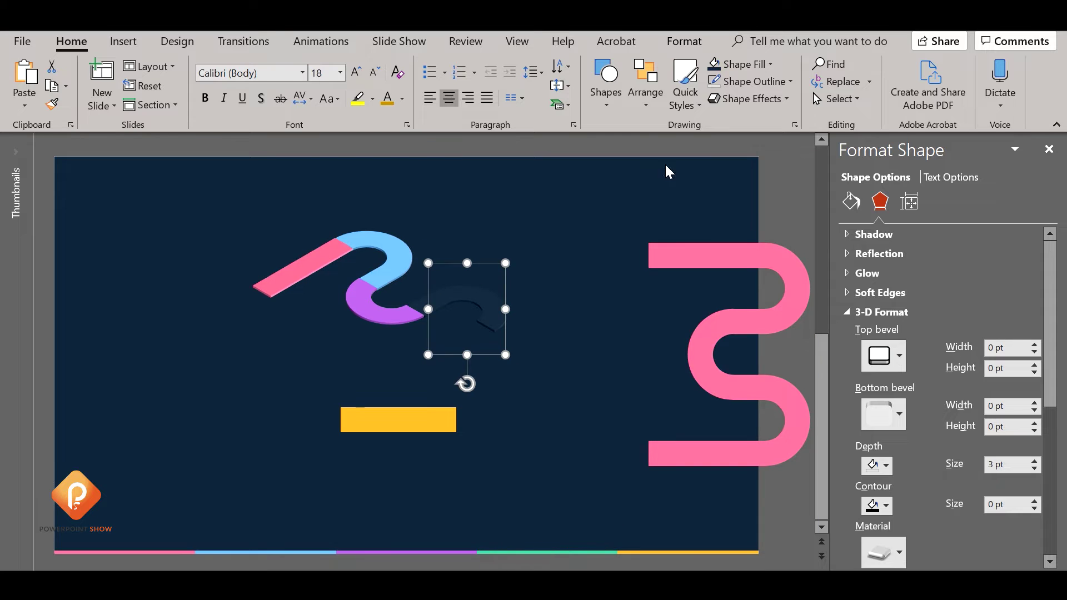
pyautogui.click(771, 64)
pyautogui.click(753, 220)
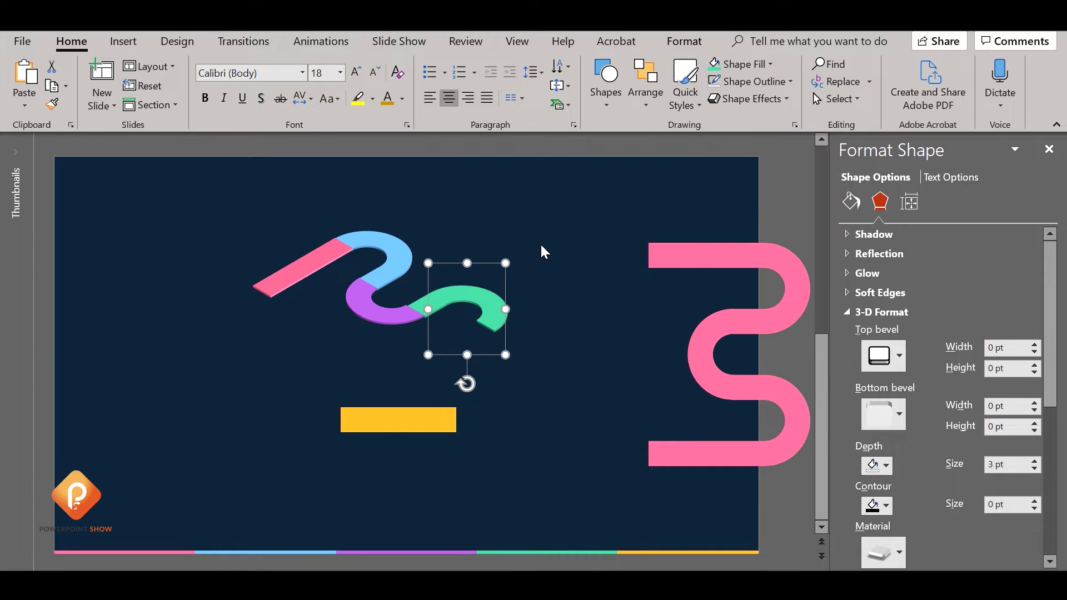
pyautogui.scroll(3, 448, 278)
pyautogui.press('Escape')
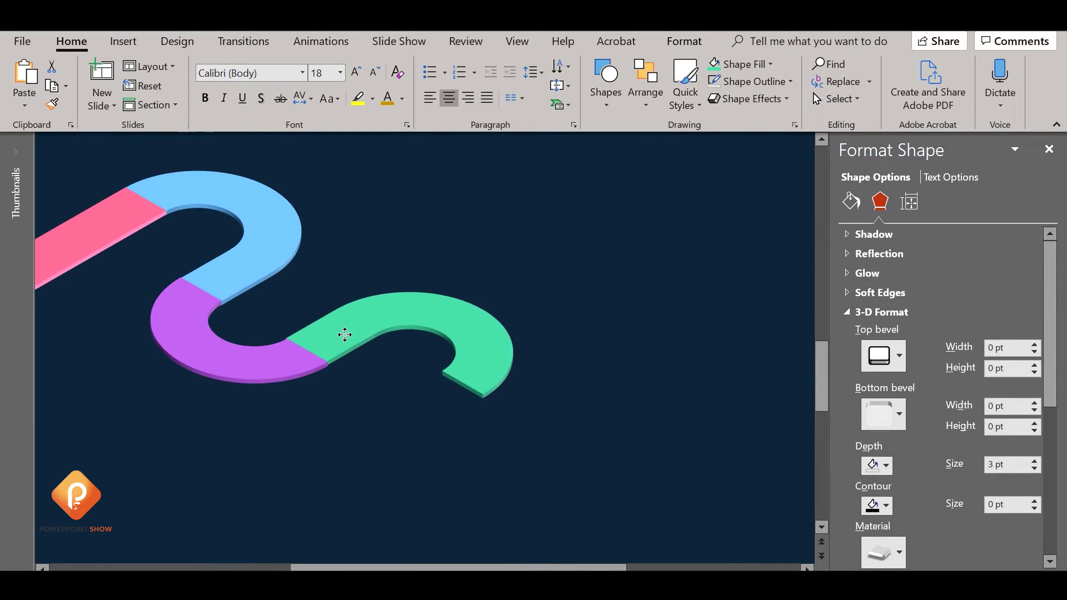
pyautogui.moveTo(344, 335); pyautogui.dragTo(346, 335)
pyautogui.scroll(-2, 372, 364)
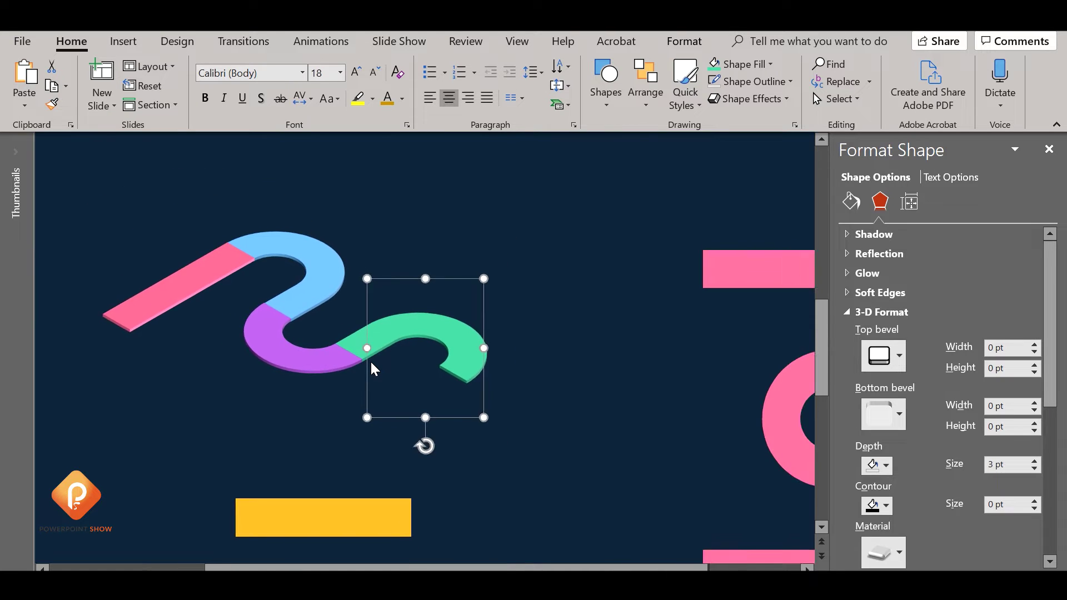
pyautogui.scroll(-1, 372, 364)
pyautogui.scroll(-1, 373, 364)
pyautogui.scroll(-1, 373, 371)
# - Format-paint the pink bar's 3-D look onto the yellow bar and move it to the green arc's end
pyautogui.click(364, 416)
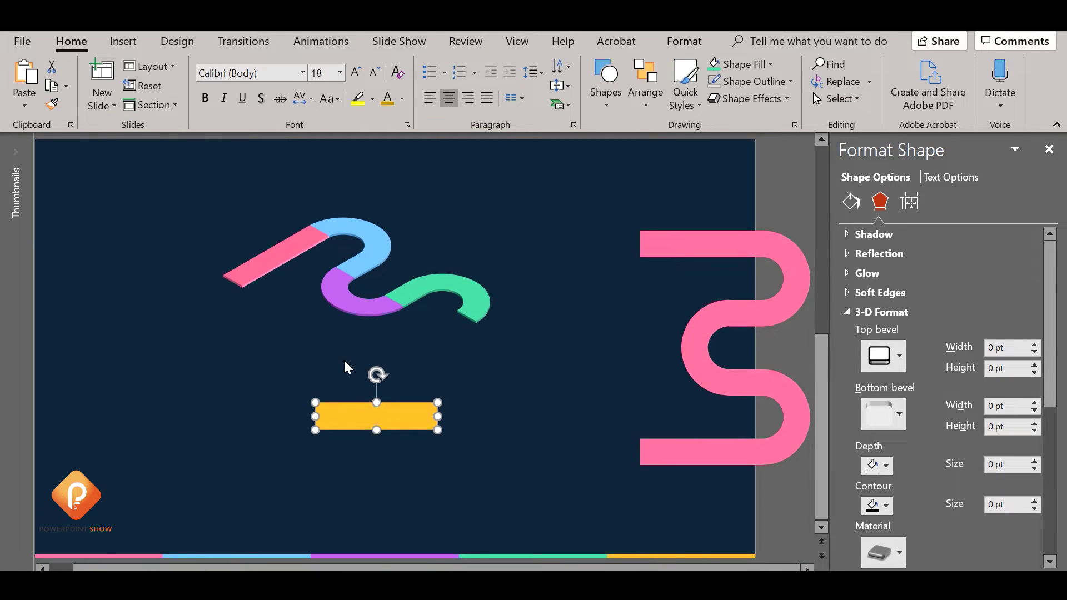
pyautogui.click(269, 255)
pyautogui.press('Right')
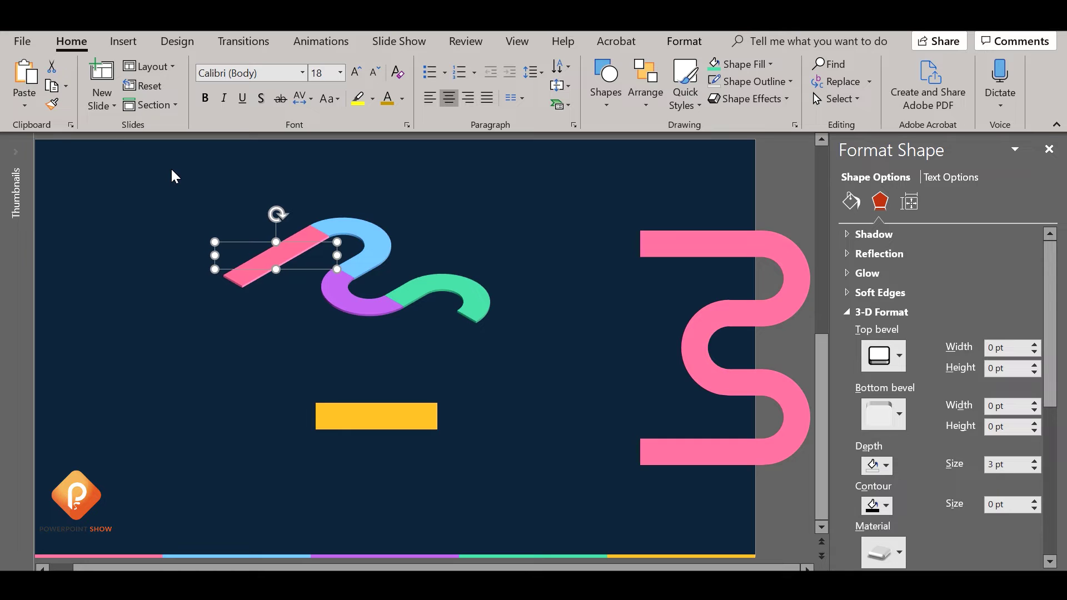
pyautogui.click(52, 104)
pyautogui.click(387, 417)
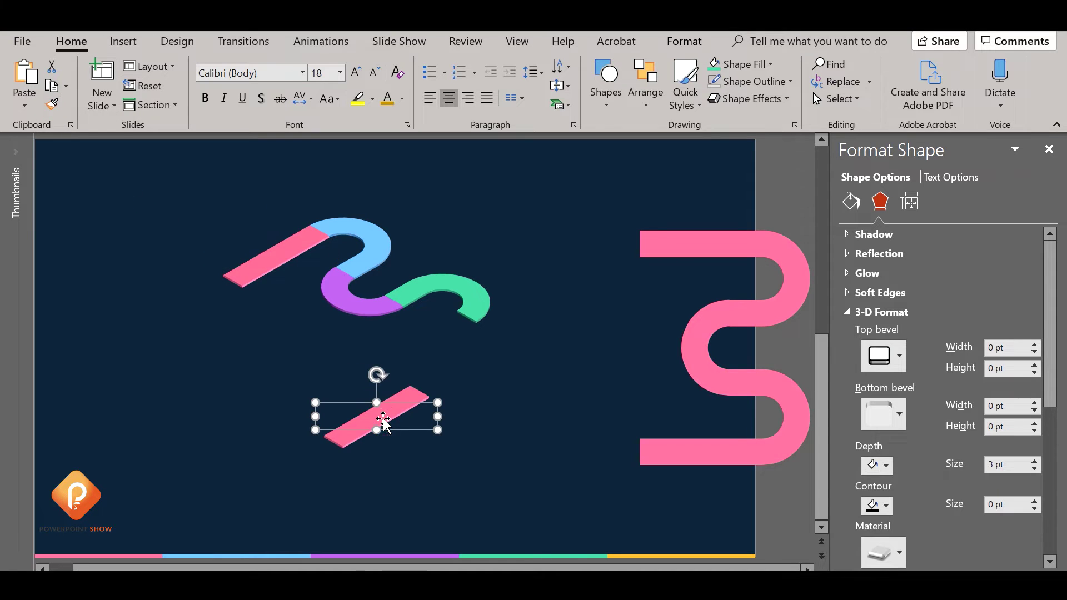
pyautogui.moveTo(388, 417); pyautogui.dragTo(432, 333)
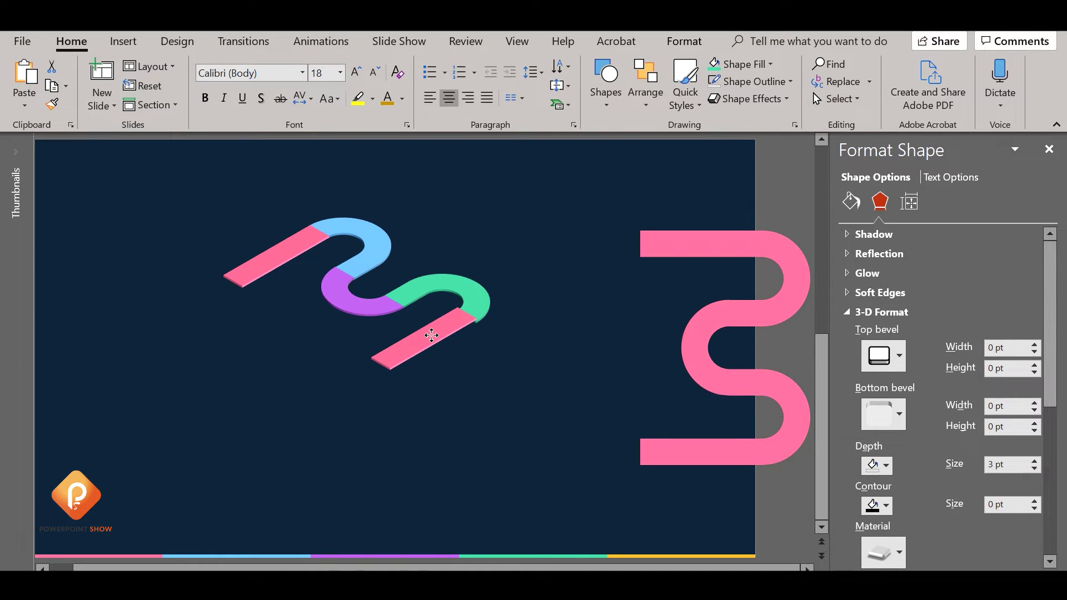
# - Fill the bar yellow-orange and nudge it down to meet the green arc
pyautogui.click(745, 64)
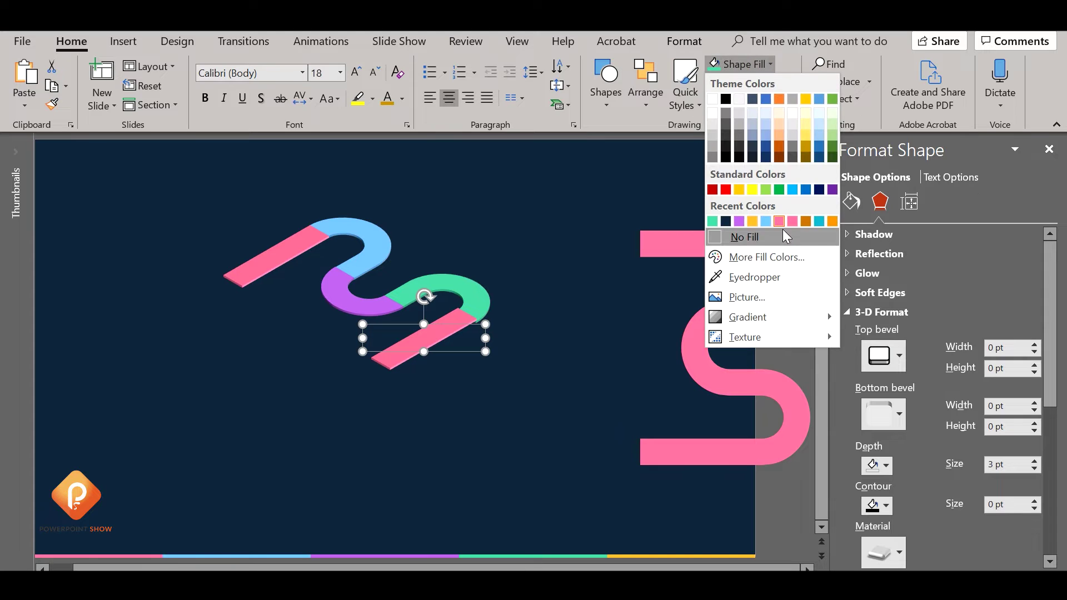
pyautogui.click(752, 221)
pyautogui.scroll(5, 502, 344)
pyautogui.click(486, 358)
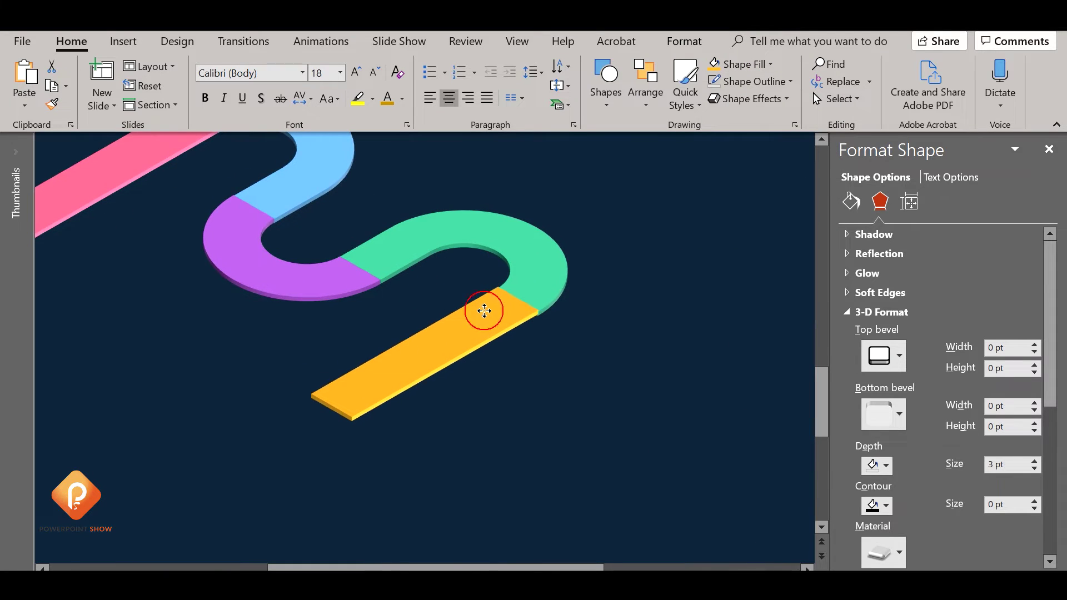
pyautogui.moveTo(480, 307); pyautogui.dragTo(484, 312)
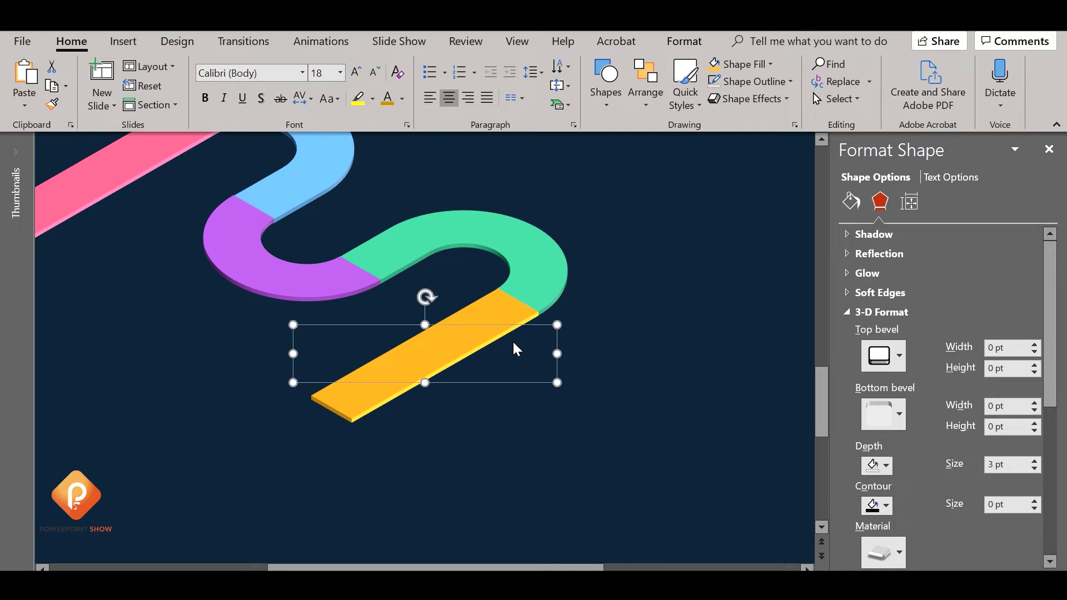
pyautogui.scroll(-5, 529, 360)
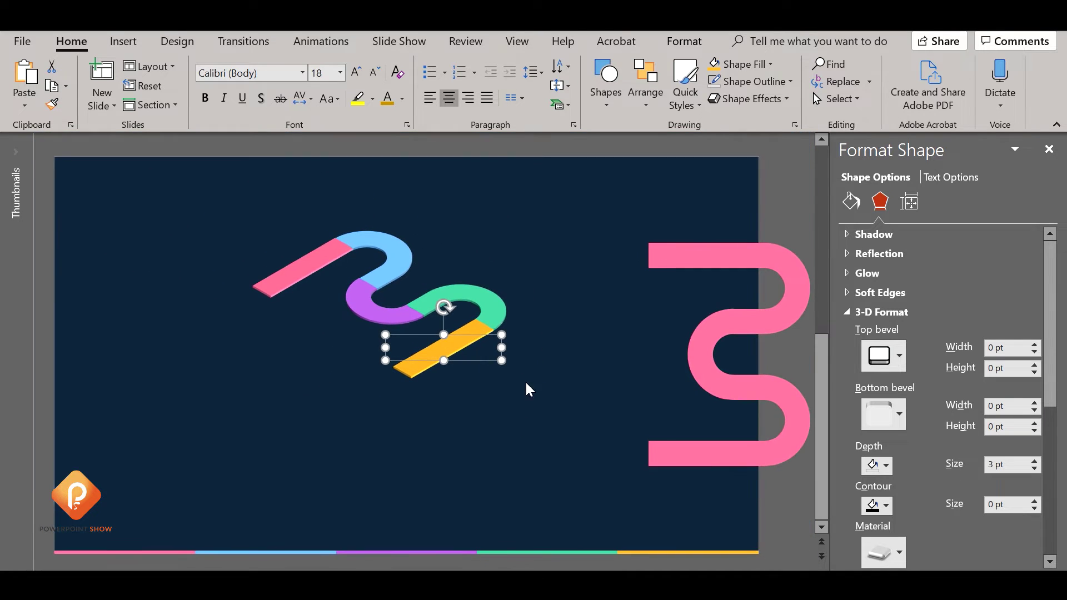
# - Group all the coloured path pieces with Ctrl+G, then undo the grouping
pyautogui.click(486, 432)
pyautogui.click(309, 297)
pyautogui.moveTo(225, 202); pyautogui.dragTo(585, 484)
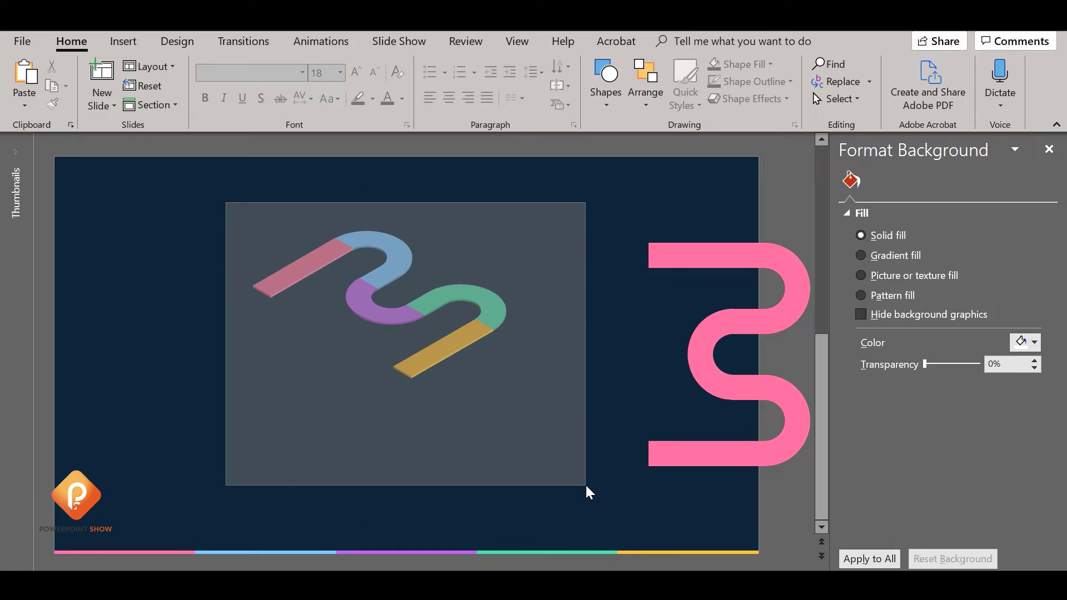
pyautogui.hotkey('ctrl', 'g')
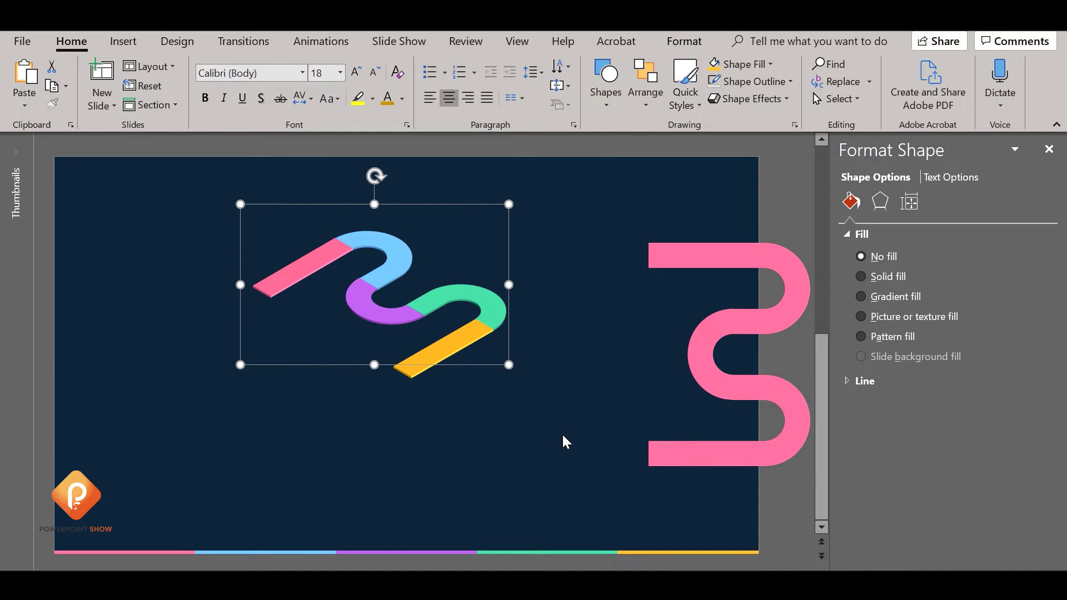
pyautogui.click(539, 464)
pyautogui.hotkey('ctrl', 'z')
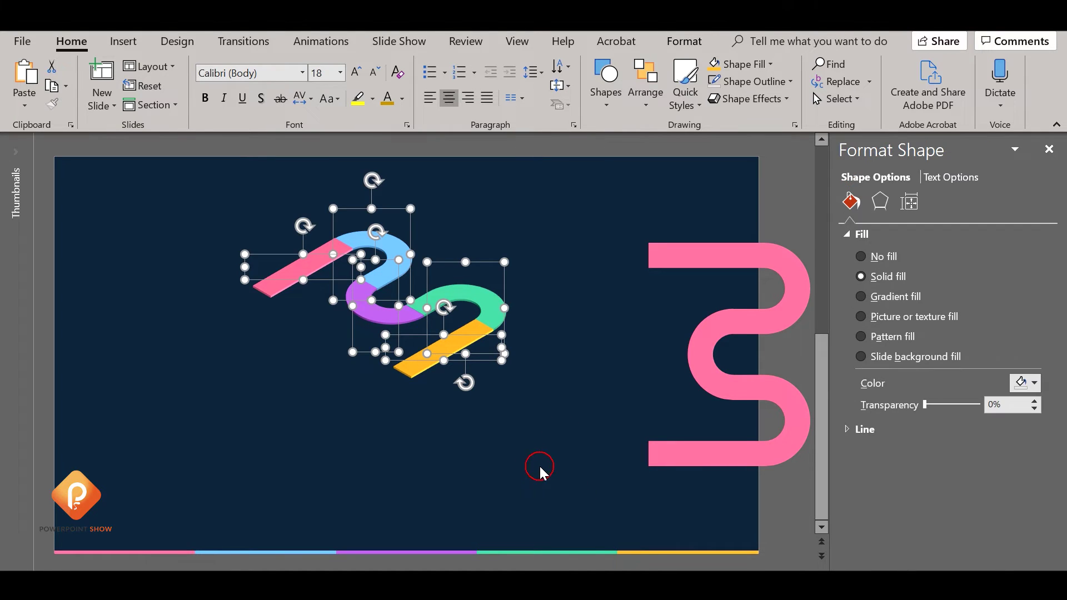
pyautogui.click(539, 467)
pyautogui.click(762, 322)
# - Shift the pink S shape left and fill it with the slide navy darkened to RGB 18/32/44
pyautogui.moveTo(763, 323); pyautogui.dragTo(665, 302)
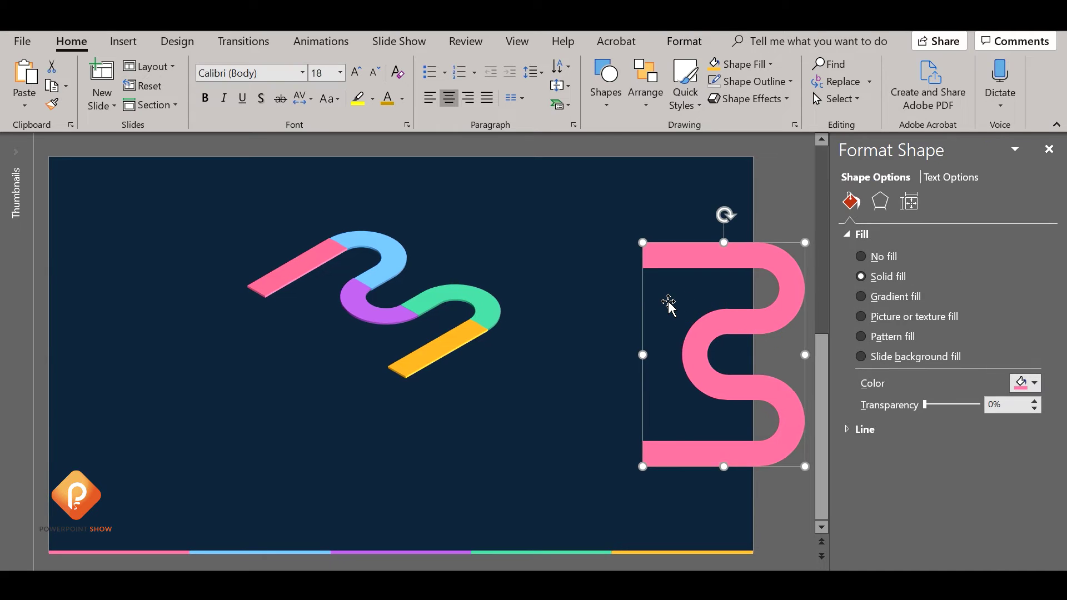
pyautogui.click(760, 66)
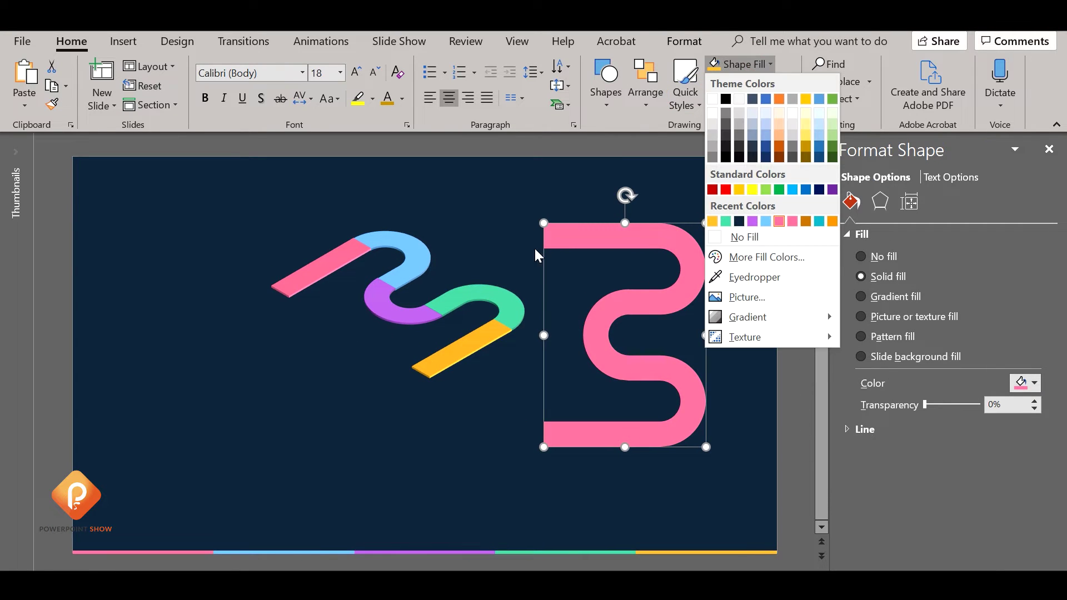
pyautogui.click(753, 277)
pyautogui.click(741, 292)
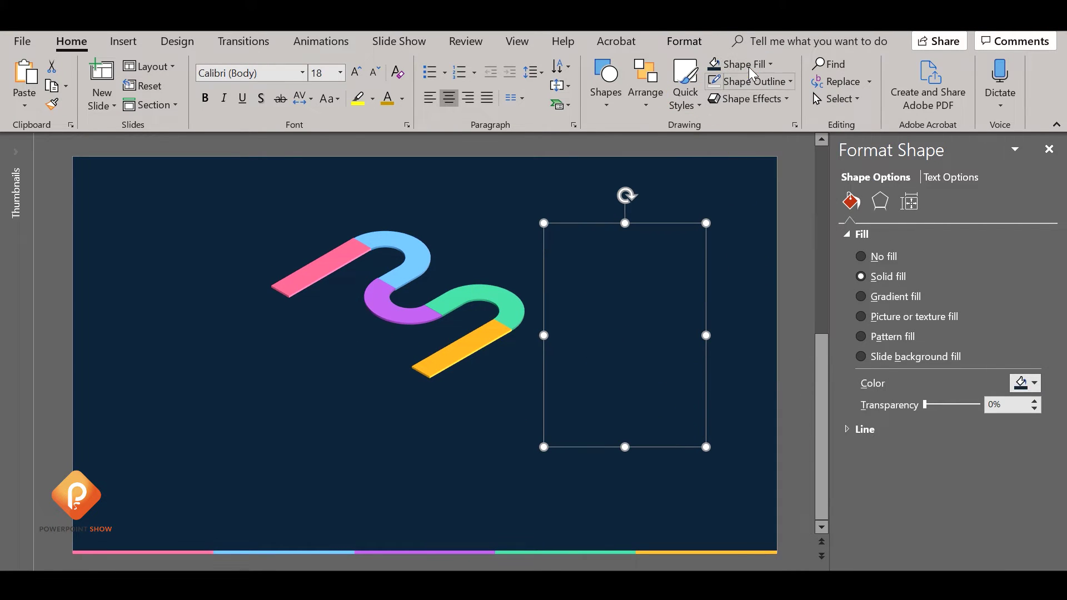
pyautogui.click(748, 66)
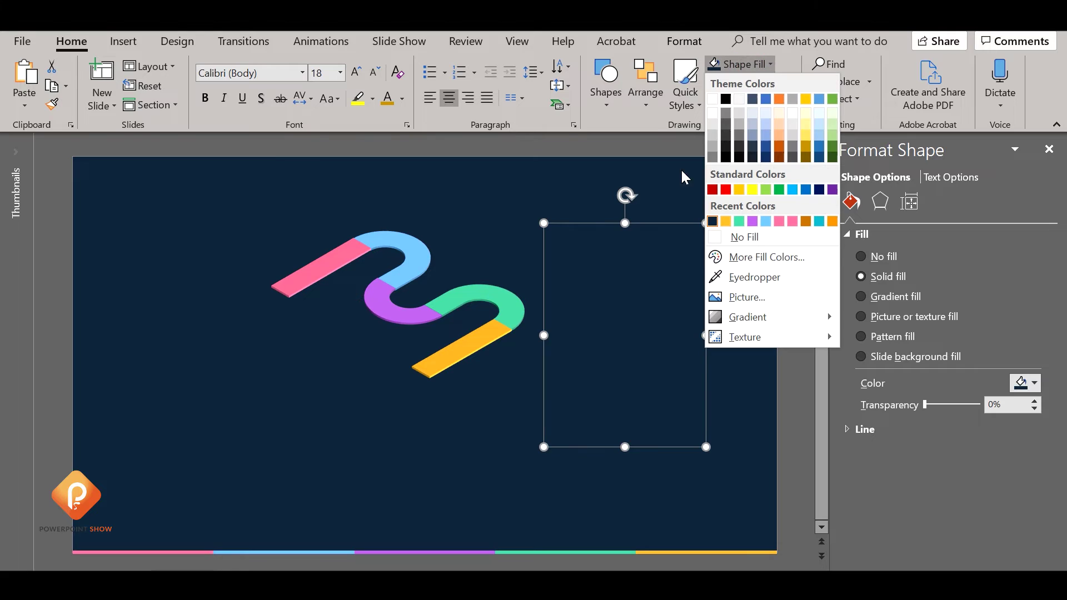
pyautogui.click(767, 256)
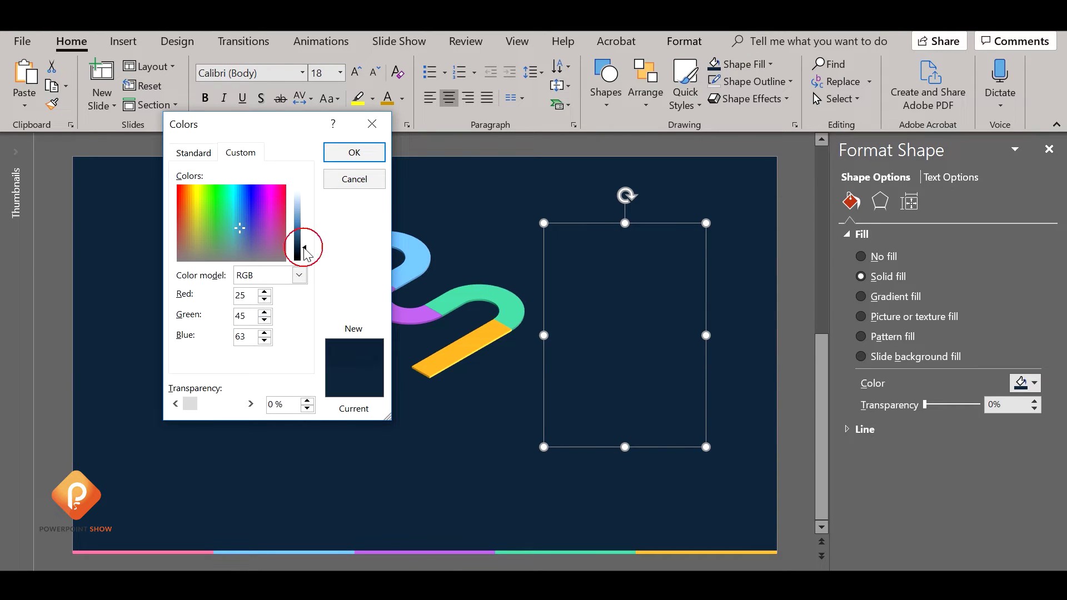
pyautogui.click(304, 251)
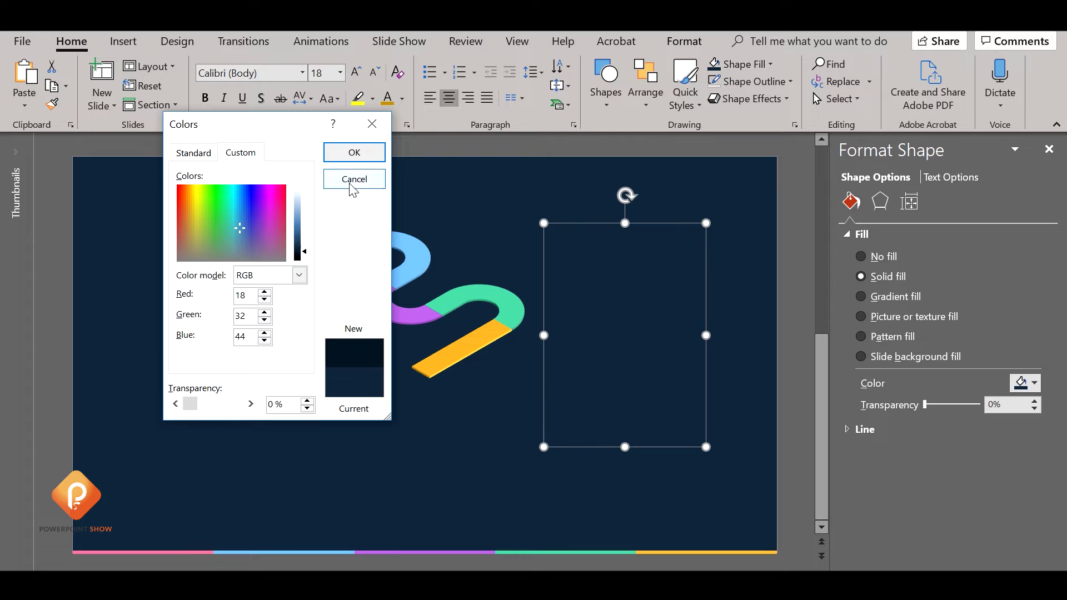
pyautogui.click(355, 151)
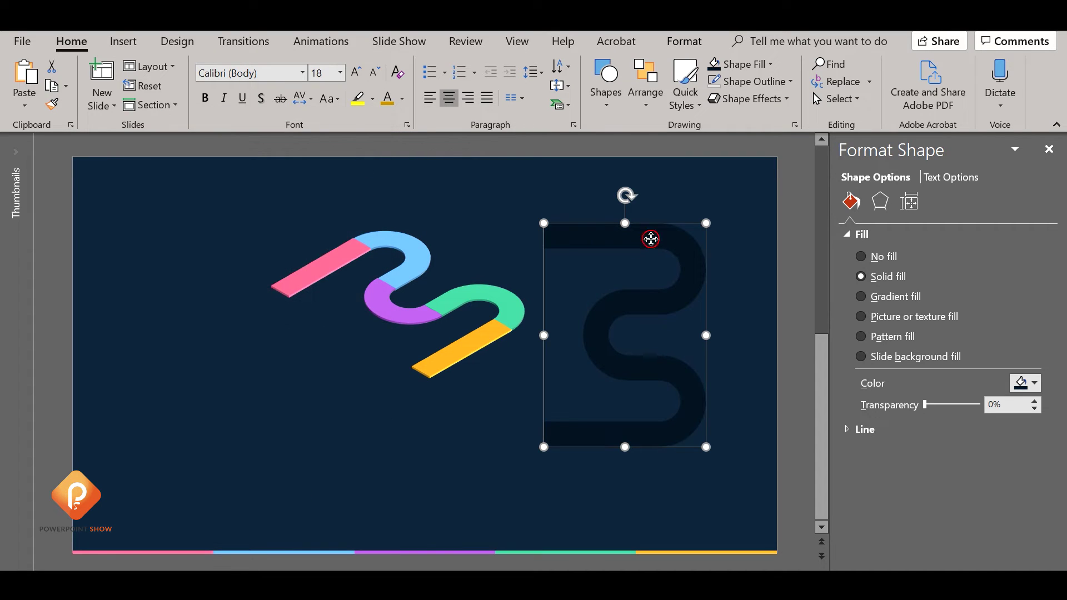
pyautogui.moveTo(651, 239); pyautogui.dragTo(637, 239)
# - Tilt the dark S shape with an isometric 3-D Rotation preset
pyautogui.click(880, 201)
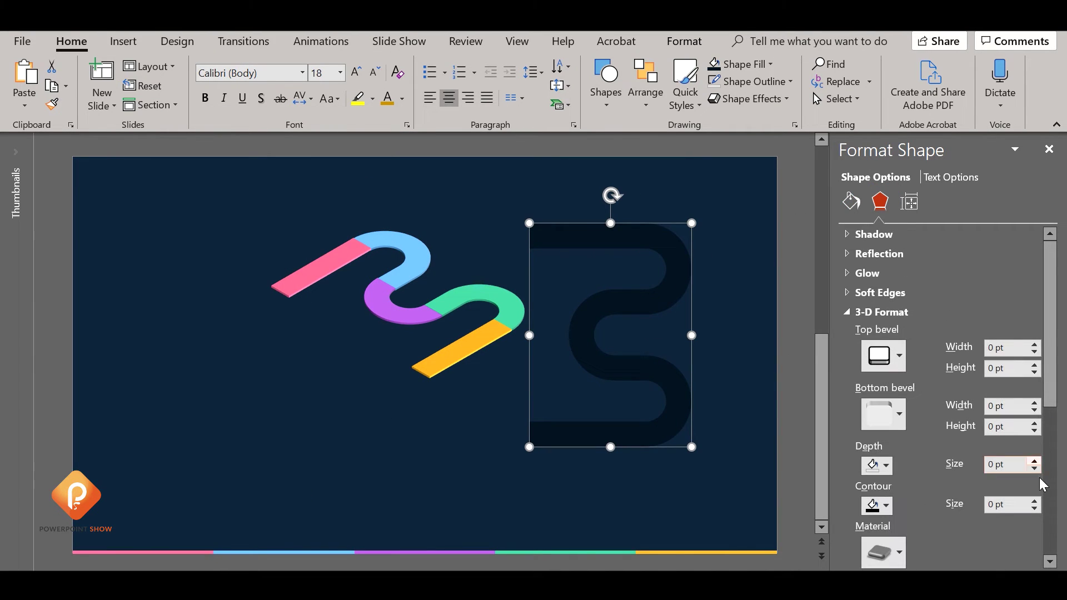
pyautogui.scroll(-3, 1022, 475)
pyautogui.scroll(-2, 1022, 475)
pyautogui.click(1025, 408)
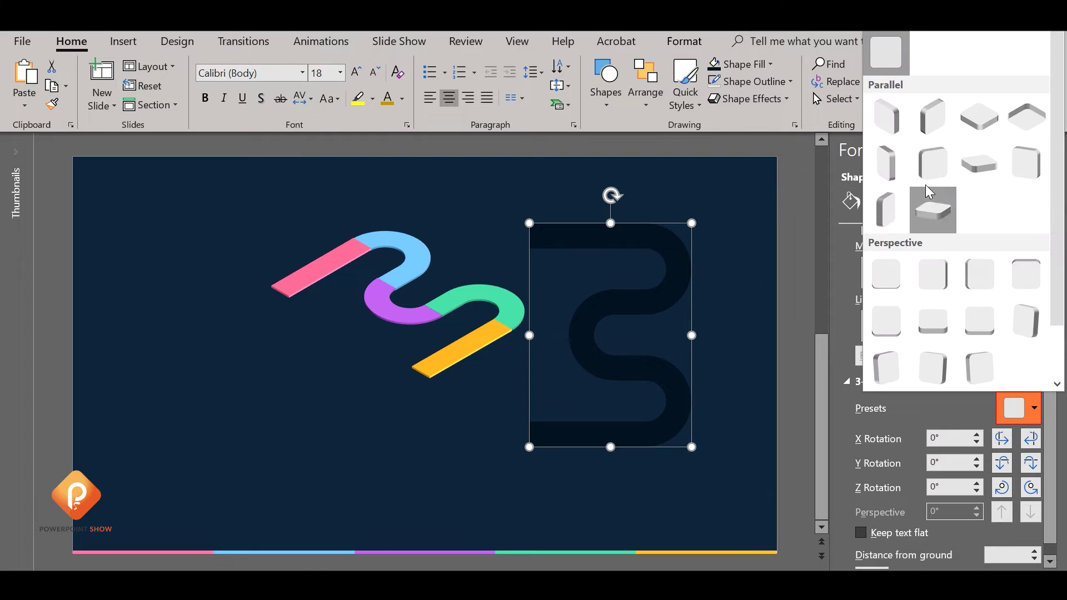
pyautogui.click(984, 120)
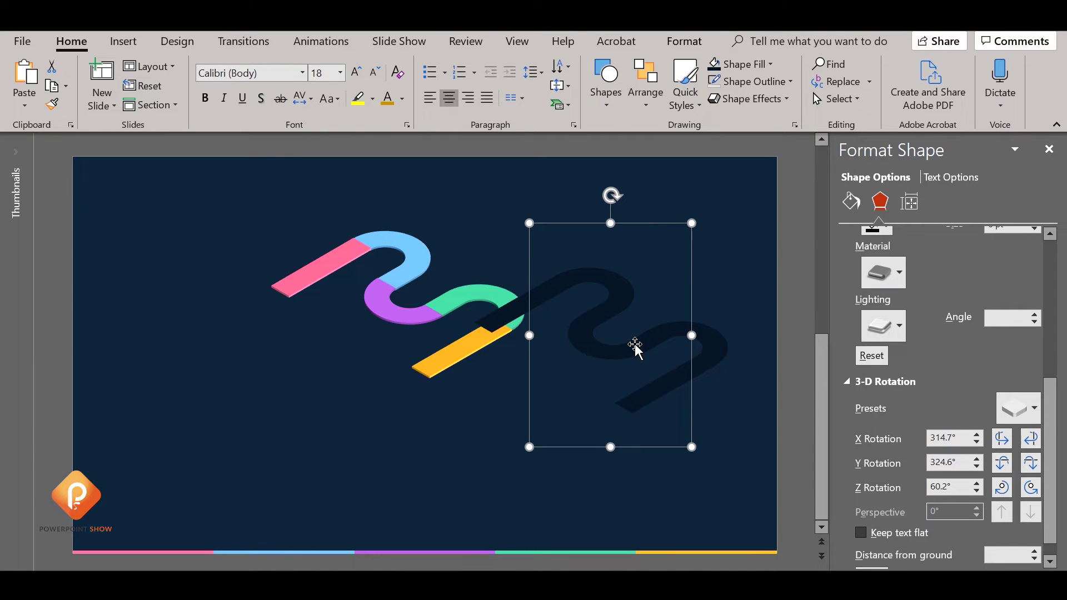
# - Move the dark S under the coloured path and send it to the back
pyautogui.moveTo(635, 345); pyautogui.dragTo(437, 315)
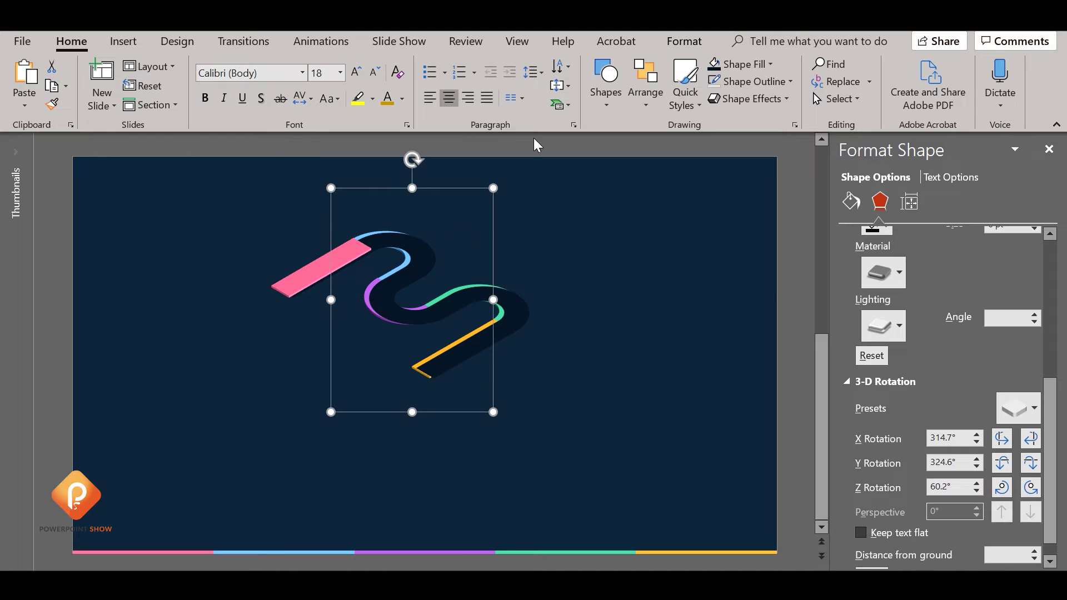
pyautogui.click(611, 99)
pyautogui.click(645, 97)
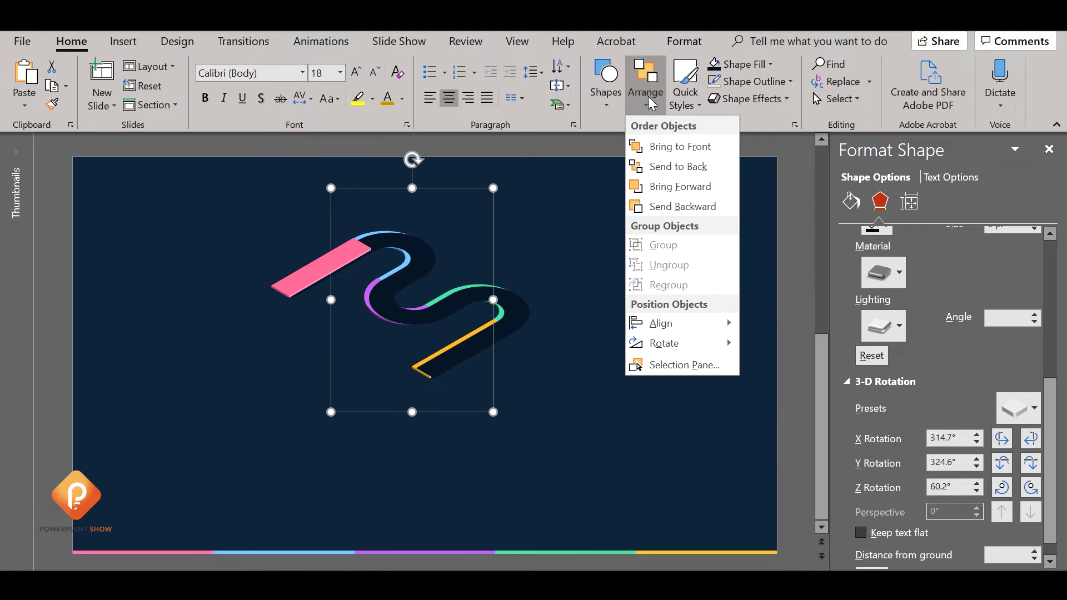
pyautogui.click(675, 167)
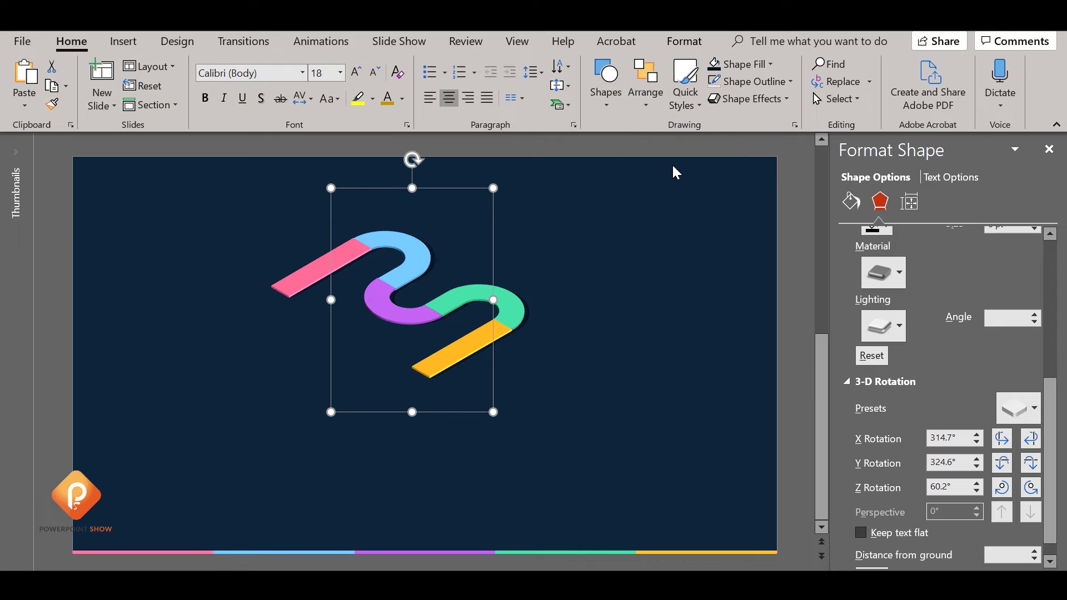
# - Nudge the dark shadow two steps down and three steps left beneath the coloured S path
pyautogui.click(1048, 149)
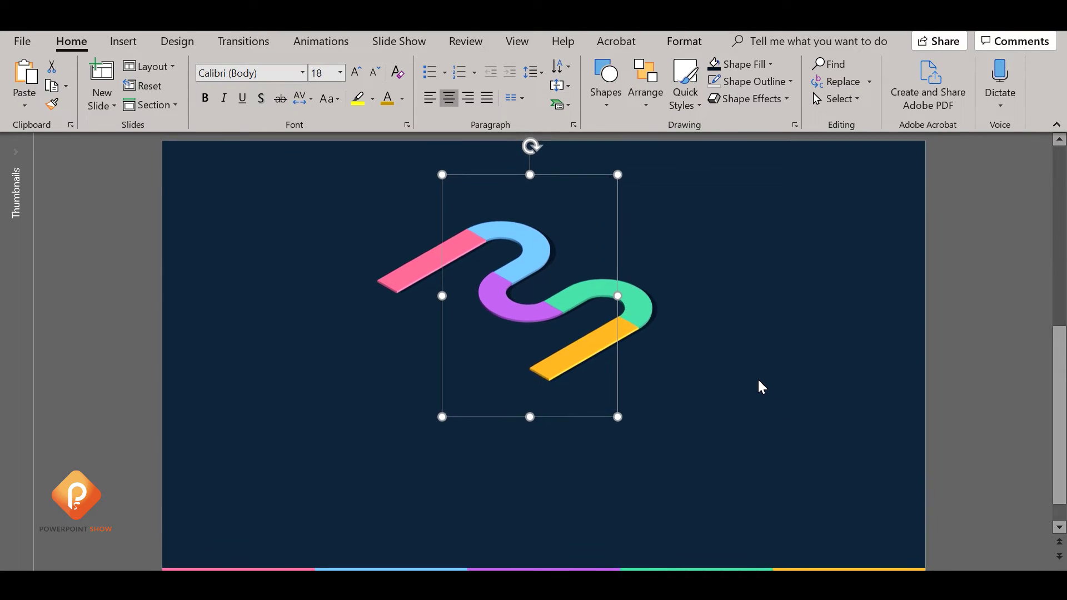
pyautogui.scroll(3, 758, 378)
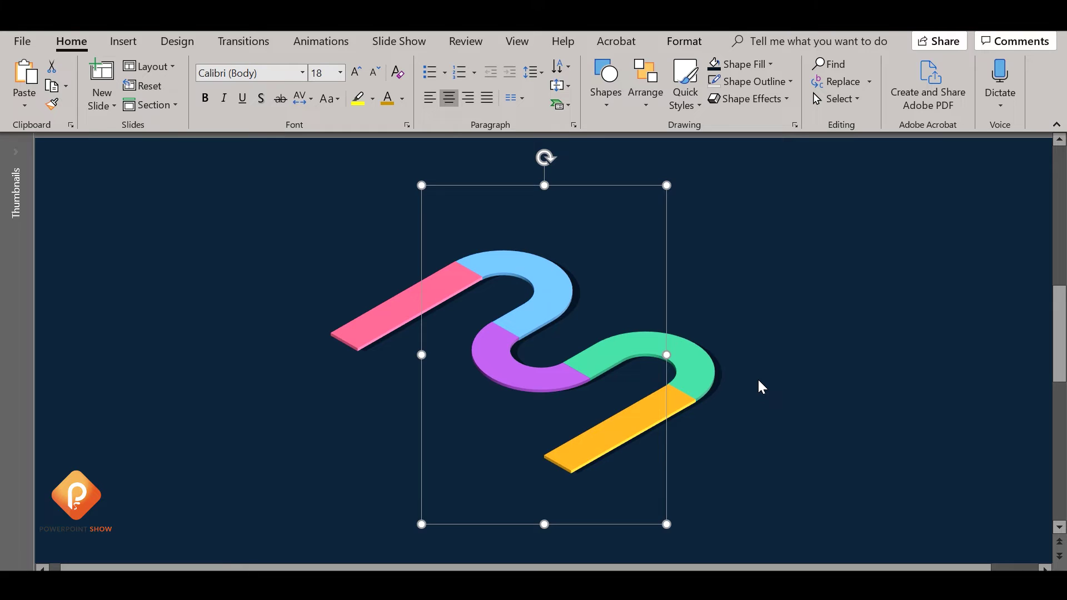
pyautogui.press('Down')
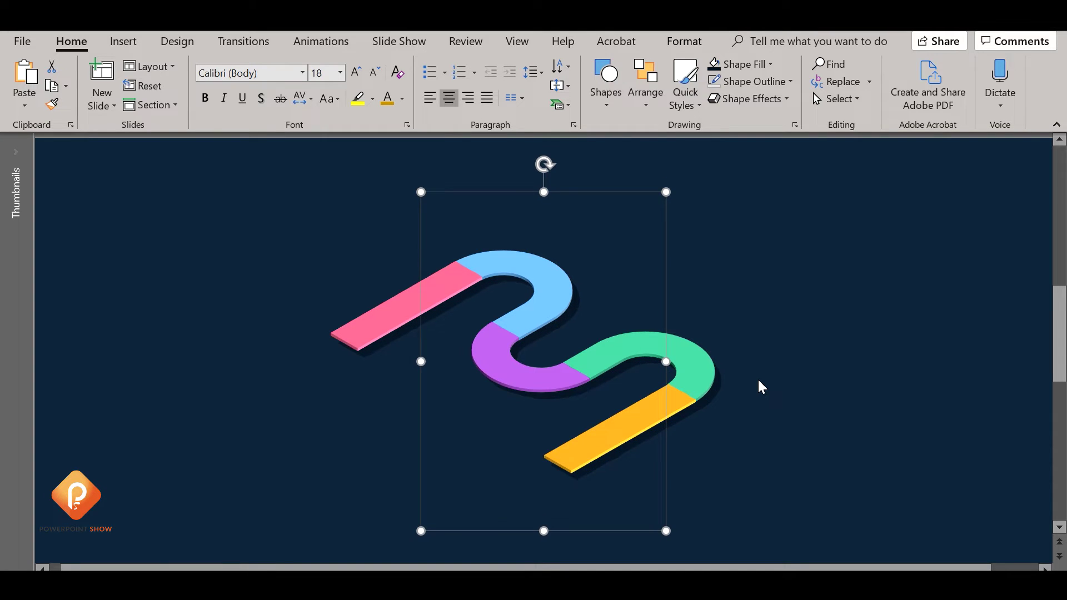
pyautogui.press('Left')
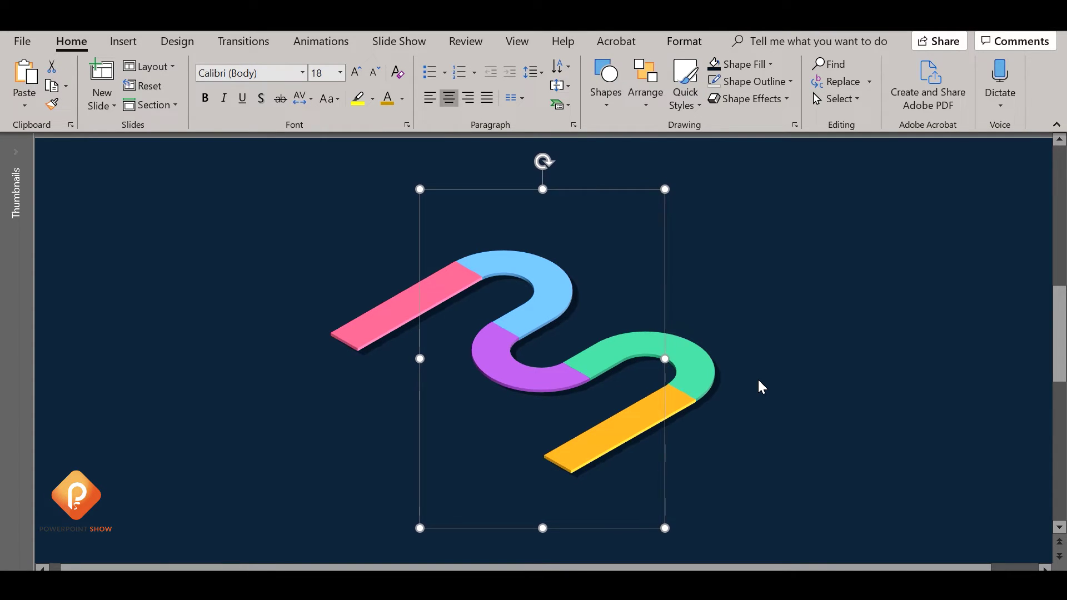
pyautogui.press('Left')
pyautogui.press('Down')
pyautogui.press('Left')
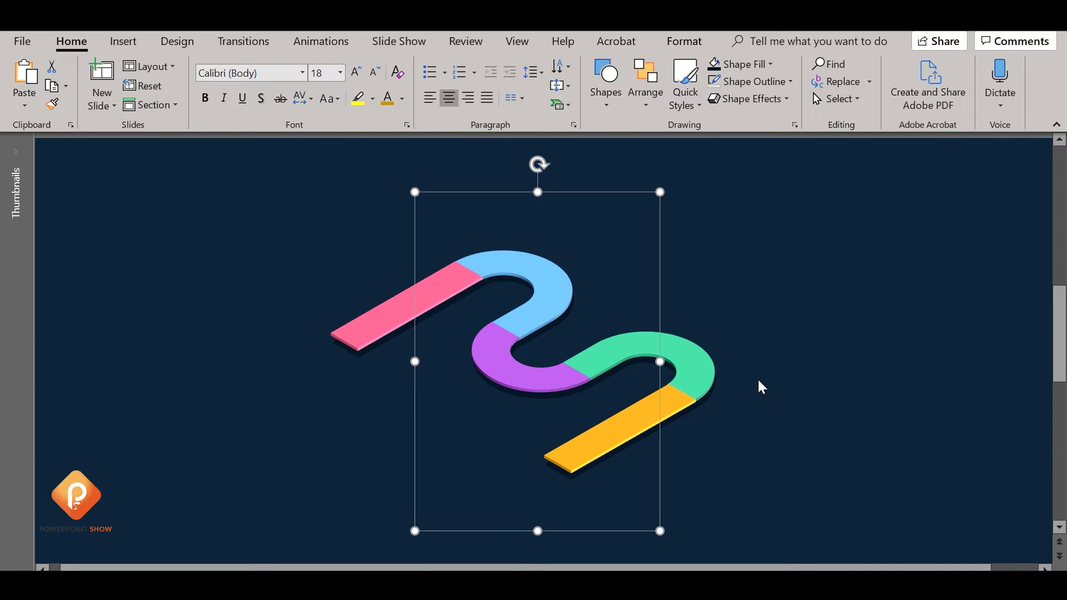
# - Fill the shadow shape with the near-black custom colour RGB 11,20,27
pyautogui.click(743, 64)
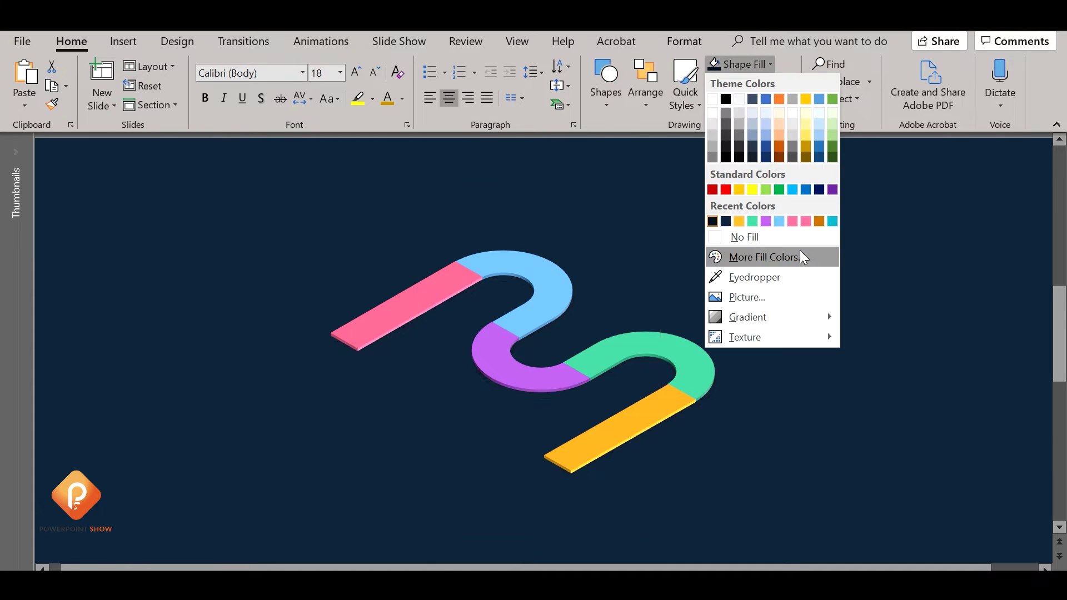
pyautogui.click(801, 255)
pyautogui.moveTo(307, 253); pyautogui.dragTo(305, 259)
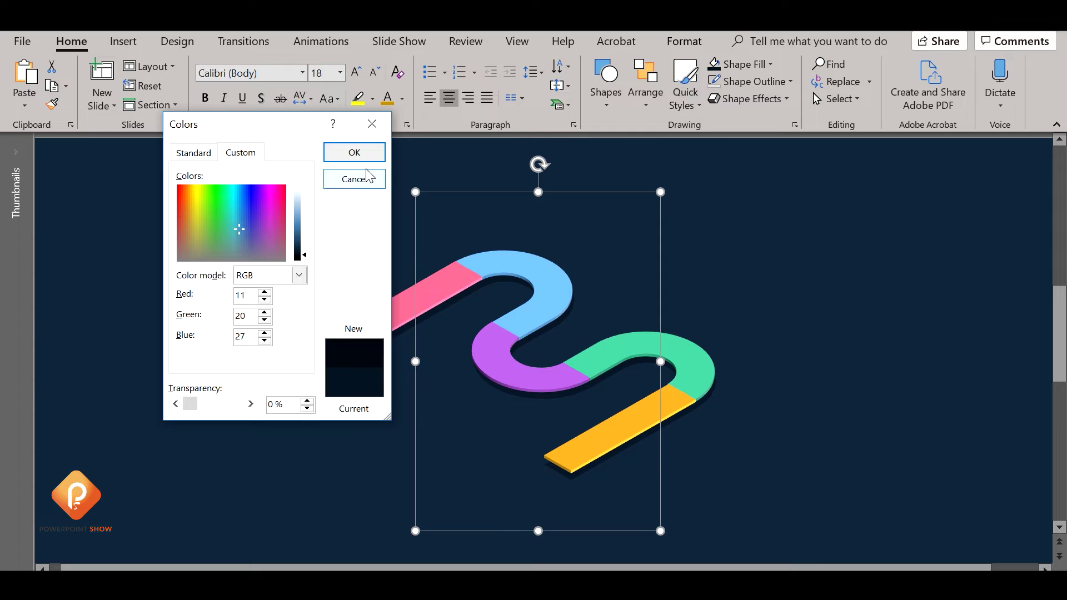
pyautogui.click(352, 152)
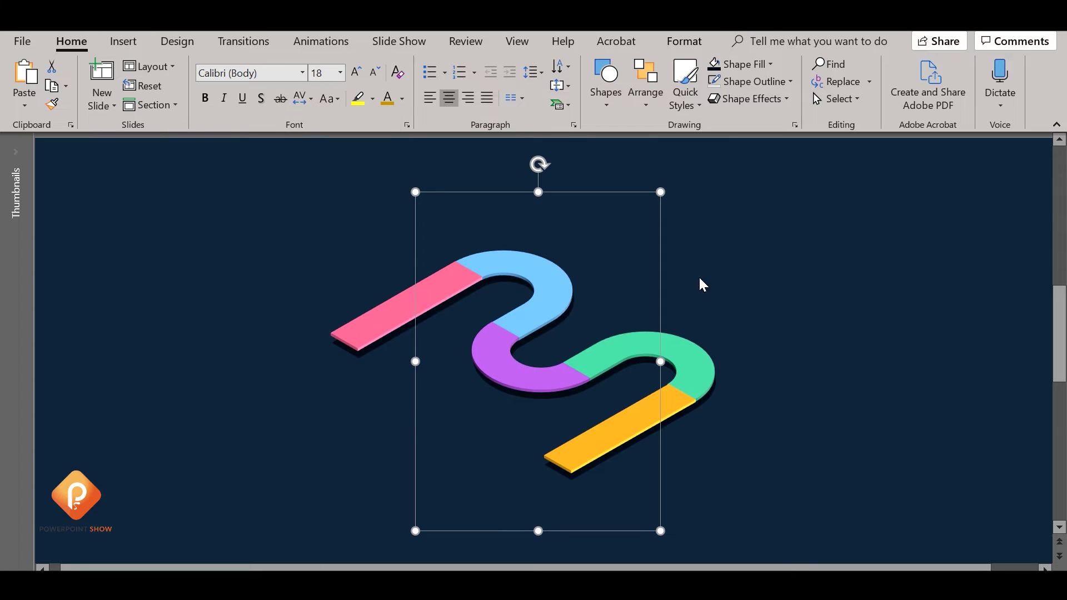
# - Give the shadow 2 pt soft edges
pyautogui.click(795, 125)
pyautogui.click(879, 201)
pyautogui.click(859, 293)
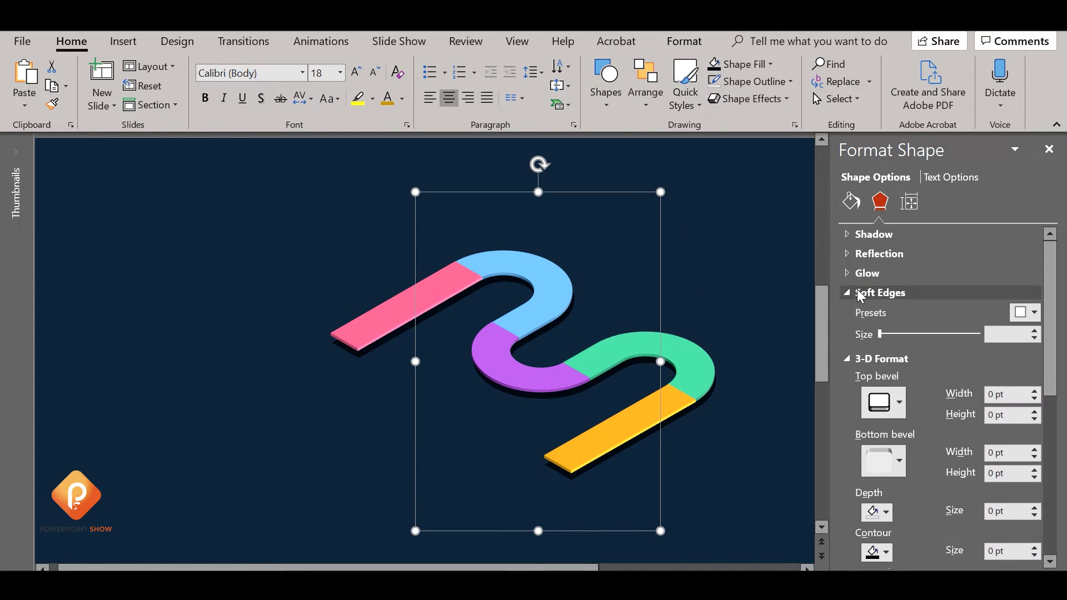
pyautogui.click(1033, 331)
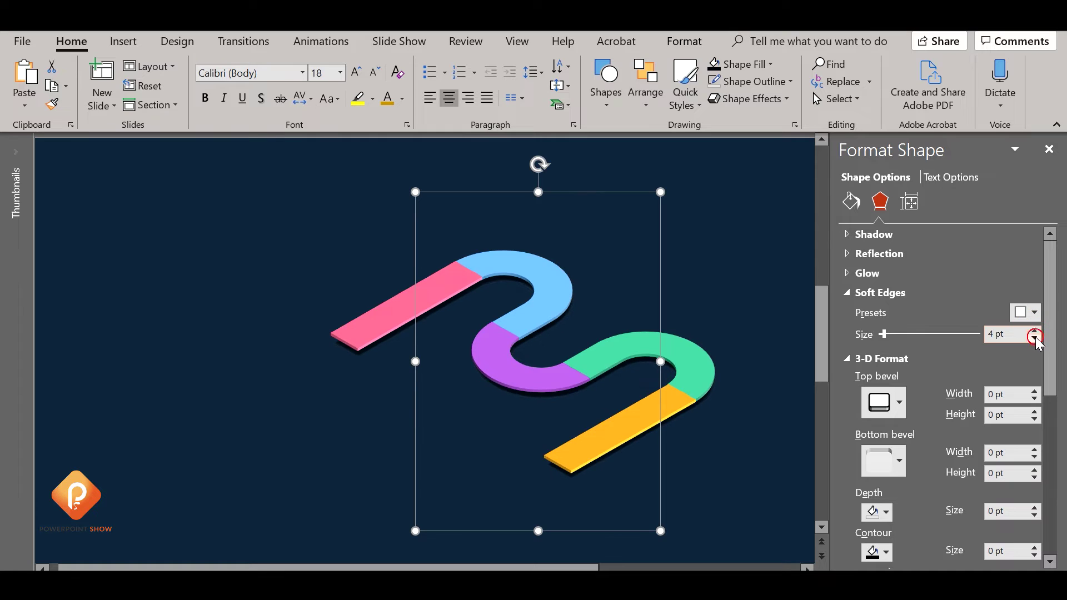
pyautogui.click(1035, 340)
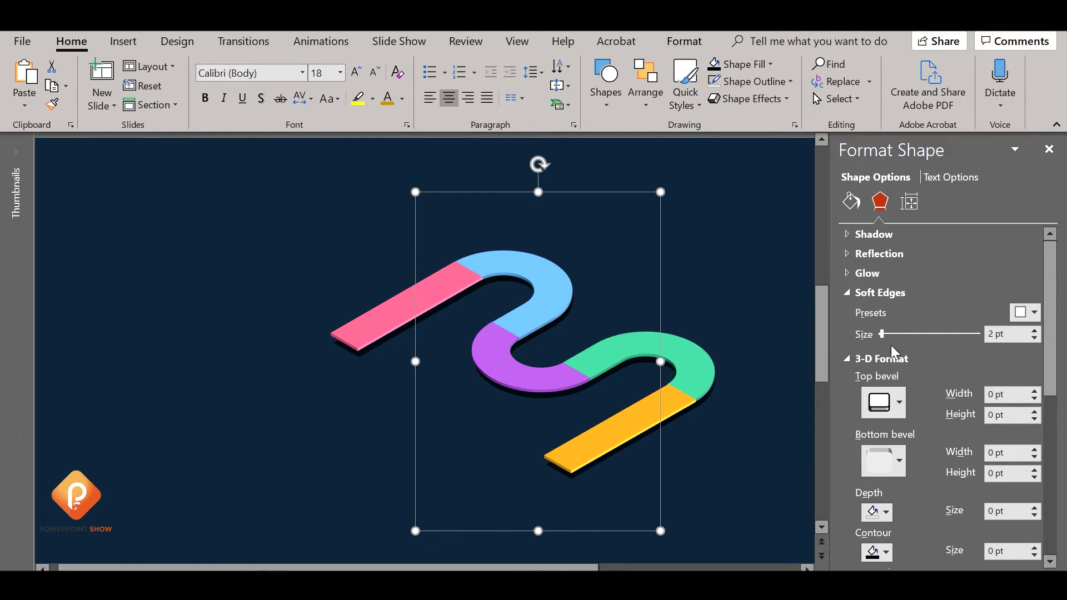
# - Set the shadow's fill transparency to 45% and close the formatting pane
pyautogui.click(851, 201)
pyautogui.click(1034, 401)
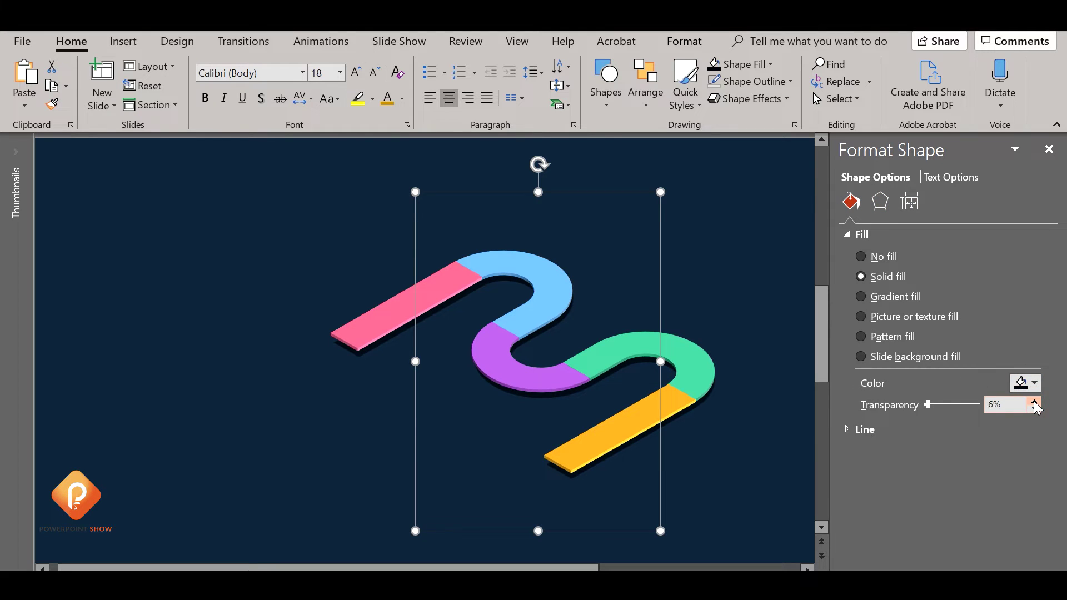
pyautogui.click(1033, 401)
pyautogui.moveTo(927, 404); pyautogui.dragTo(950, 406)
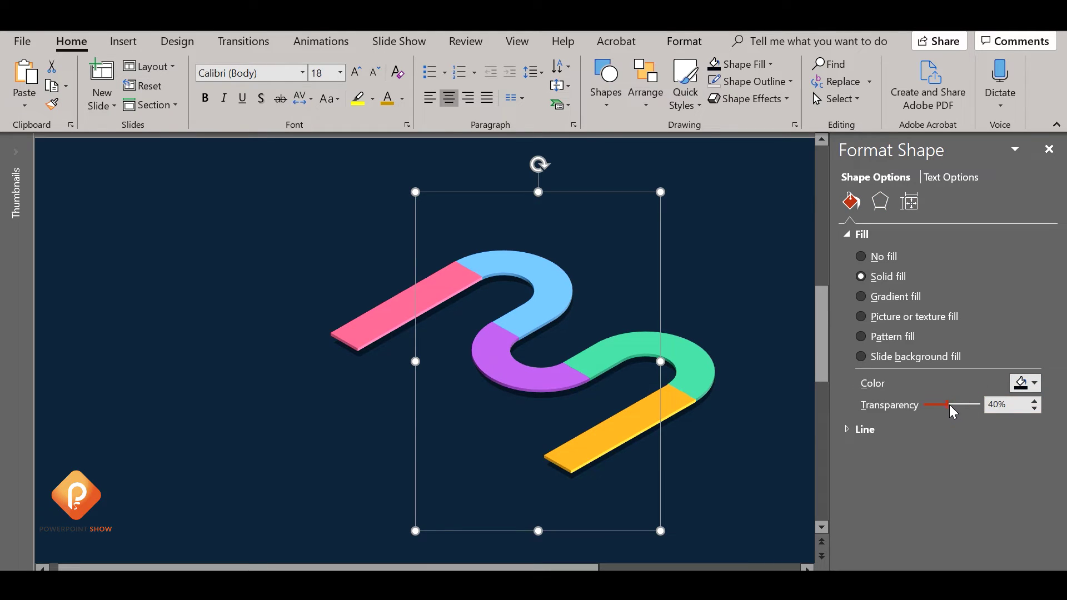
pyautogui.click(1048, 149)
pyautogui.click(776, 359)
# - Select all S path pieces and their shadow and group them
pyautogui.moveTo(253, 166); pyautogui.dragTo(794, 483)
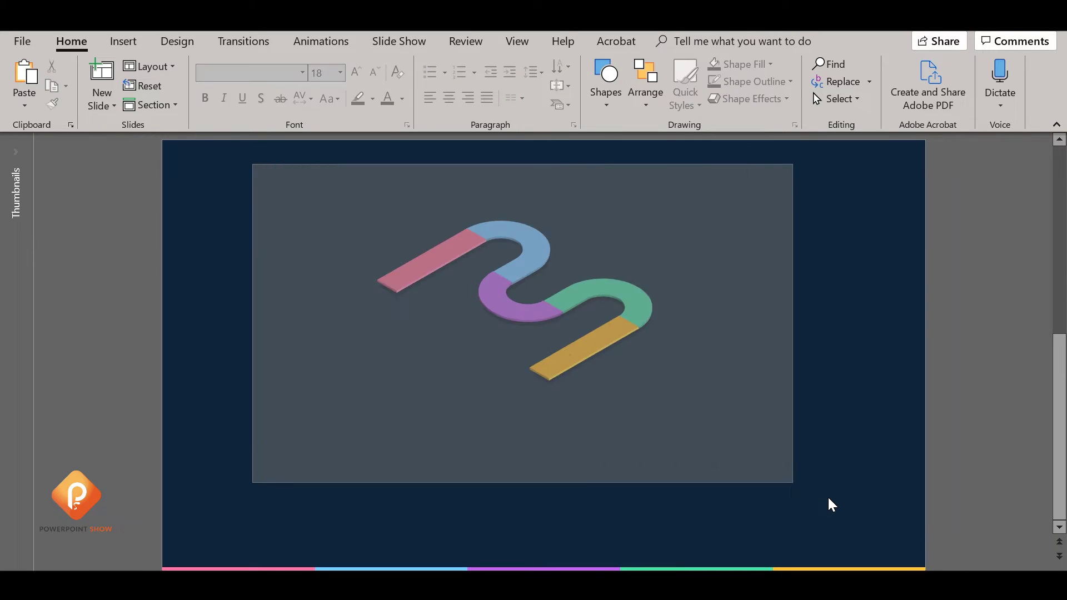
pyautogui.click(639, 105)
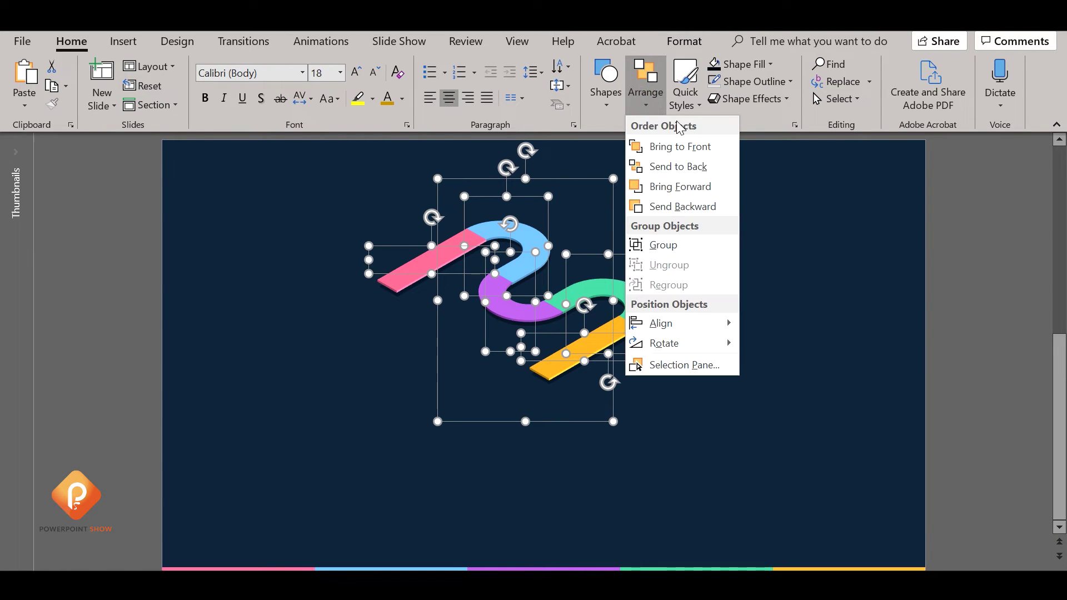
pyautogui.click(685, 246)
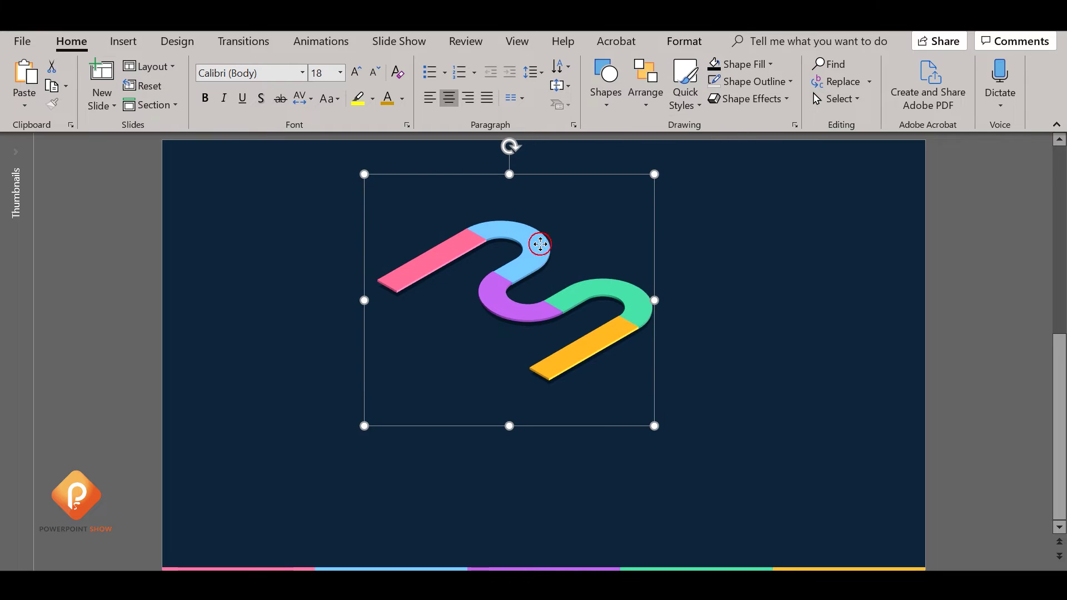
# - Enlarge the grouped S path slightly and centre it on the navy slide
pyautogui.click(541, 290)
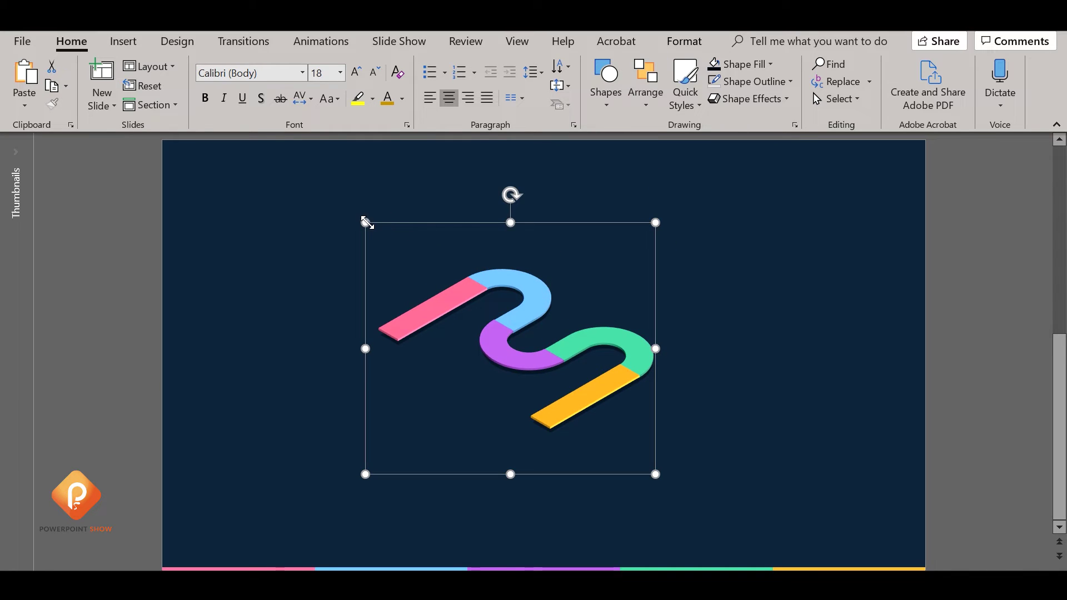
pyautogui.moveTo(367, 223); pyautogui.dragTo(336, 198)
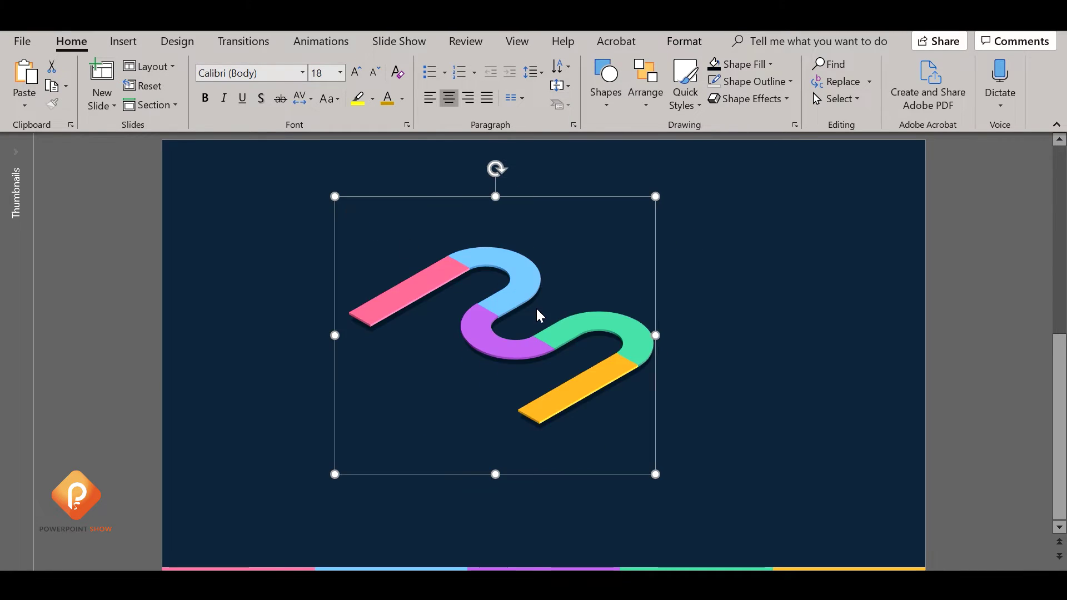
pyautogui.moveTo(515, 293); pyautogui.dragTo(537, 317)
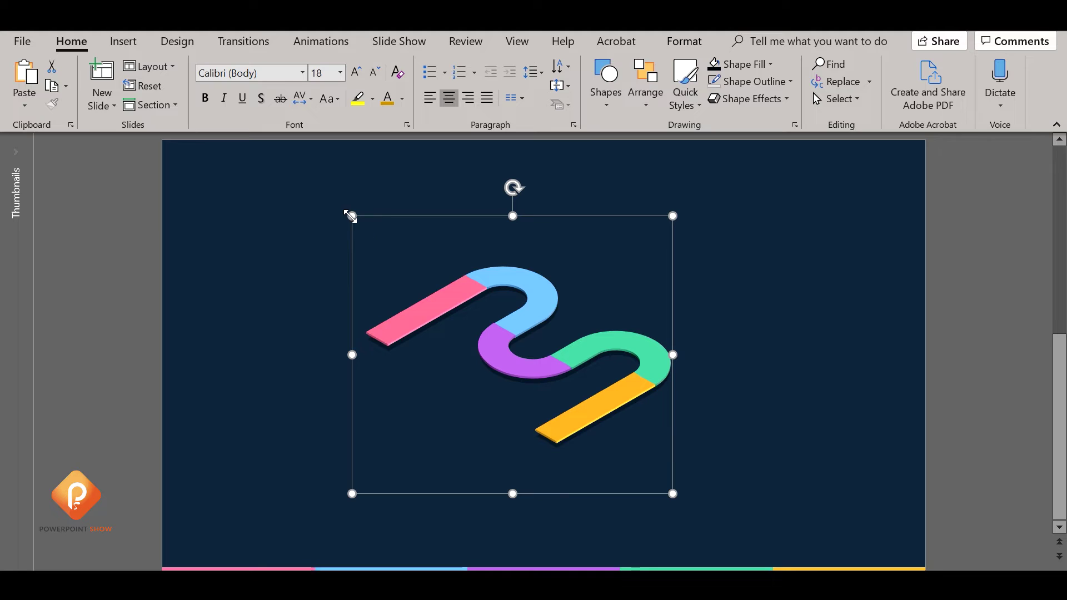
pyautogui.moveTo(348, 215); pyautogui.dragTo(333, 199)
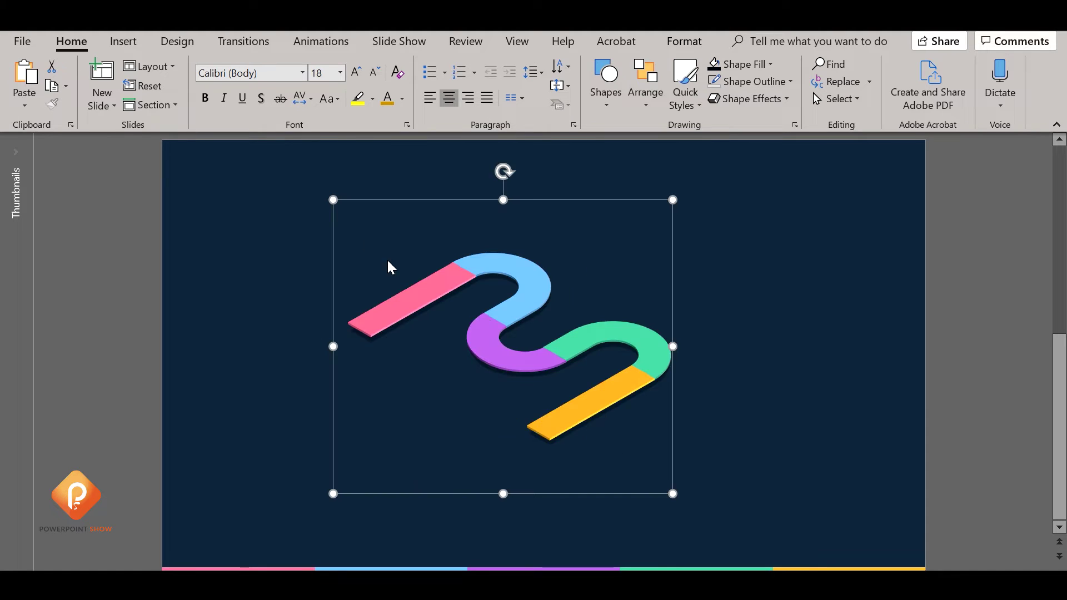
pyautogui.moveTo(522, 358); pyautogui.dragTo(534, 374)
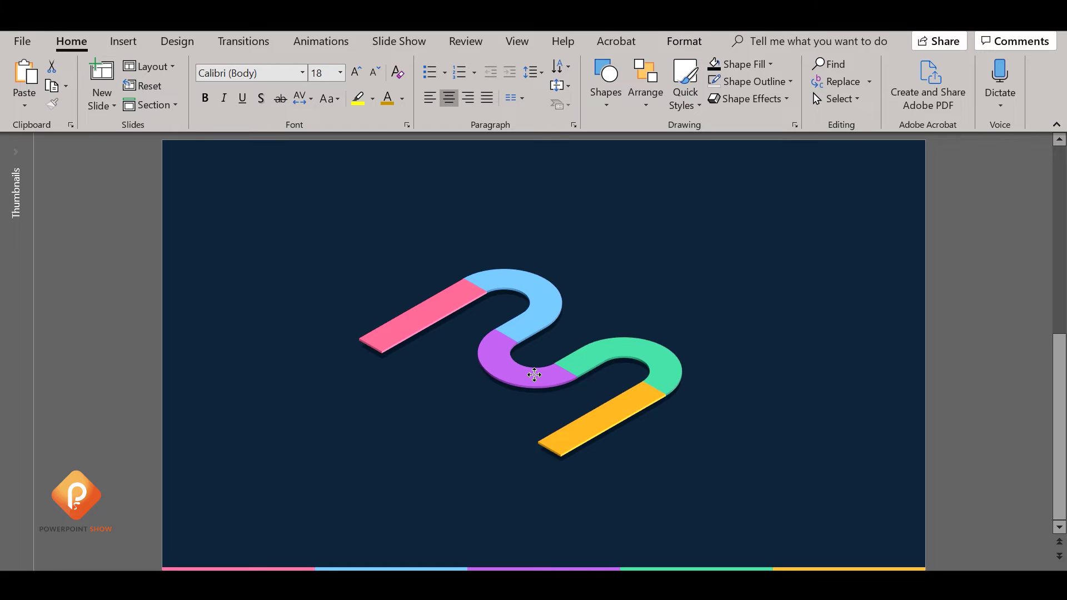
pyautogui.moveTo(534, 374); pyautogui.dragTo(534, 374)
pyautogui.moveTo(631, 355); pyautogui.dragTo(636, 356)
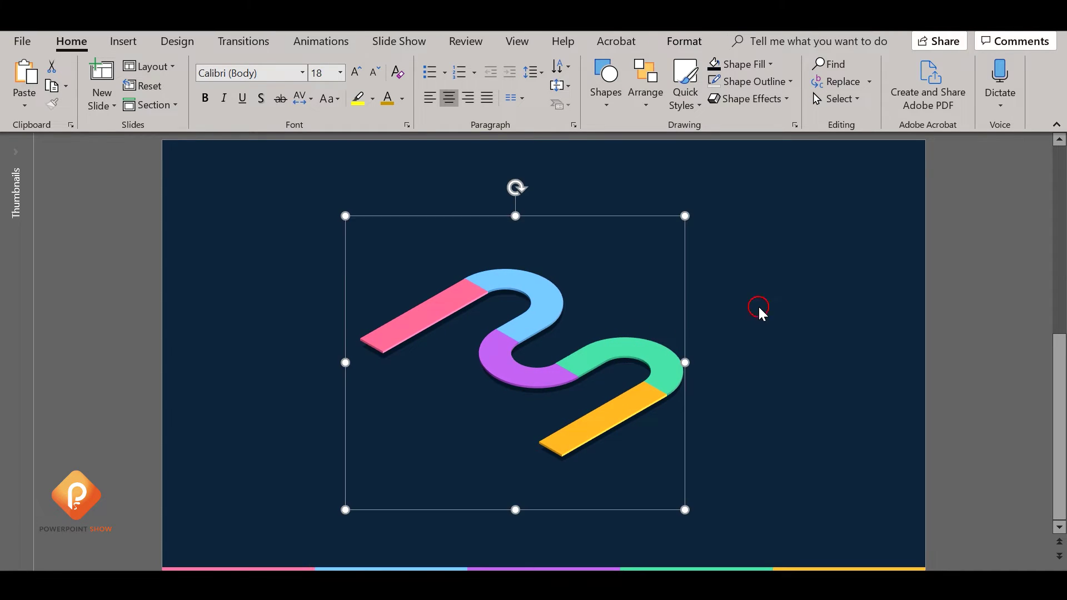
pyautogui.click(759, 308)
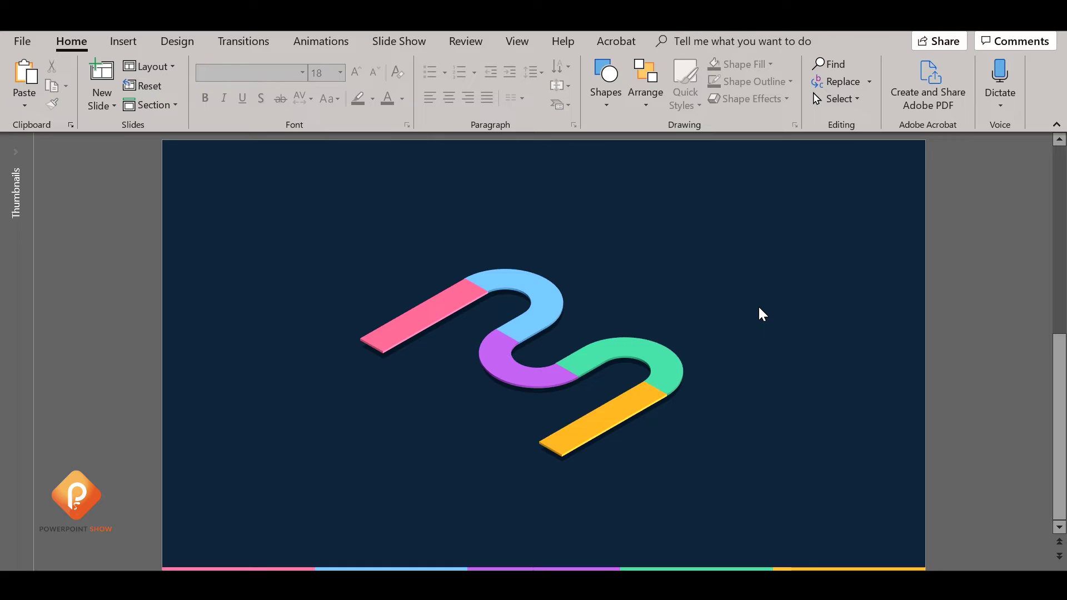
# - Draw a small oval just above the green curve of the S path
pyautogui.click(602, 108)
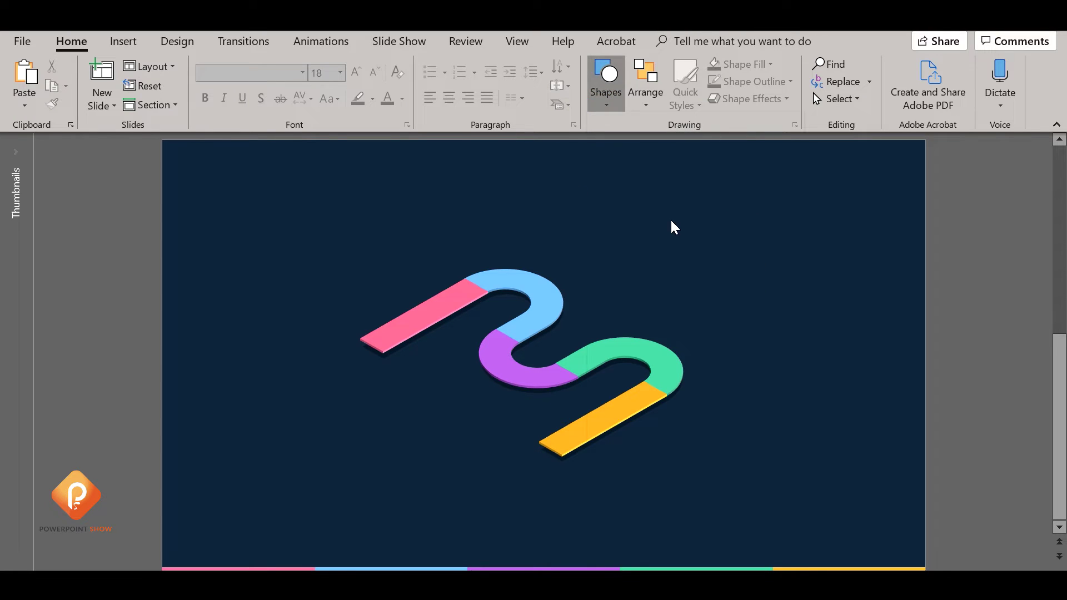
pyautogui.click(699, 140)
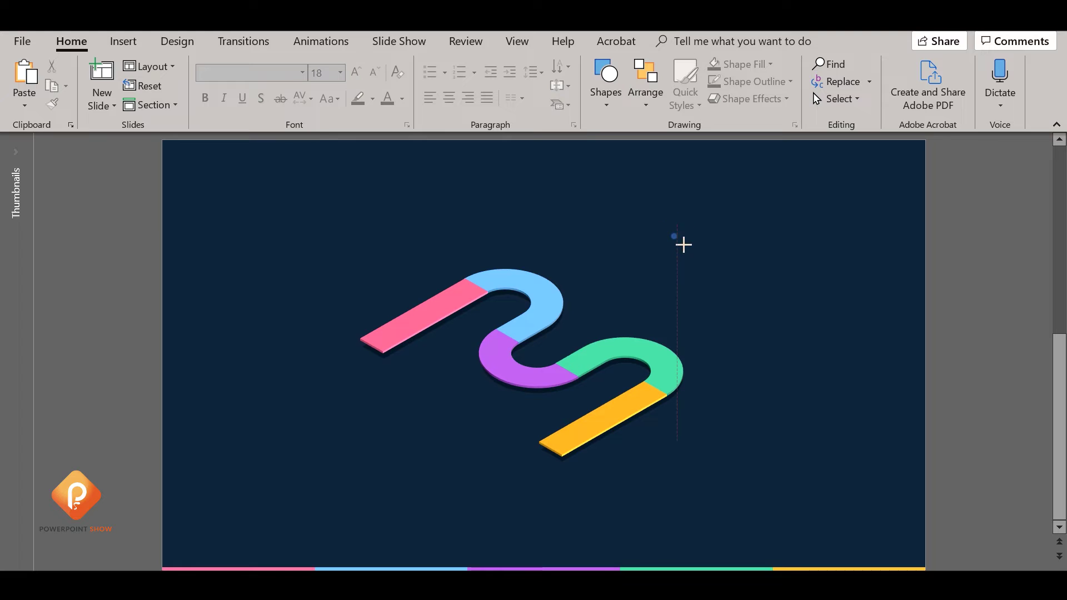
pyautogui.click(685, 246)
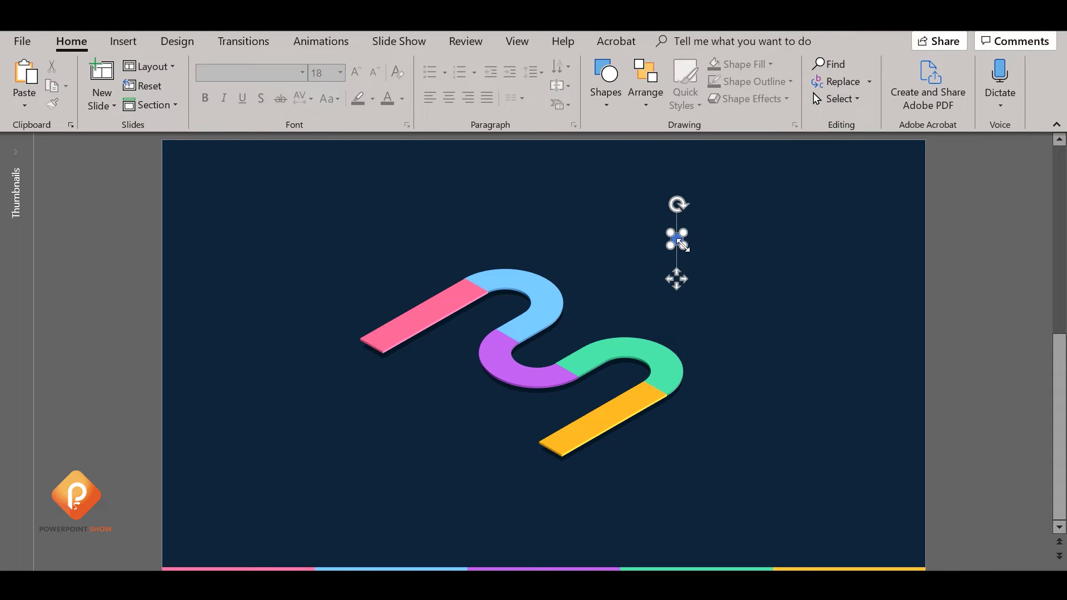
pyautogui.click(755, 81)
pyautogui.click(739, 98)
pyautogui.click(739, 64)
# - Fill the circle with the path's pink, then darken it to dark red
pyautogui.click(555, 290)
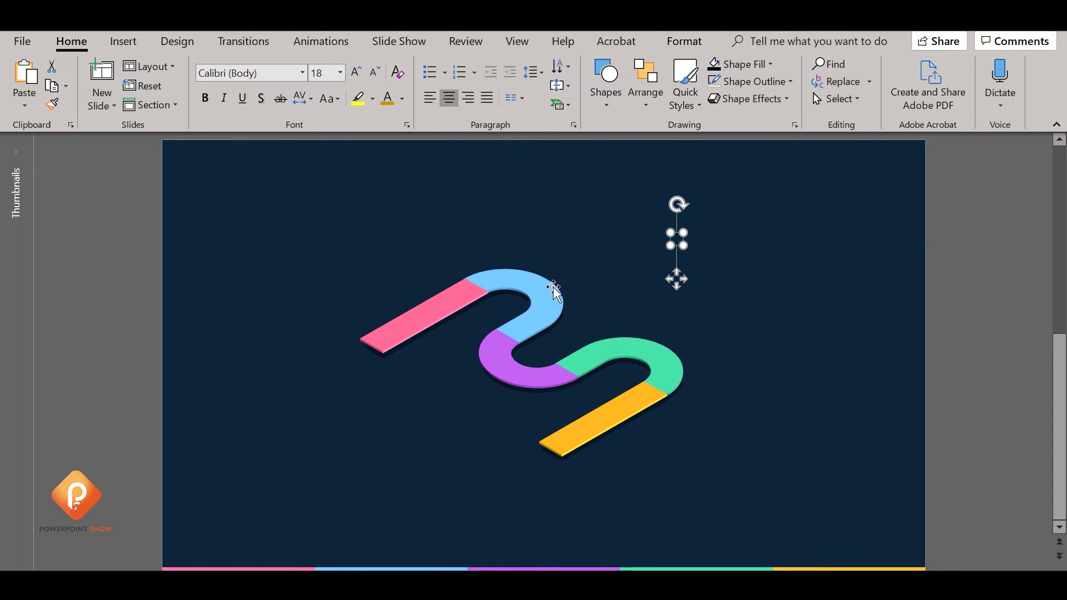
pyautogui.click(739, 64)
pyautogui.click(754, 277)
pyautogui.click(430, 311)
pyautogui.click(739, 64)
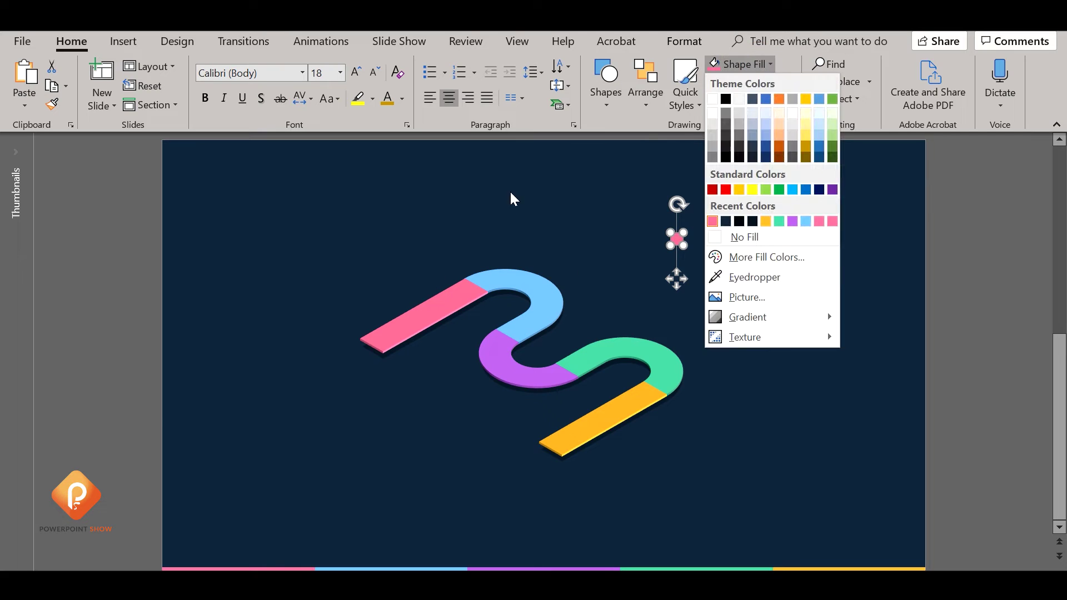
pyautogui.click(756, 257)
pyautogui.moveTo(305, 214); pyautogui.dragTo(308, 242)
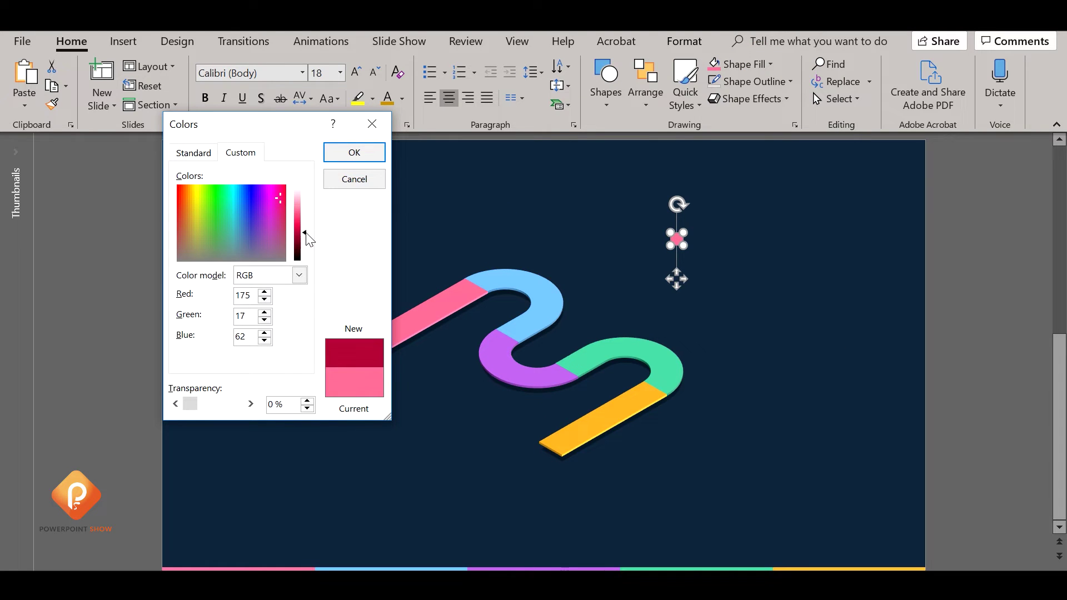
pyautogui.click(378, 156)
# - Give the circle the isometric 3-D rotation preset and place it at the pink bar's end
pyautogui.click(796, 124)
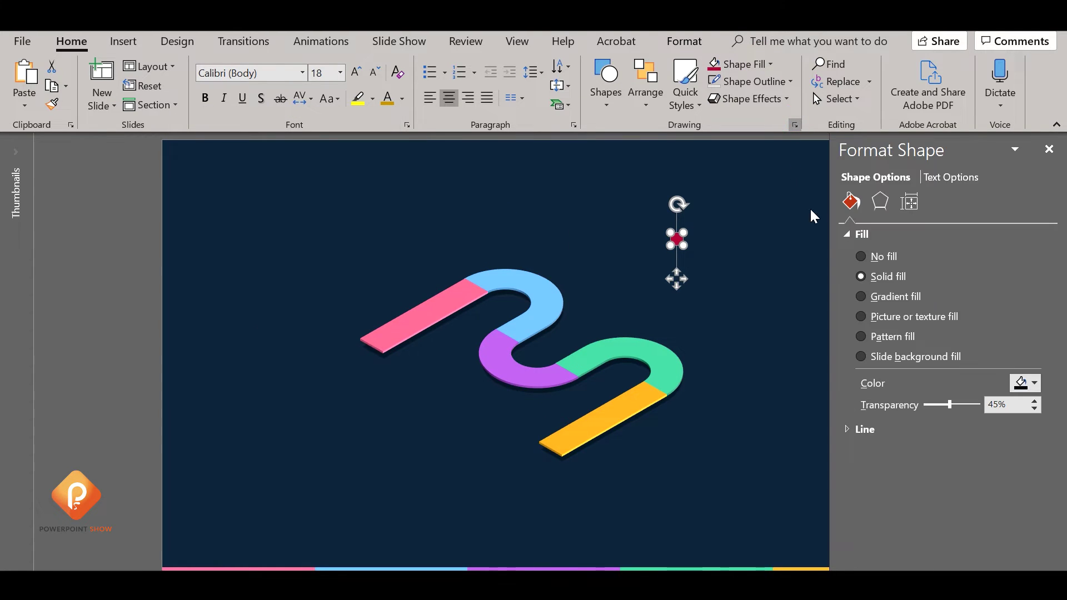
pyautogui.click(880, 202)
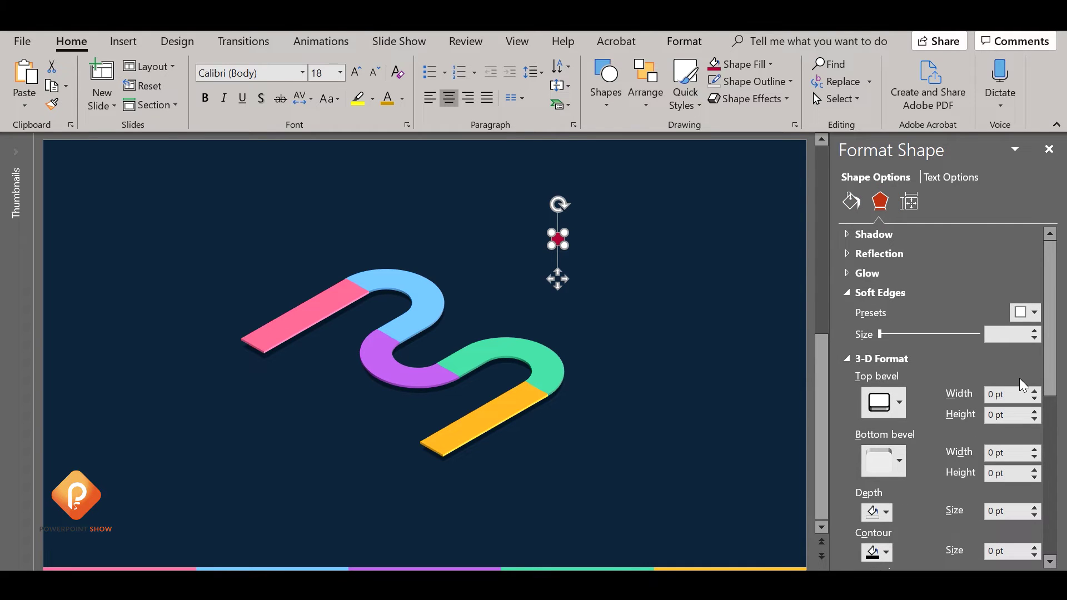
pyautogui.scroll(-5, 1020, 379)
pyautogui.click(1034, 455)
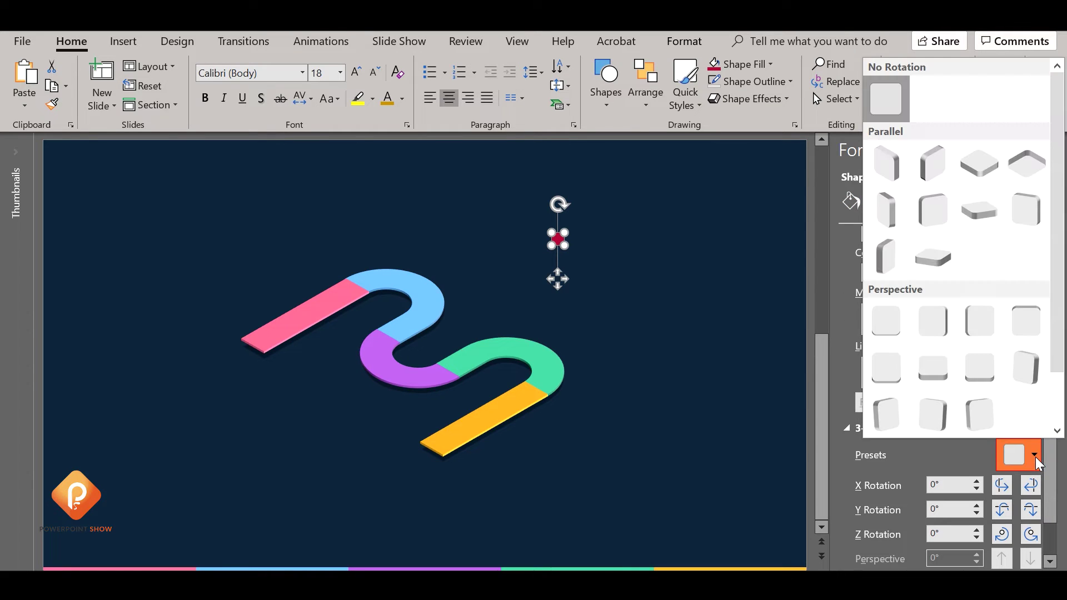
pyautogui.click(983, 165)
pyautogui.moveTo(559, 279); pyautogui.dragTo(270, 378)
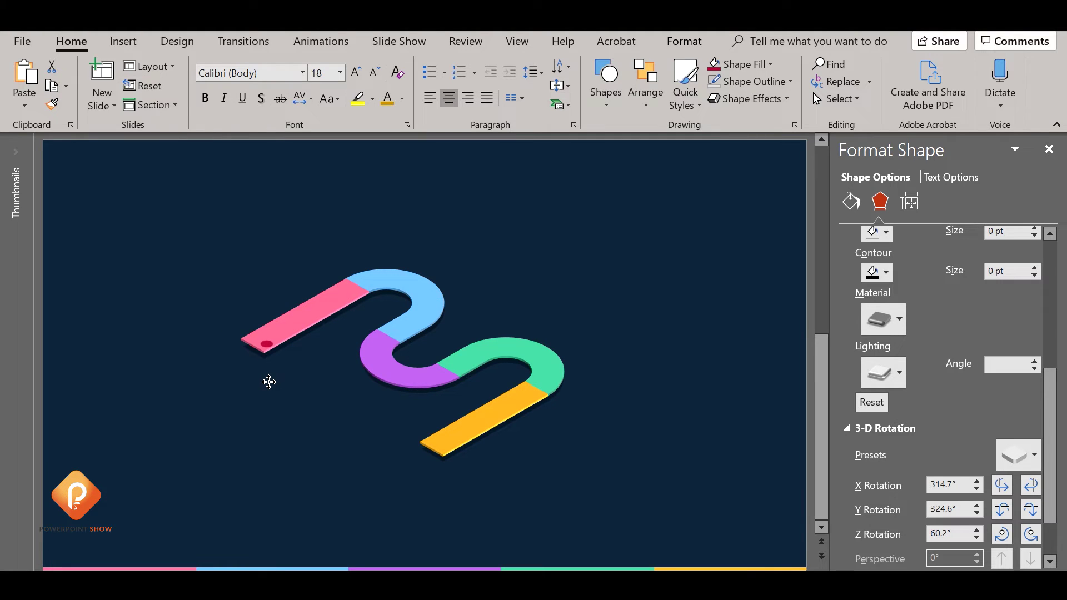
pyautogui.scroll(2, 269, 382)
# - Retune the pink-bar dot to a brighter custom red through More Fill Colors
pyautogui.scroll(2, 393, 424)
pyautogui.click(423, 390)
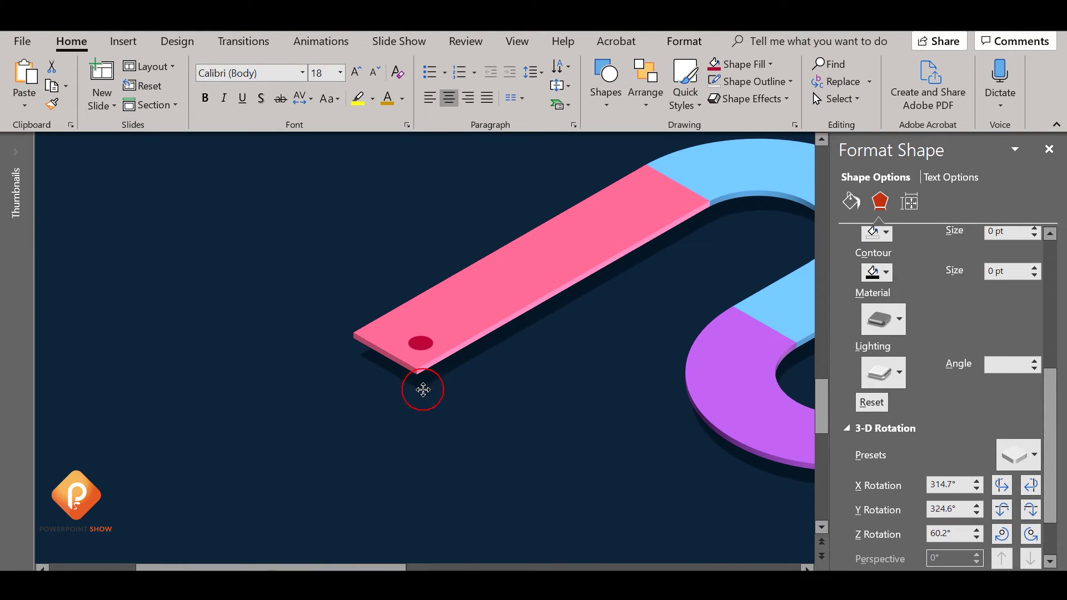
pyautogui.click(421, 387)
pyautogui.click(770, 64)
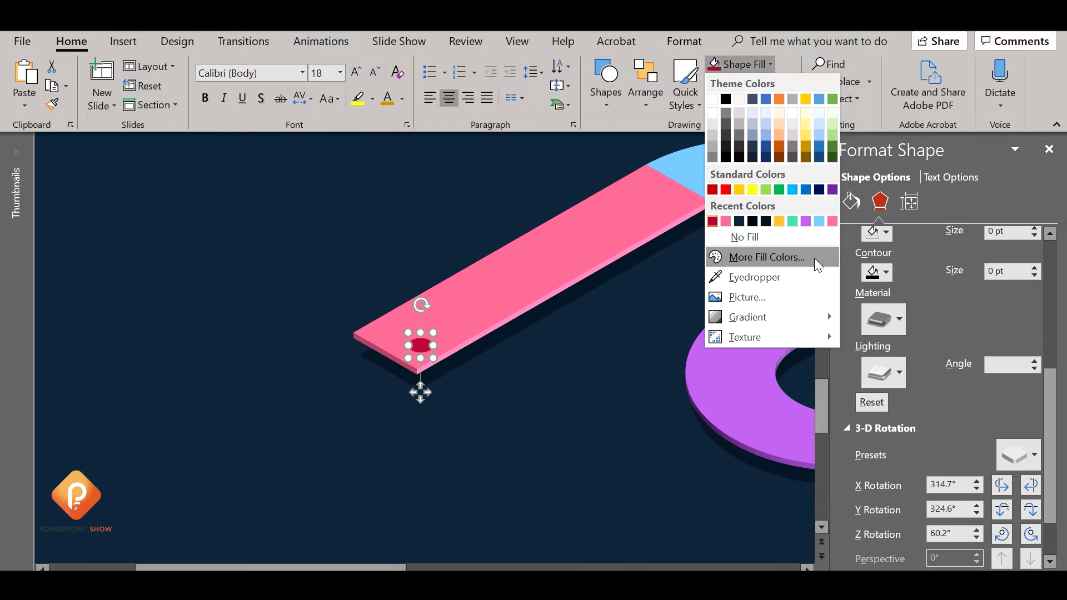
pyautogui.click(811, 257)
pyautogui.moveTo(304, 274); pyautogui.dragTo(304, 225)
pyautogui.click(354, 152)
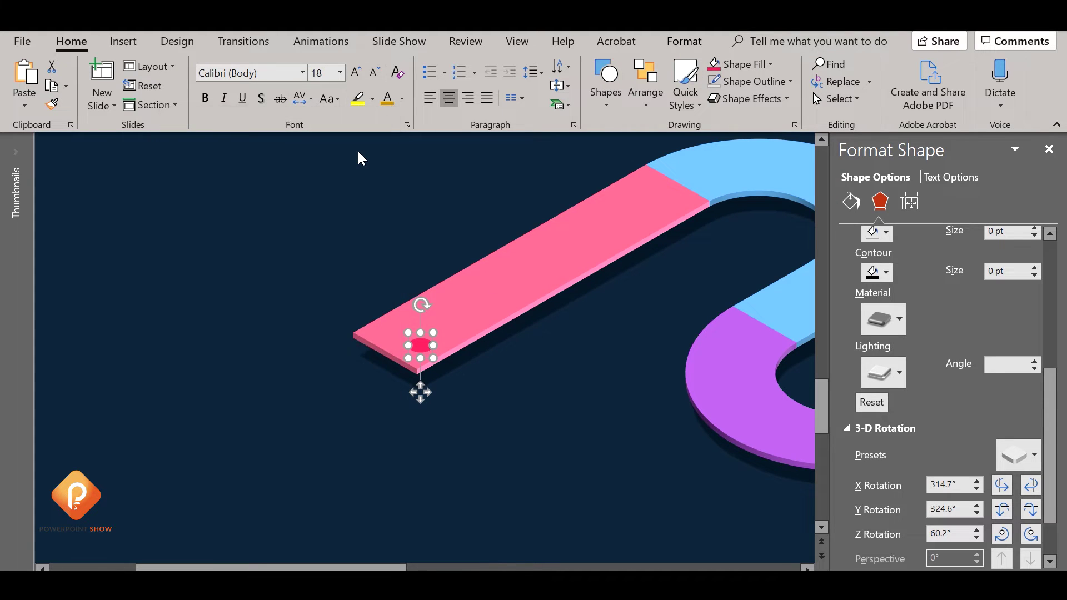
pyautogui.click(771, 64)
pyautogui.click(777, 256)
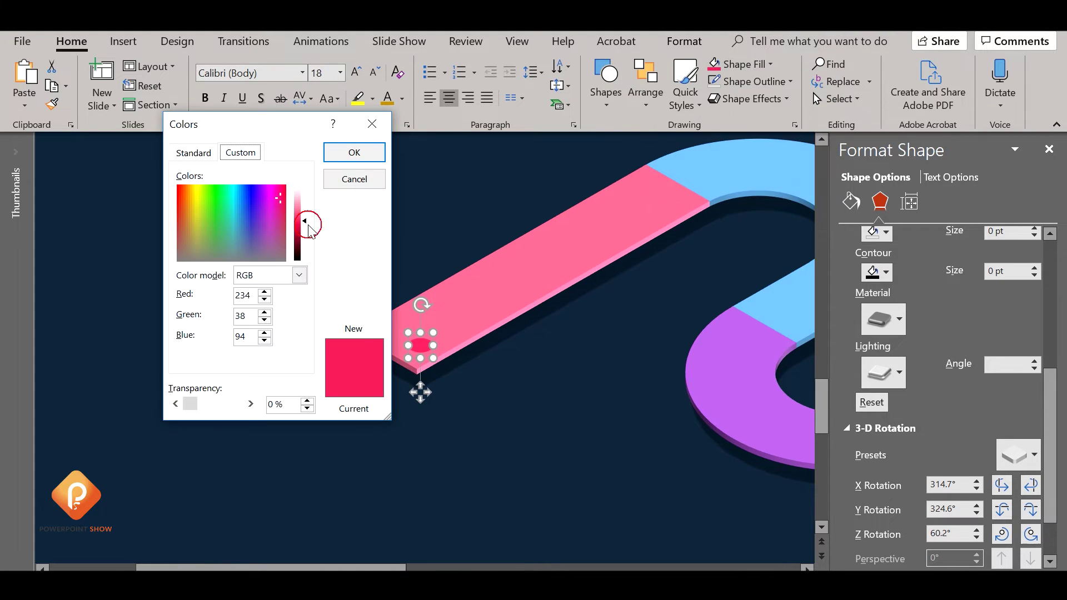
pyautogui.moveTo(304, 225); pyautogui.dragTo(305, 232)
pyautogui.click(353, 153)
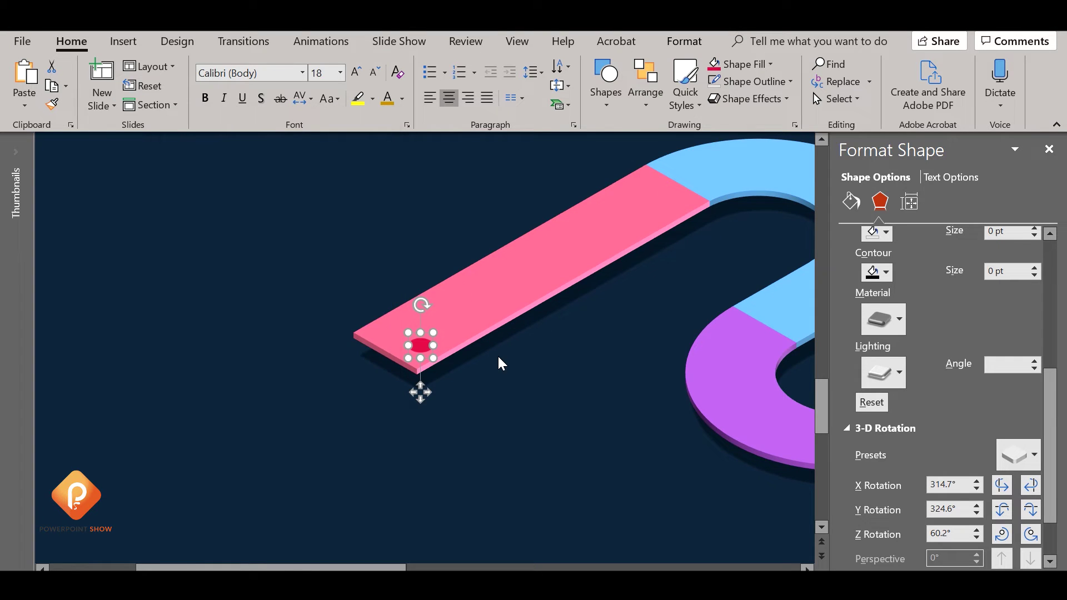
pyautogui.click(438, 449)
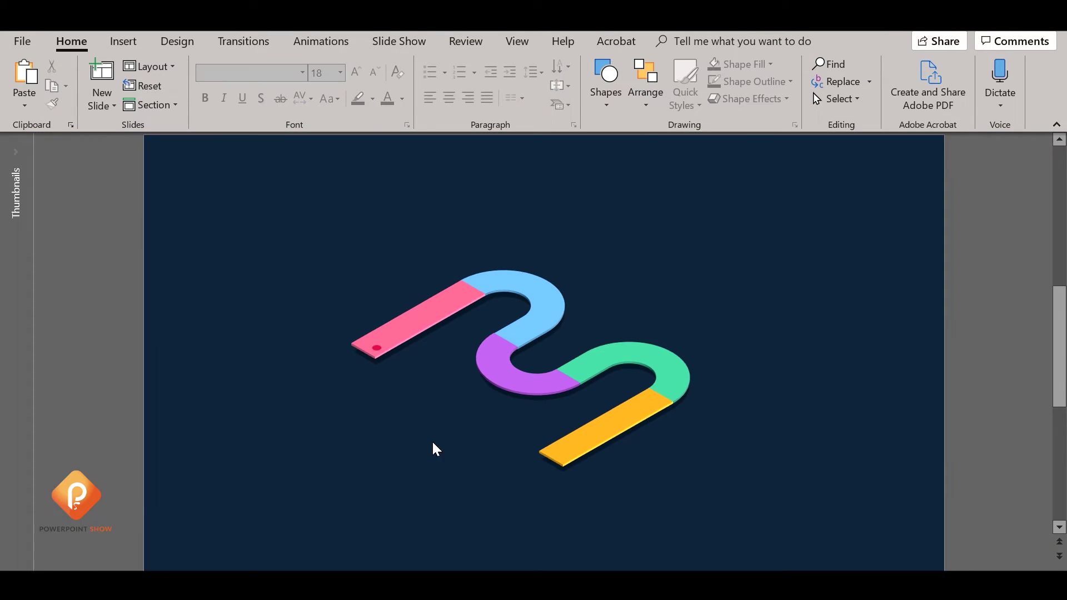
# - Copy the red dot onto the blue curve and recolour it a darker blue
pyautogui.click(376, 345)
pyautogui.keyDown('ctrl'); pyautogui.scroll(5, 415, 367); pyautogui.keyUp('ctrl')
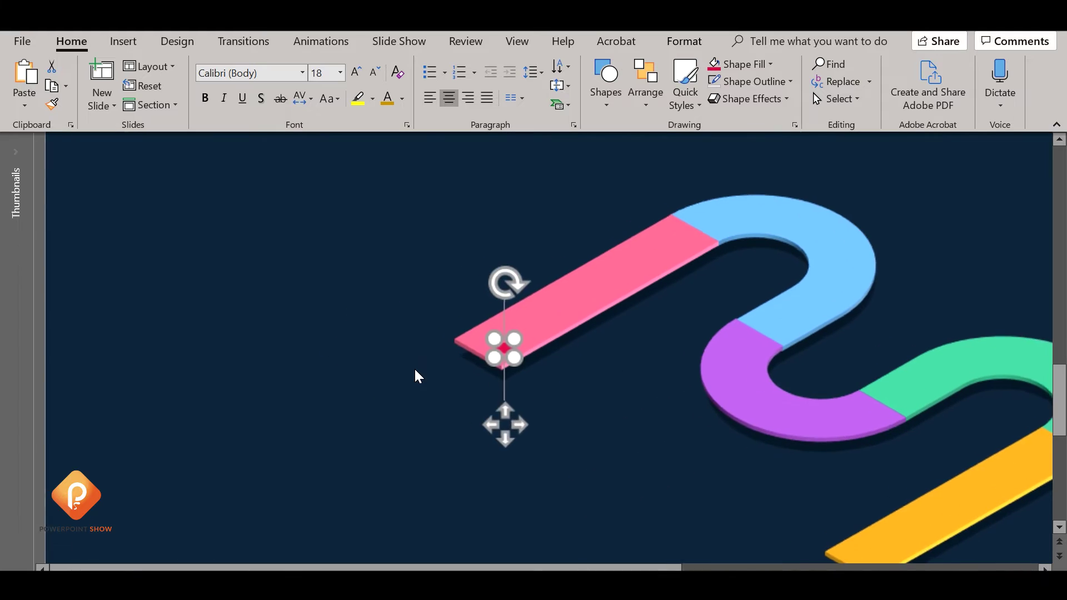
pyautogui.moveTo(515, 387)
pyautogui.mouseDown()
pyautogui.moveTo(509, 393)
pyautogui.moveTo(850, 267)
pyautogui.mouseUp()
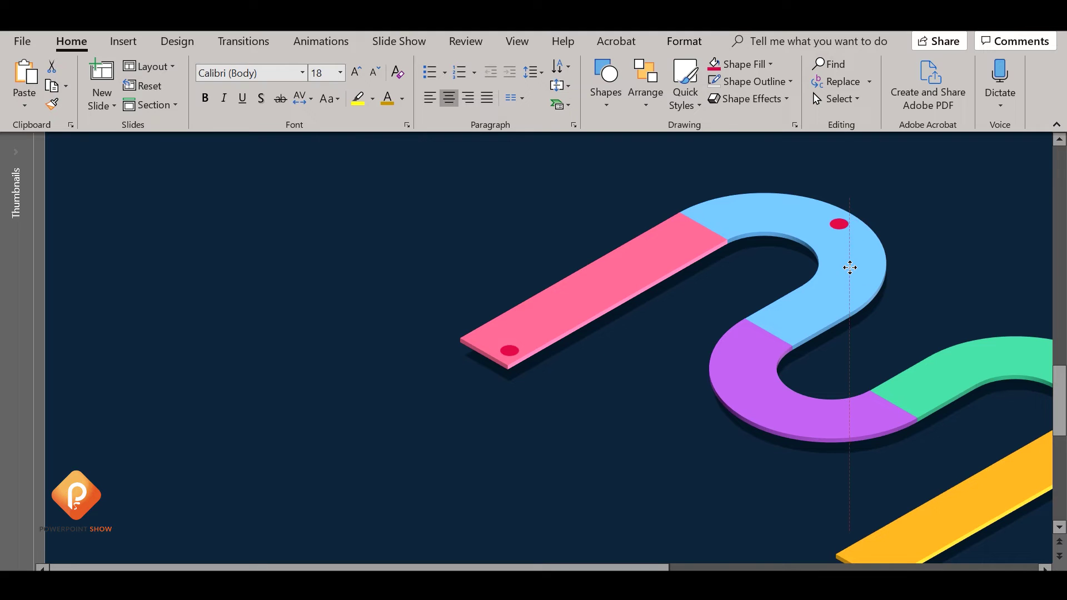
pyautogui.moveTo(848, 267); pyautogui.dragTo(848, 267)
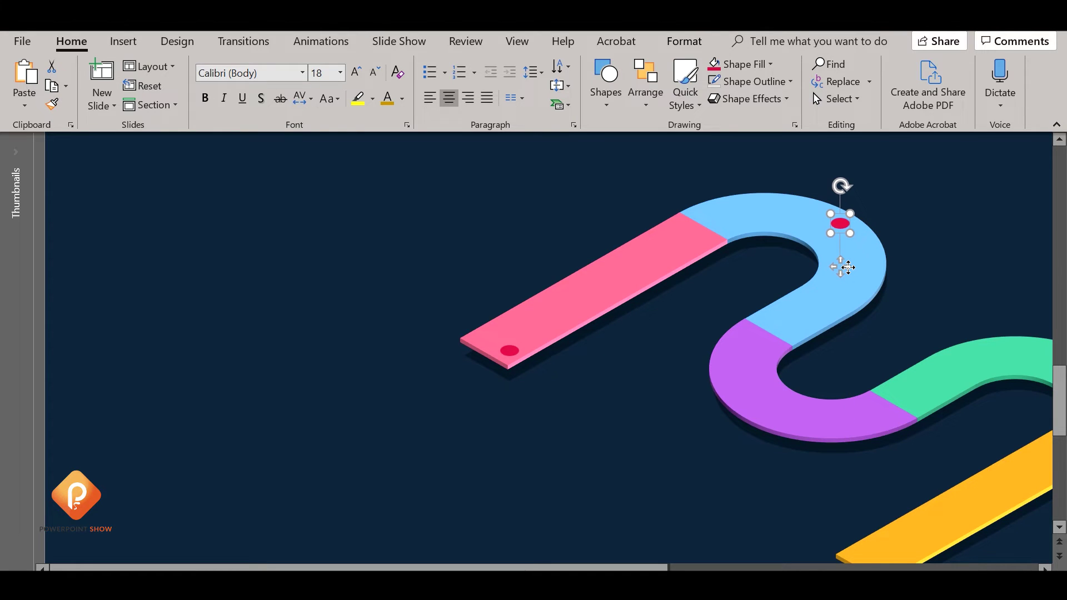
pyautogui.click(744, 64)
pyautogui.click(741, 276)
pyautogui.click(764, 203)
pyautogui.click(747, 64)
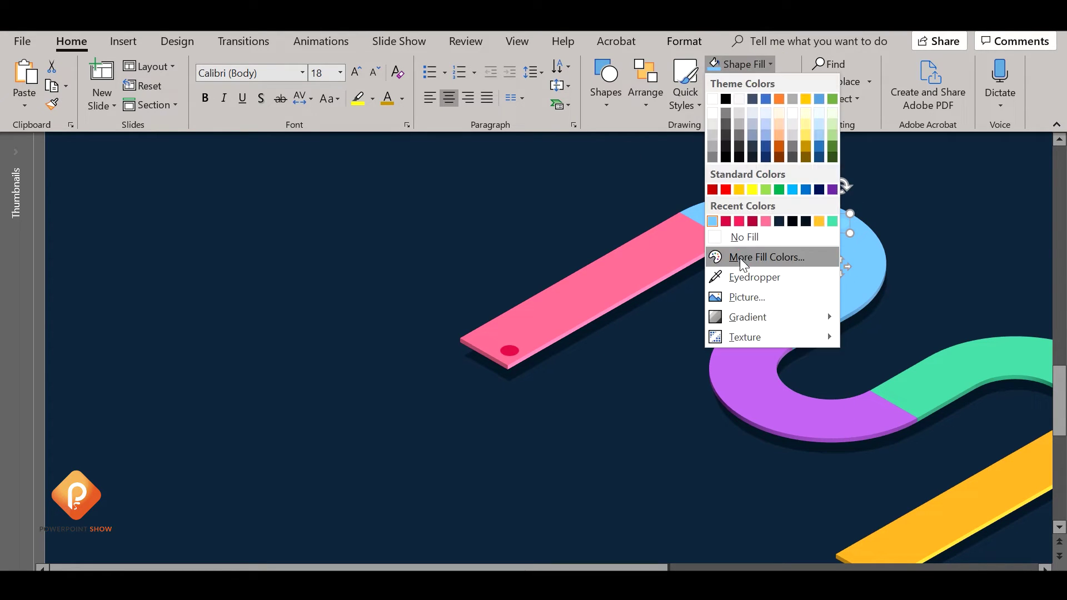
pyautogui.click(739, 258)
pyautogui.moveTo(304, 207); pyautogui.dragTo(304, 232)
pyautogui.click(354, 152)
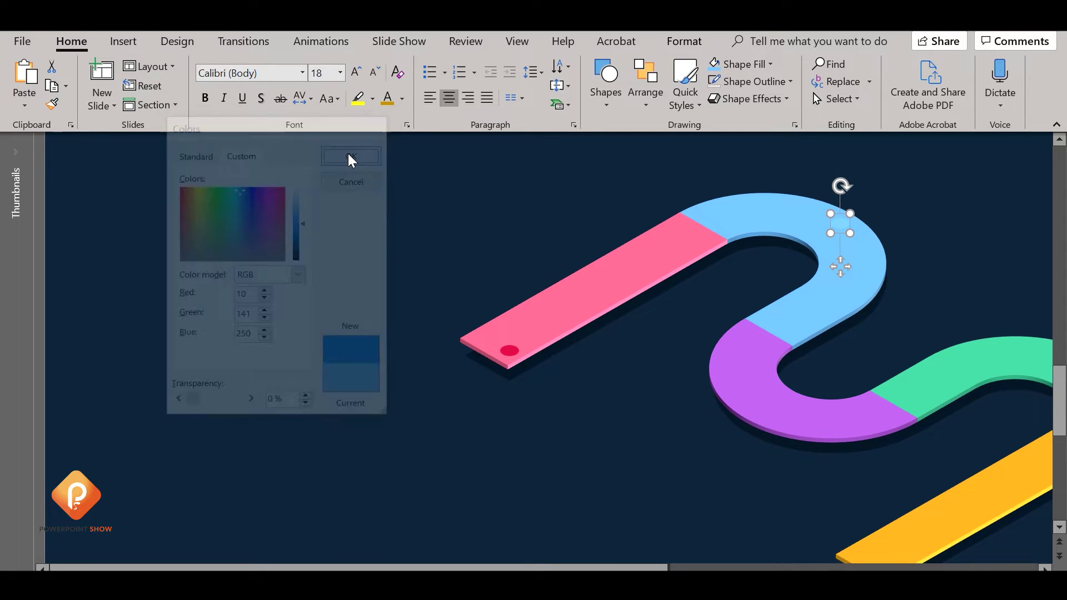
# - Copy the dot onto the purple curve in darker purple, and add another copy on the green curve
pyautogui.moveTo(842, 266)
pyautogui.mouseDown()
pyautogui.moveTo(839, 353)
pyautogui.moveTo(772, 449)
pyautogui.mouseUp()
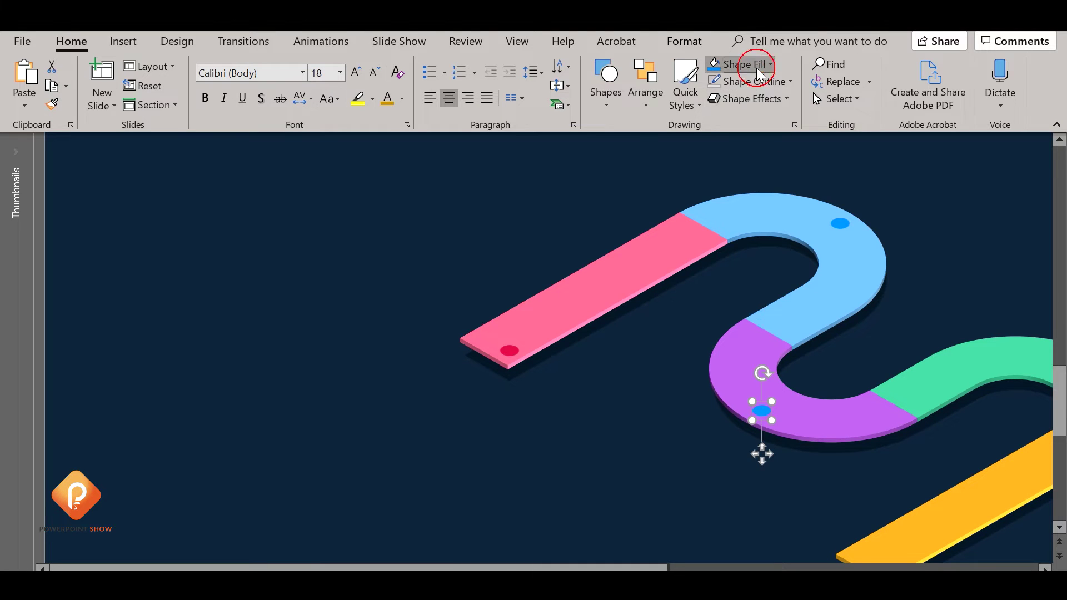
pyautogui.click(739, 64)
pyautogui.click(745, 277)
pyautogui.click(747, 350)
pyautogui.click(739, 63)
pyautogui.click(766, 257)
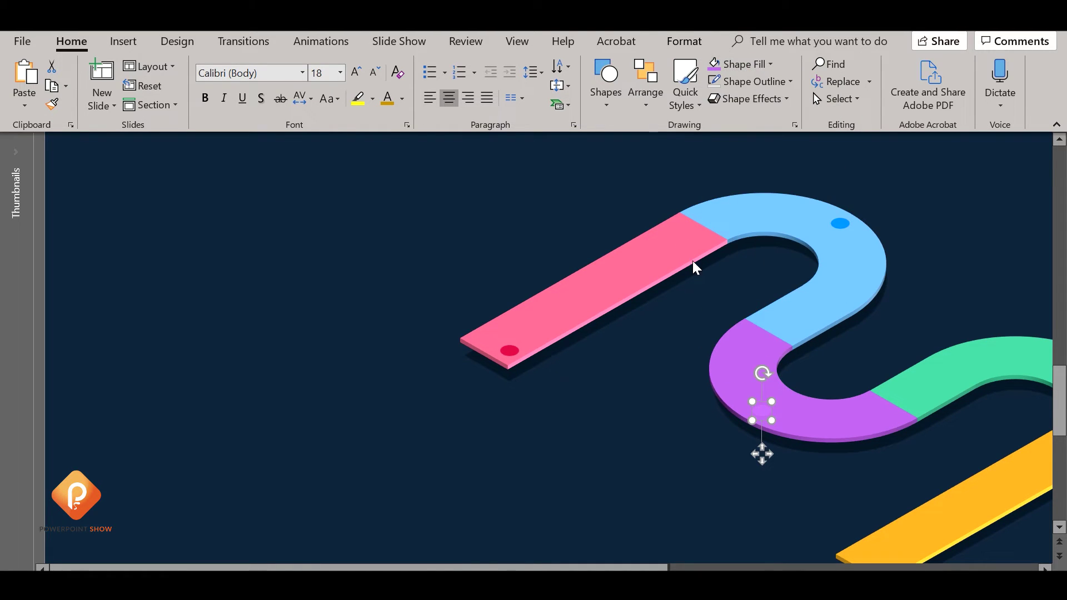
pyautogui.moveTo(305, 217); pyautogui.dragTo(305, 225)
pyautogui.click(371, 154)
pyautogui.keyDown('ctrl'); pyautogui.scroll(-2, 617, 381); pyautogui.keyUp('ctrl')
pyautogui.moveTo(543, 386)
pyautogui.mouseDown()
pyautogui.moveTo(700, 386)
pyautogui.moveTo(814, 358)
pyautogui.mouseUp()
# - Recolour the green-curve dot to a darker shade of the curve's green
pyautogui.click(771, 63)
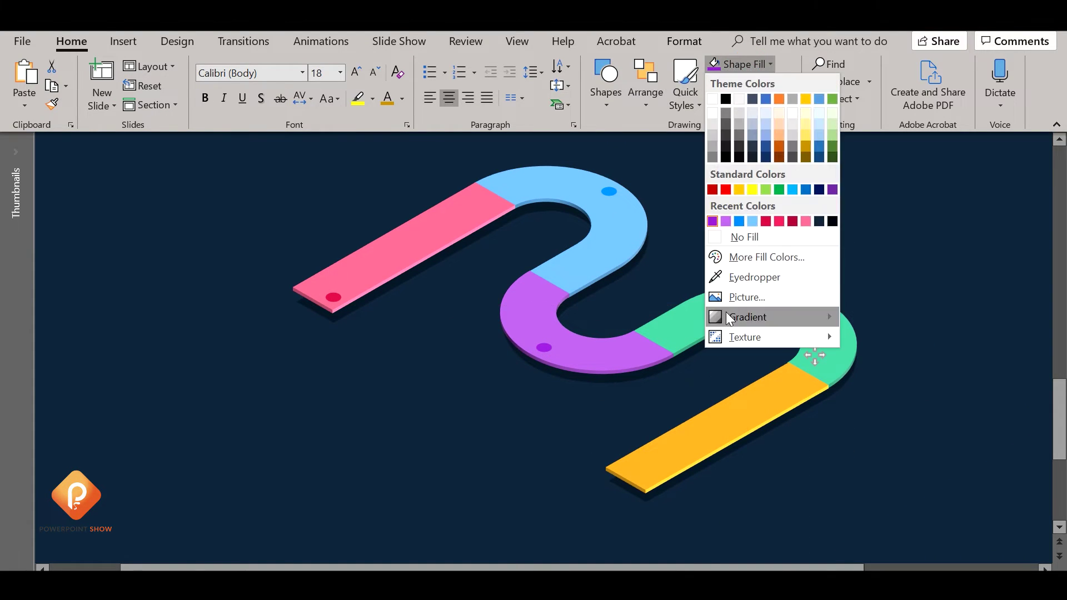
pyautogui.click(726, 274)
pyautogui.click(740, 295)
pyautogui.click(771, 64)
pyautogui.click(733, 272)
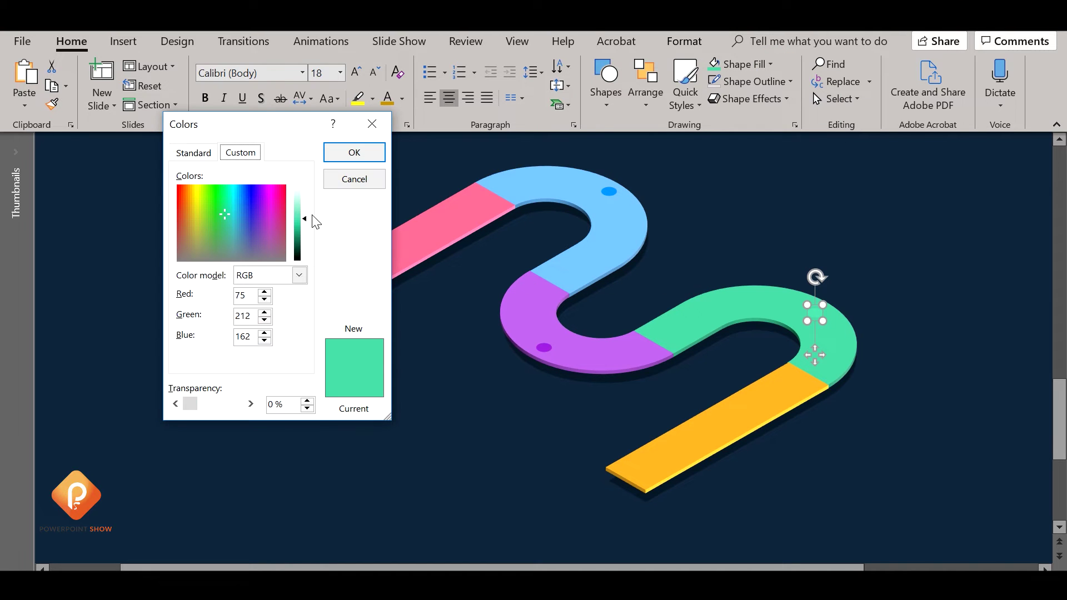
pyautogui.moveTo(305, 216); pyautogui.dragTo(305, 228)
pyautogui.click(365, 162)
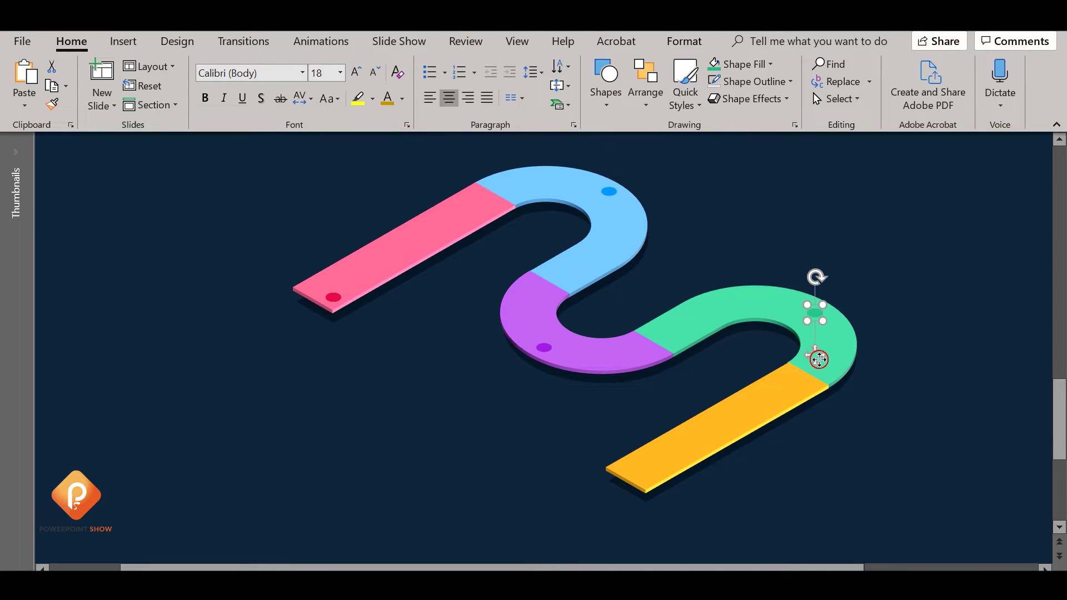
# - Copy a dot to the yellow bar's end and colour it dark orange
pyautogui.moveTo(819, 360)
pyautogui.mouseDown()
pyautogui.moveTo(639, 514)
pyautogui.moveTo(644, 521)
pyautogui.mouseUp()
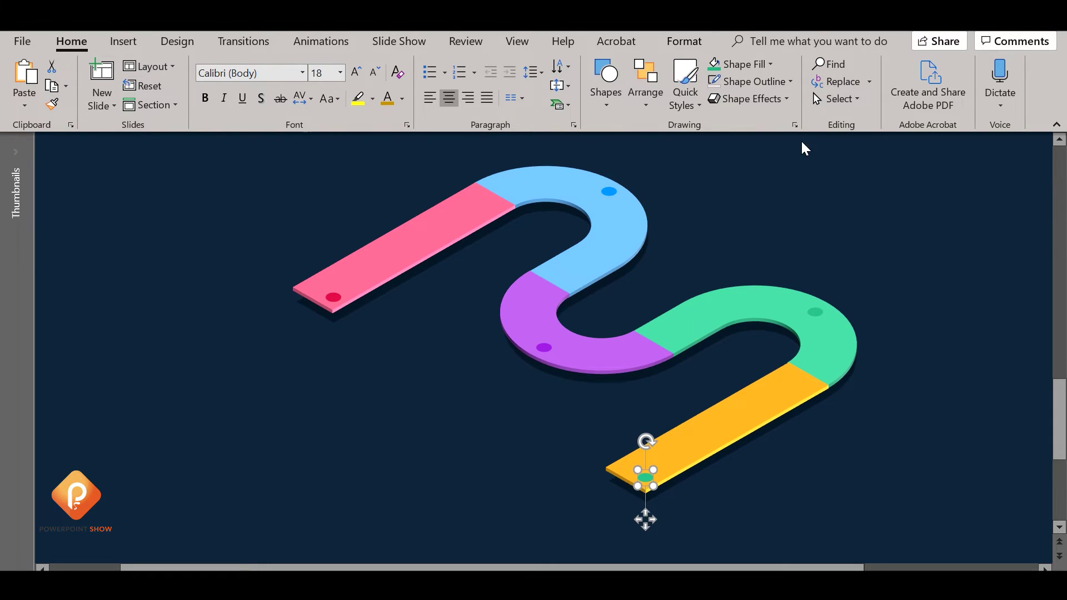
pyautogui.click(771, 64)
pyautogui.click(745, 274)
pyautogui.click(768, 66)
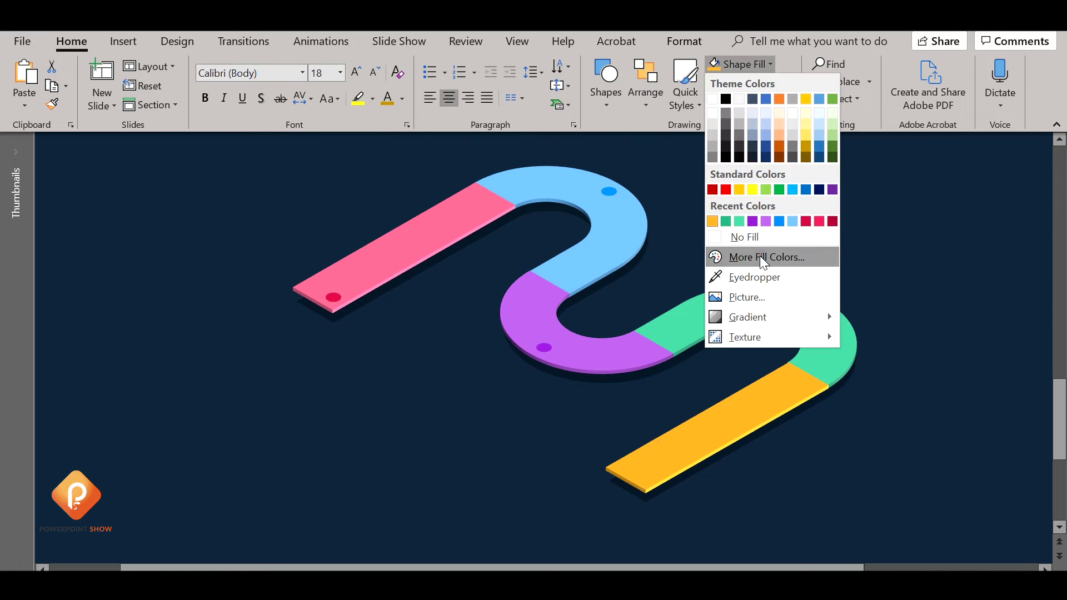
pyautogui.click(759, 255)
pyautogui.click(304, 228)
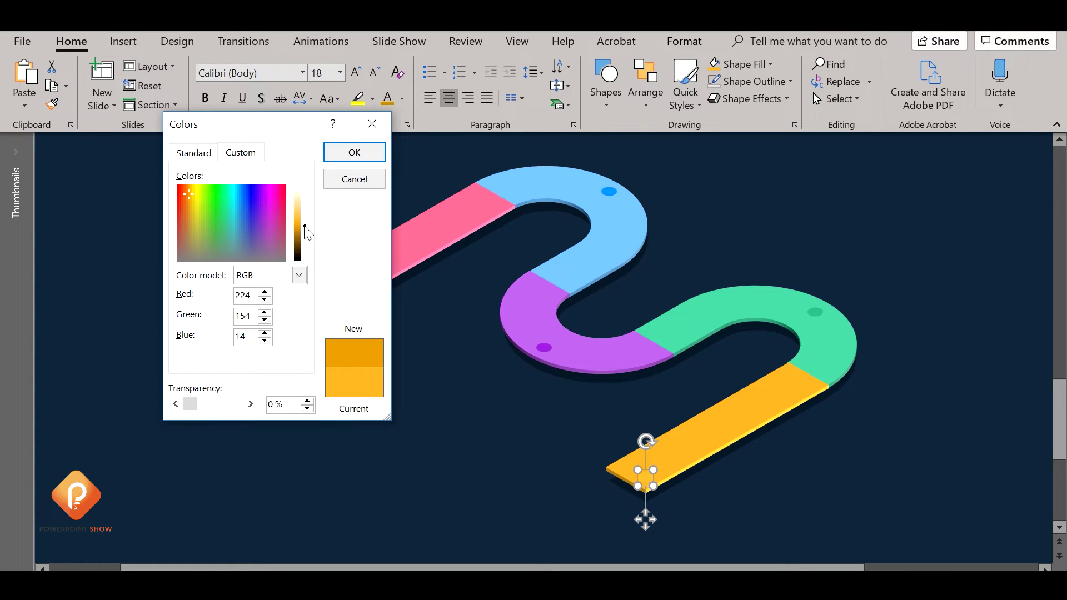
pyautogui.press('Return')
pyautogui.click(769, 64)
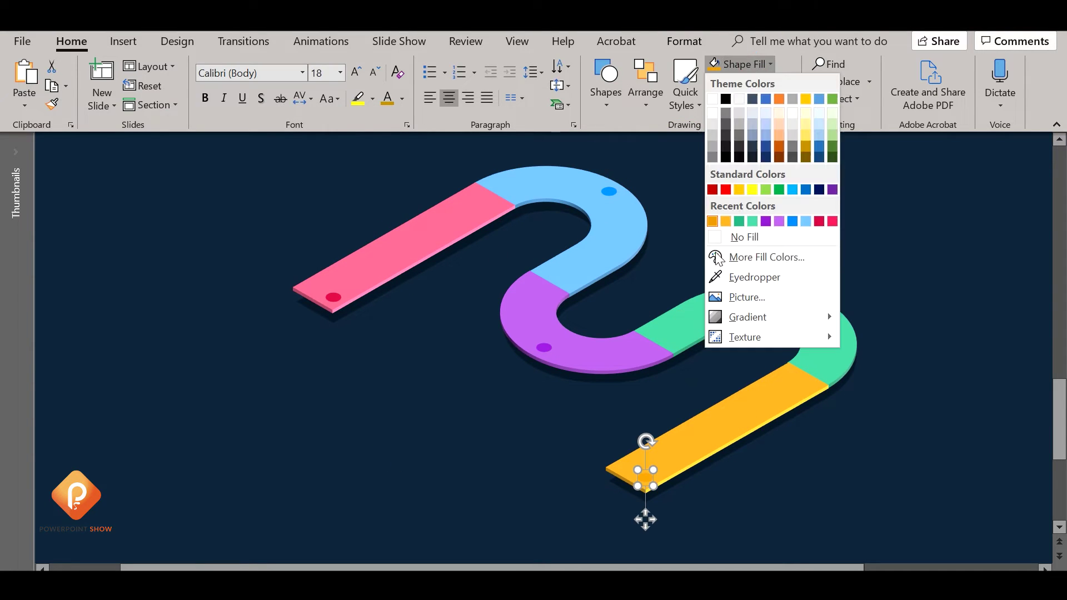
pyautogui.click(716, 256)
pyautogui.click(351, 151)
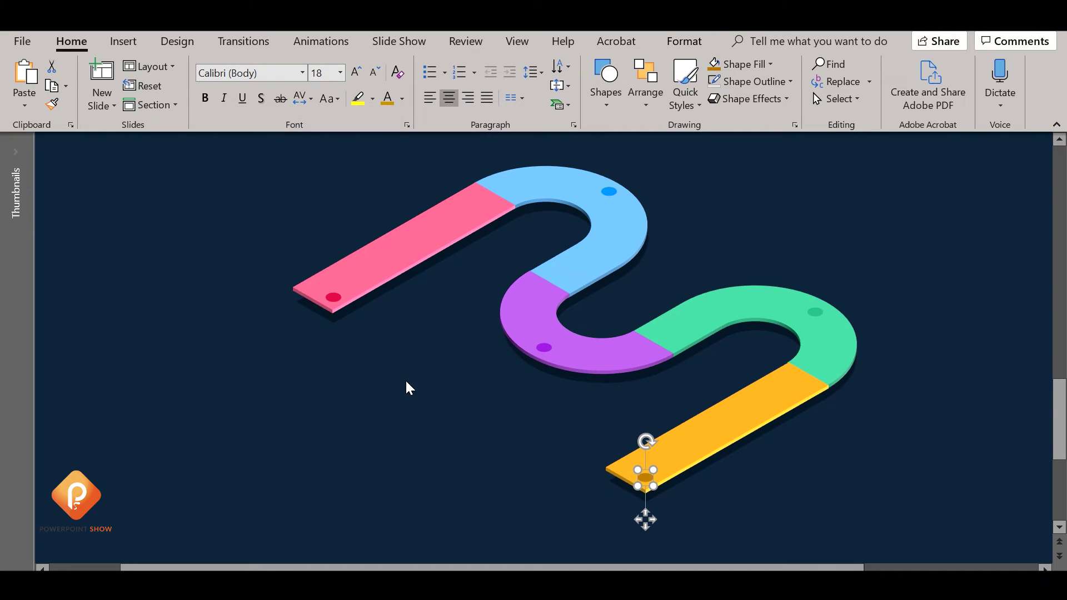
pyautogui.click(408, 388)
pyautogui.scroll(-2, 529, 421)
# - Draw a short white vertical line above the S path
pyautogui.scroll(-1, 515, 421)
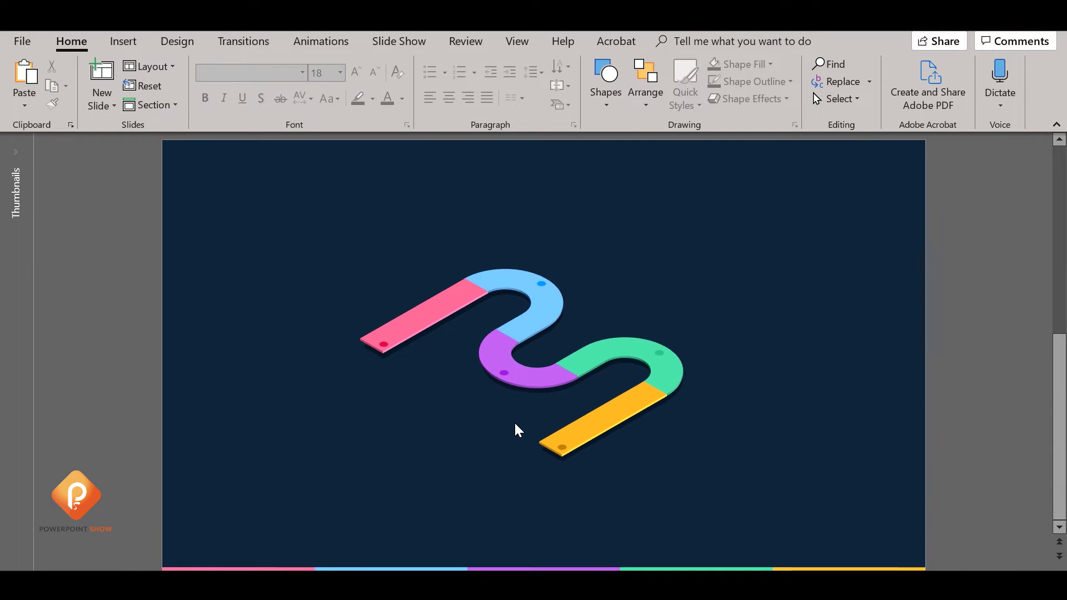
pyautogui.click(607, 105)
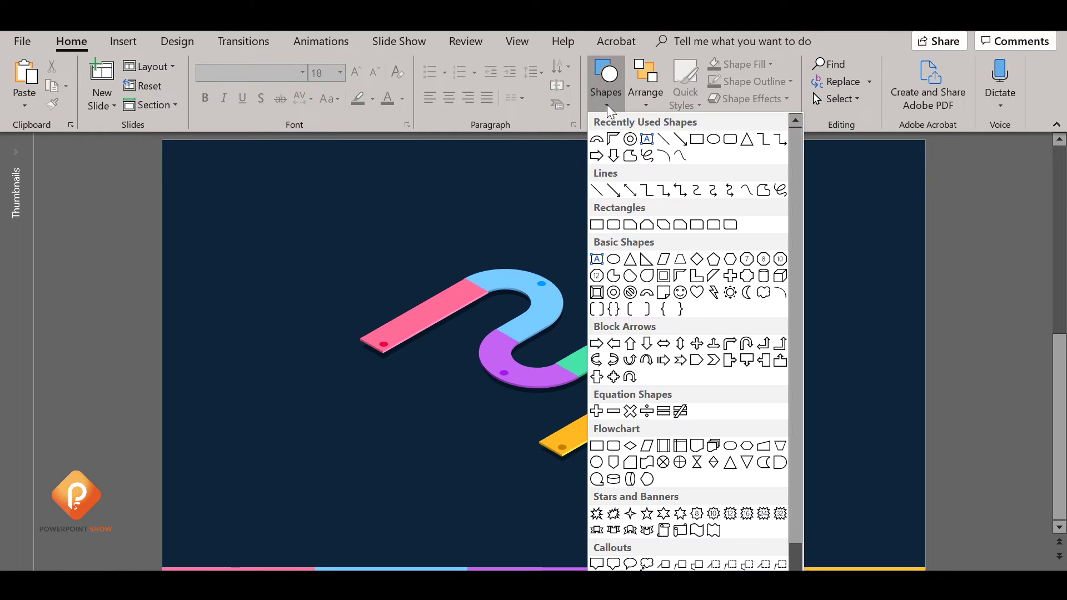
pyautogui.click(663, 149)
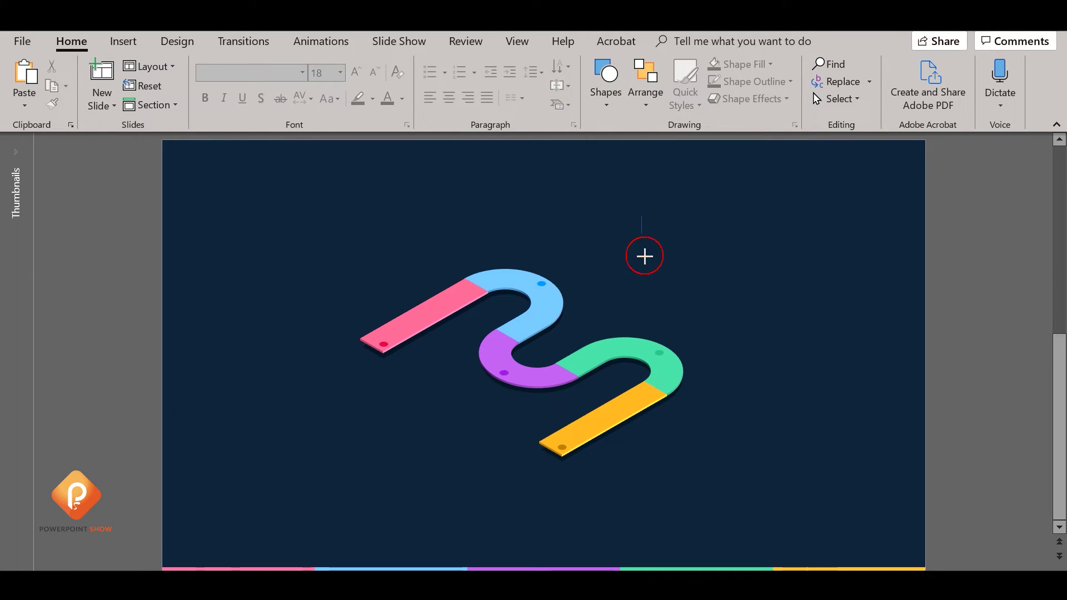
pyautogui.moveTo(643, 245); pyautogui.dragTo(642, 241)
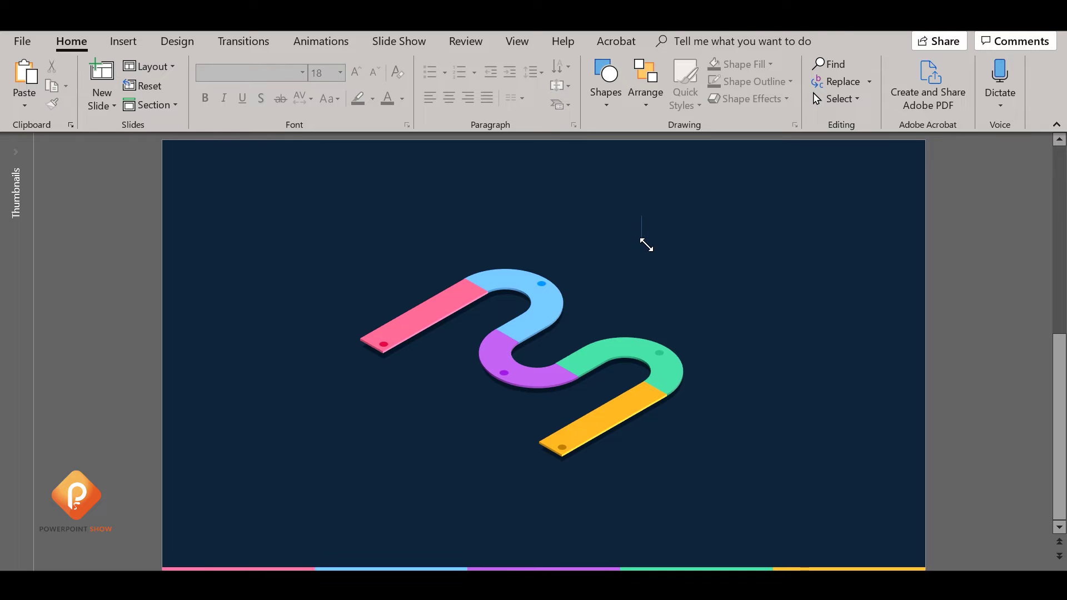
pyautogui.click(761, 82)
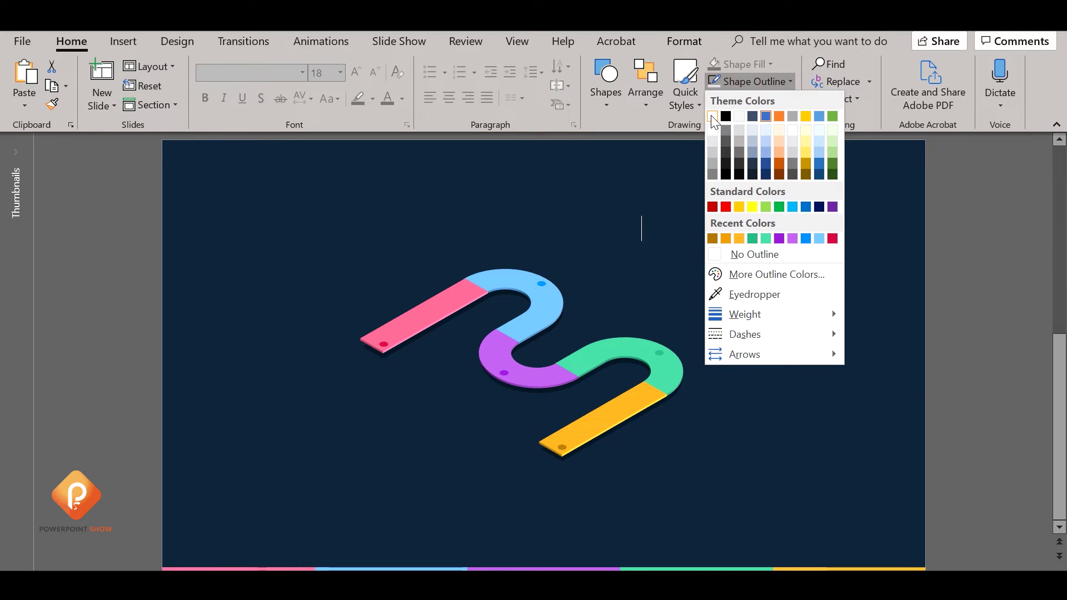
pyautogui.click(713, 117)
# - Make the pole line 2.25 pt with round caps and raise its top end
pyautogui.click(794, 125)
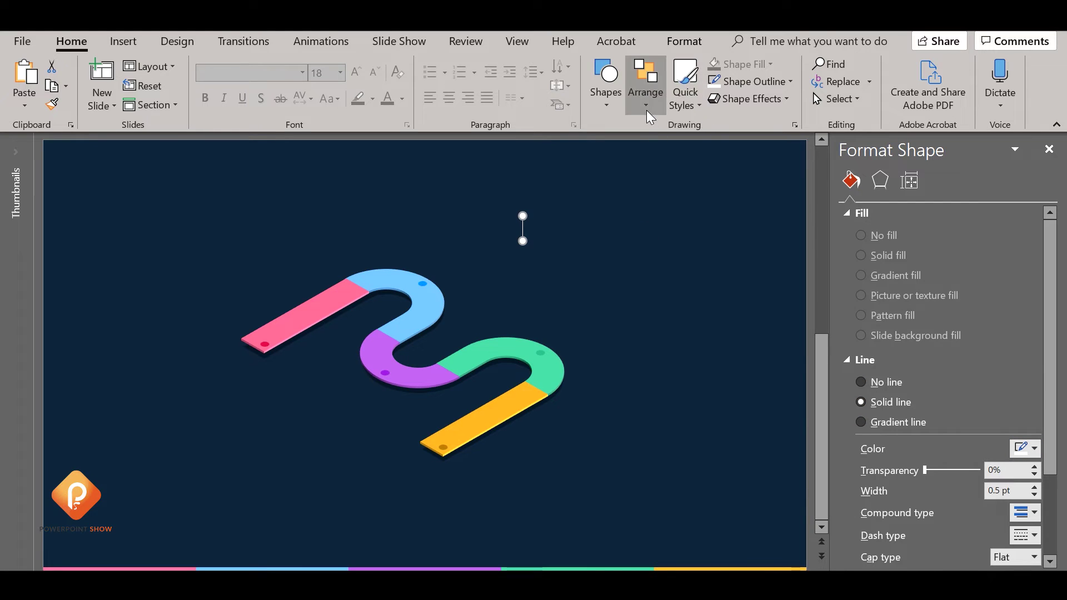
pyautogui.click(758, 82)
pyautogui.moveTo(745, 315)
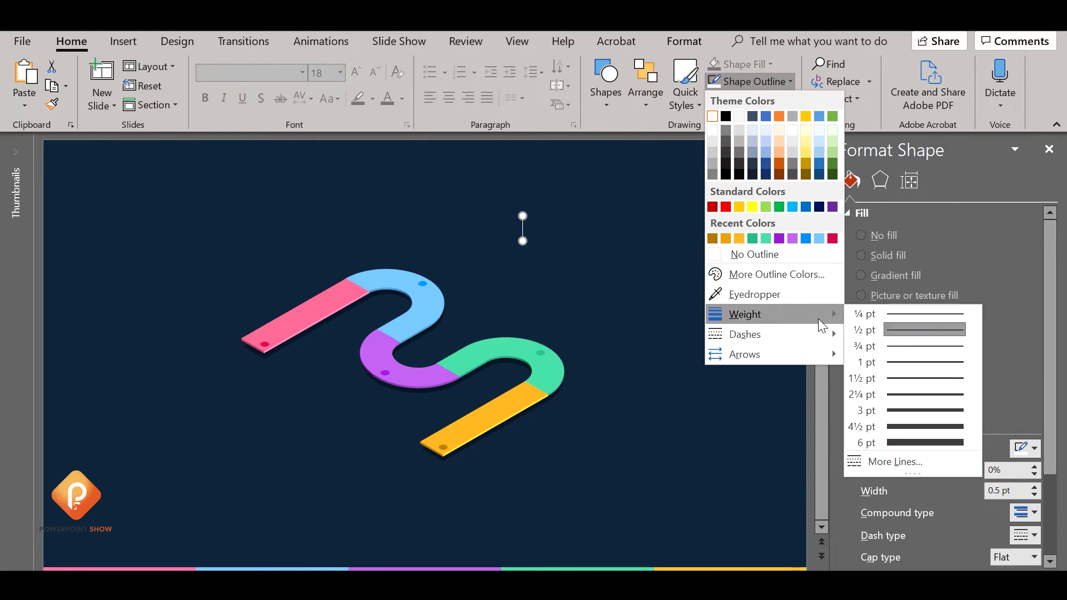
pyautogui.click(927, 395)
pyautogui.click(1034, 558)
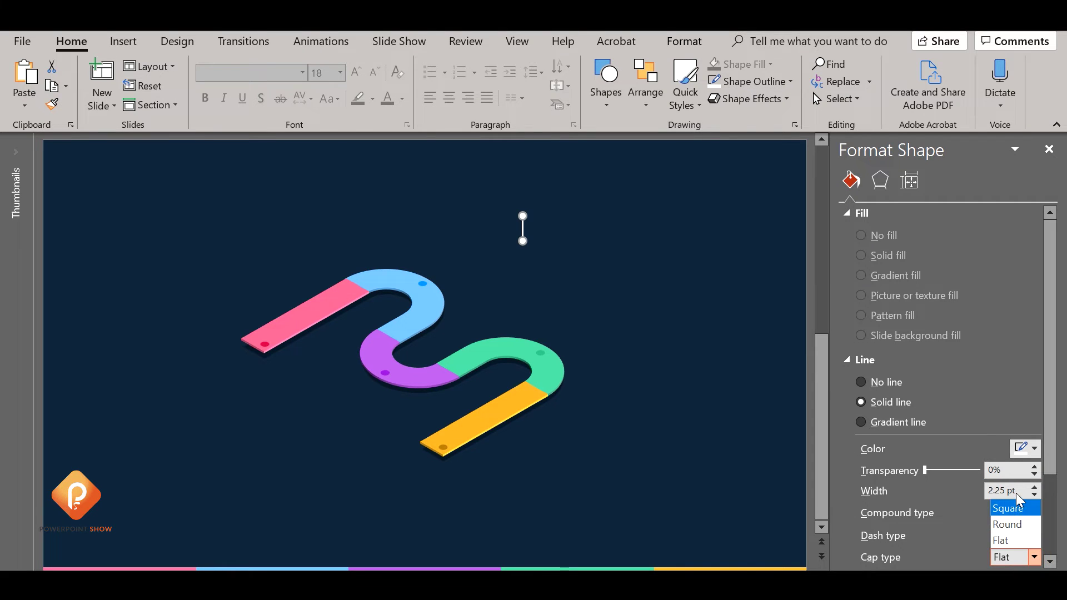
pyautogui.click(1020, 523)
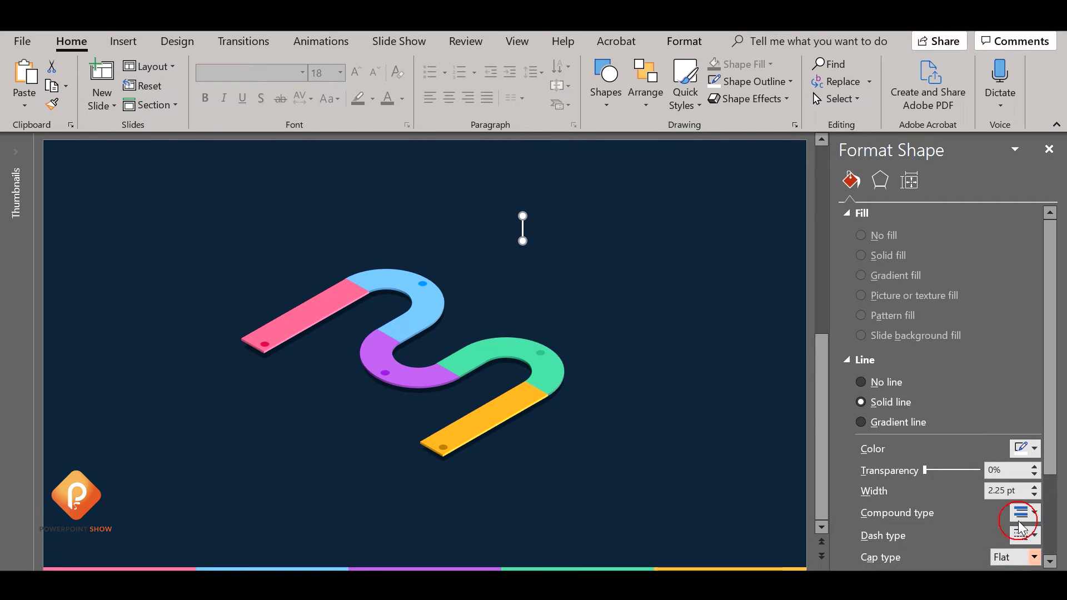
pyautogui.click(1053, 149)
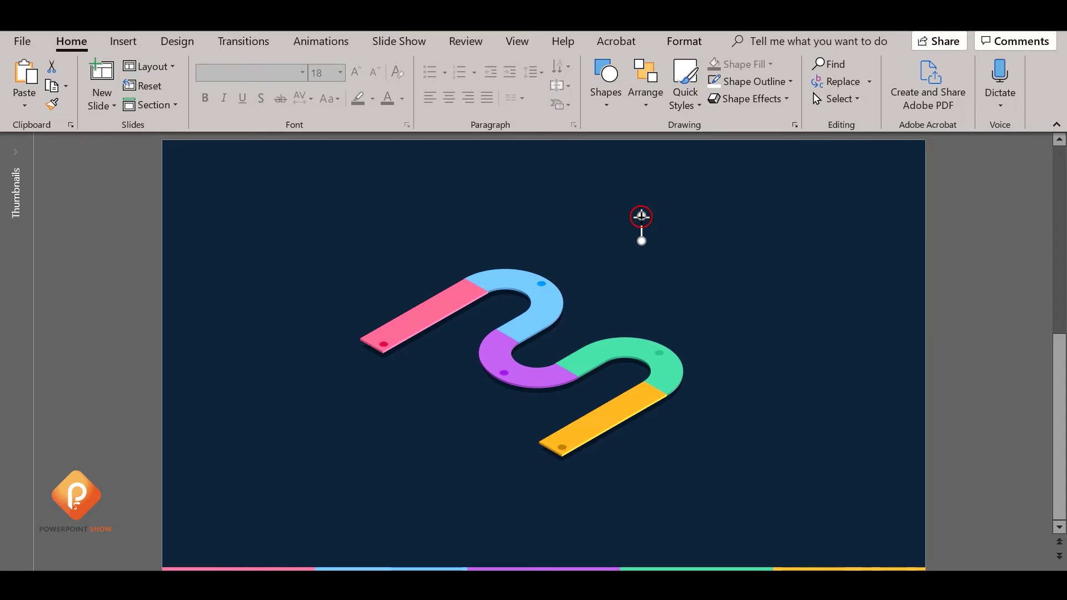
pyautogui.moveTo(641, 216)
pyautogui.mouseDown()
pyautogui.moveTo(640, 208)
pyautogui.moveTo(375, 334)
pyautogui.moveTo(383, 321)
pyautogui.moveTo(723, 242)
pyautogui.mouseUp()
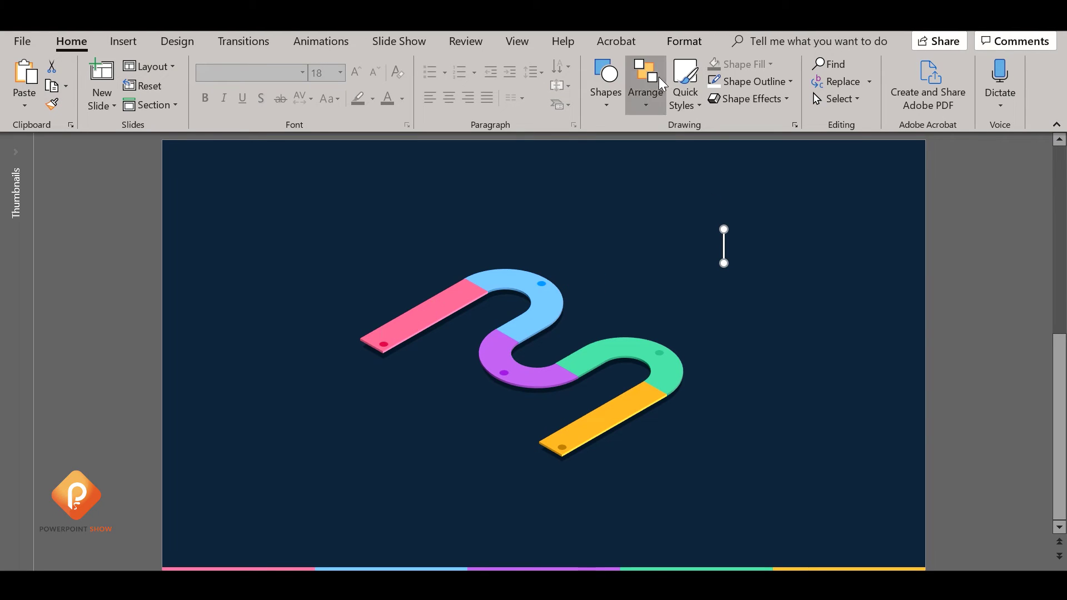
# - Draw a small blue diamond beside the white pole
pyautogui.click(612, 100)
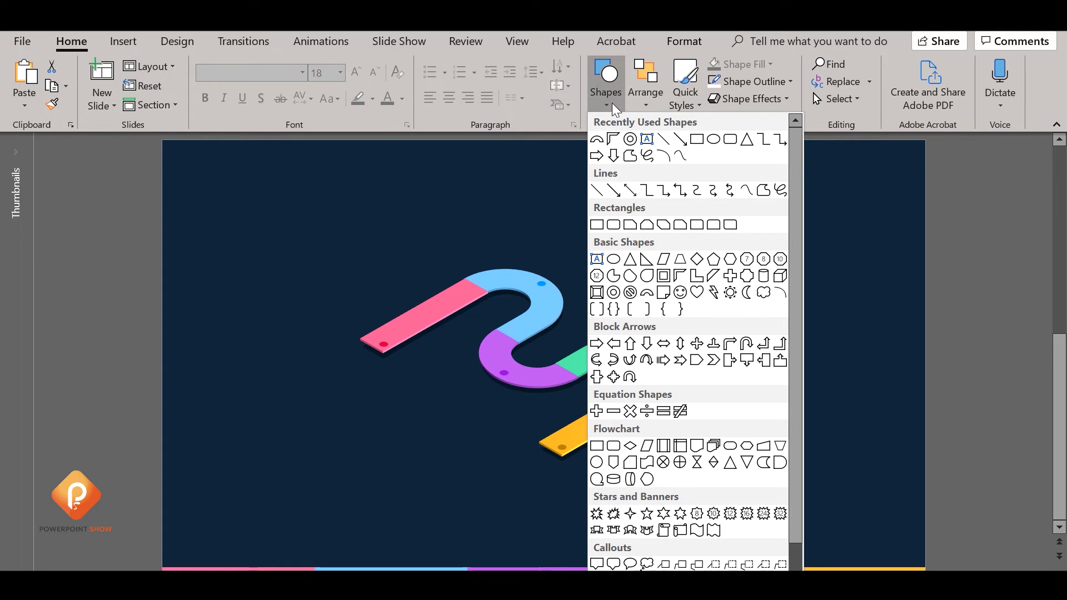
pyautogui.click(697, 259)
pyautogui.moveTo(759, 240); pyautogui.dragTo(809, 273)
pyautogui.click(825, 282)
pyautogui.click(792, 257)
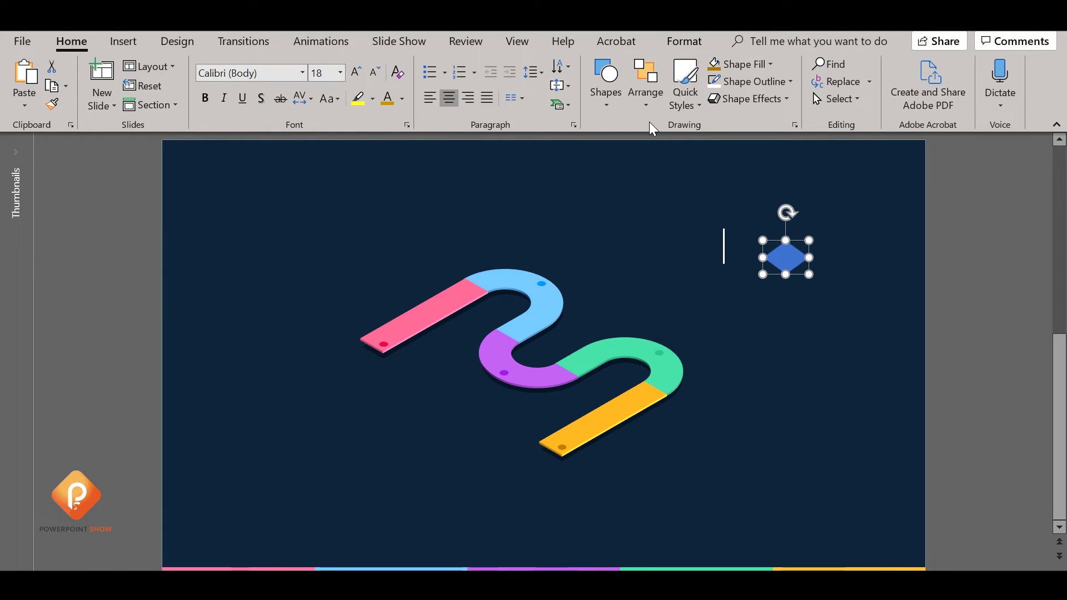
# - Draw a rectangle covering the diamond's left half and select it together with the diamond
pyautogui.click(606, 109)
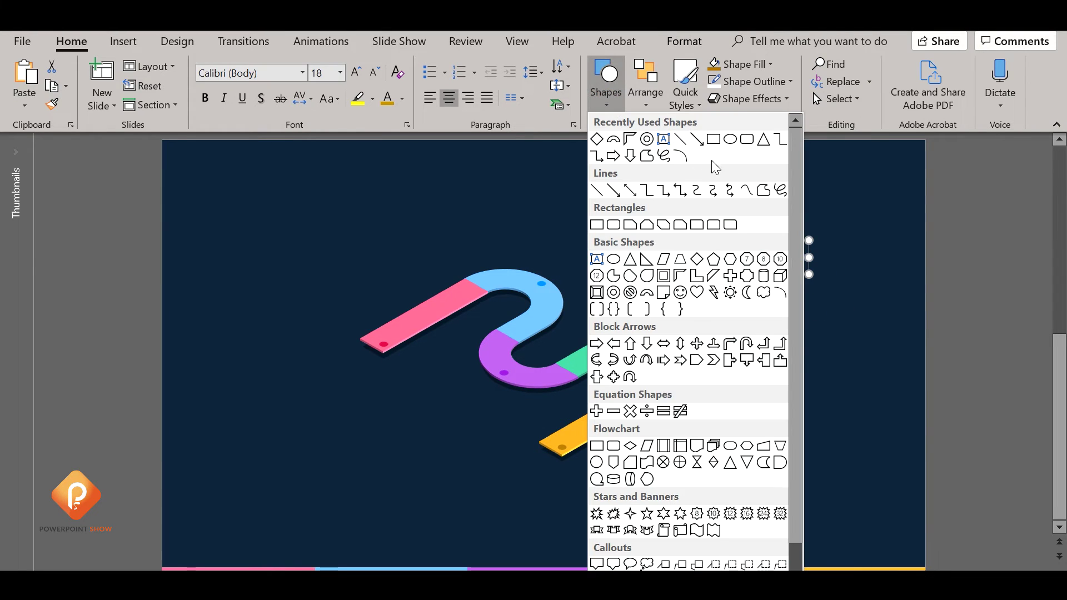
pyautogui.click(680, 139)
pyautogui.moveTo(764, 185); pyautogui.dragTo(795, 321)
pyautogui.hotkey('ctrl', 'z')
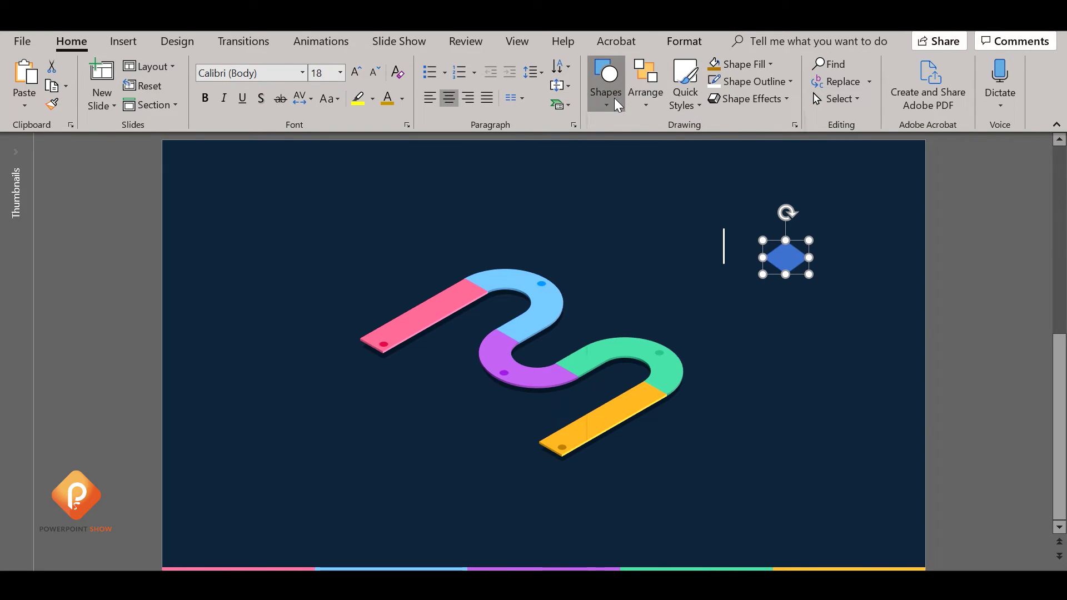
pyautogui.click(614, 98)
pyautogui.click(734, 145)
pyautogui.moveTo(747, 221); pyautogui.dragTo(784, 305)
pyautogui.scroll(3, 785, 305)
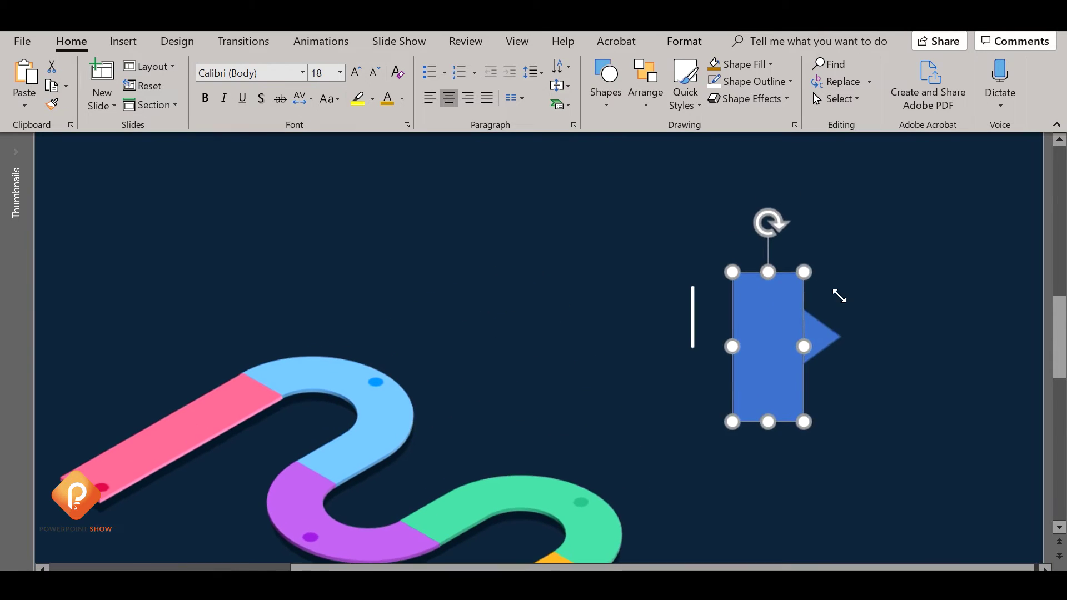
pyautogui.keyDown('shift'); pyautogui.click(827, 337); pyautogui.keyUp('shift')
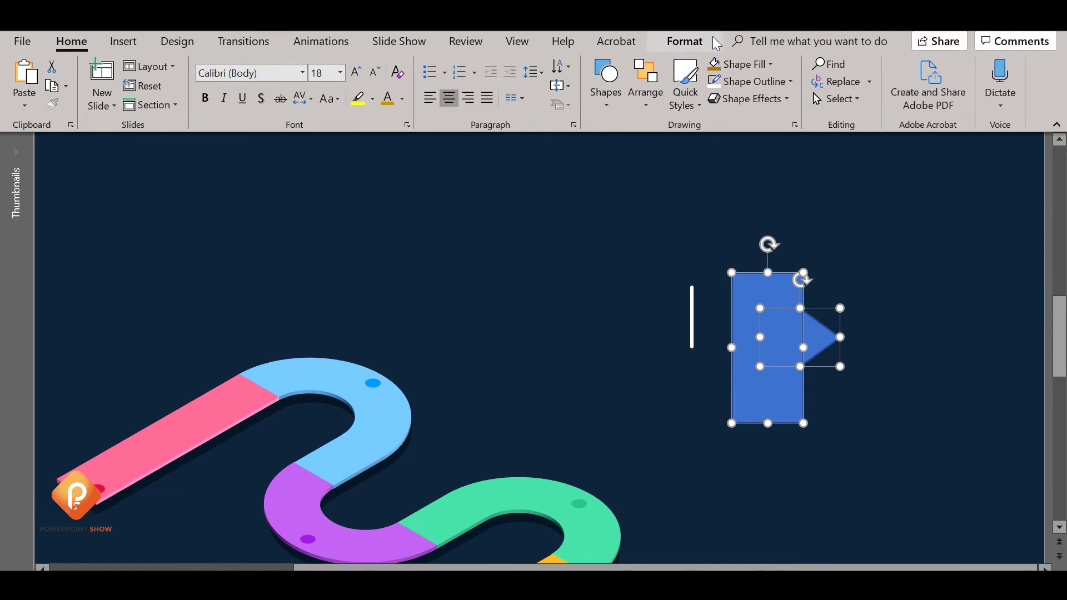
# - Fragment the rectangle and diamond with Merge Shapes, deleting every piece except the right triangle
pyautogui.click(694, 42)
pyautogui.click(166, 98)
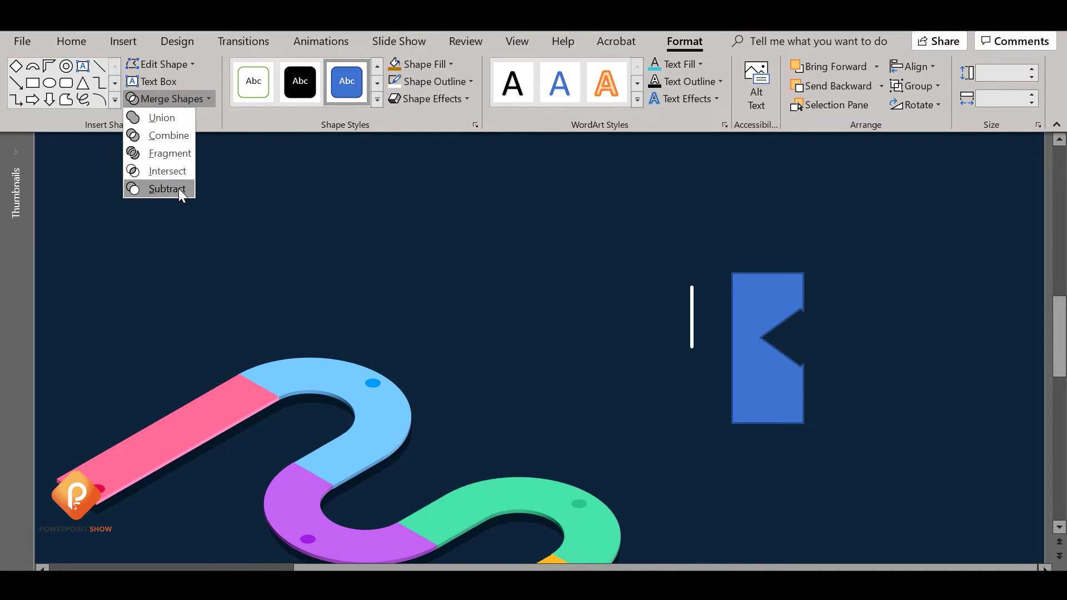
pyautogui.click(181, 157)
pyautogui.click(810, 245)
pyautogui.click(786, 302)
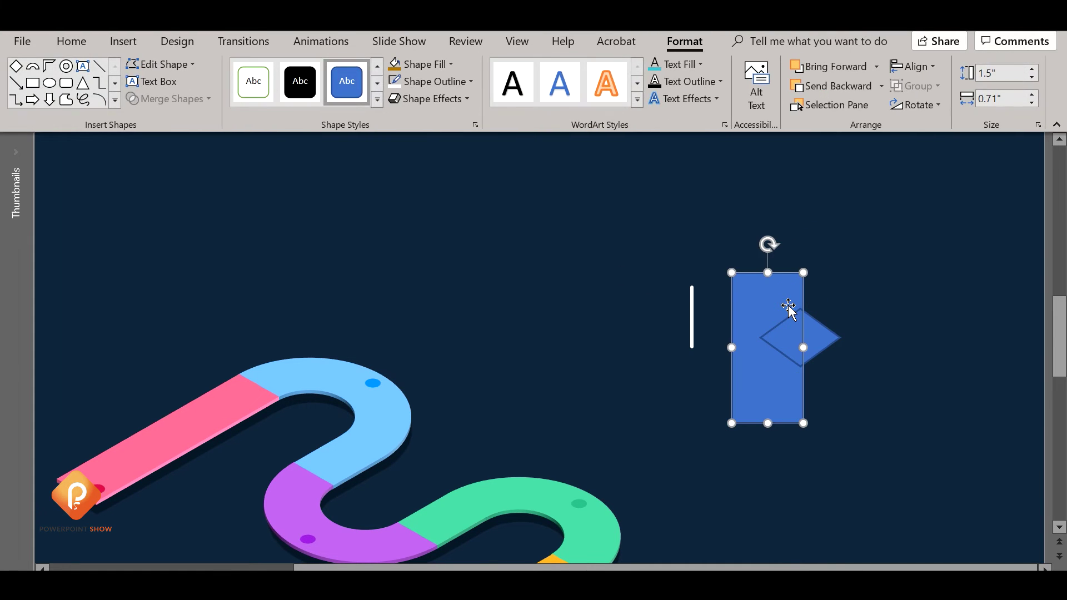
pyautogui.press('Delete')
pyautogui.click(788, 318)
pyautogui.press('Delete')
# - Remove the triangle's outline and fit it snugly against the top of the pole
pyautogui.click(822, 339)
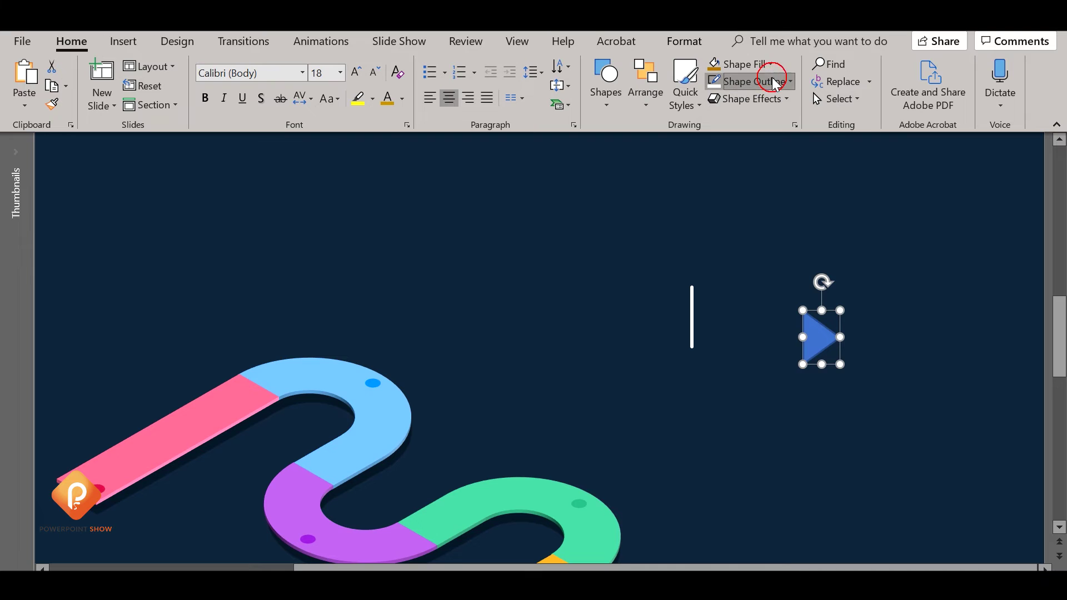
pyautogui.click(722, 81)
pyautogui.click(755, 254)
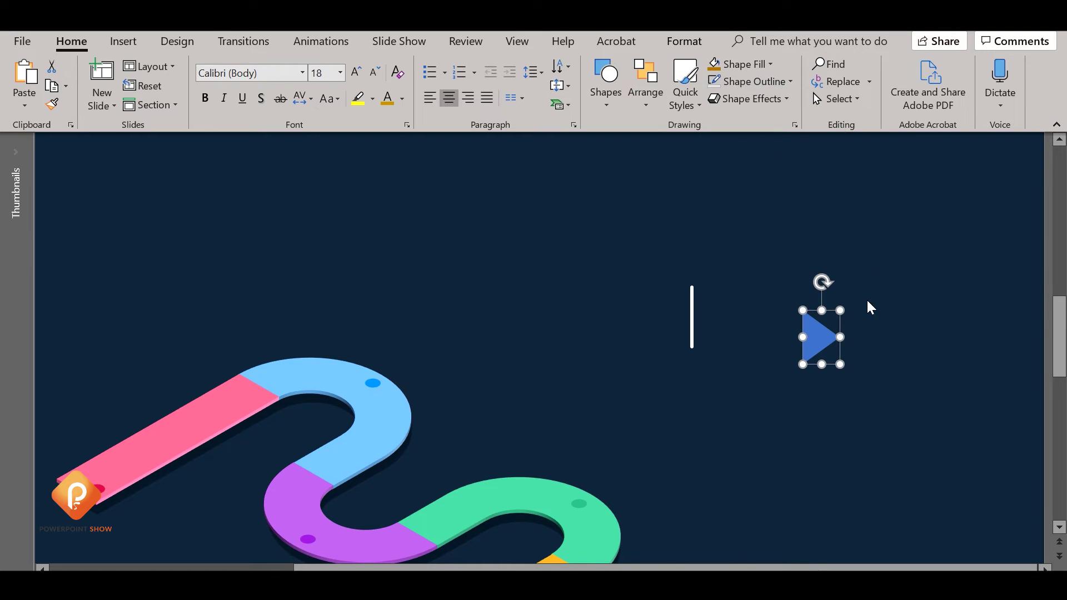
pyautogui.moveTo(822, 341)
pyautogui.mouseDown()
pyautogui.moveTo(715, 281)
pyautogui.moveTo(725, 274)
pyautogui.moveTo(717, 299)
pyautogui.mouseUp()
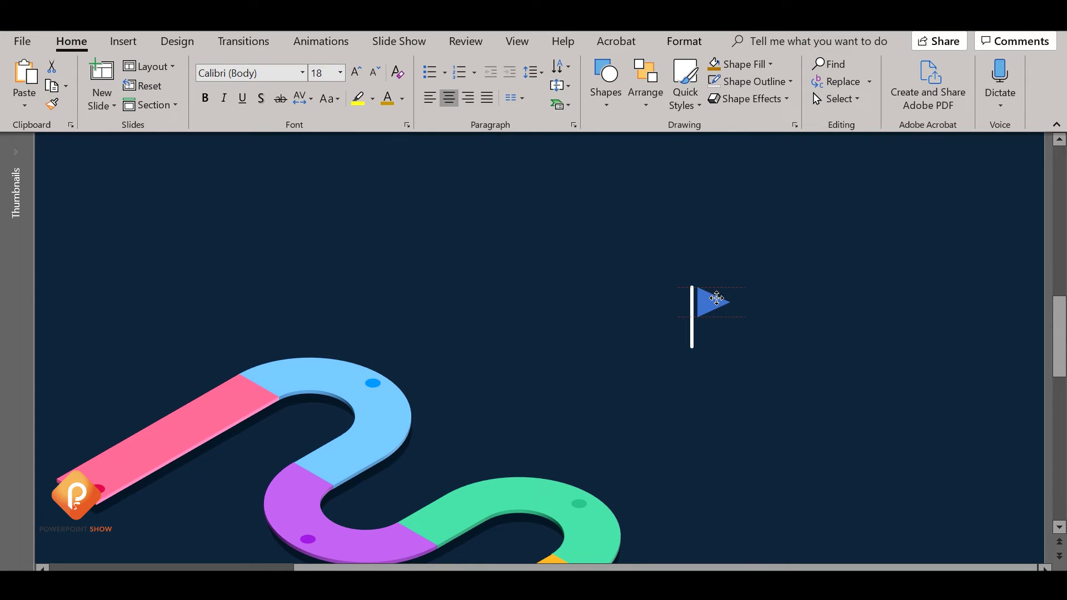
pyautogui.keyDown('ctrl'); pyautogui.scroll(3, 739, 292); pyautogui.keyUp('ctrl')
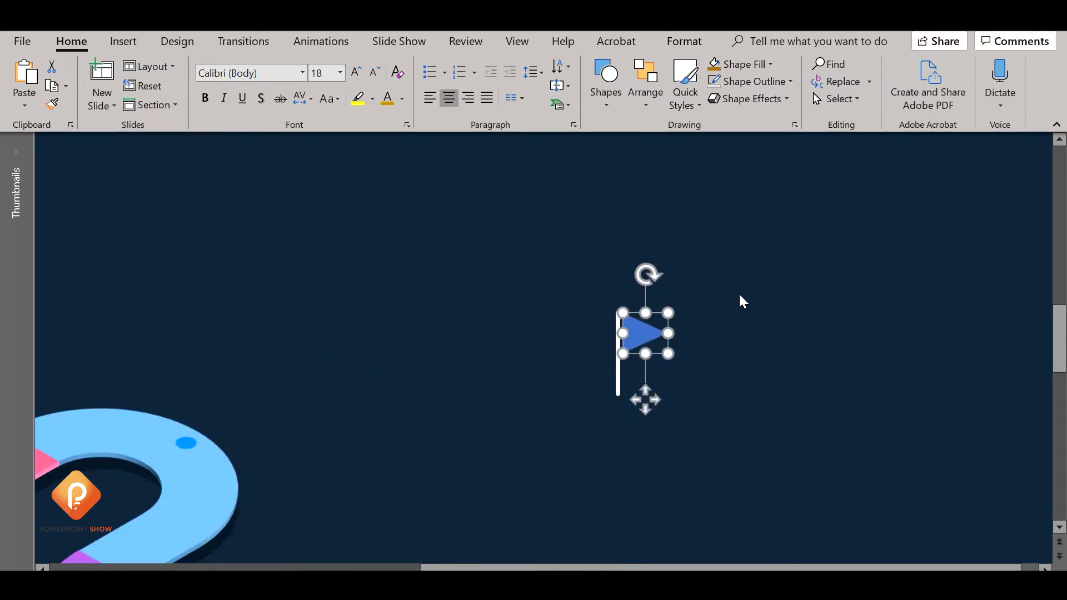
pyautogui.moveTo(559, 378); pyautogui.dragTo(518, 333)
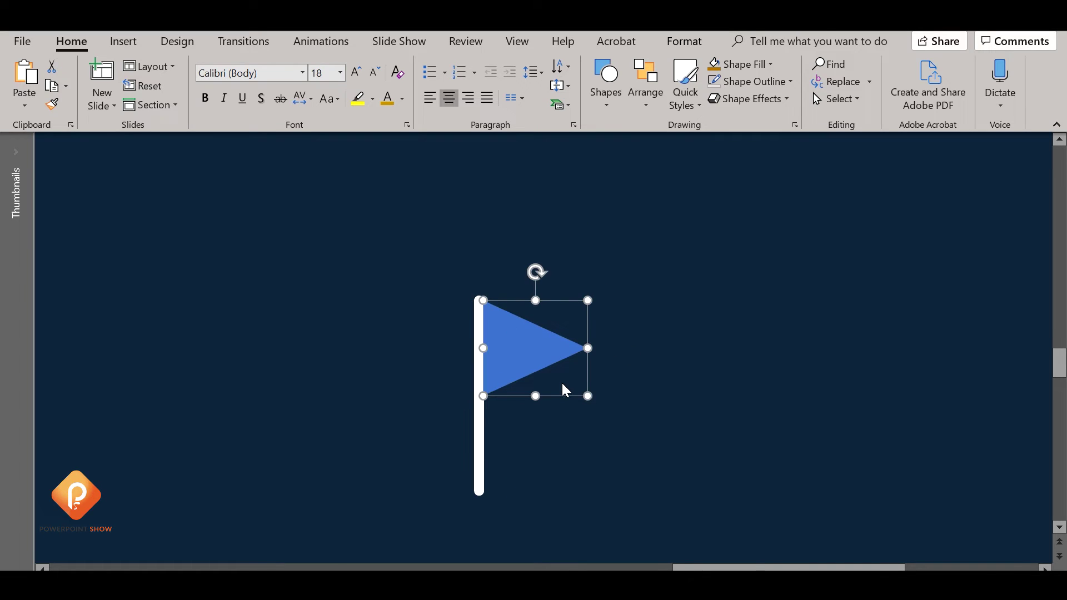
pyautogui.moveTo(589, 396); pyautogui.dragTo(558, 382)
# - Fill the flag with the pink bar's colour using the Eyedropper
pyautogui.click(745, 64)
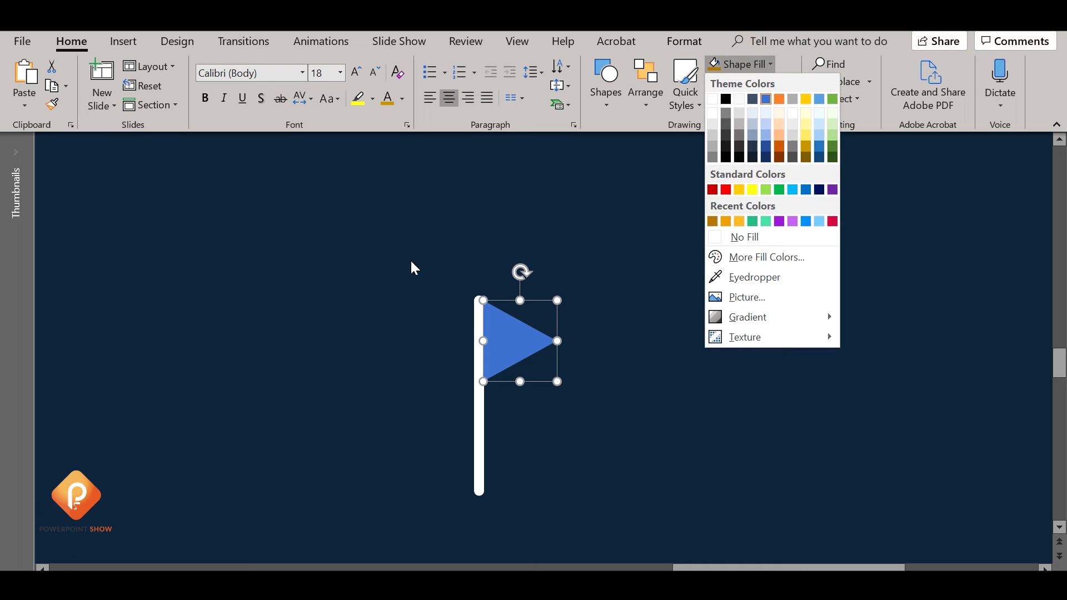
pyautogui.click(740, 221)
pyautogui.keyDown('ctrl'); pyautogui.scroll(-5, 692, 307); pyautogui.keyUp('ctrl')
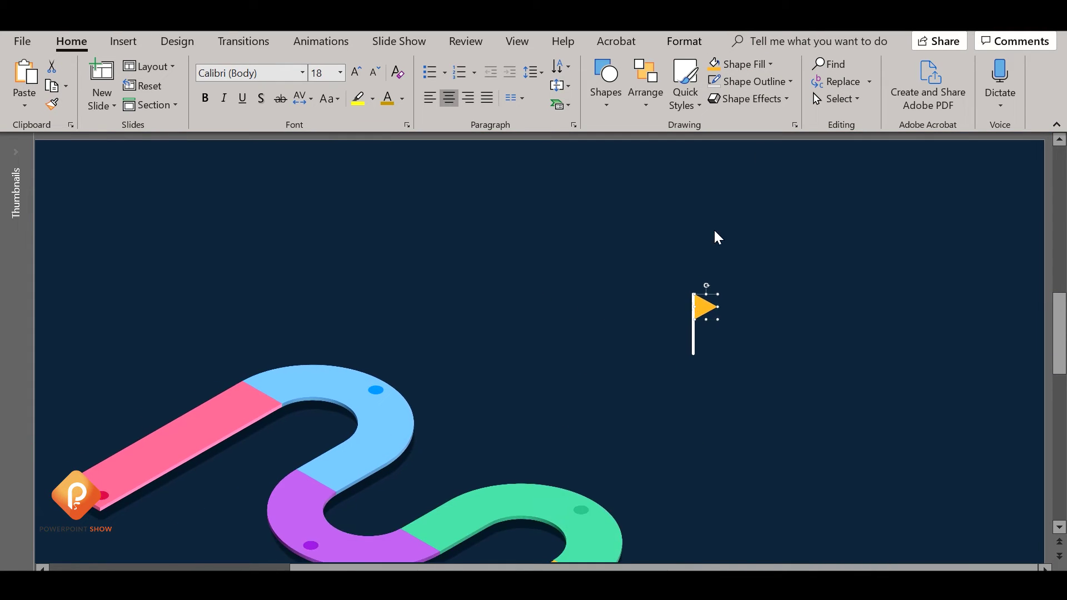
pyautogui.click(771, 65)
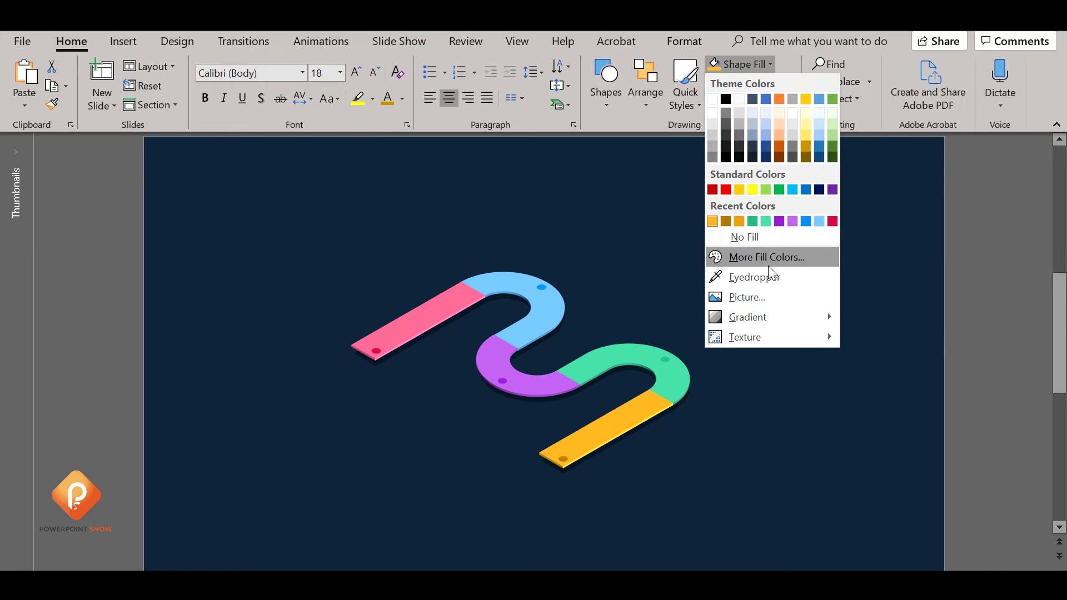
pyautogui.click(761, 278)
pyautogui.click(382, 333)
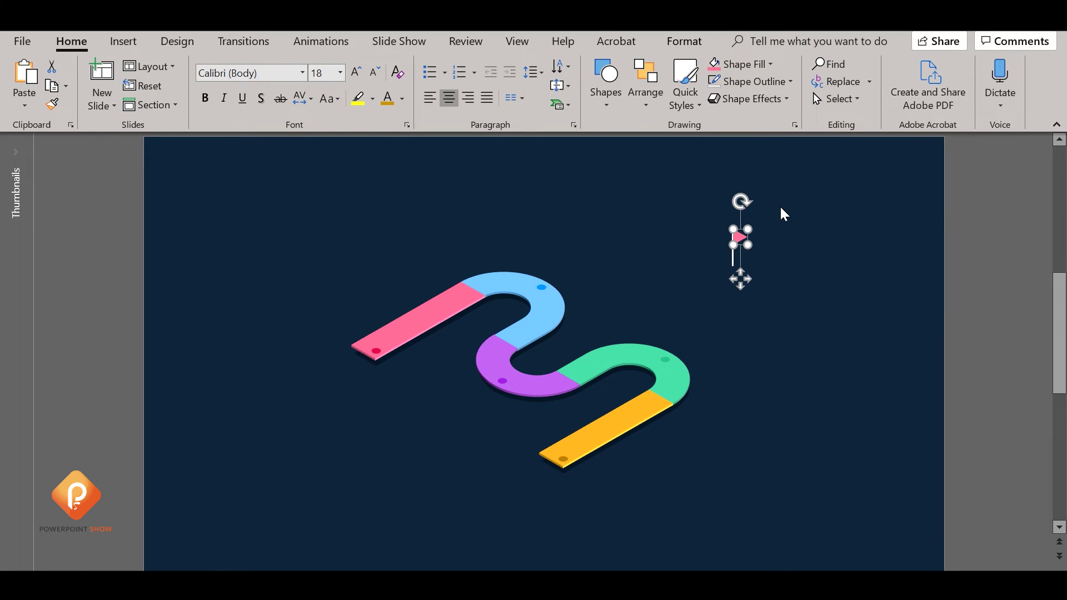
# - Group the flag with its pole and plant it on the pink segment's end dot
pyautogui.click(781, 206)
pyautogui.moveTo(817, 173); pyautogui.dragTo(662, 328)
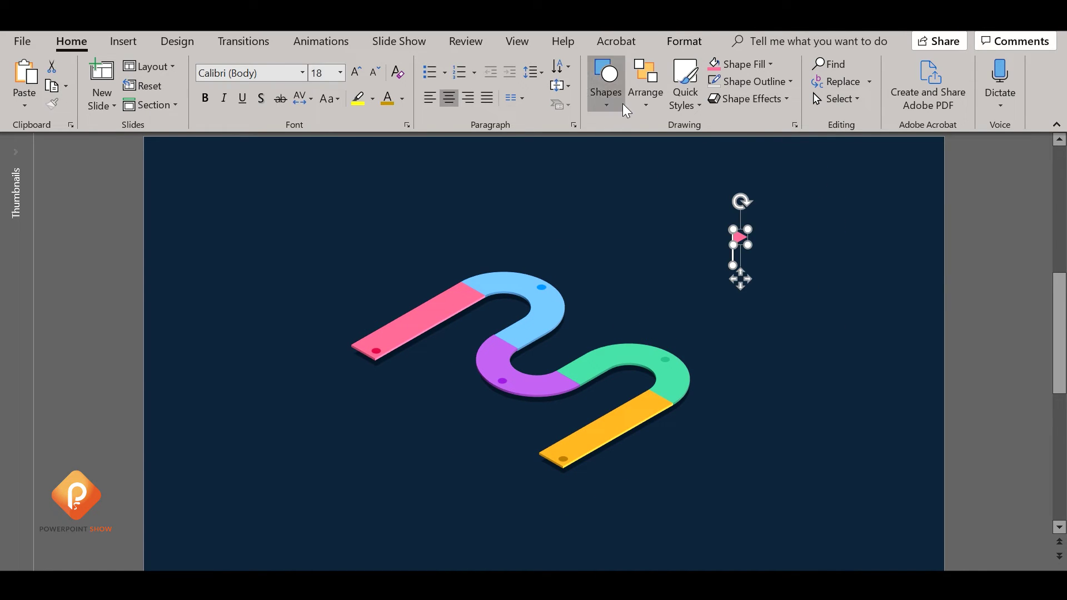
pyautogui.click(640, 104)
pyautogui.click(660, 248)
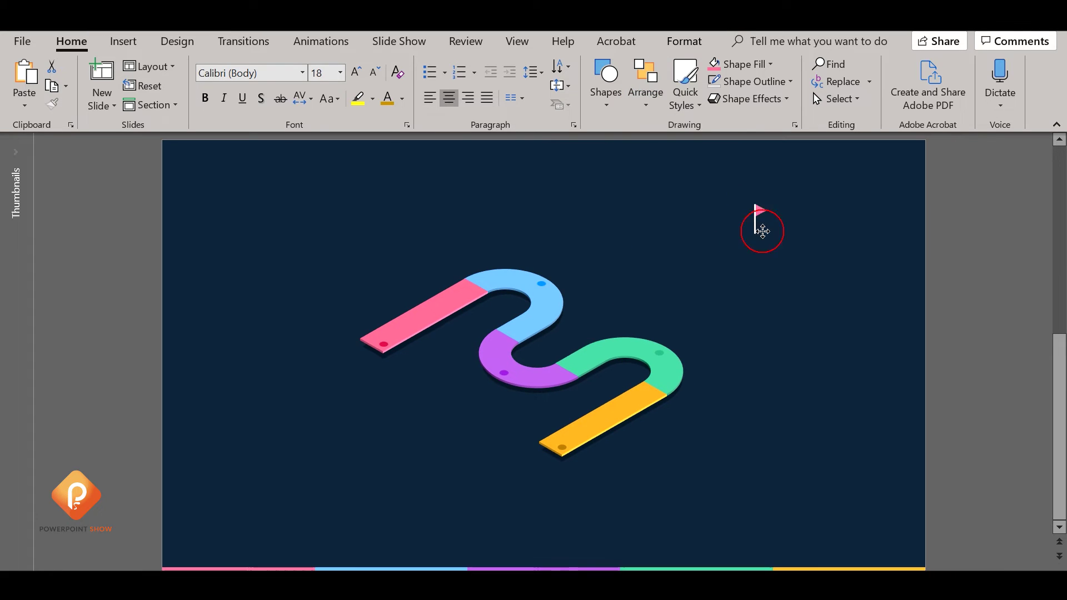
pyautogui.moveTo(762, 231)
pyautogui.mouseDown()
pyautogui.moveTo(722, 232)
pyautogui.moveTo(399, 335)
pyautogui.mouseUp()
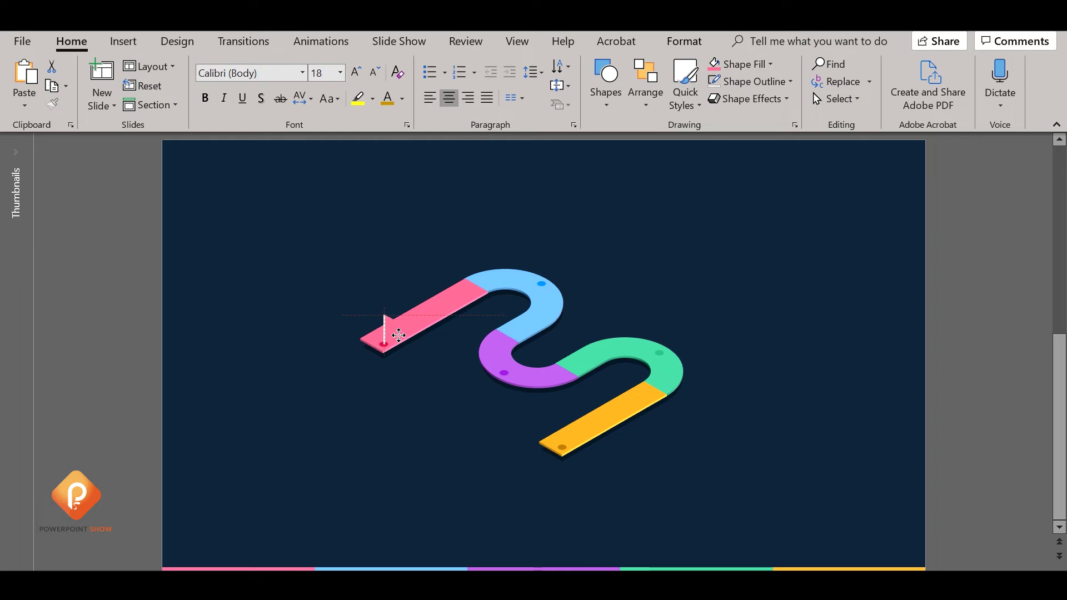
pyautogui.moveTo(399, 335); pyautogui.dragTo(399, 335)
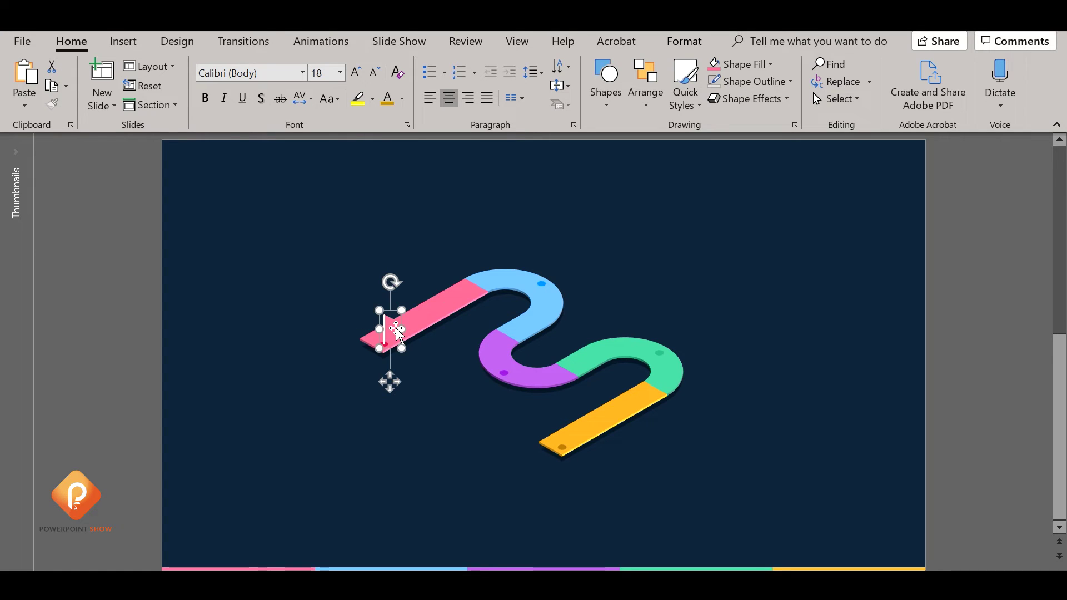
# - Re-sample the pink segment's colour with the Eyedropper so the flag matches exactly
pyautogui.click(772, 65)
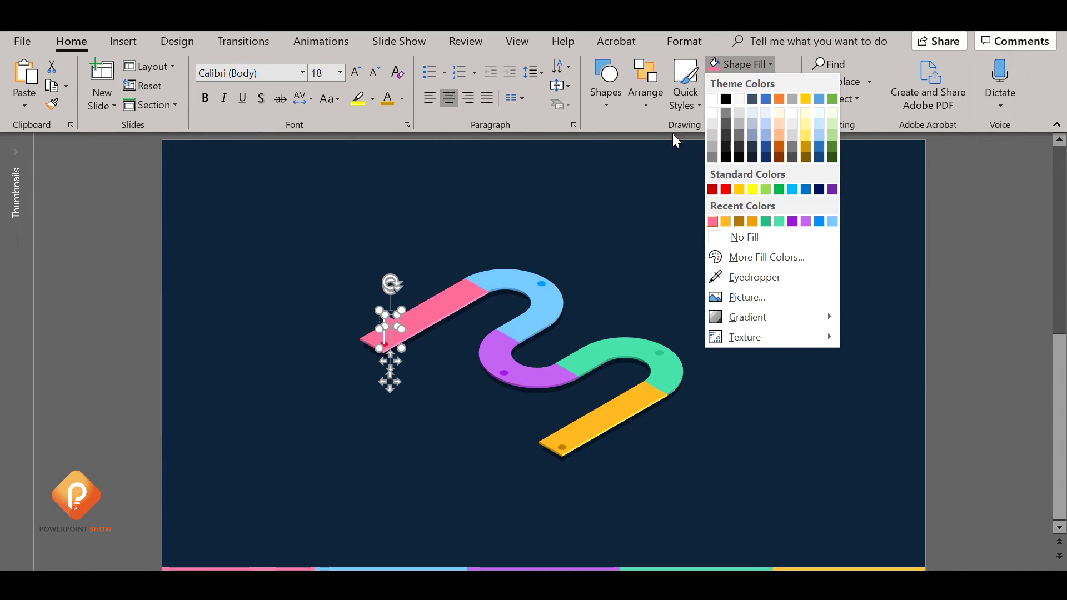
pyautogui.click(748, 275)
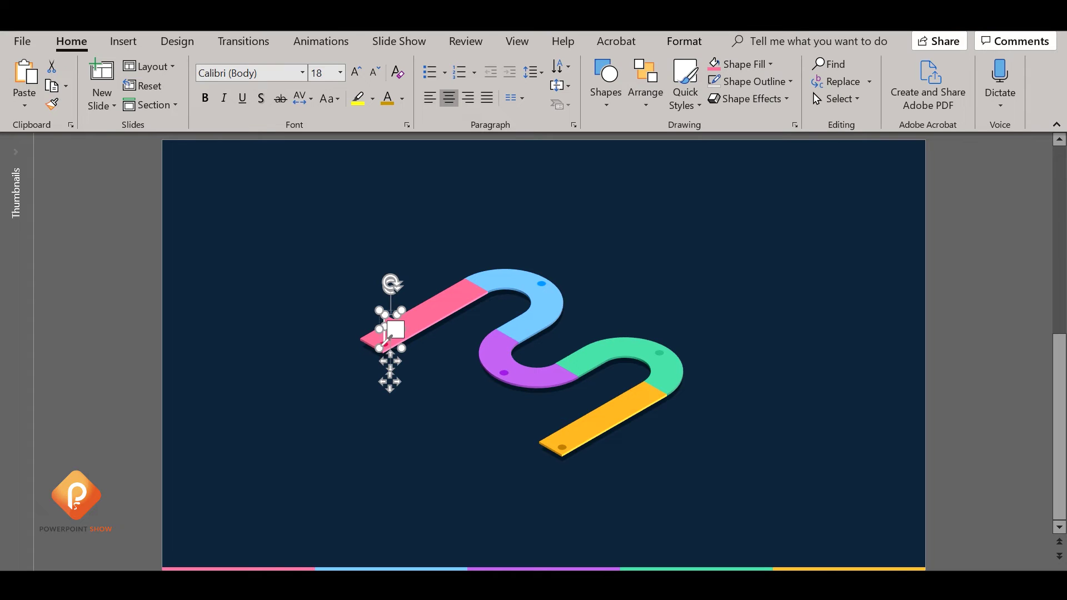
pyautogui.click(385, 344)
pyautogui.click(346, 300)
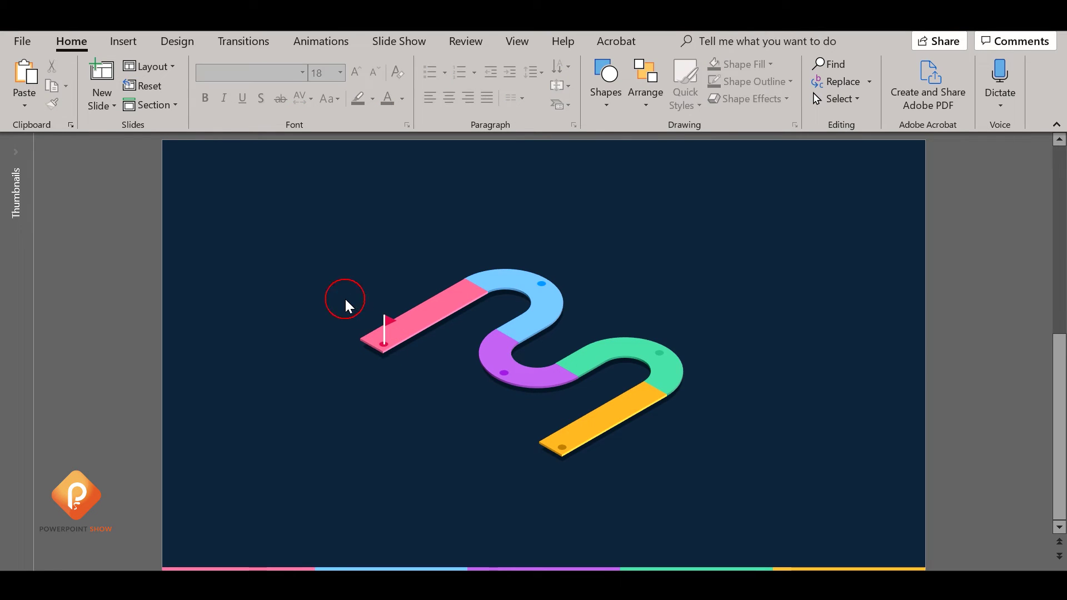
# - Duplicate the flag onto the blue, purple and green dots, plus one more for the yellow bar
pyautogui.click(384, 317)
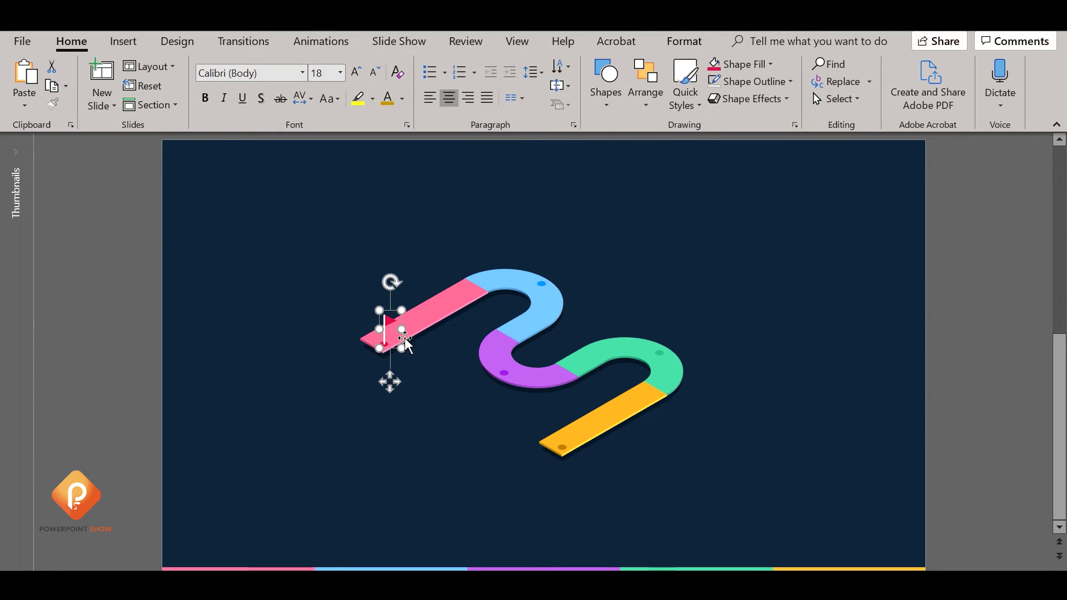
pyautogui.moveTo(397, 340)
pyautogui.mouseDown()
pyautogui.moveTo(453, 345)
pyautogui.moveTo(559, 277)
pyautogui.mouseUp()
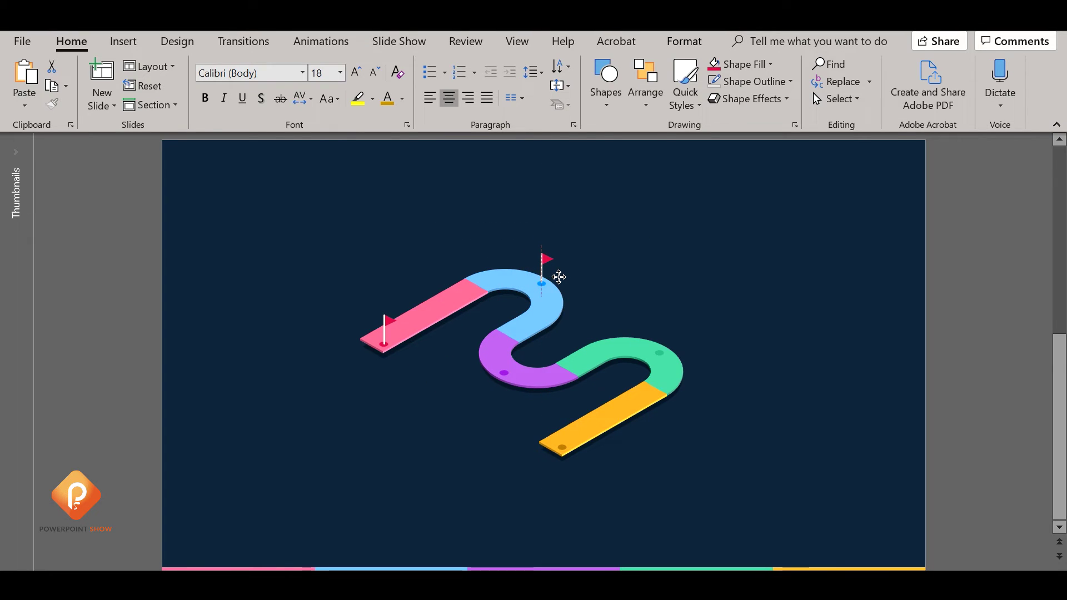
pyautogui.click(559, 277)
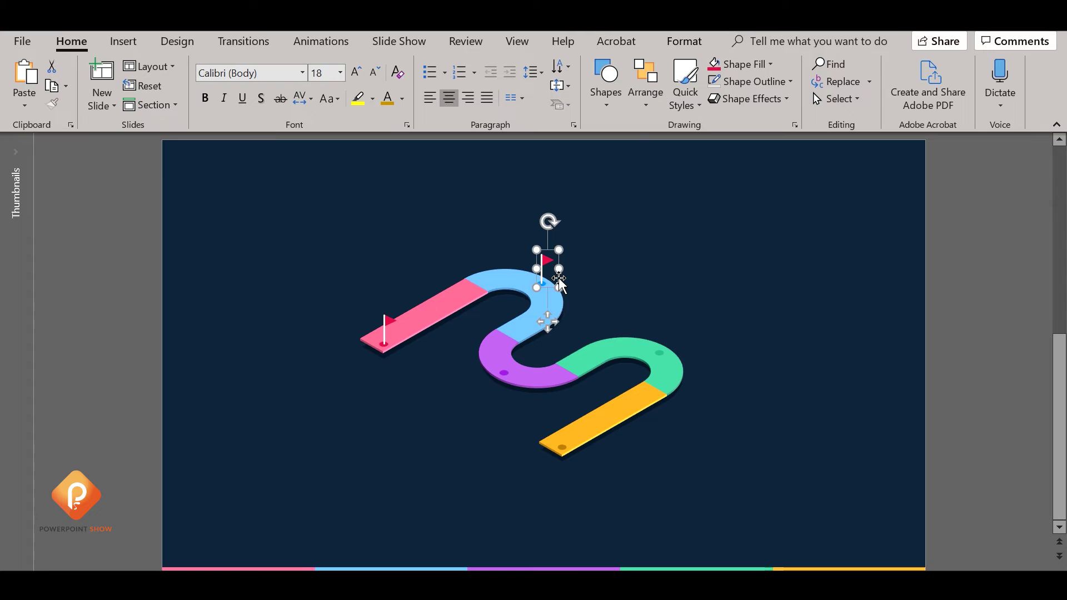
pyautogui.moveTo(559, 277)
pyautogui.mouseDown()
pyautogui.moveTo(557, 353)
pyautogui.moveTo(521, 368)
pyautogui.mouseUp()
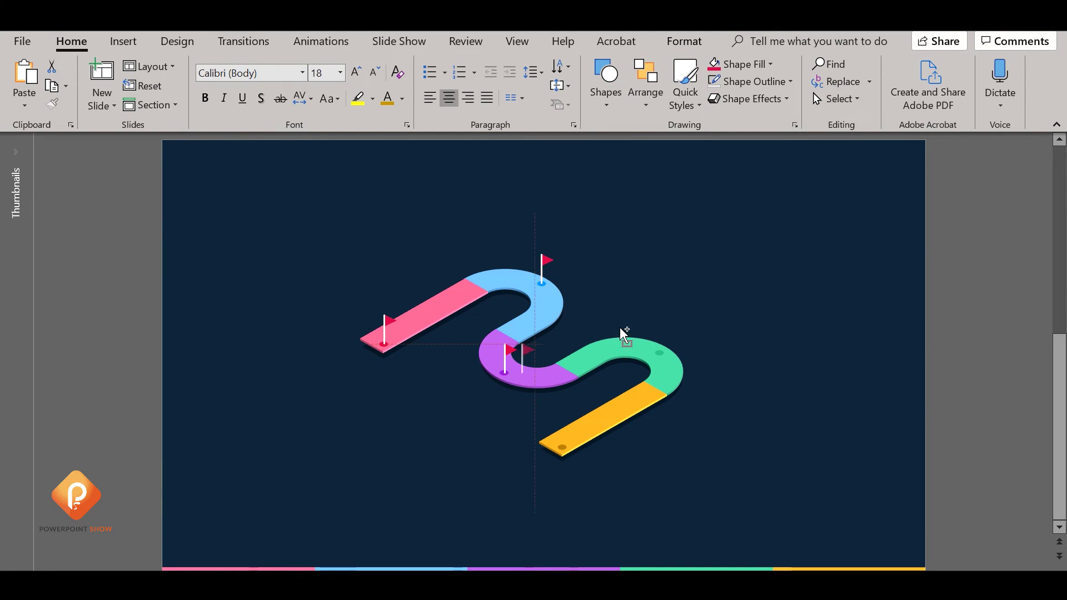
pyautogui.moveTo(506, 361)
pyautogui.mouseDown()
pyautogui.moveTo(657, 361)
pyautogui.moveTo(676, 348)
pyautogui.moveTo(745, 385)
pyautogui.moveTo(595, 428)
pyautogui.moveTo(584, 447)
pyautogui.mouseUp()
pyautogui.click(742, 356)
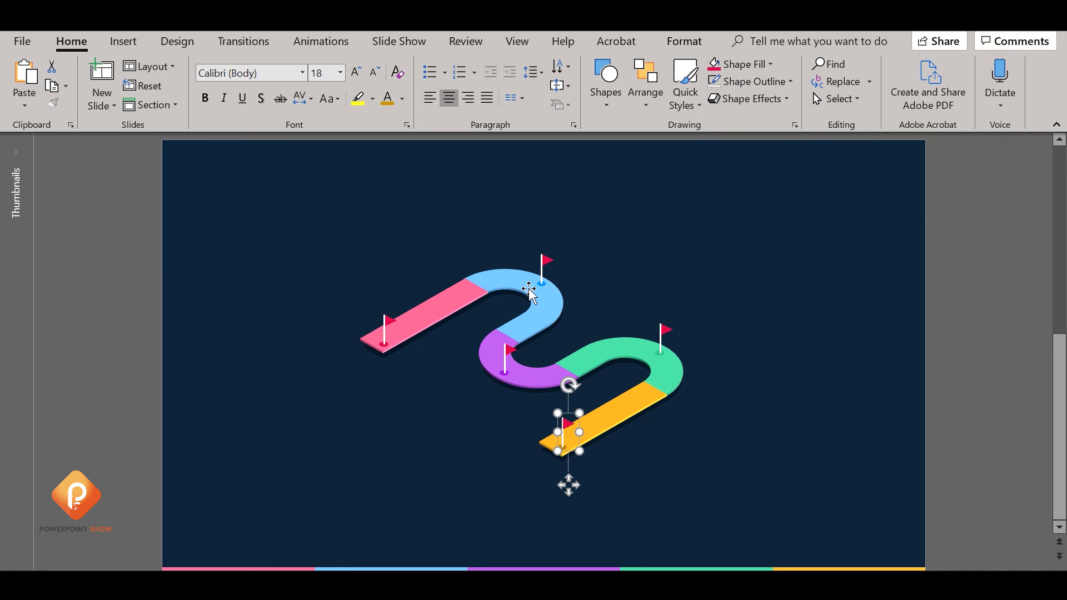
# - Colour the blue segment's flag triangle blue with the Eyedropper
pyautogui.click(546, 261)
pyautogui.scroll(5, 545, 266)
pyautogui.click(543, 322)
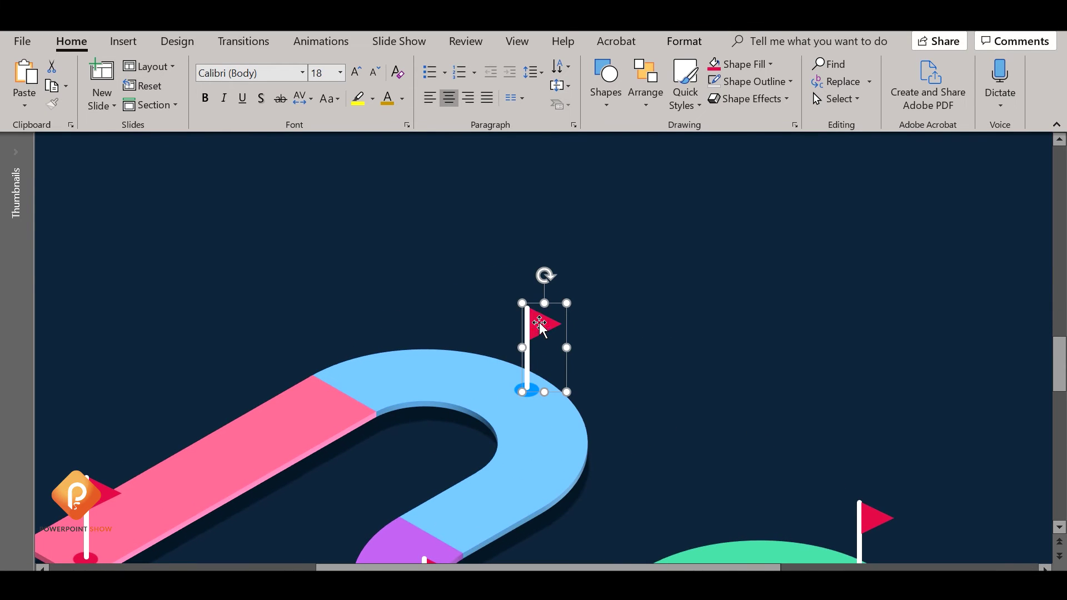
pyautogui.click(732, 67)
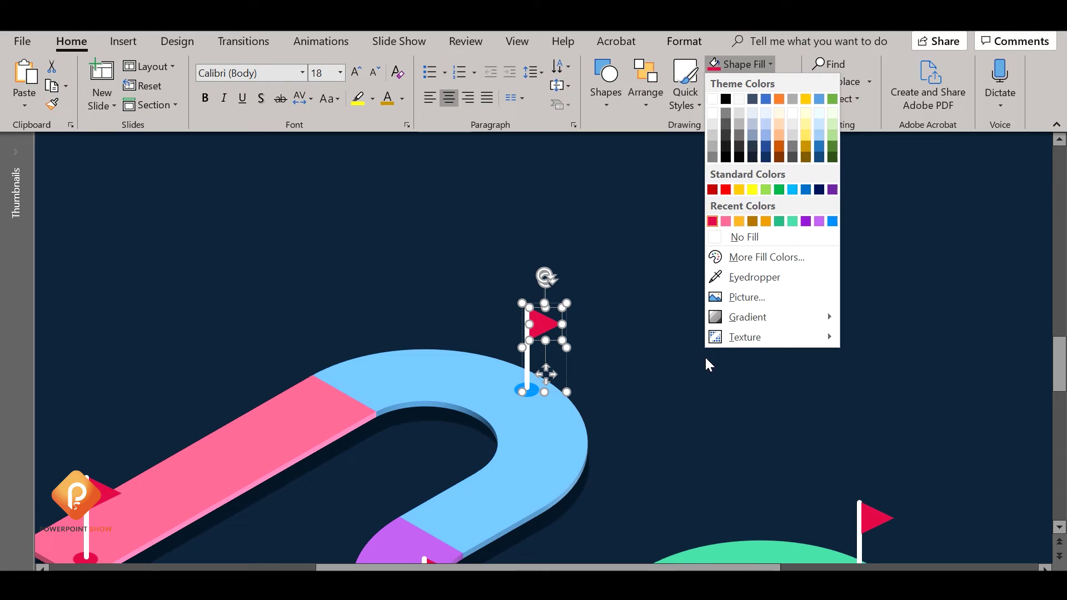
pyautogui.click(750, 274)
pyautogui.click(530, 390)
pyautogui.click(531, 390)
pyautogui.scroll(-3, 696, 456)
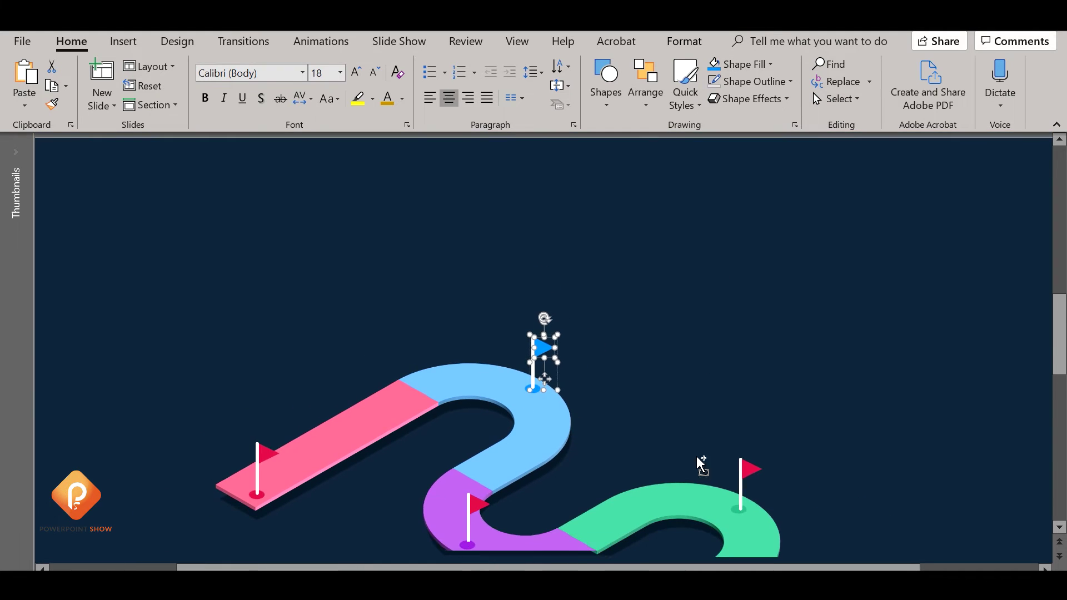
# - Recolour the green and purple segments' flag triangles to match their paths
pyautogui.click(752, 467)
pyautogui.scroll(3, 751, 466)
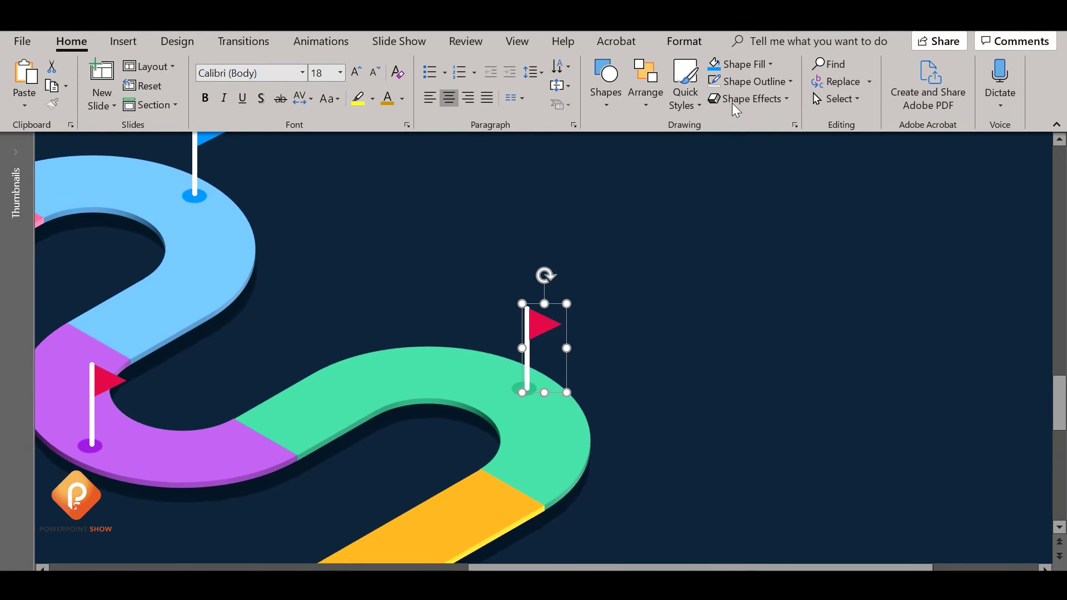
pyautogui.click(564, 312)
pyautogui.click(769, 63)
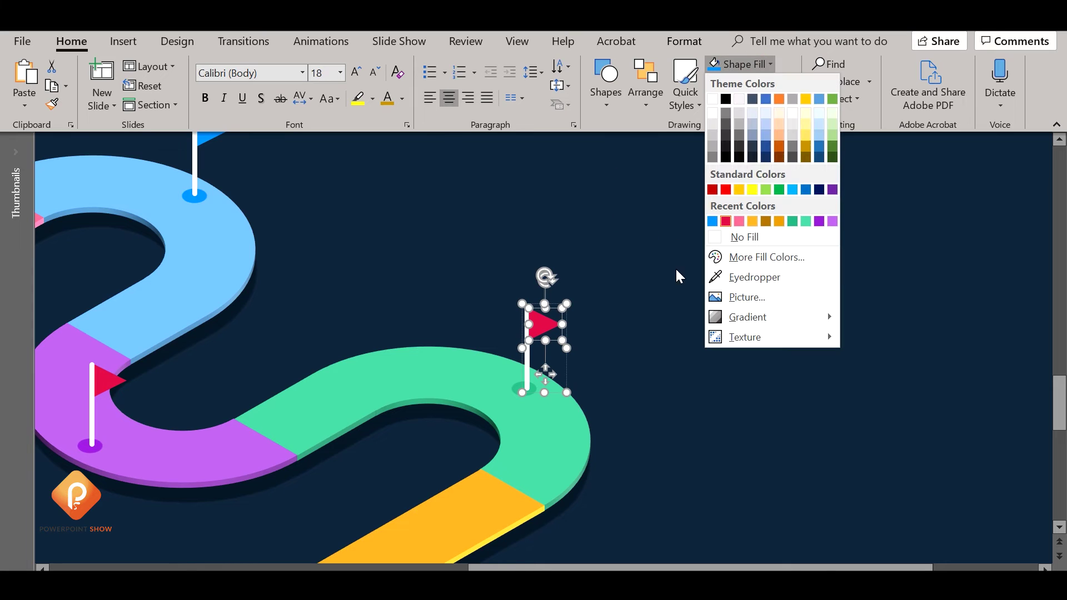
pyautogui.click(736, 272)
pyautogui.click(521, 387)
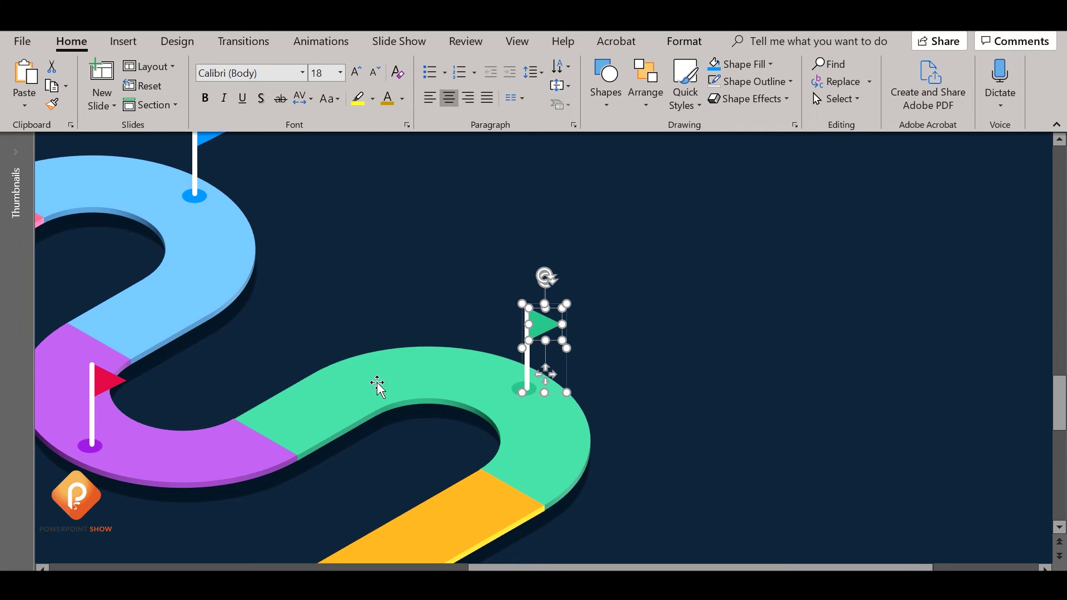
pyautogui.click(111, 379)
pyautogui.click(110, 378)
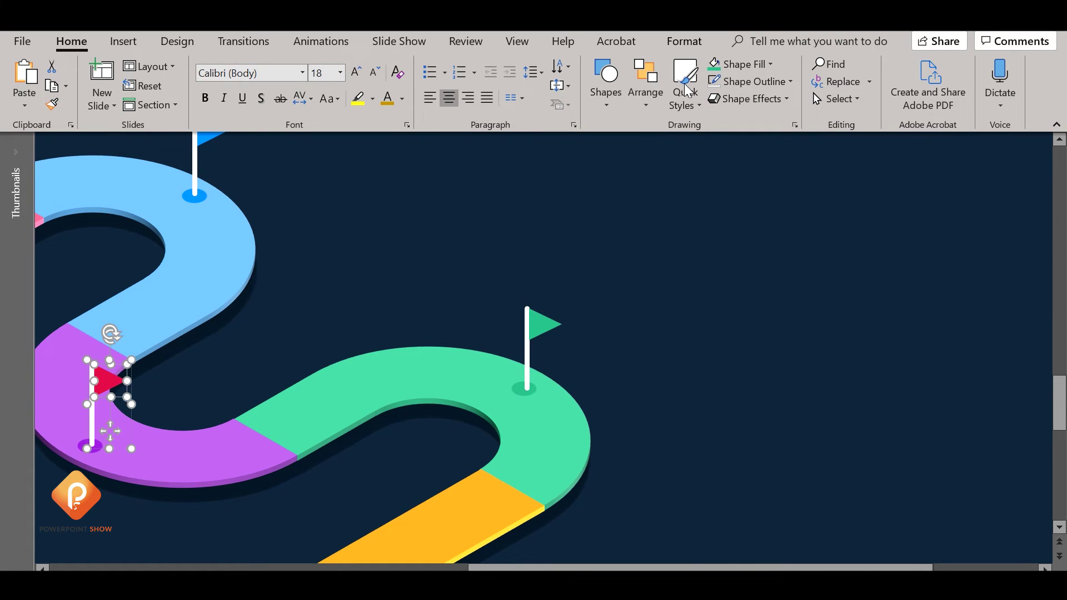
pyautogui.click(733, 72)
pyautogui.click(708, 279)
pyautogui.click(94, 446)
# - Colour the yellow segment's flag triangle dark gold sampled from the path
pyautogui.scroll(-4, 200, 429)
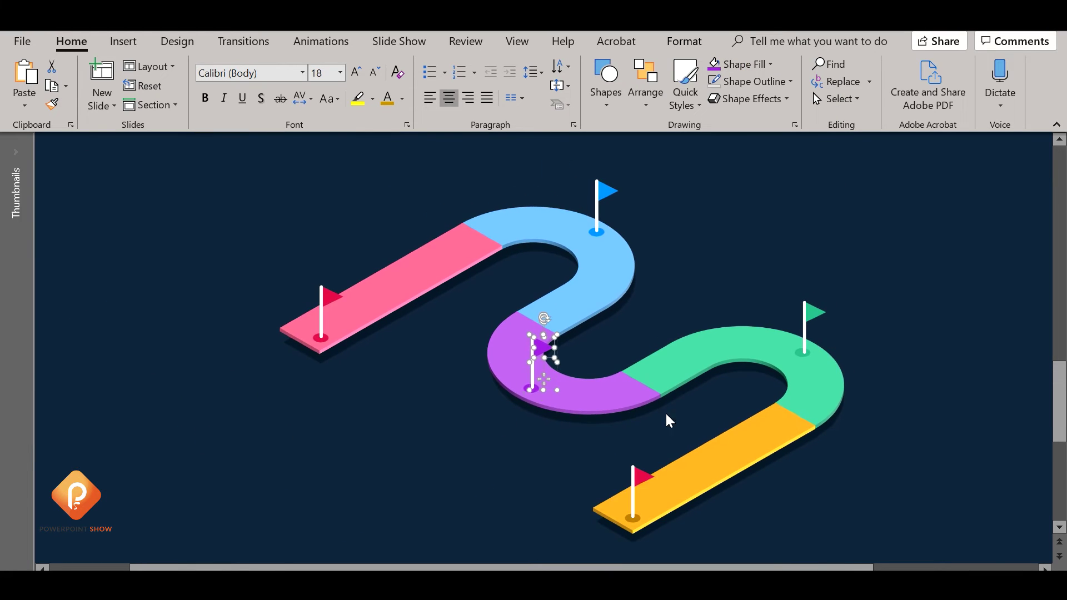
pyautogui.click(645, 472)
pyautogui.scroll(4, 645, 472)
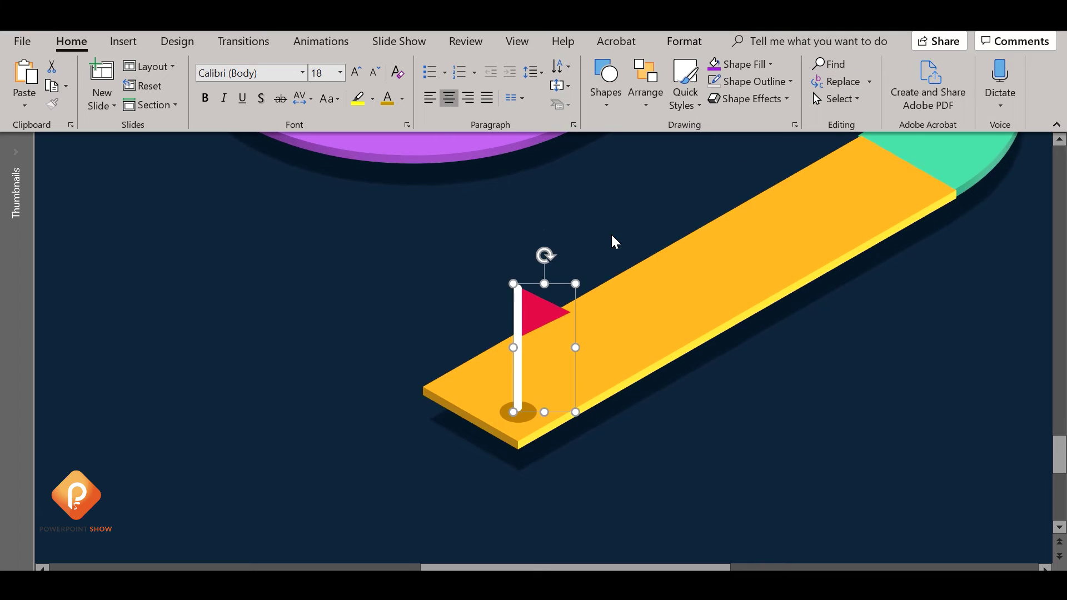
pyautogui.click(547, 305)
pyautogui.click(749, 66)
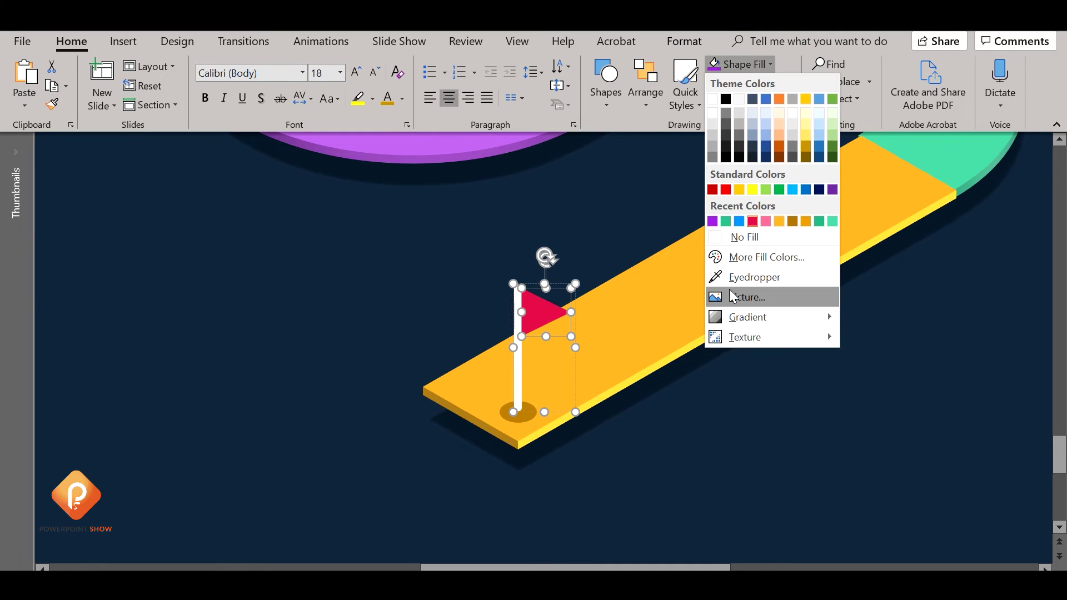
pyautogui.click(734, 277)
pyautogui.click(527, 414)
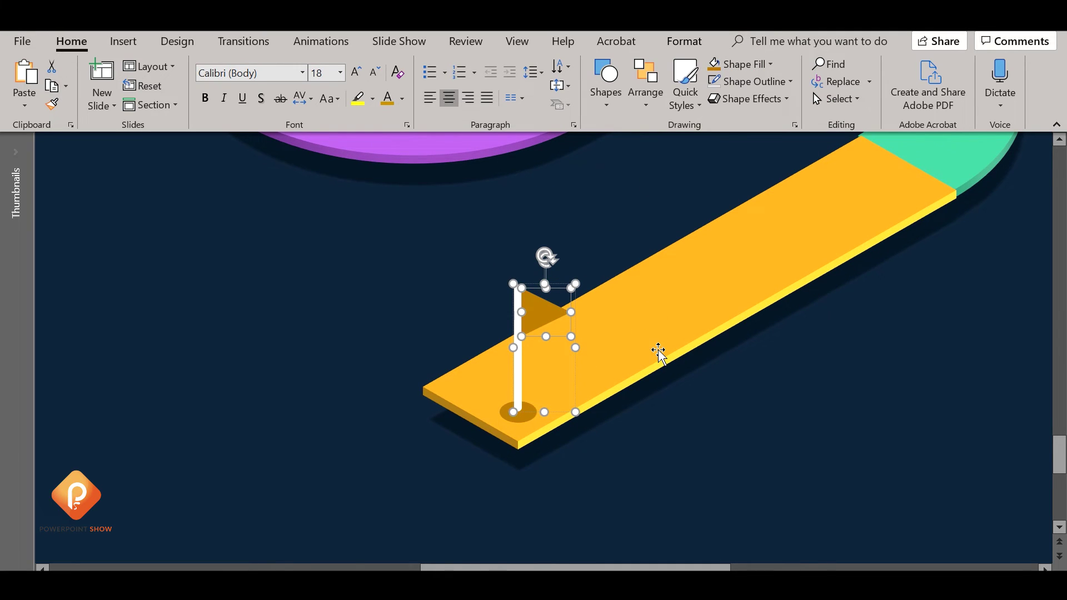
# - Copy the Lorem Ipsum heading from lipsum.com and return to PowerPoint
pyautogui.scroll(-4, 658, 350)
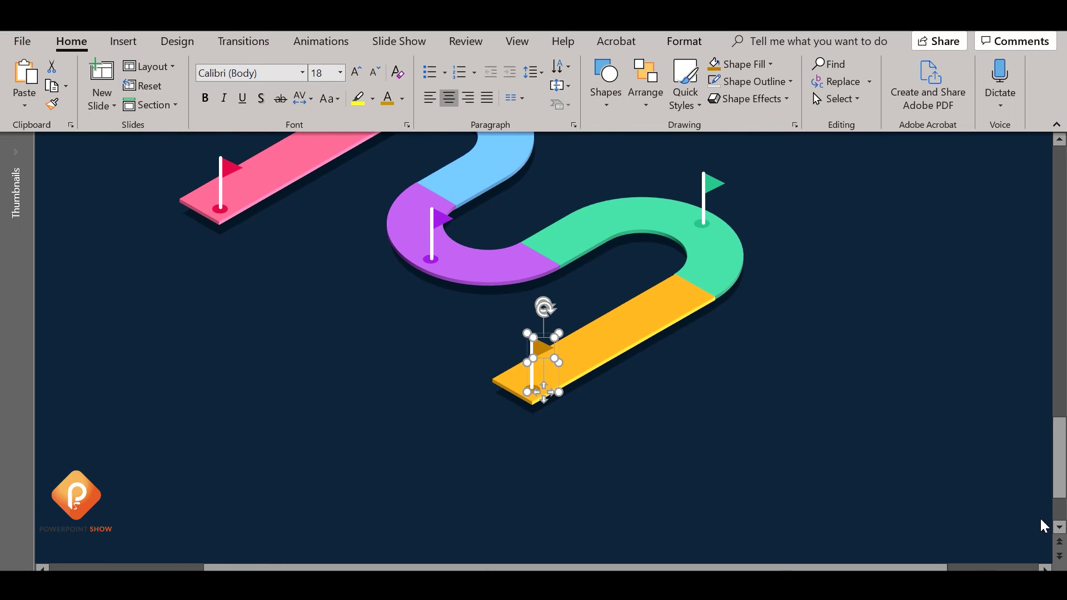
pyautogui.scroll(-3, 702, 301)
pyautogui.click(712, 312)
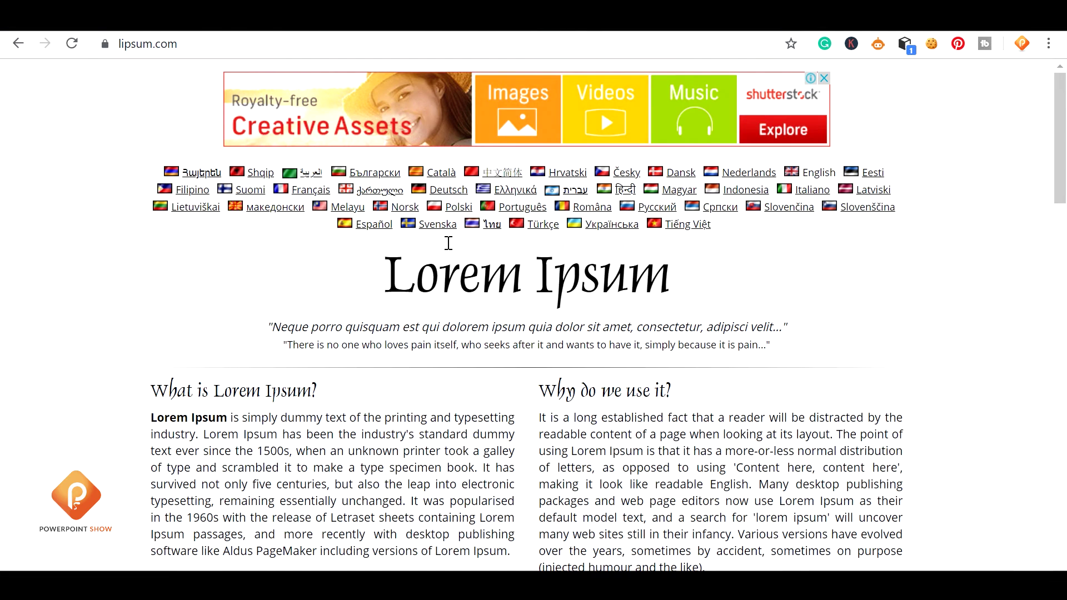
pyautogui.moveTo(382, 282); pyautogui.dragTo(675, 293)
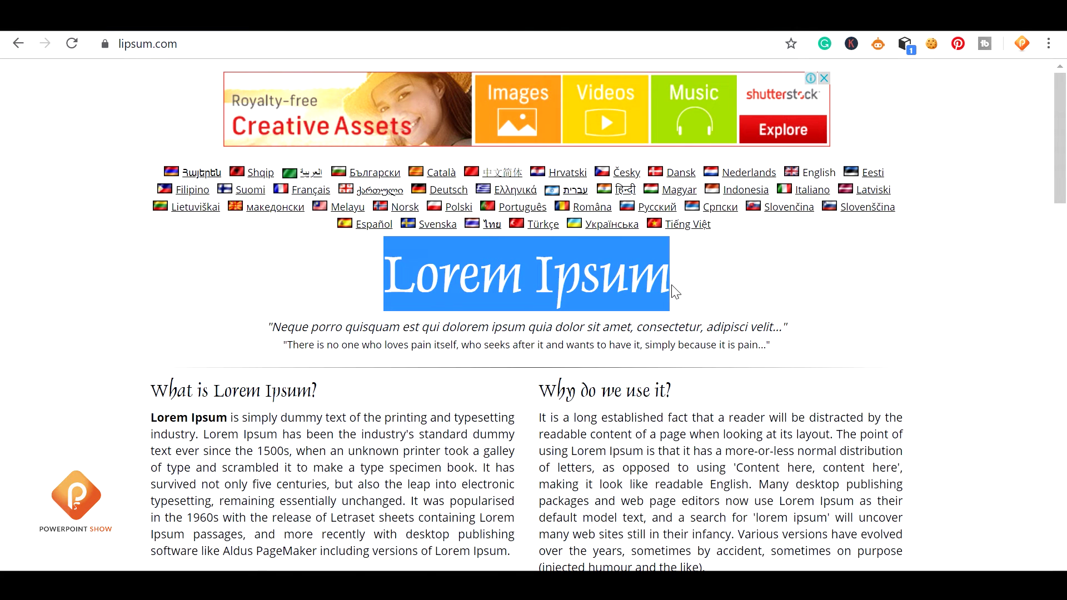
pyautogui.hotkey('alt', 'Tab')
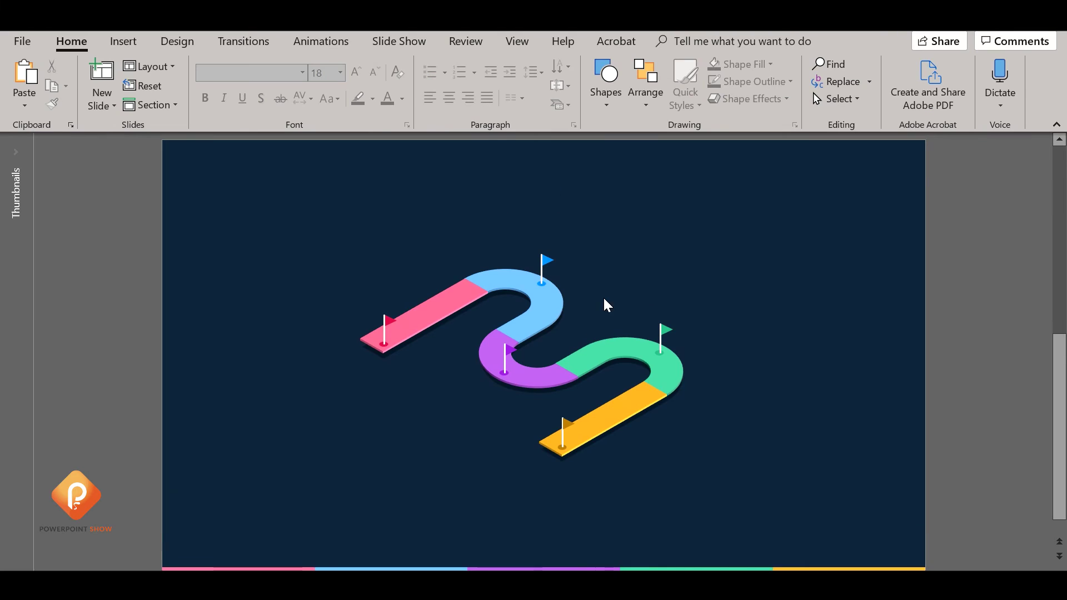
# - Paste the Lorem Ipsum heading above the pink segment and colour its text pink
pyautogui.hotkey('ctrl', 'v')
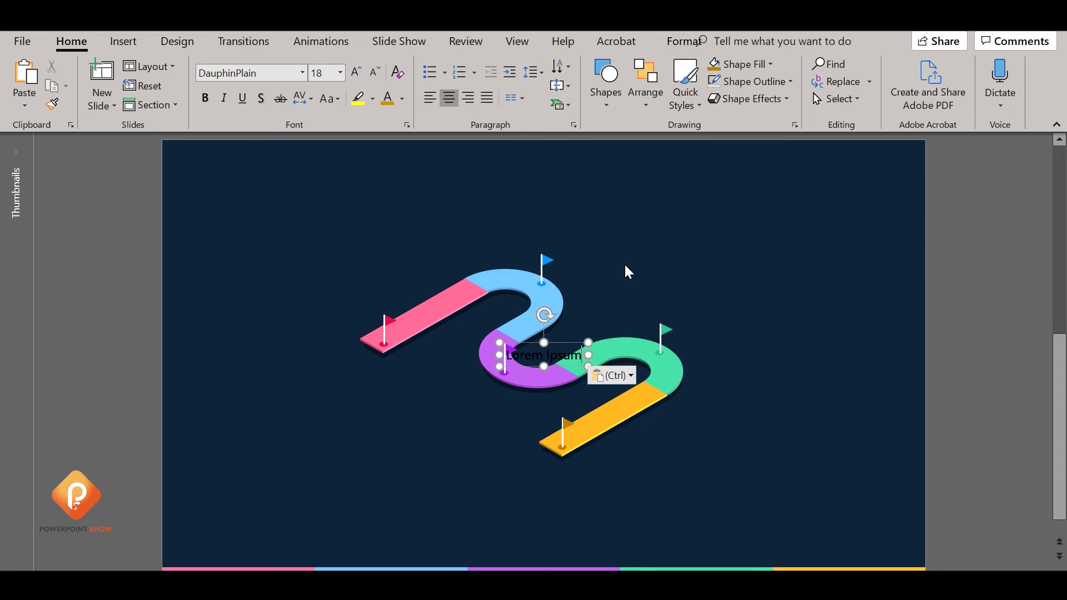
pyautogui.moveTo(577, 342); pyautogui.dragTo(454, 222)
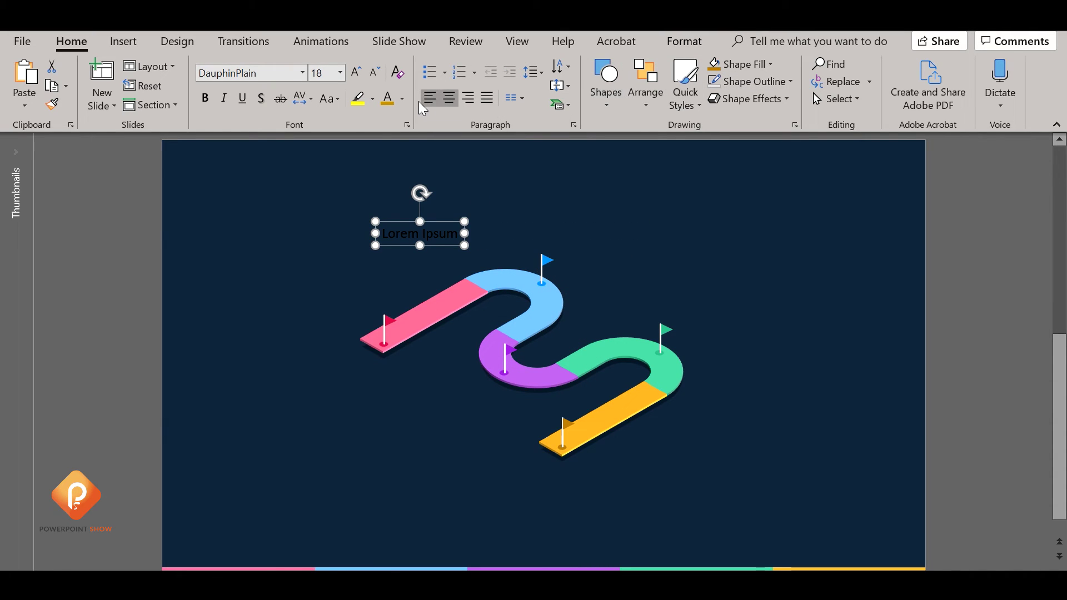
pyautogui.click(401, 100)
pyautogui.click(432, 294)
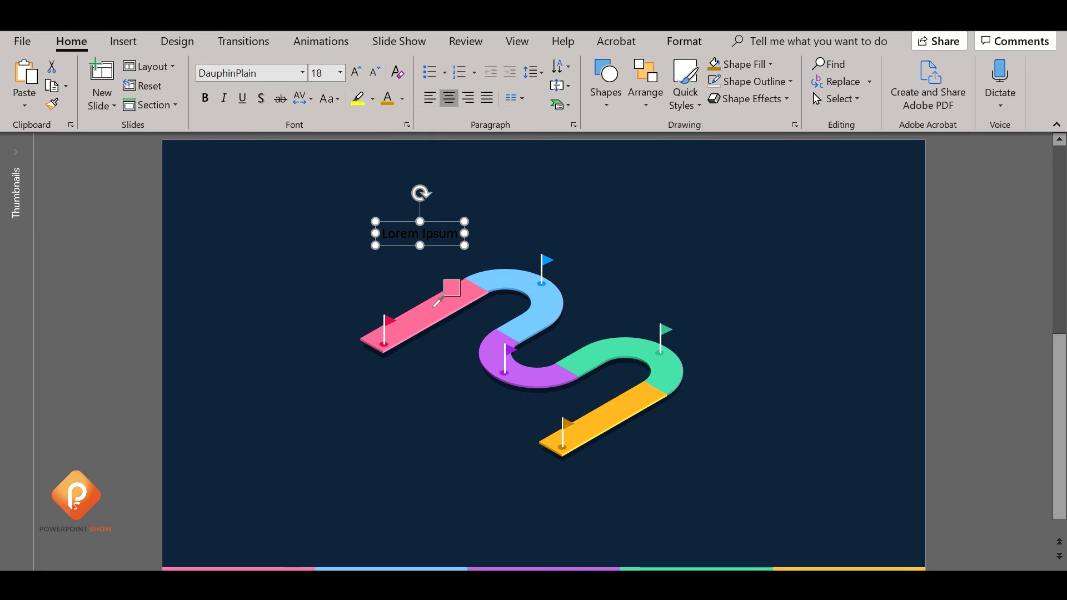
pyautogui.click(428, 311)
pyautogui.click(796, 125)
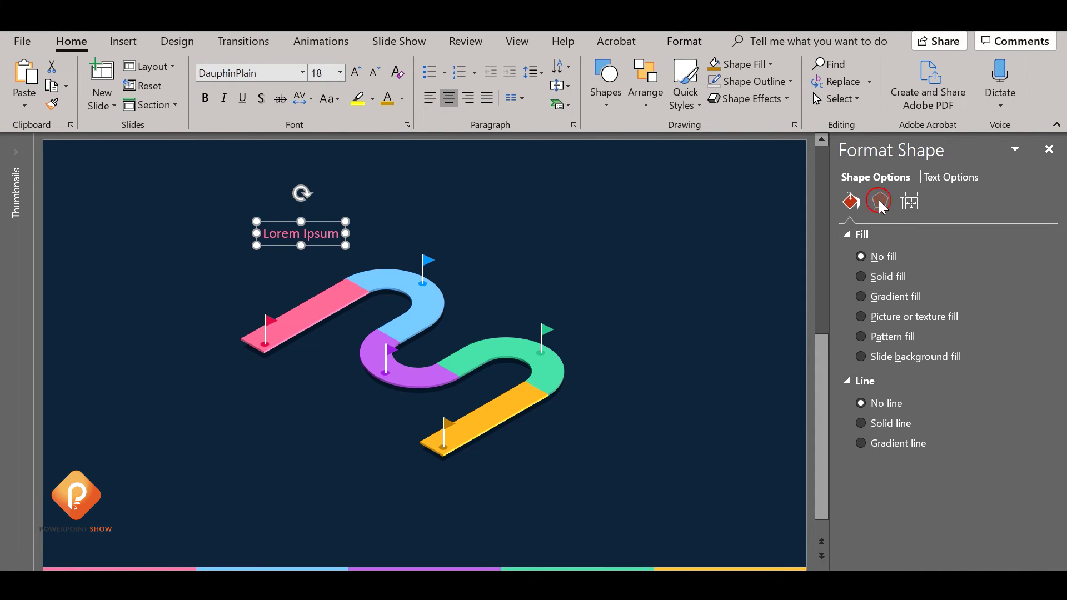
pyautogui.click(880, 201)
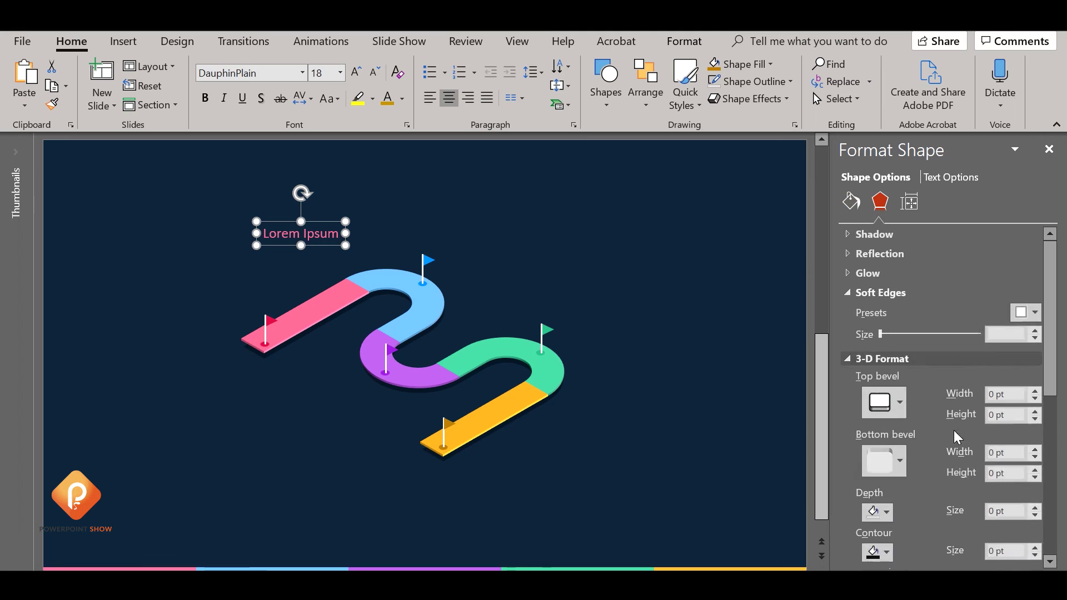
pyautogui.click(1049, 149)
# - Replace the label text with '2016', then select the opening dummy sentence on lipsum.com
pyautogui.tripleClick(431, 227)
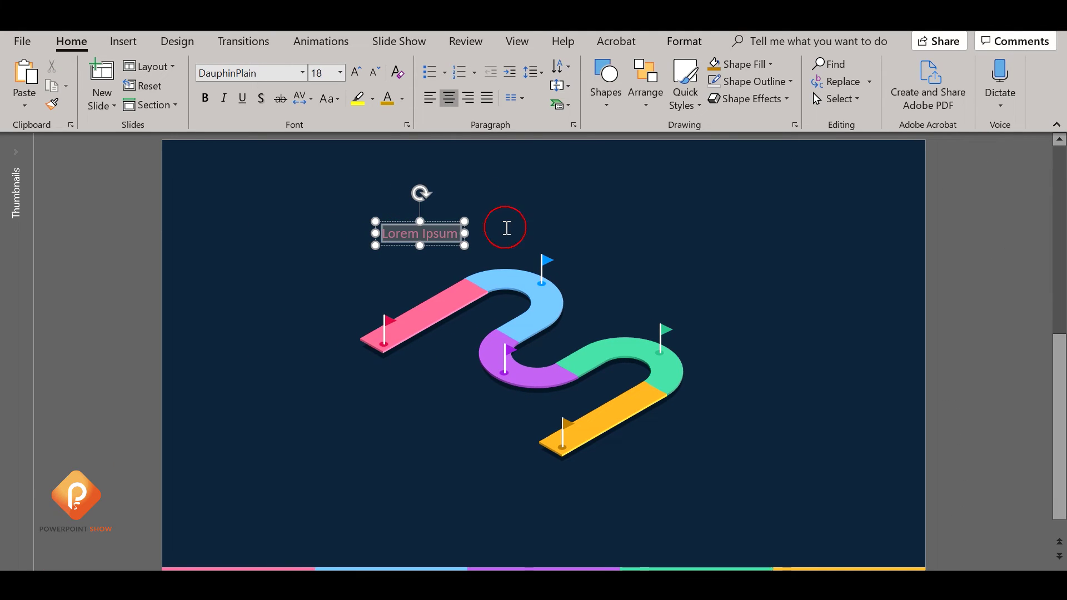
pyautogui.write('2016')
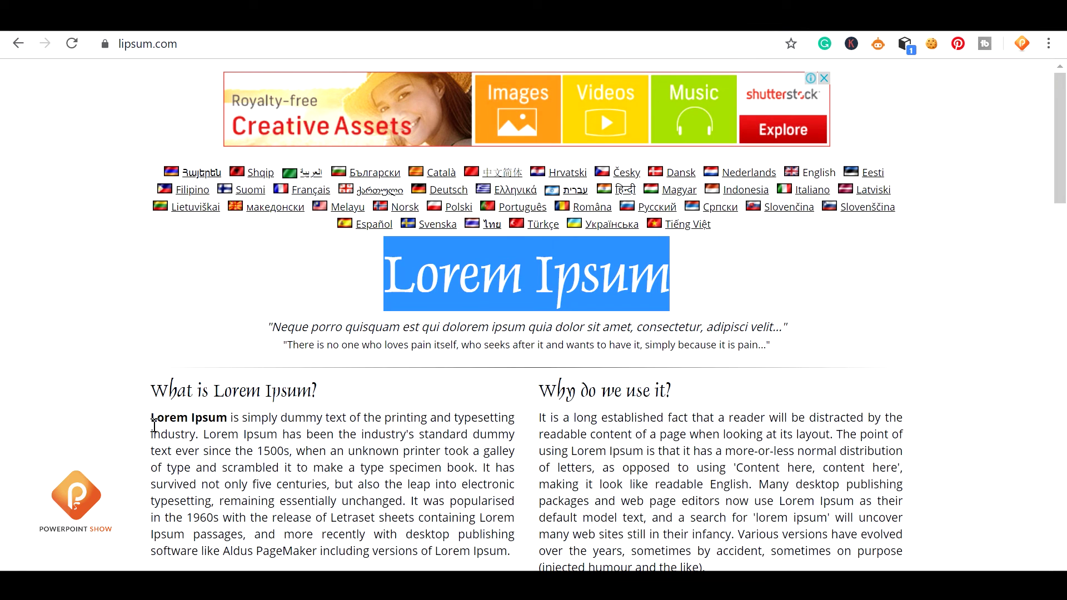
pyautogui.moveTo(150, 417)
pyautogui.mouseDown()
pyautogui.moveTo(190, 432)
pyautogui.moveTo(156, 418)
pyautogui.mouseUp()
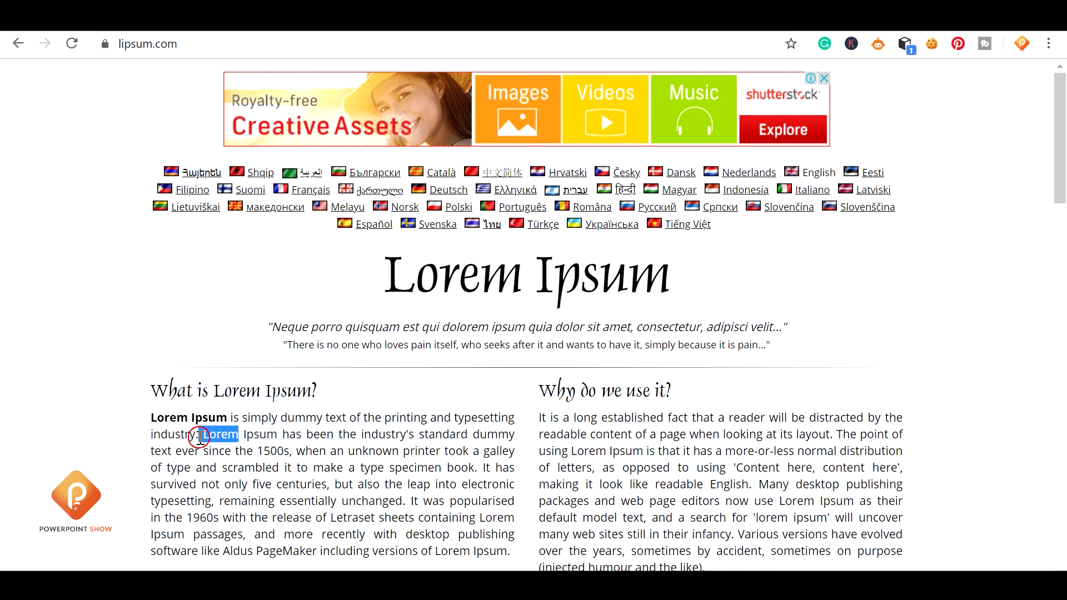
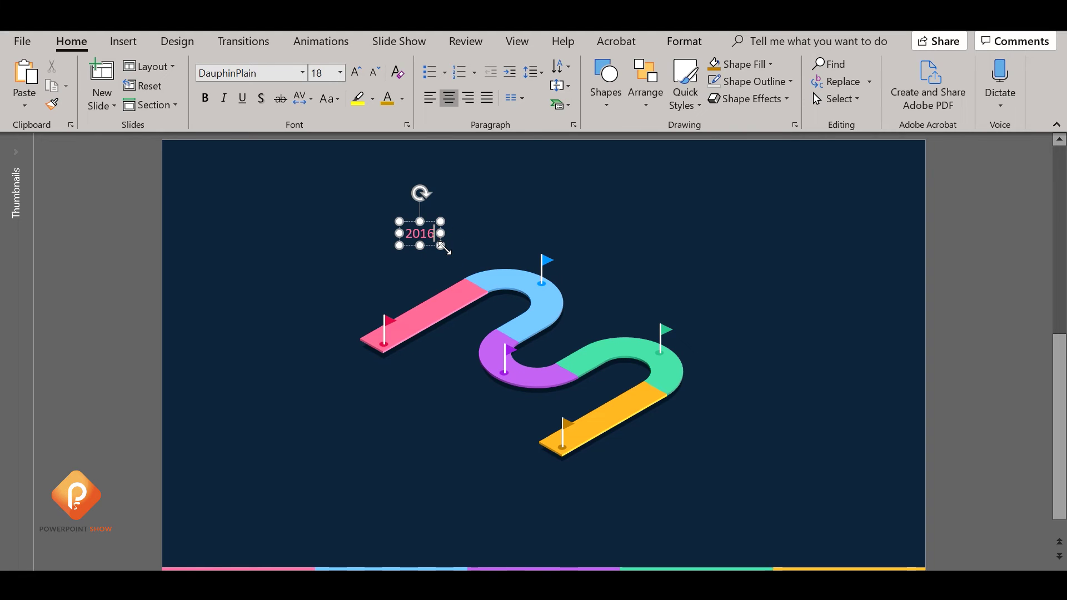
# - Paste the Lorem Ipsum line under 2016 with destination formatting and left-align the label
pyautogui.write('Lorem Ipsum is simply dummy text of the printing and typesetting industry. Lorem')
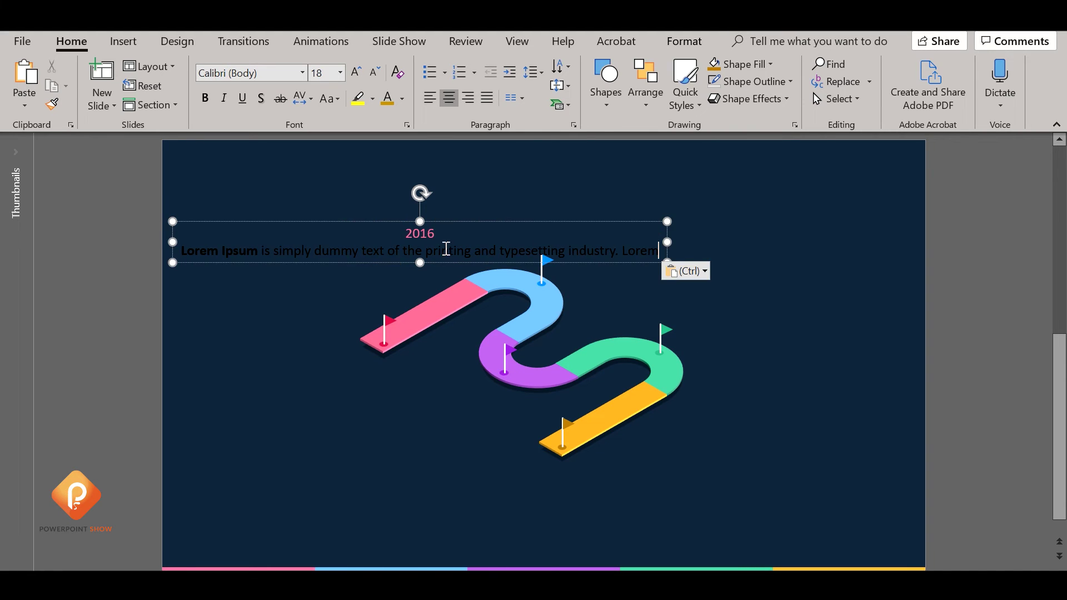
pyautogui.click(705, 270)
pyautogui.click(724, 309)
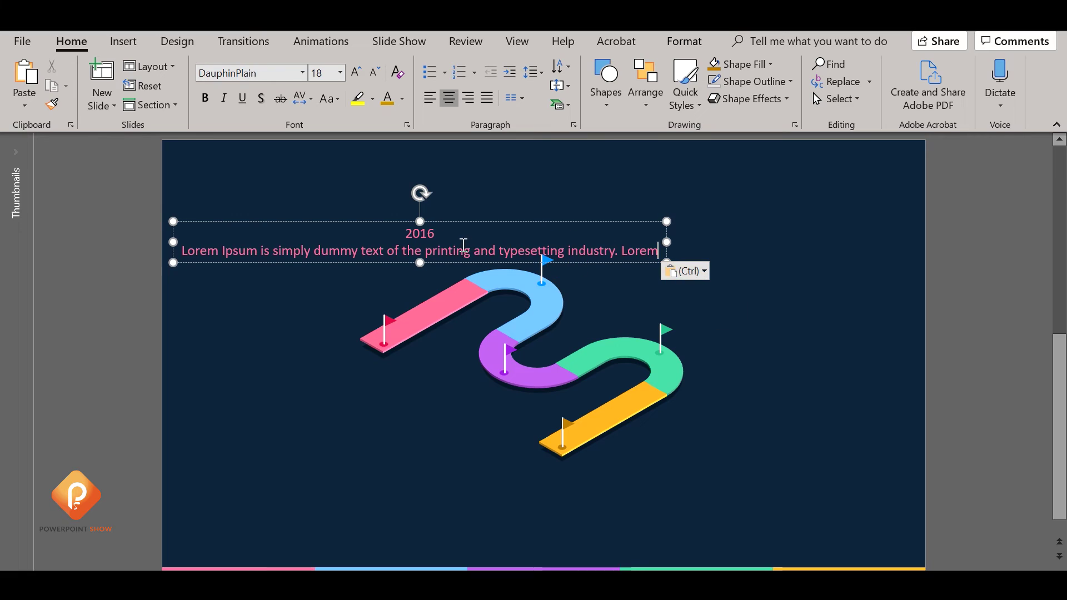
pyautogui.moveTo(406, 236); pyautogui.dragTo(788, 295)
pyautogui.click(429, 98)
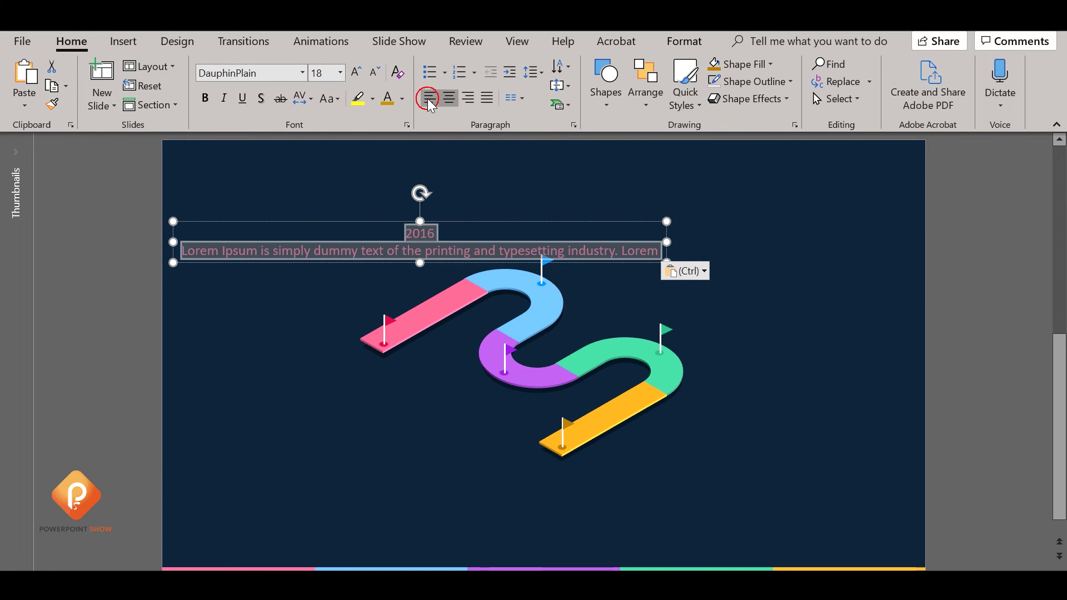
# - Make the Lorem Ipsum description a light colour and shrink it to 12 pt
pyautogui.click(193, 250)
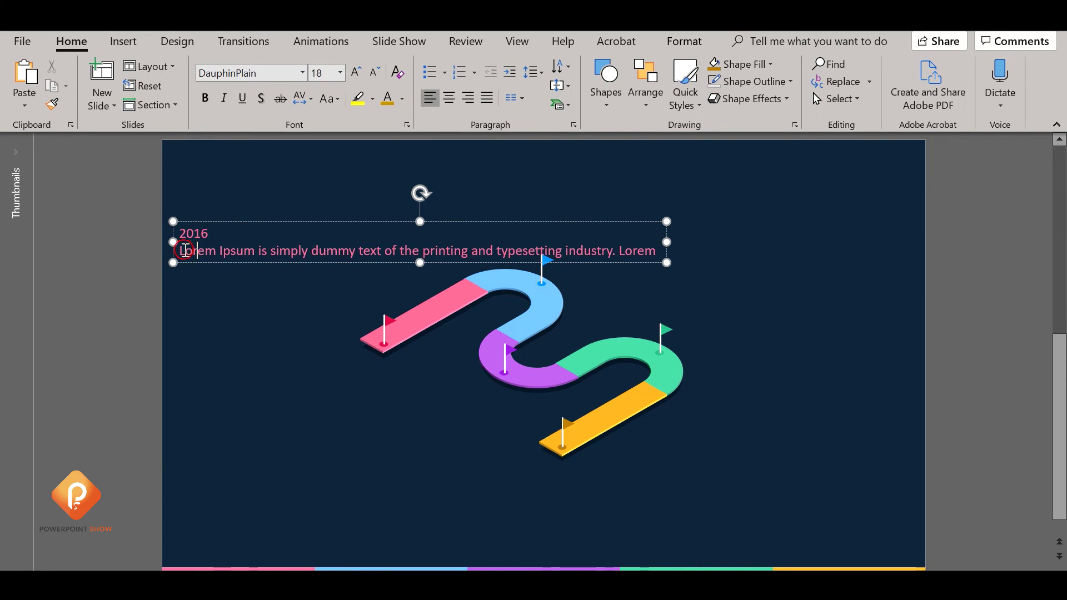
pyautogui.moveTo(185, 250)
pyautogui.mouseDown()
pyautogui.moveTo(736, 241)
pyautogui.moveTo(710, 248)
pyautogui.mouseUp()
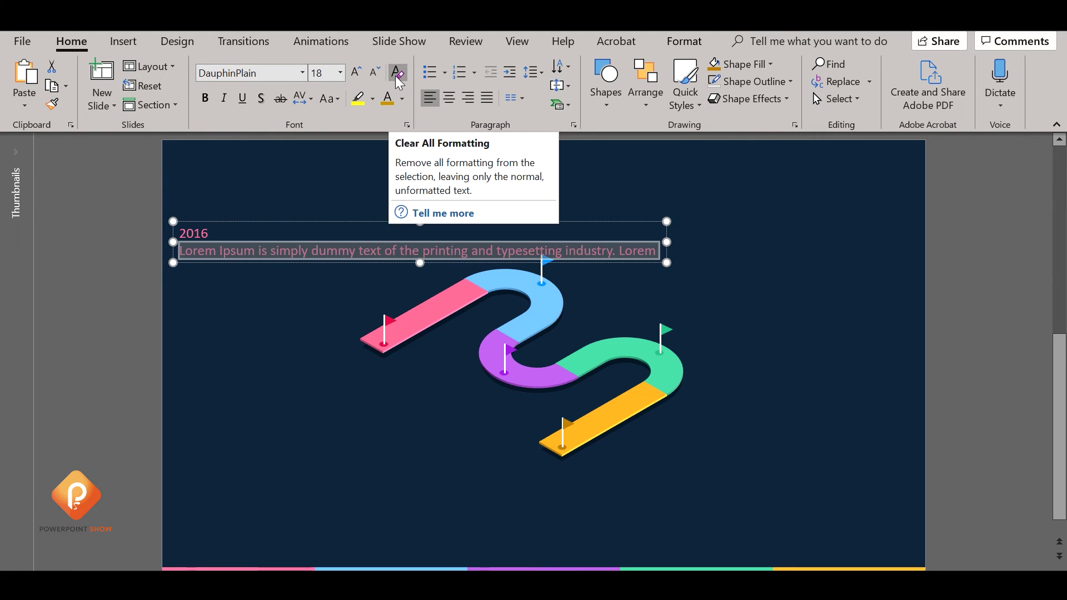
pyautogui.click(402, 103)
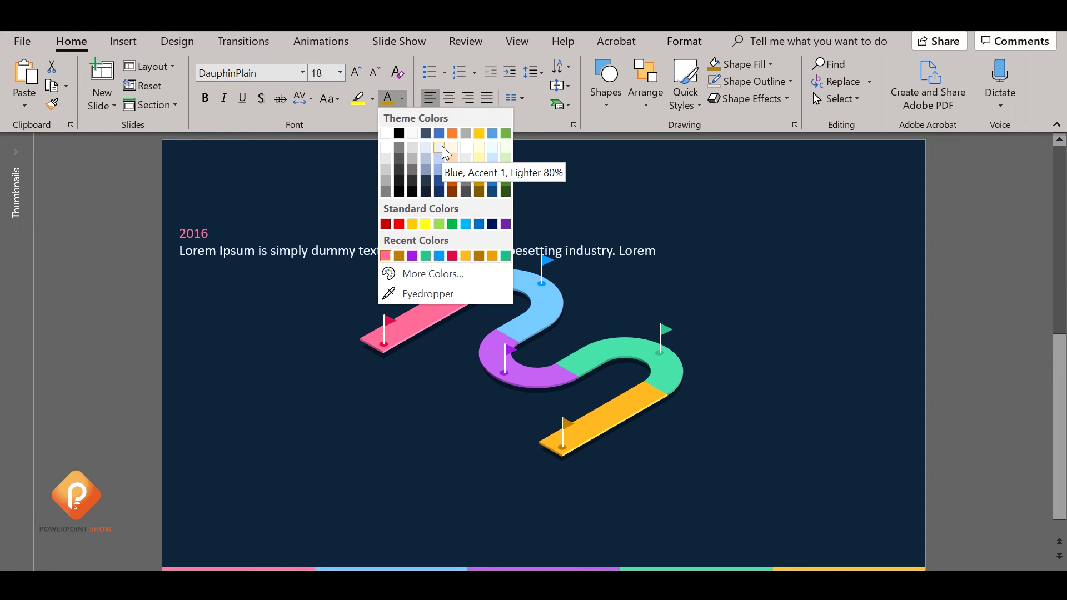
pyautogui.click(422, 150)
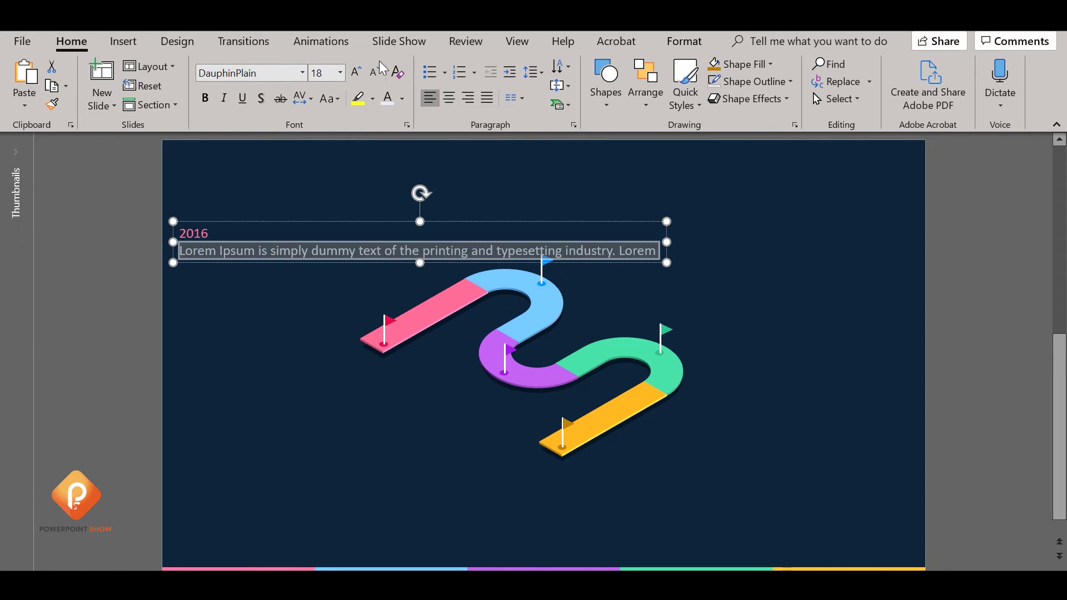
pyautogui.click(380, 65)
pyautogui.click(380, 65)
pyautogui.click(381, 66)
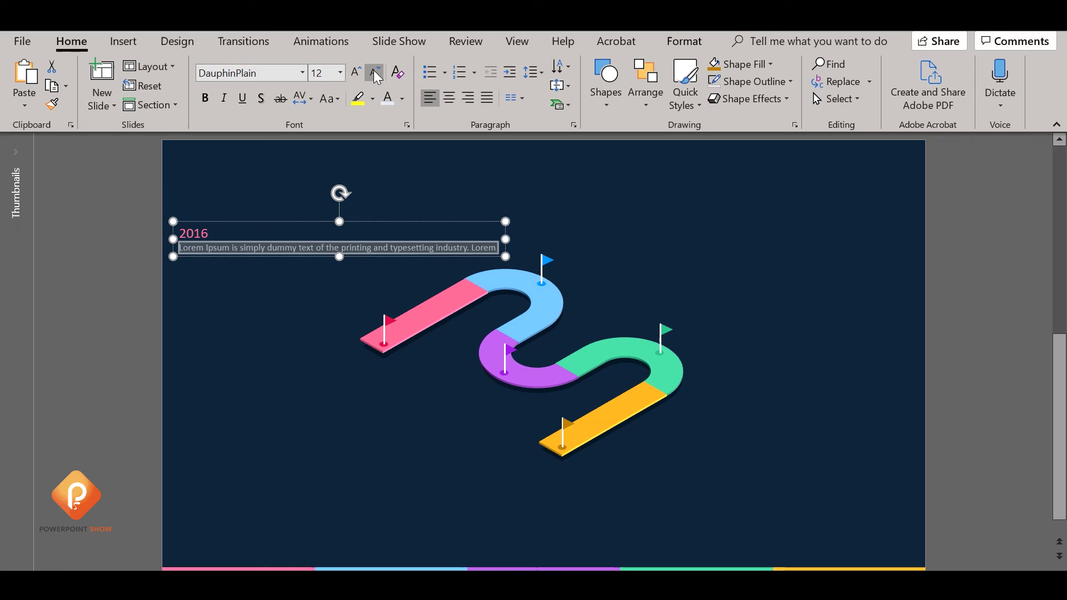
# - Try the Roboto font on the description, undo it, and reselect the label box
pyautogui.click(261, 73)
pyautogui.write('Lo')
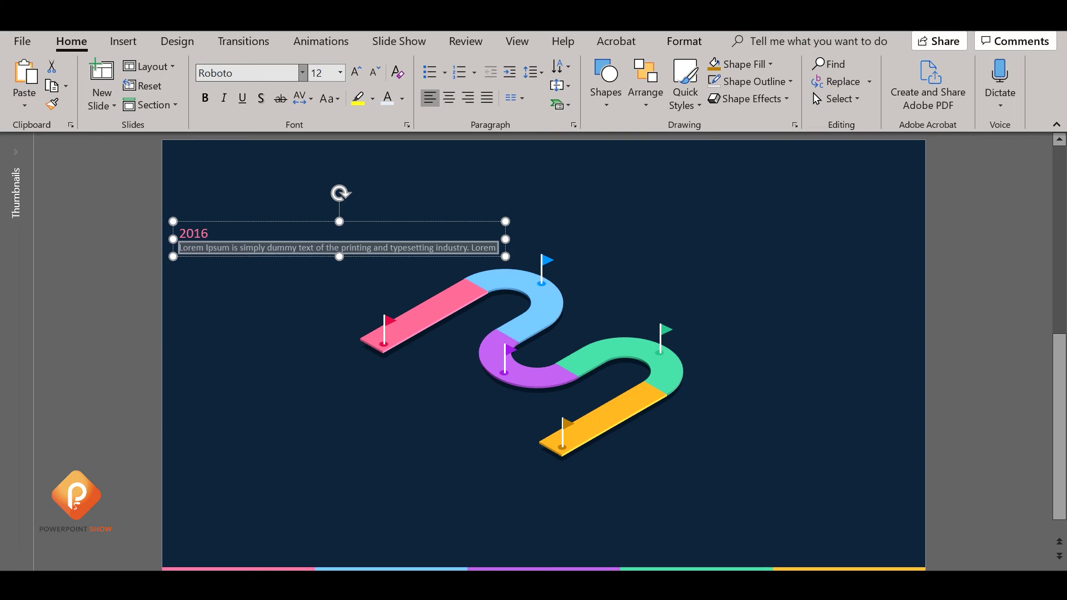
pyautogui.press('Return')
pyautogui.hotkey('ctrl', 'z')
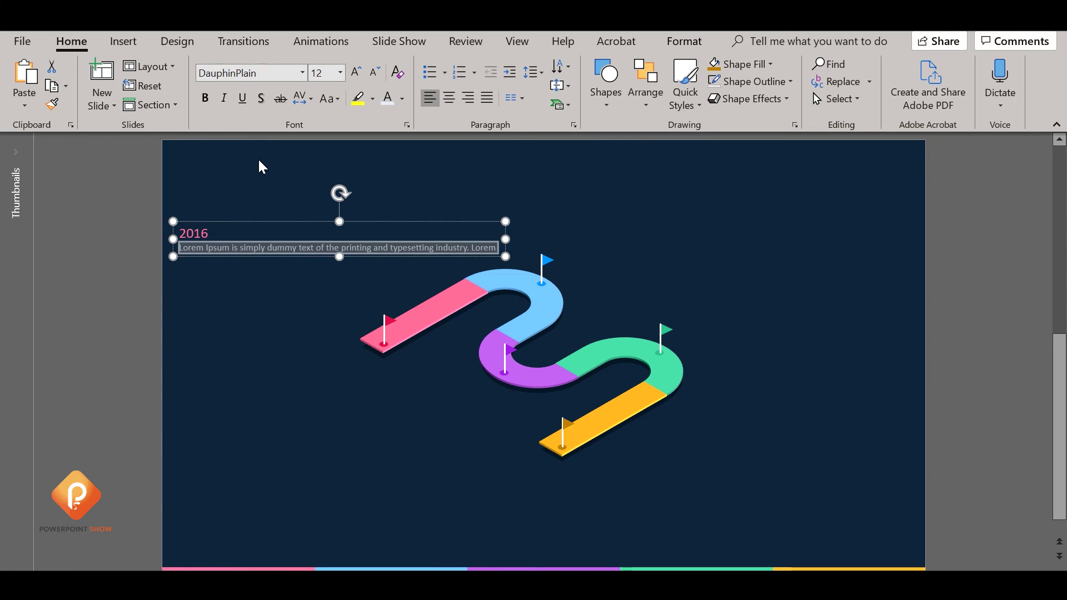
pyautogui.click(257, 167)
pyautogui.click(205, 243)
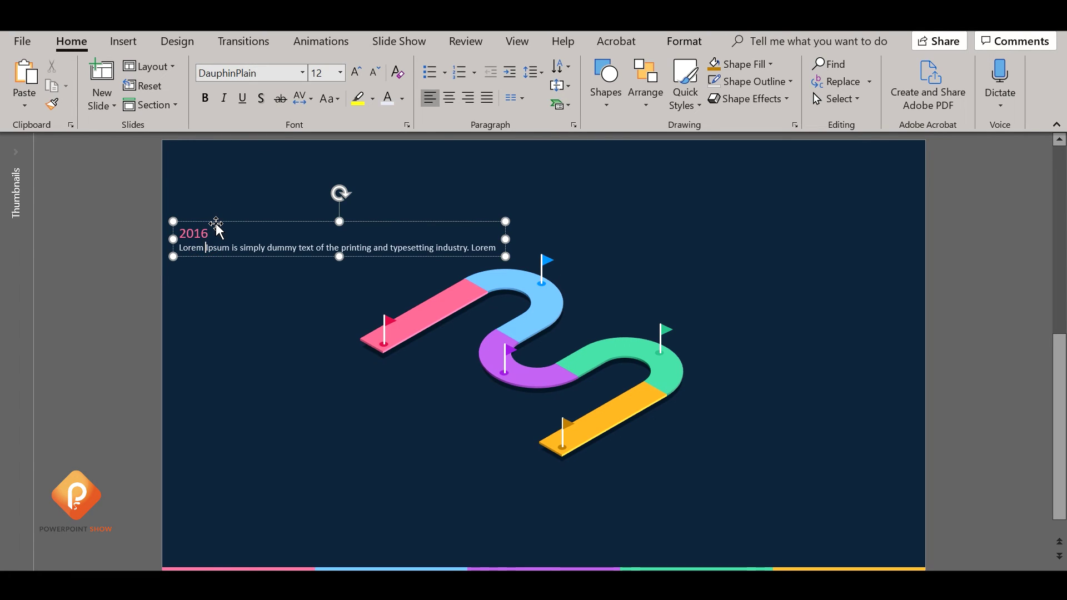
# - Set the whole label to Roboto, then make the year 2016 smaller and bold
pyautogui.click(230, 75)
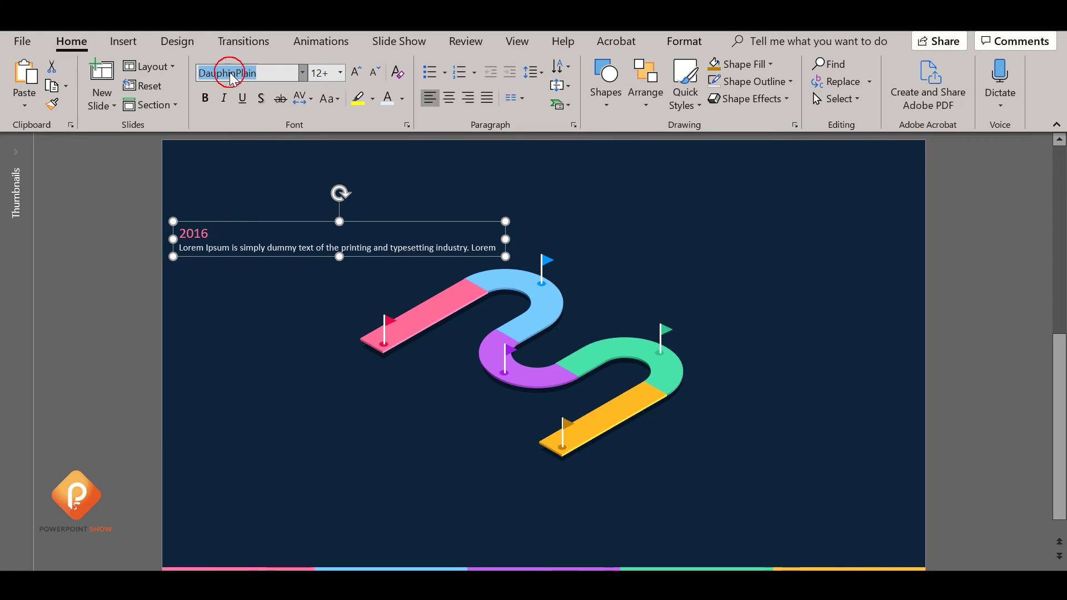
pyautogui.write('Roboto')
pyautogui.press('Return')
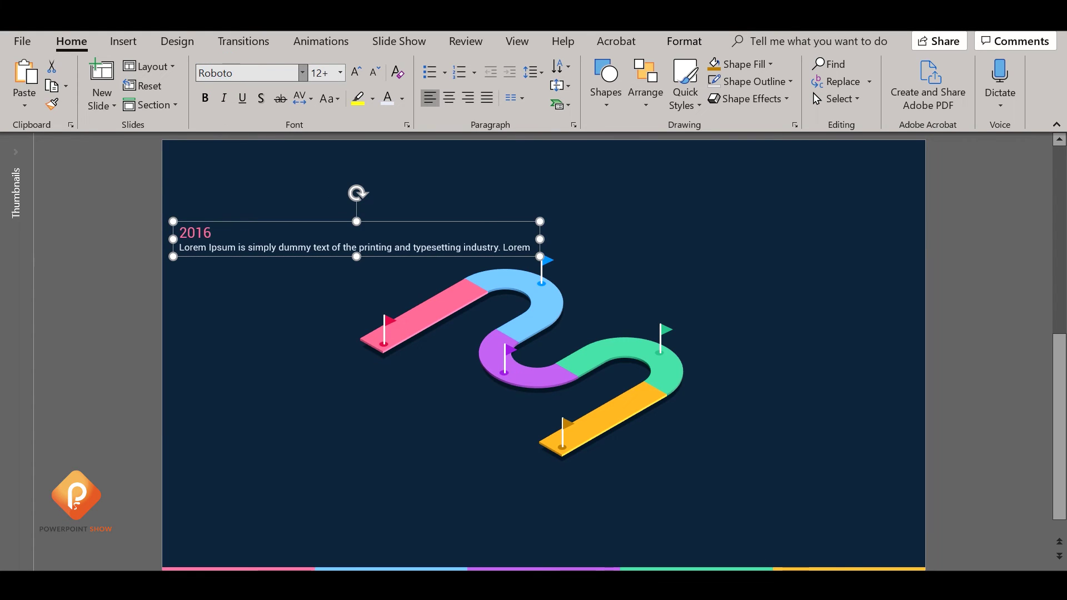
pyautogui.click(398, 248)
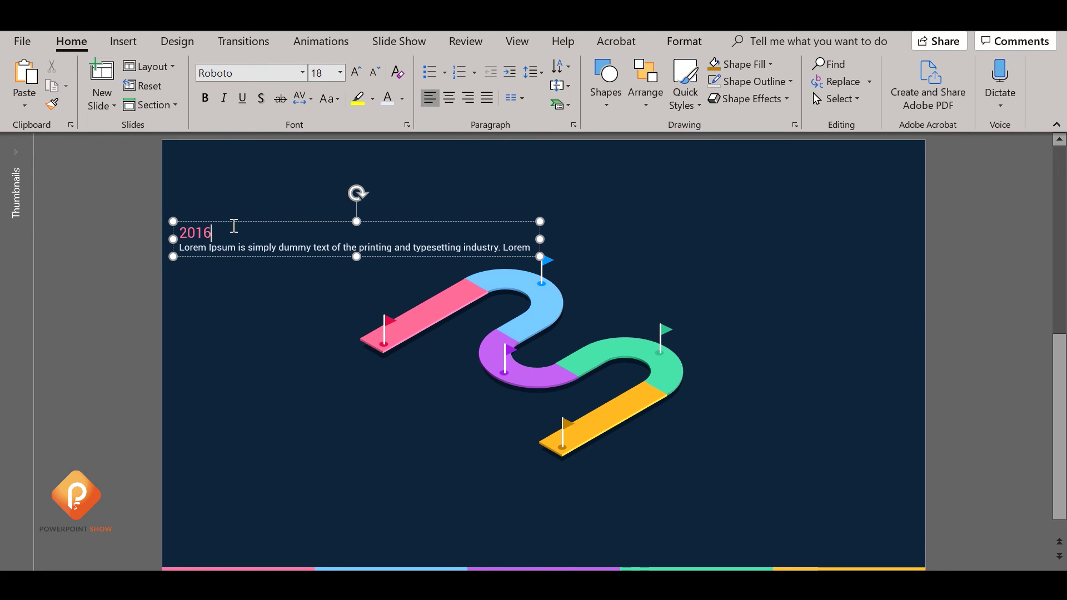
pyautogui.moveTo(230, 231); pyautogui.dragTo(179, 232)
pyautogui.click(375, 72)
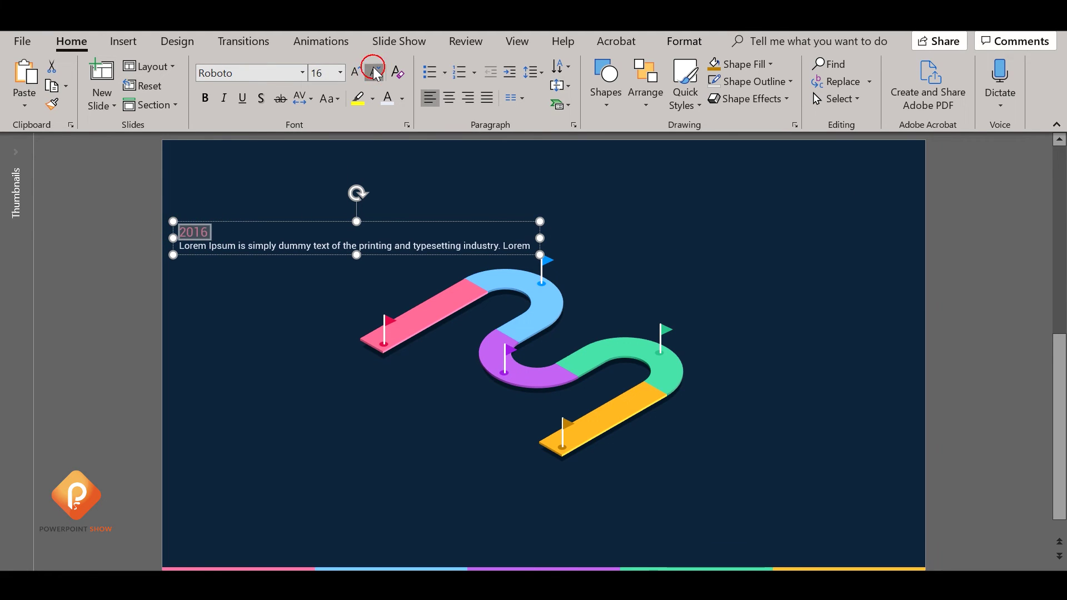
pyautogui.click(375, 72)
pyautogui.click(205, 98)
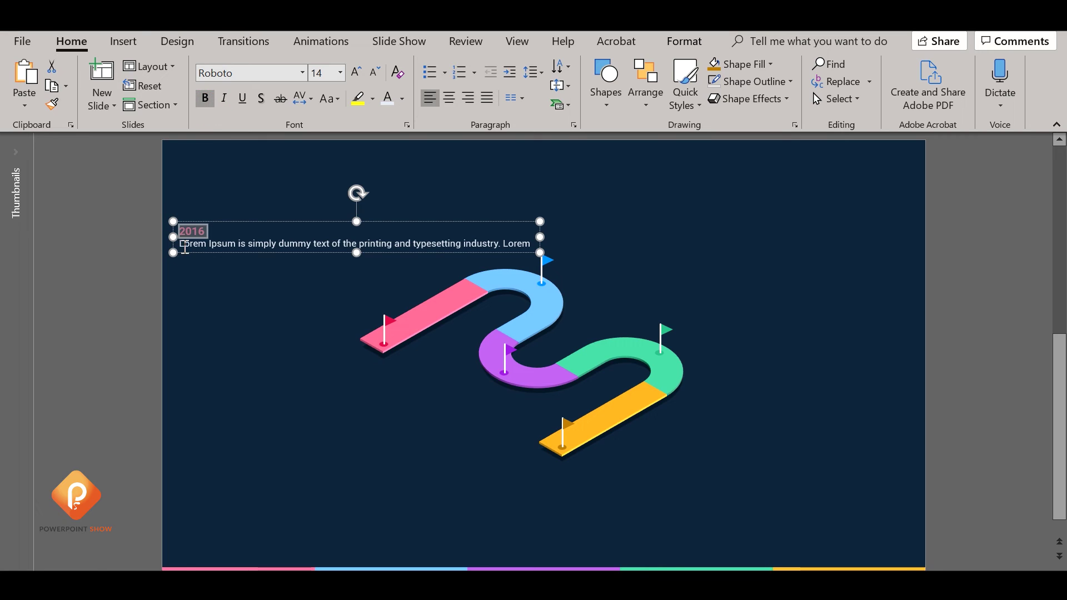
# - Shrink the description to 10 pt and narrow the label box so the text wraps
pyautogui.moveTo(186, 247); pyautogui.dragTo(555, 244)
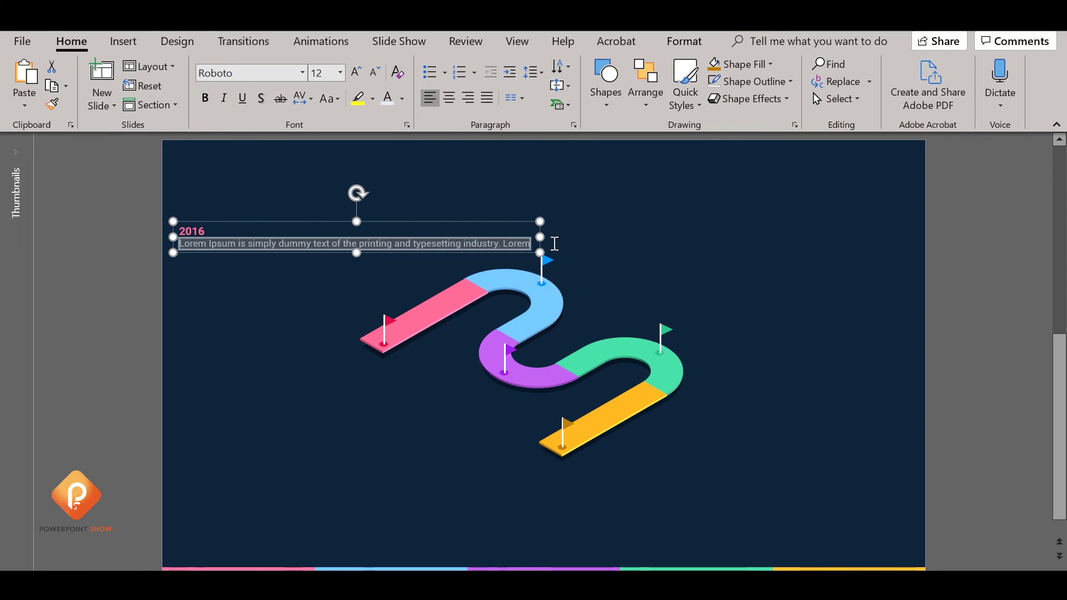
pyautogui.click(376, 72)
pyautogui.click(376, 72)
pyautogui.click(376, 72)
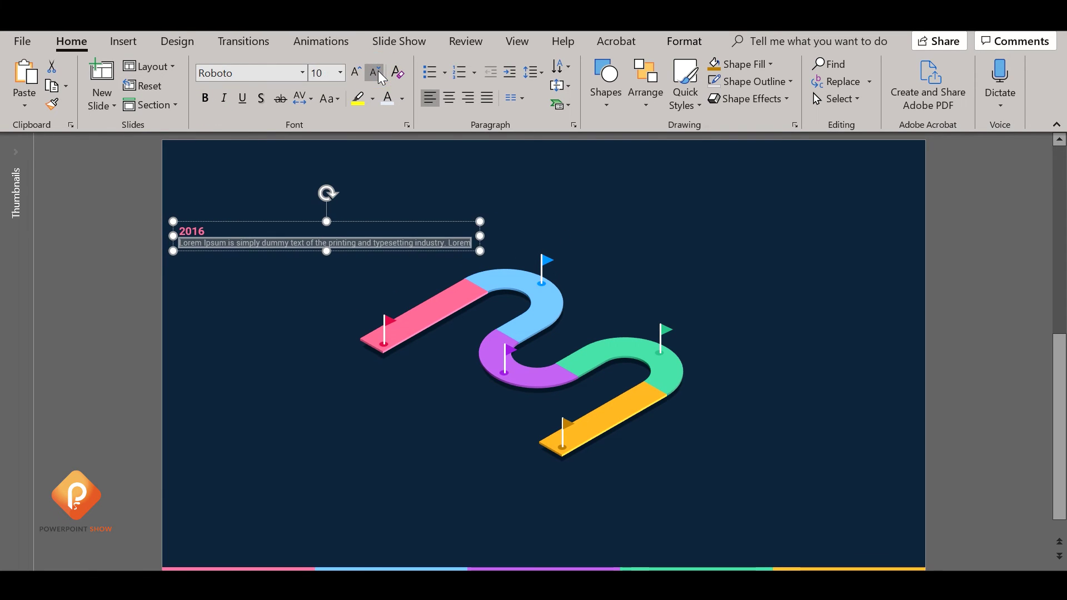
pyautogui.click(476, 233)
pyautogui.moveTo(175, 223)
pyautogui.mouseDown()
pyautogui.moveTo(261, 232)
pyautogui.moveTo(285, 252)
pyautogui.mouseUp()
pyautogui.moveTo(293, 252); pyautogui.dragTo(297, 251)
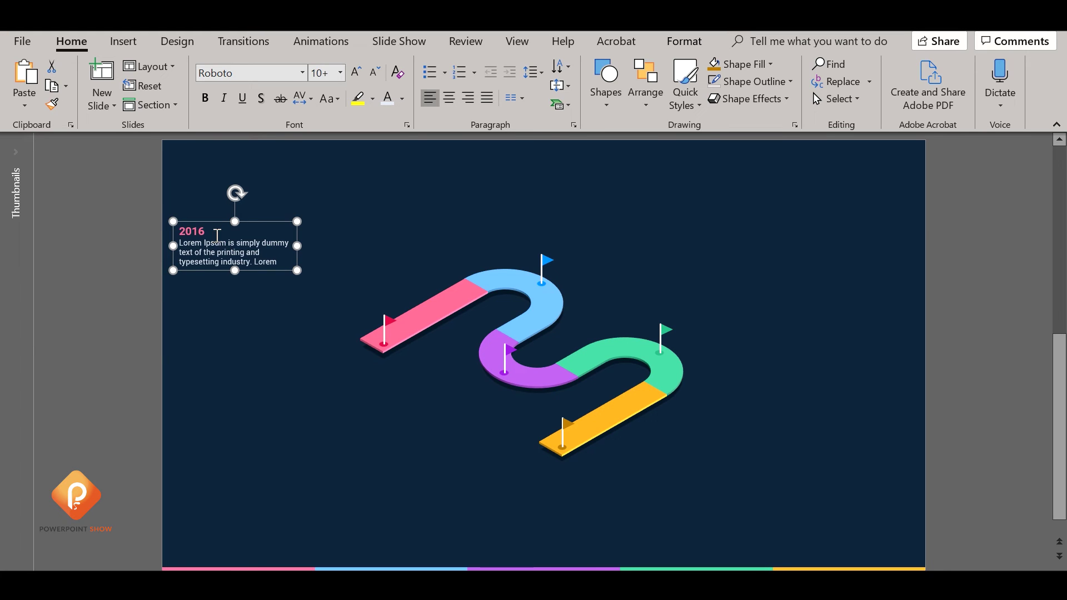
# - Set the description to 9 pt and 2016 to 16 pt, then move the label above the pink road
pyautogui.moveTo(192, 240); pyautogui.dragTo(298, 262)
pyautogui.click(375, 72)
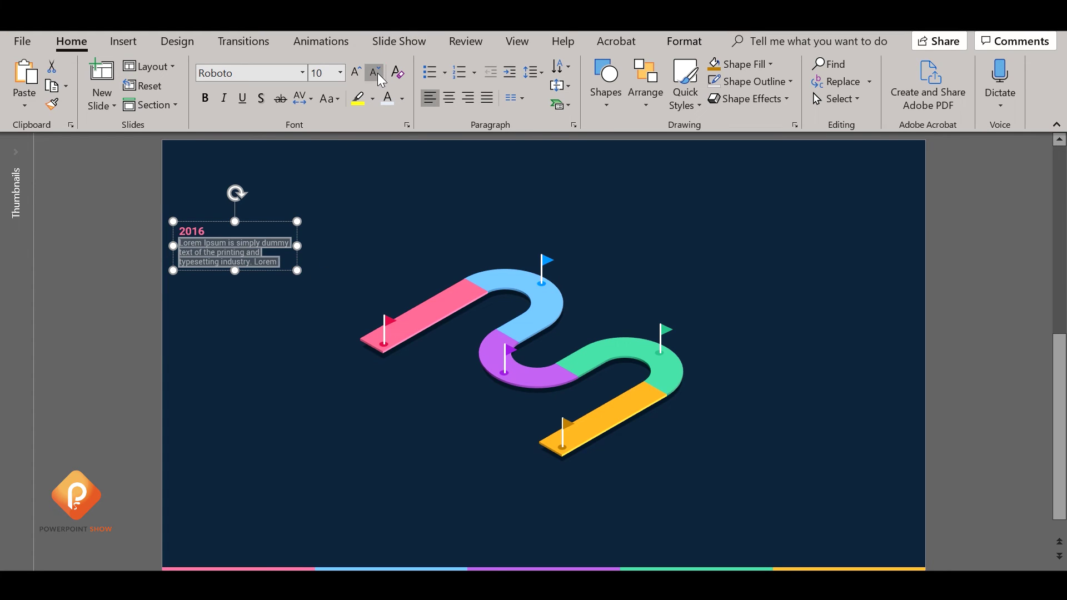
pyautogui.moveTo(207, 231); pyautogui.dragTo(172, 231)
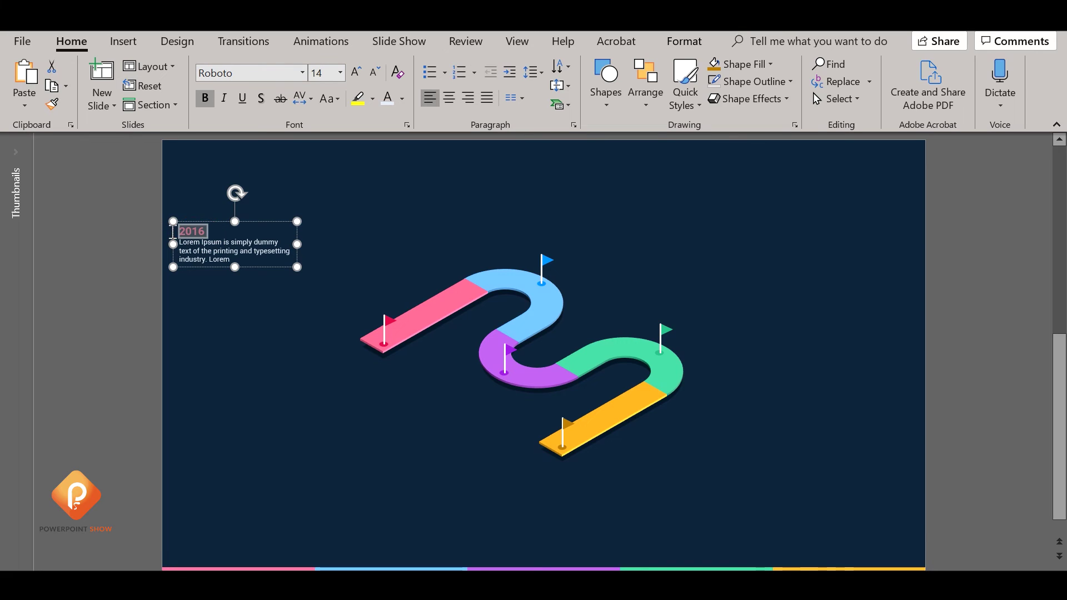
pyautogui.click(359, 75)
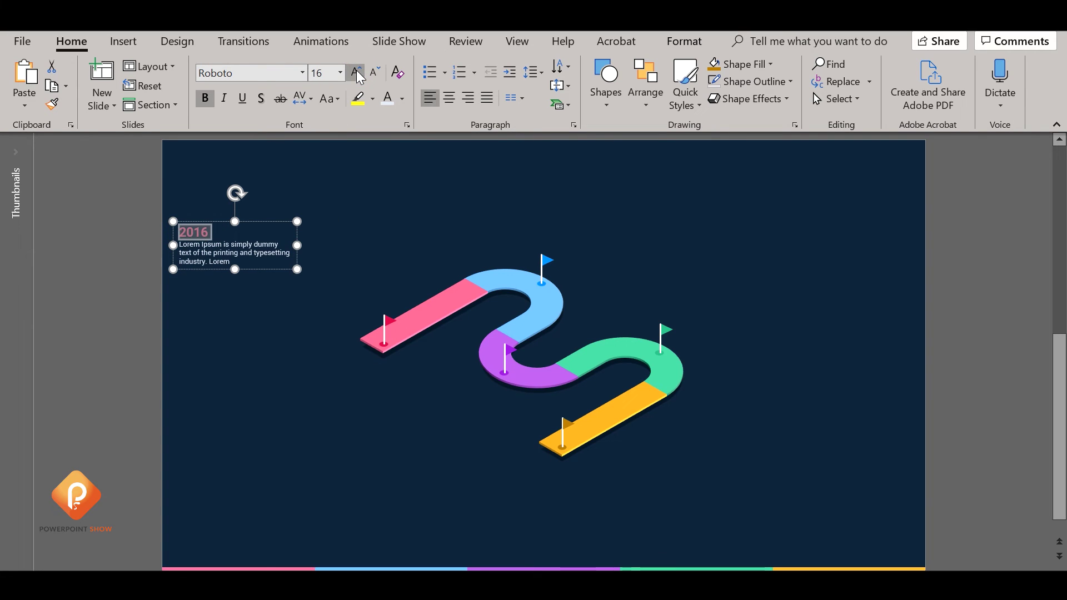
pyautogui.click(126, 233)
pyautogui.moveTo(265, 220); pyautogui.dragTo(401, 218)
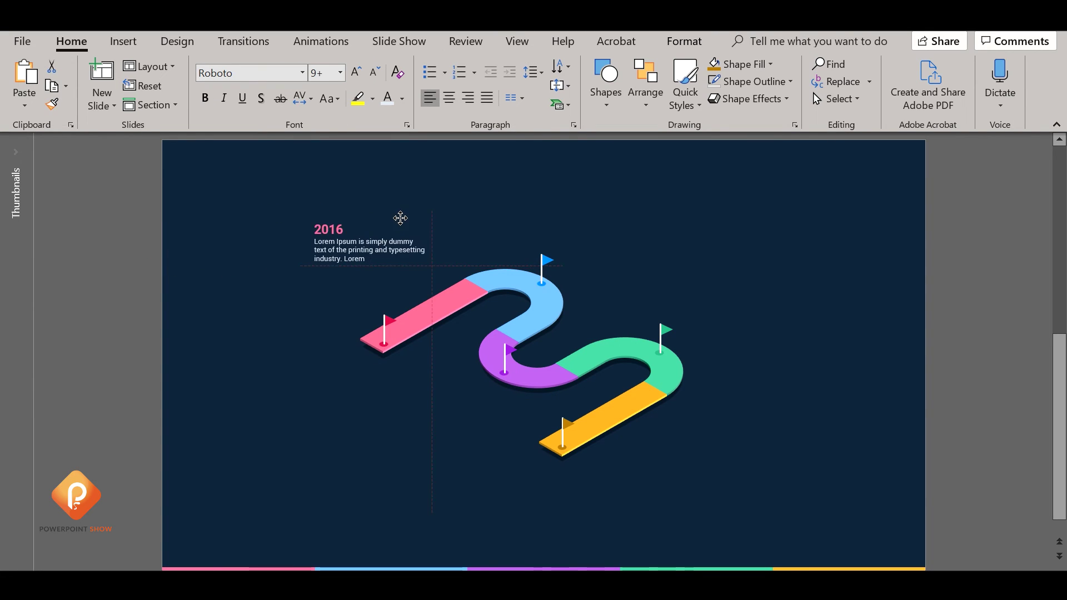
# - Apply the isometric 3-D rotation preset (X 315°, Y 35°, Z 0°) to the 2016 label, then close Format Shape
pyautogui.click(795, 125)
pyautogui.click(879, 202)
pyautogui.scroll(-5, 951, 298)
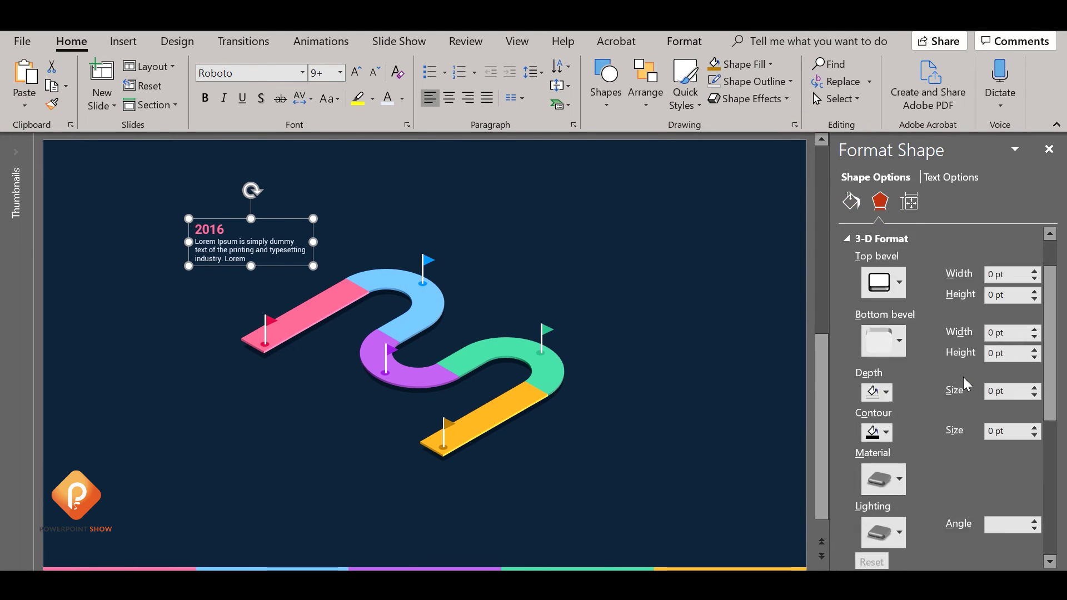
pyautogui.scroll(-5, 962, 377)
pyautogui.click(1037, 382)
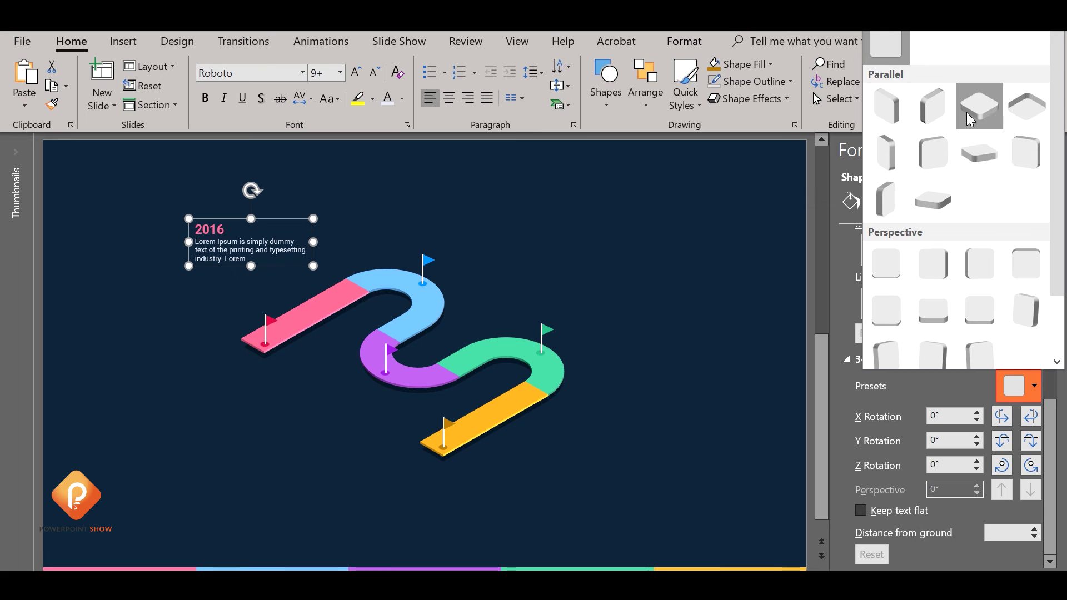
pyautogui.click(968, 112)
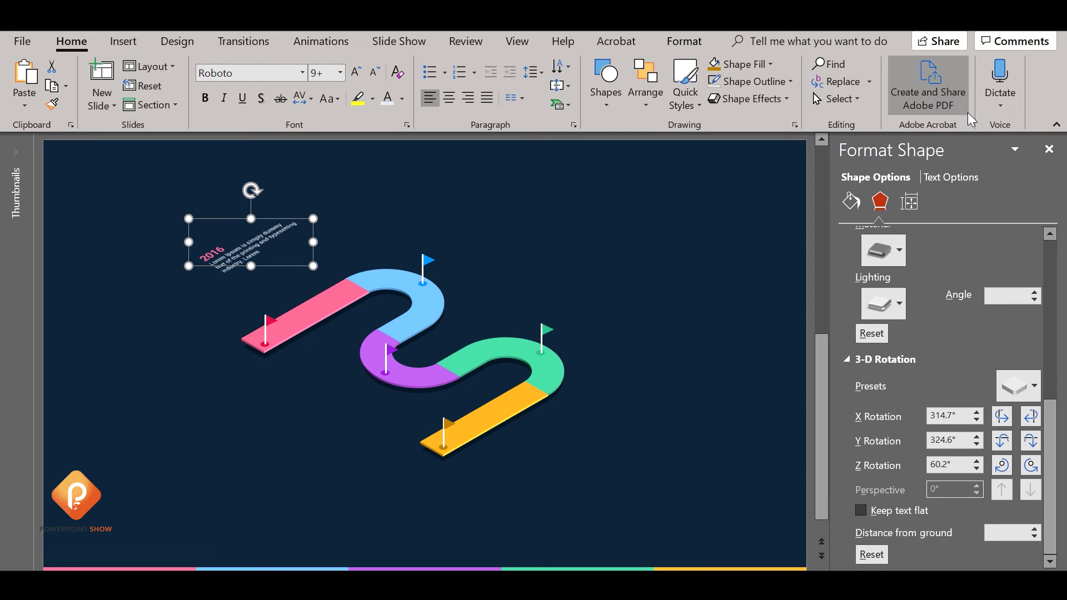
pyautogui.click(1038, 392)
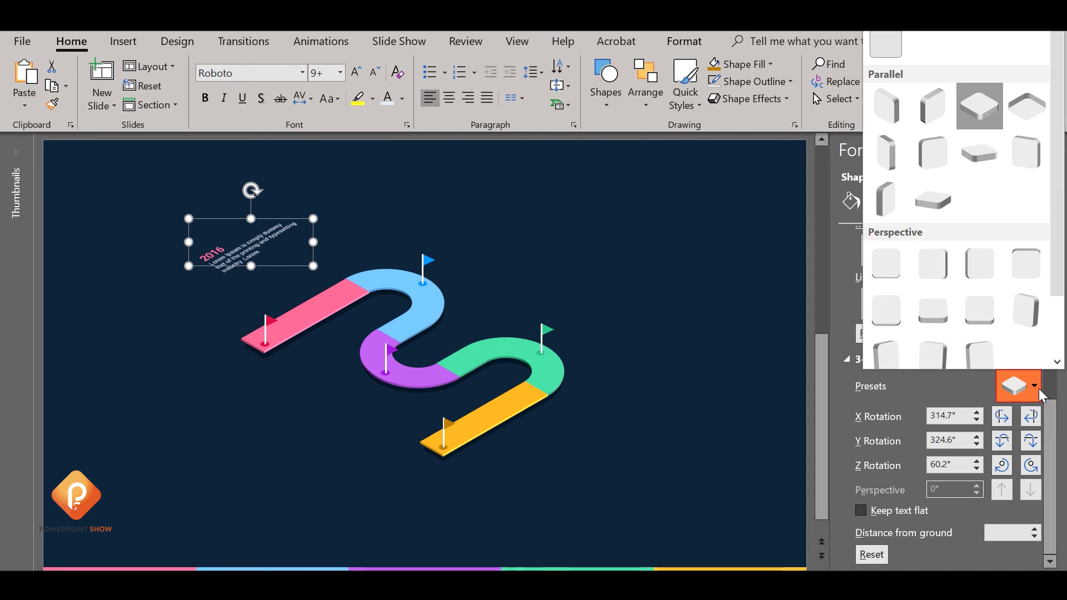
pyautogui.click(932, 119)
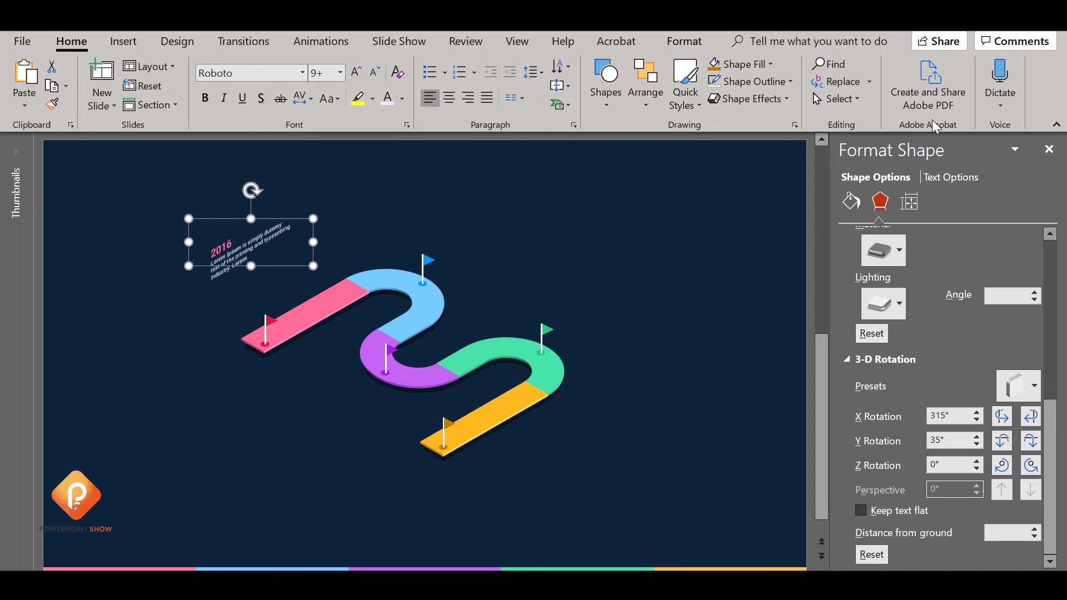
pyautogui.click(1055, 159)
pyautogui.click(325, 279)
# - Copy the 2016 label beside the blue flag and change its year to 2017
pyautogui.click(340, 262)
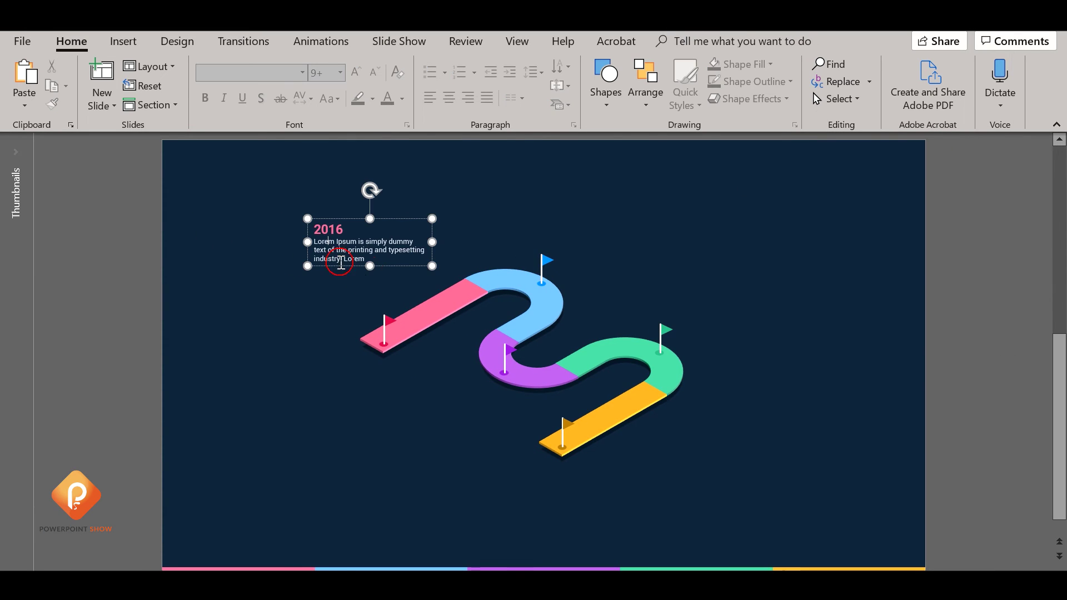
pyautogui.click(390, 271)
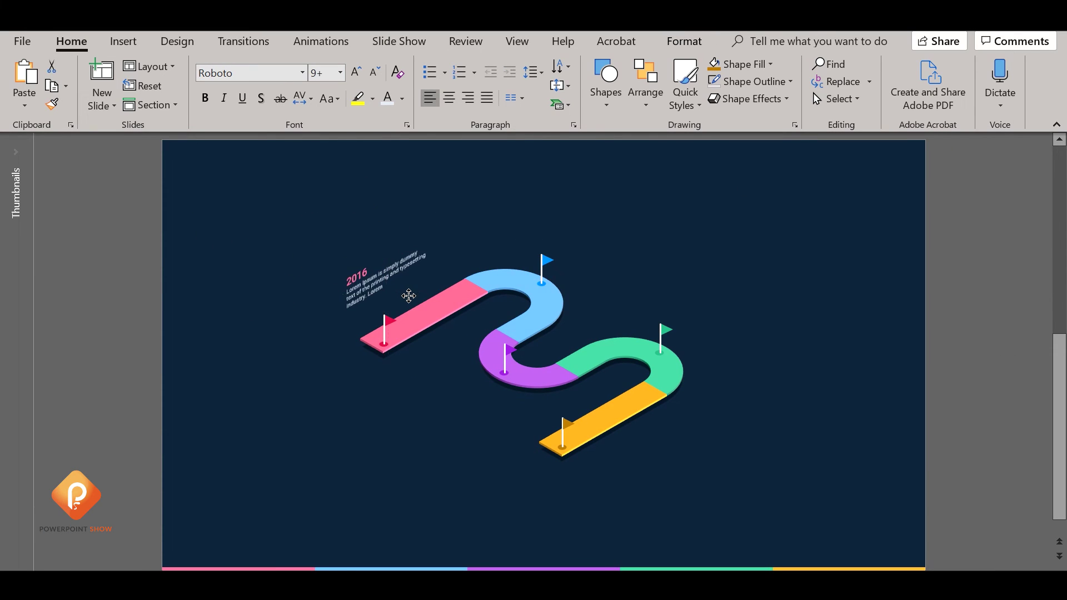
pyautogui.moveTo(409, 295); pyautogui.dragTo(629, 257)
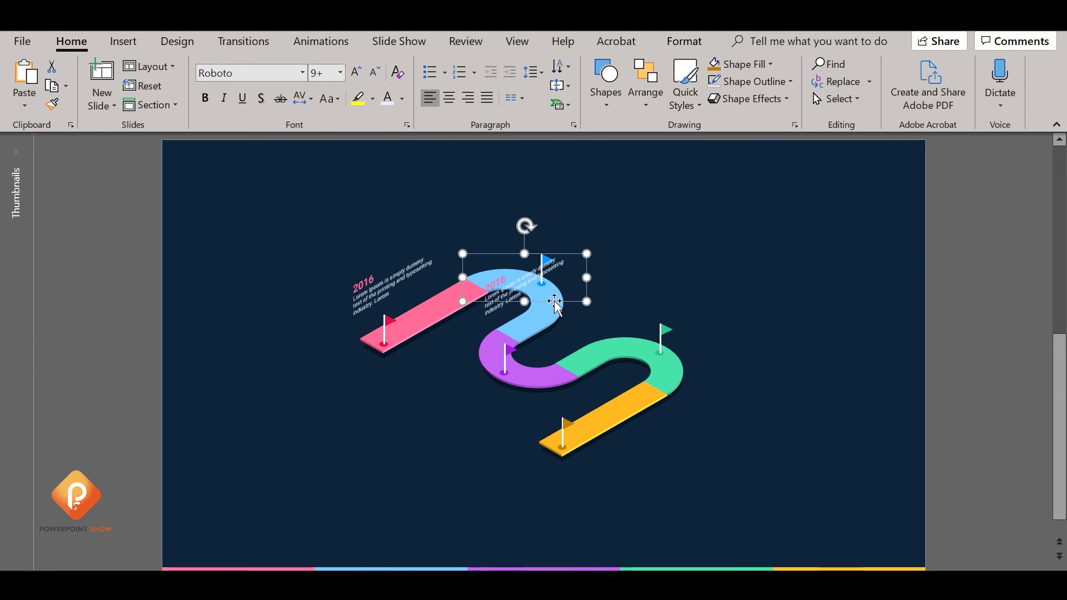
pyautogui.click(627, 256)
pyautogui.write('2017')
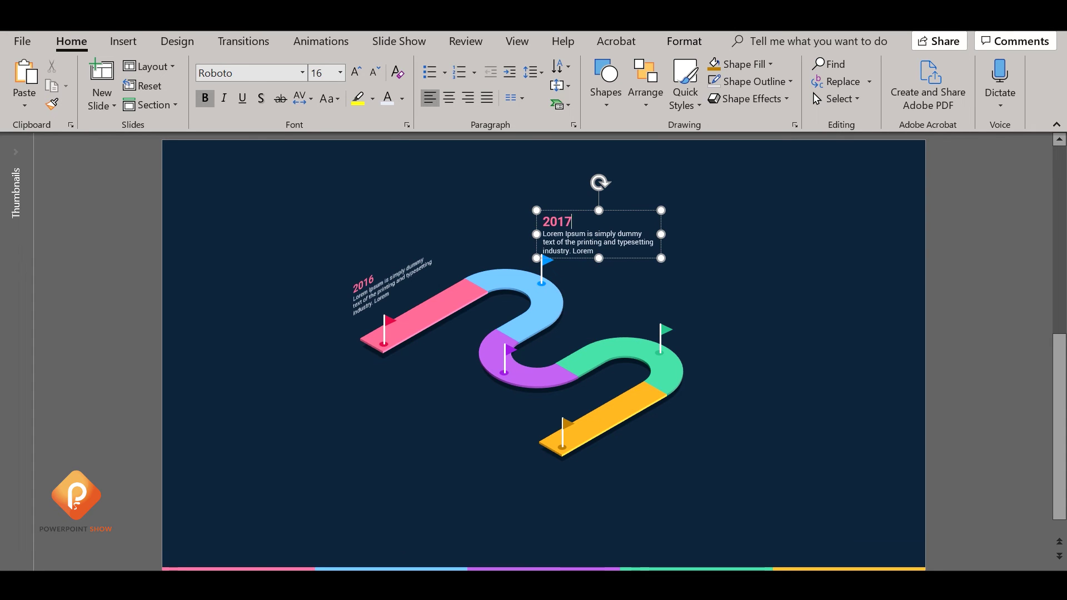
pyautogui.click(608, 245)
# - Copy the label down beside the purple flag and change its year to 2018
pyautogui.keyDown('ctrl'); pyautogui.moveTo(624, 254); pyautogui.dragTo(447, 445); pyautogui.keyUp('ctrl')
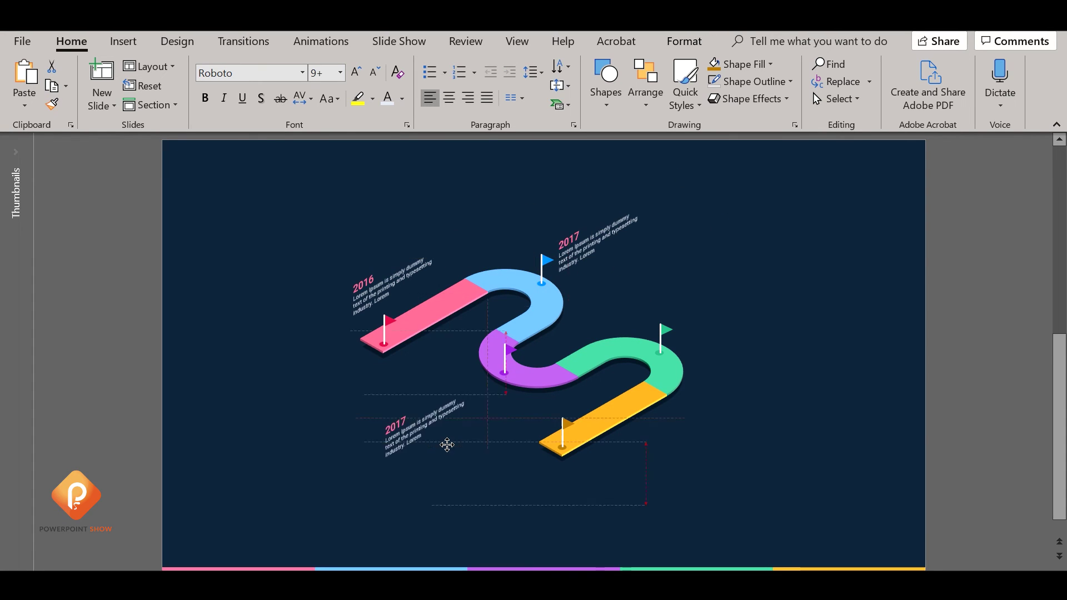
pyautogui.click(405, 420)
pyautogui.press('BackSpace')
pyautogui.write('8')
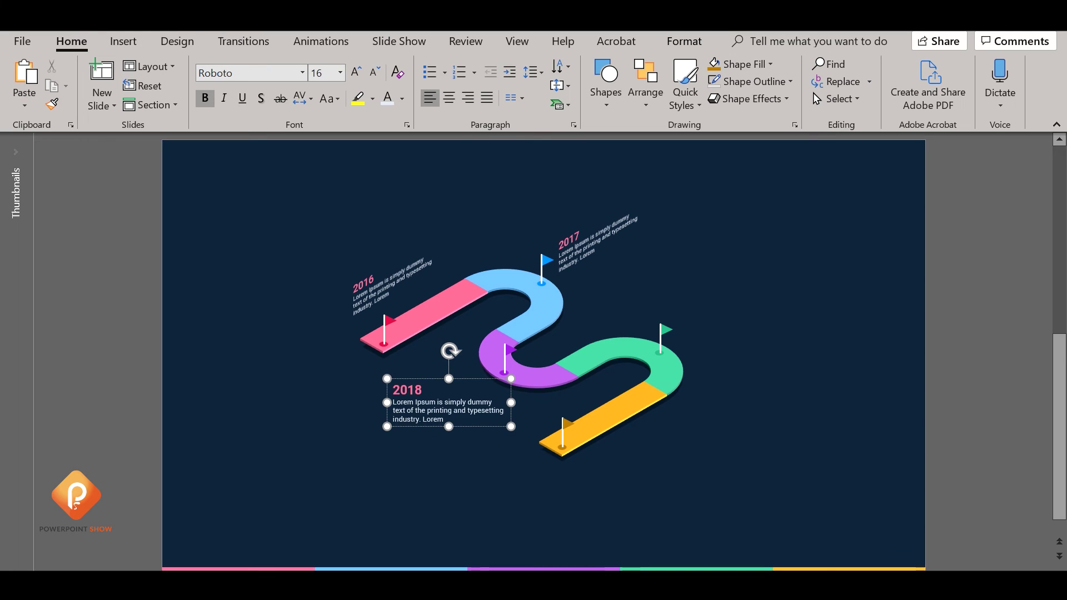
pyautogui.click(453, 435)
# - Copy the label beside the green flag and change its year to 2019
pyautogui.keyDown('ctrl'); pyautogui.moveTo(461, 436); pyautogui.dragTo(741, 338); pyautogui.keyUp('ctrl')
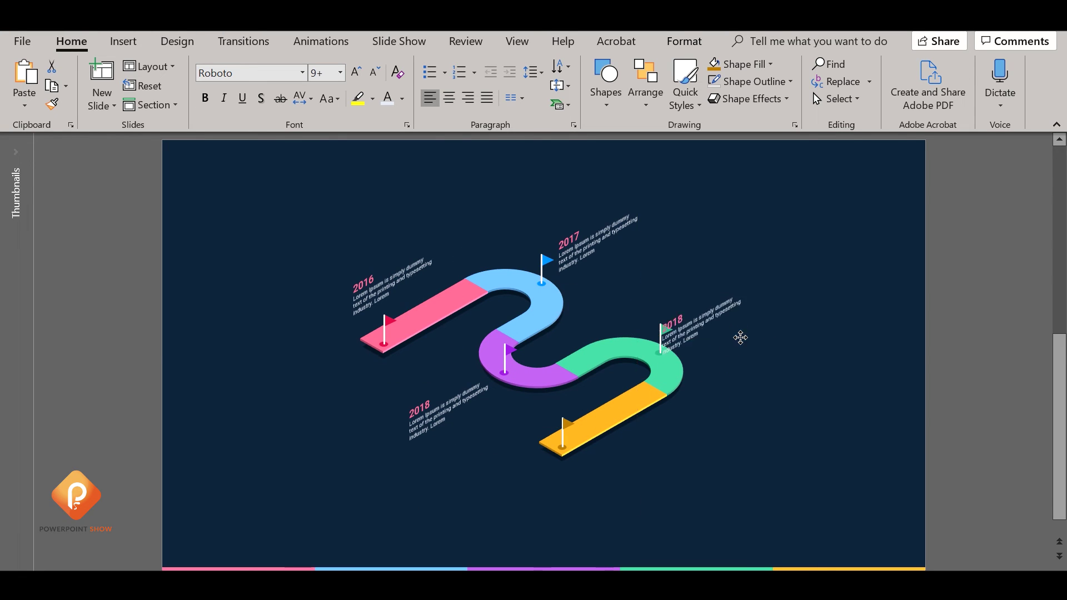
pyautogui.click(720, 339)
pyautogui.press('BackSpace')
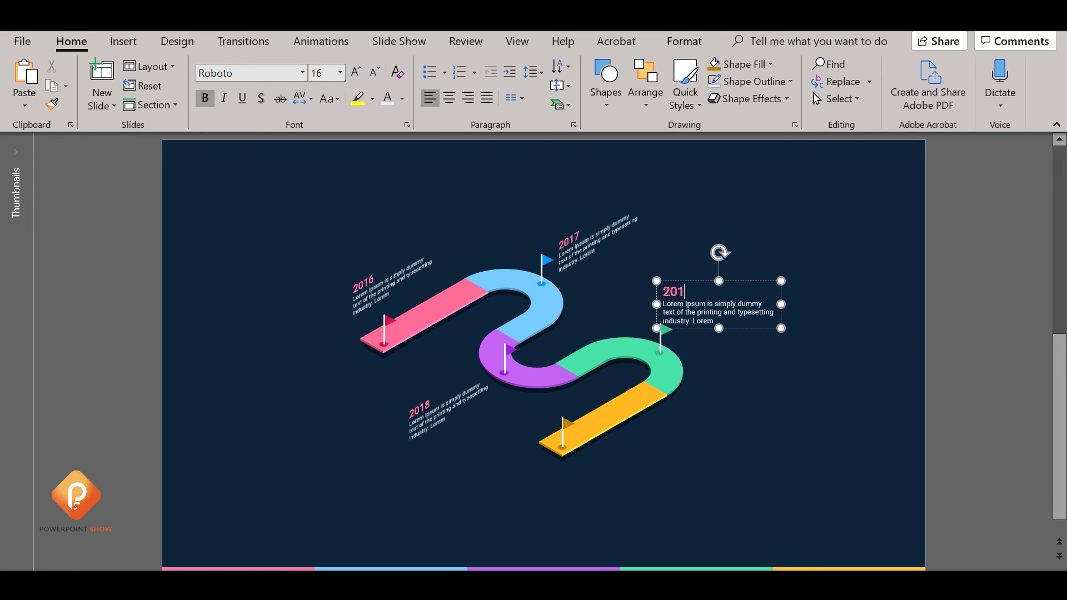
pyautogui.write('9')
pyautogui.press('Escape')
pyautogui.press('Escape')
pyautogui.click(737, 328)
# - Copy the label below the yellow road as 2020 and nudge the 2019 label into alignment
pyautogui.keyDown('ctrl'); pyautogui.moveTo(736, 328); pyautogui.dragTo(522, 500); pyautogui.keyUp('ctrl')
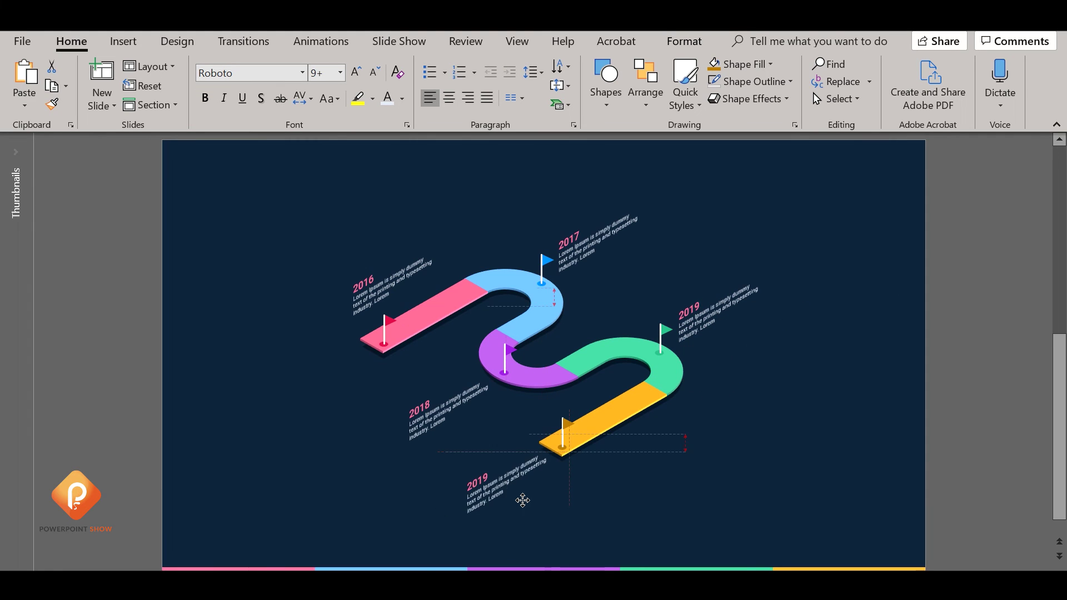
pyautogui.click(482, 479)
pyautogui.write('2020')
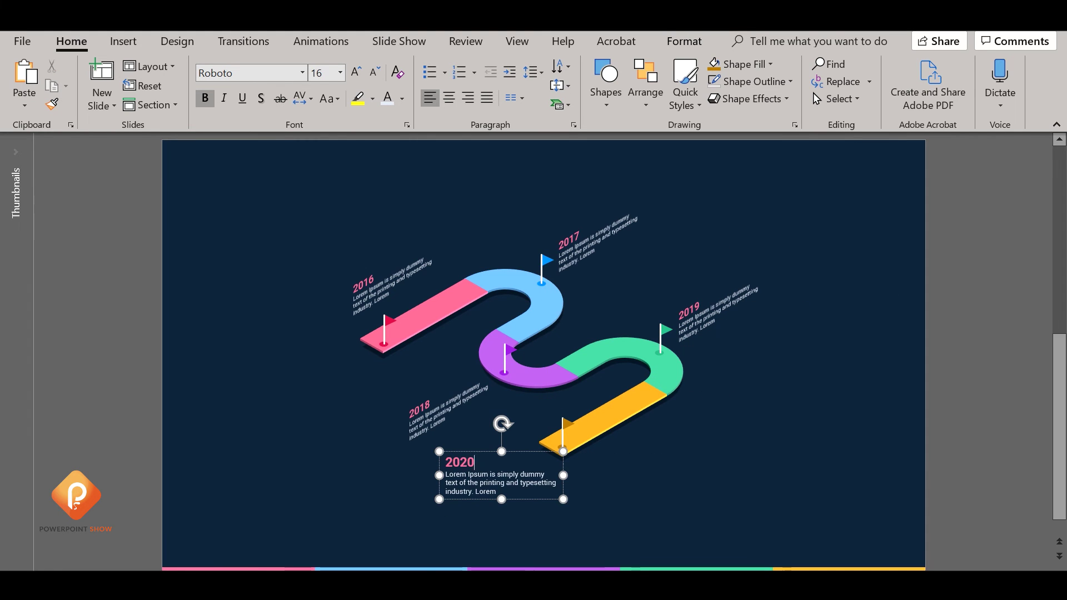
pyautogui.click(619, 516)
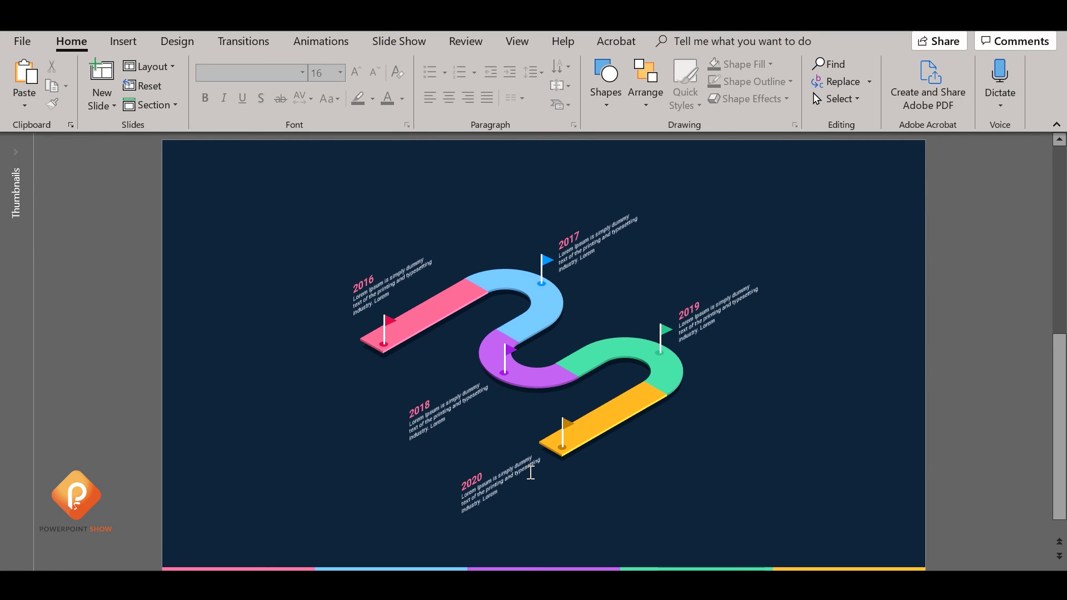
pyautogui.click(711, 326)
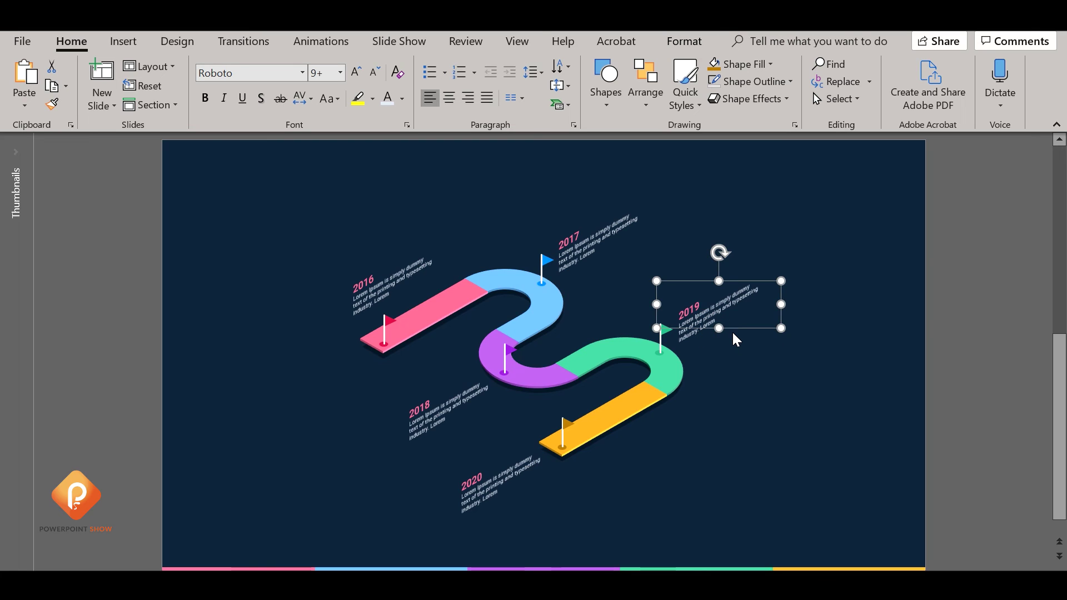
pyautogui.moveTo(734, 331); pyautogui.dragTo(736, 330)
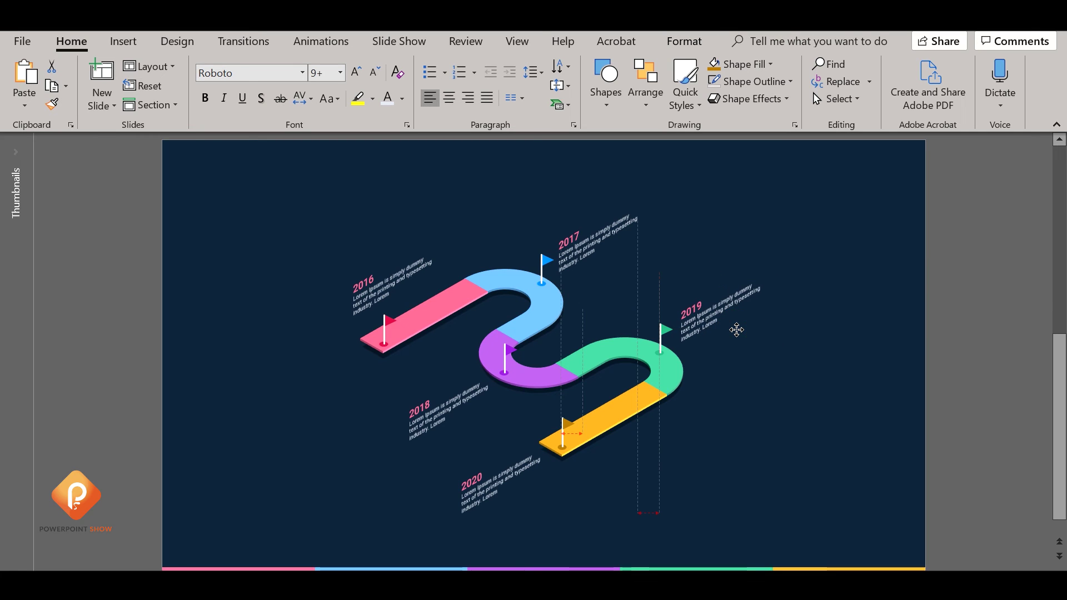
pyautogui.click(738, 425)
pyautogui.moveTo(207, 175); pyautogui.dragTo(965, 572)
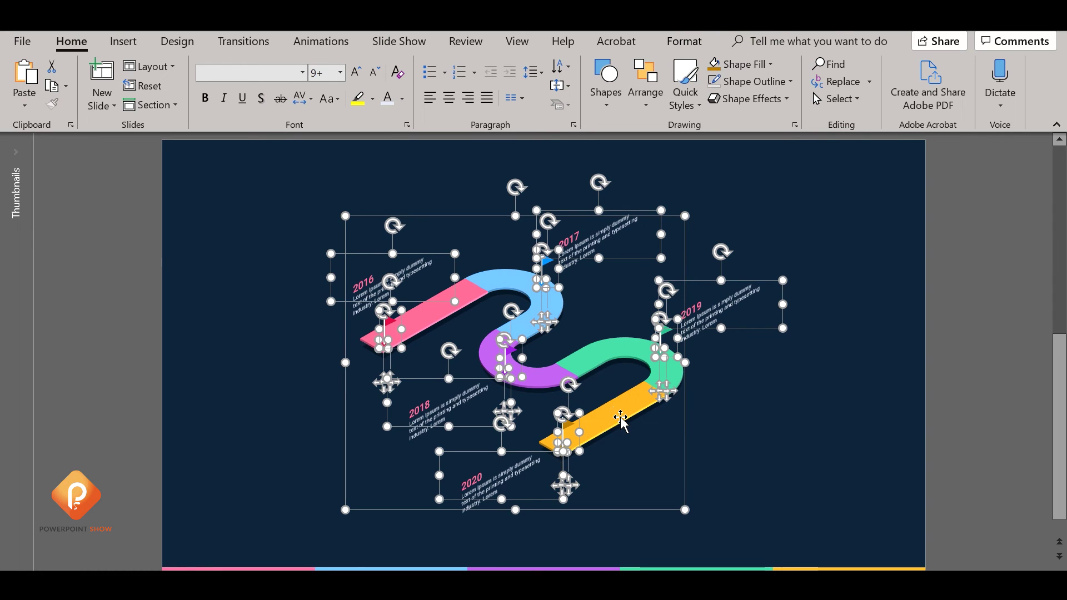
# - Move the whole timeline up and left, then group the pink flag with its base dot
pyautogui.moveTo(621, 421); pyautogui.dragTo(613, 403)
pyautogui.click(833, 383)
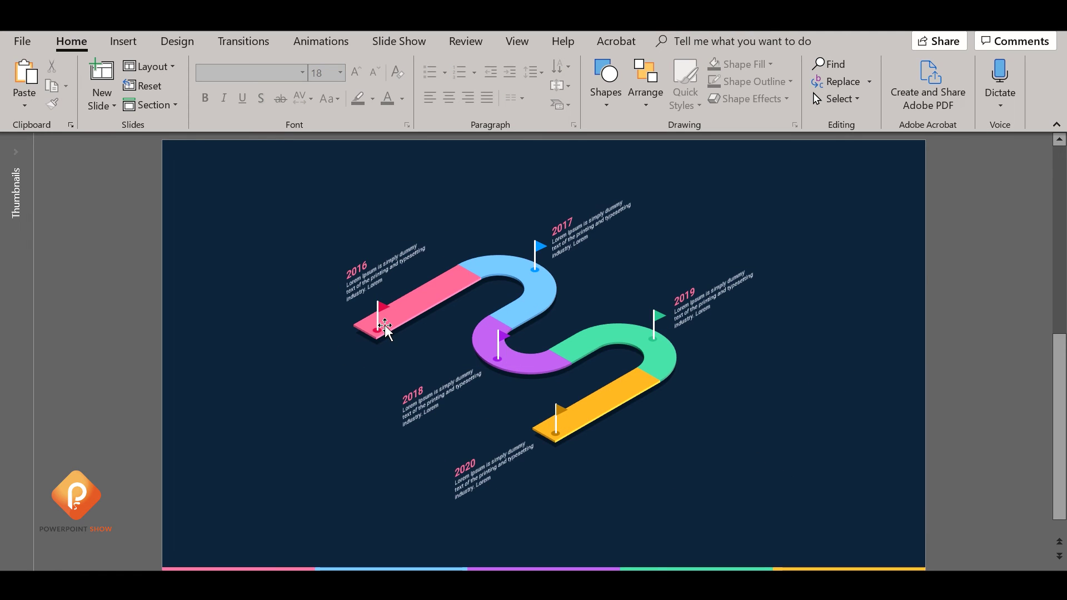
pyautogui.click(382, 308)
pyautogui.keyDown('ctrl'); pyautogui.scroll(5, 380, 307); pyautogui.keyUp('ctrl')
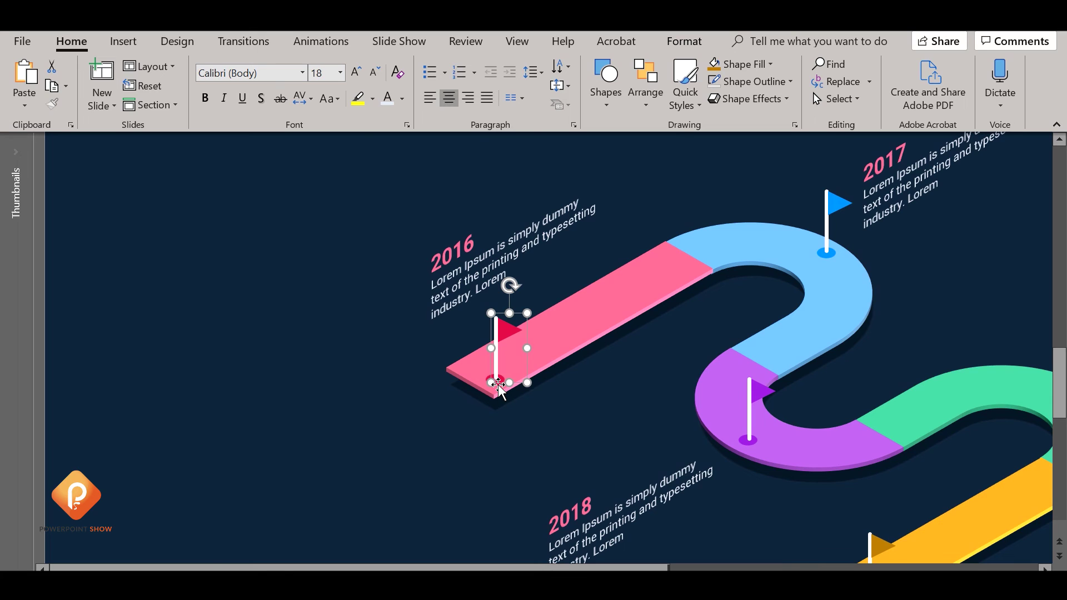
pyautogui.click(447, 405)
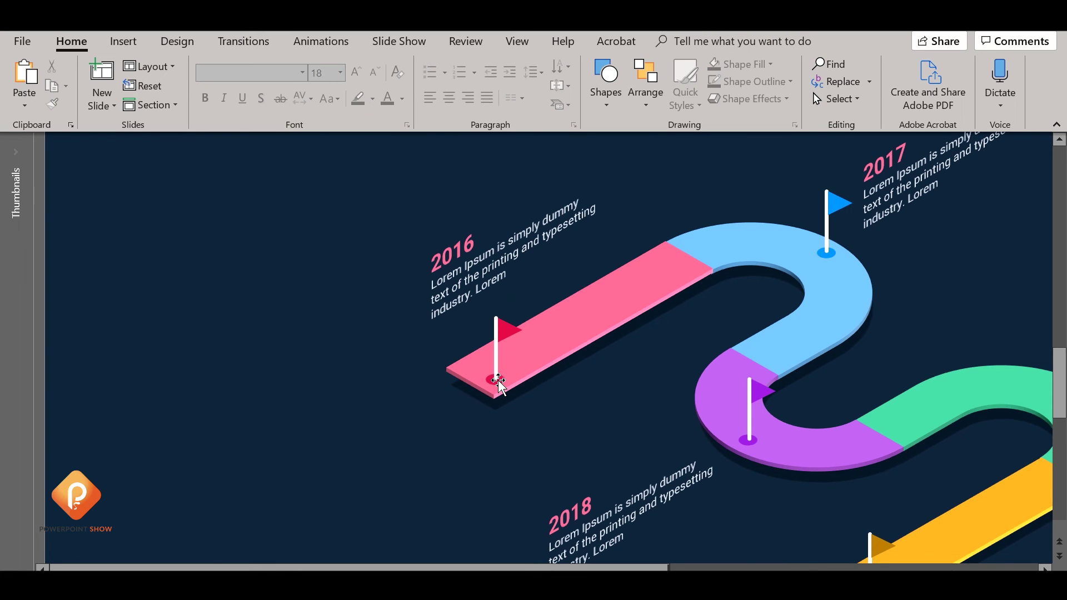
pyautogui.click(492, 379)
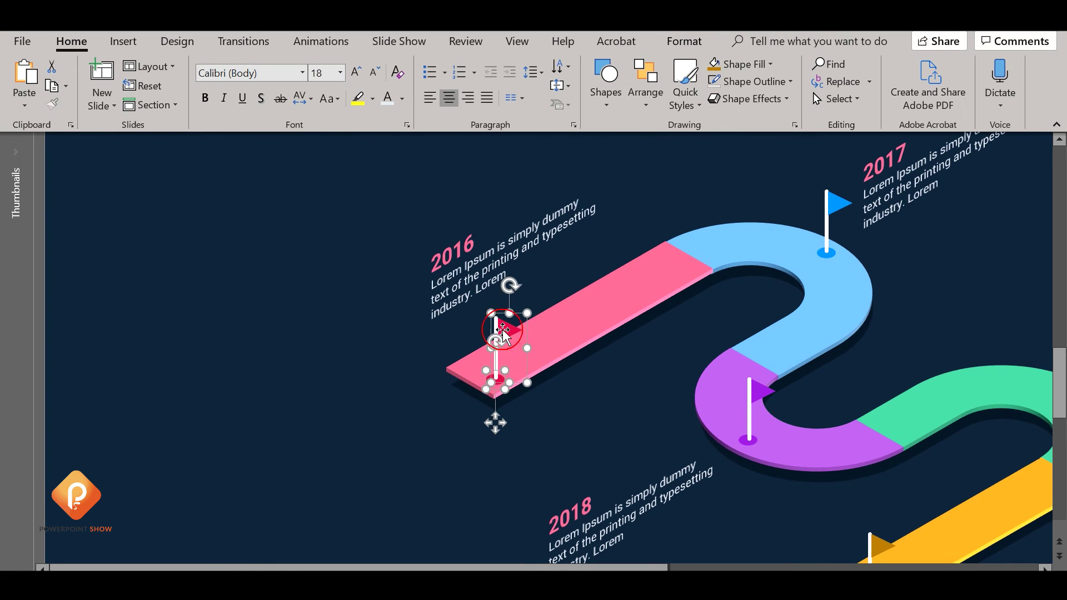
pyautogui.click(646, 105)
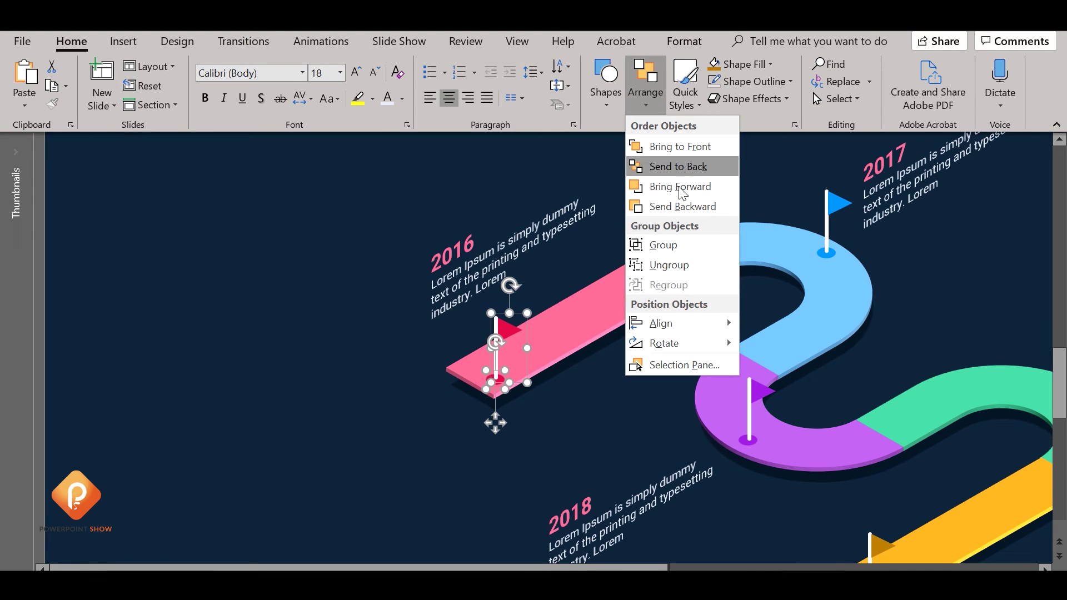
pyautogui.click(666, 248)
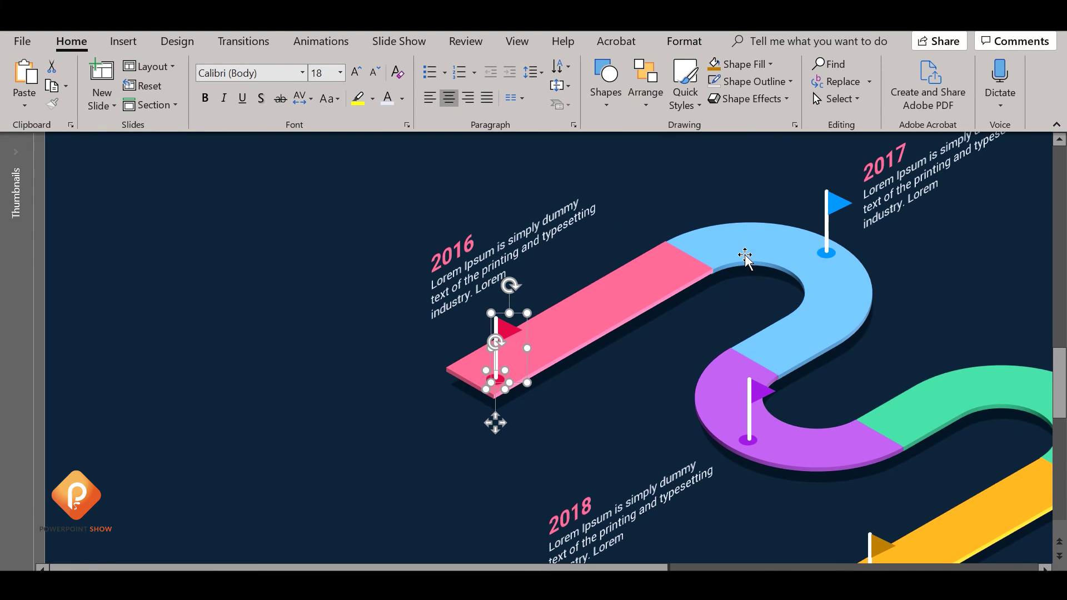
# - Group the blue flag and the purple flag each with their base dots
pyautogui.click(832, 254)
pyautogui.keyDown('shift'); pyautogui.click(837, 201); pyautogui.keyUp('shift')
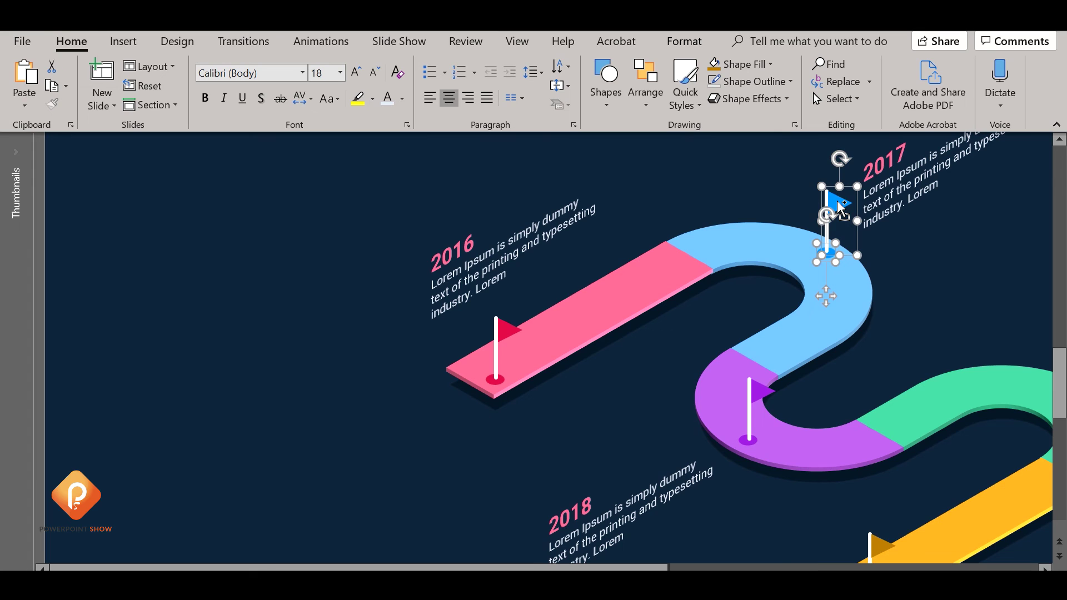
pyautogui.hotkey('ctrl', 'g')
pyautogui.click(750, 440)
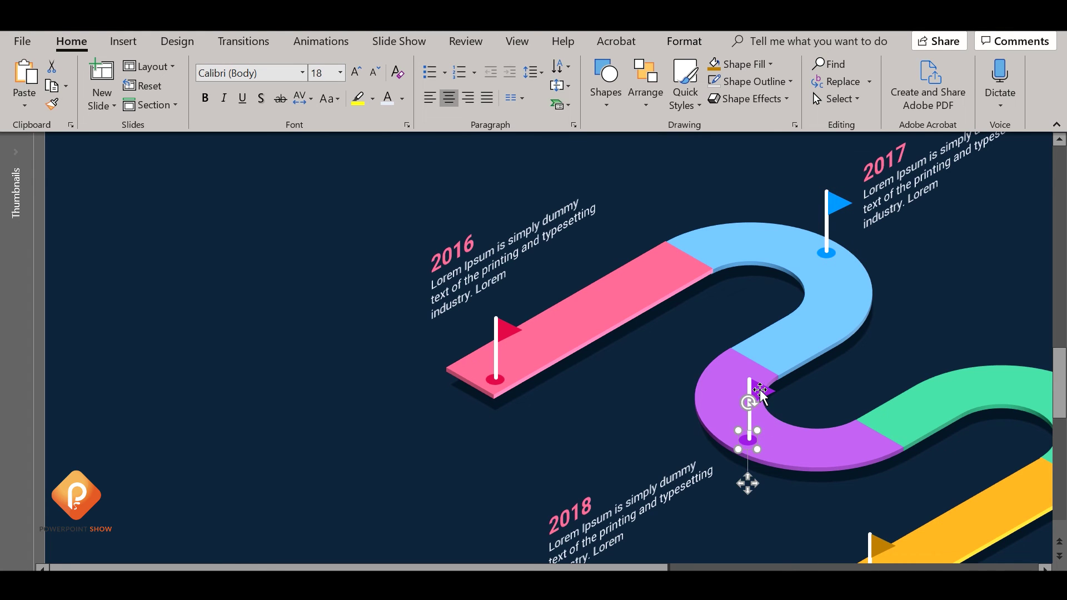
pyautogui.keyDown('shift'); pyautogui.click(760, 391); pyautogui.keyUp('shift')
pyautogui.hotkey('ctrl', 'g')
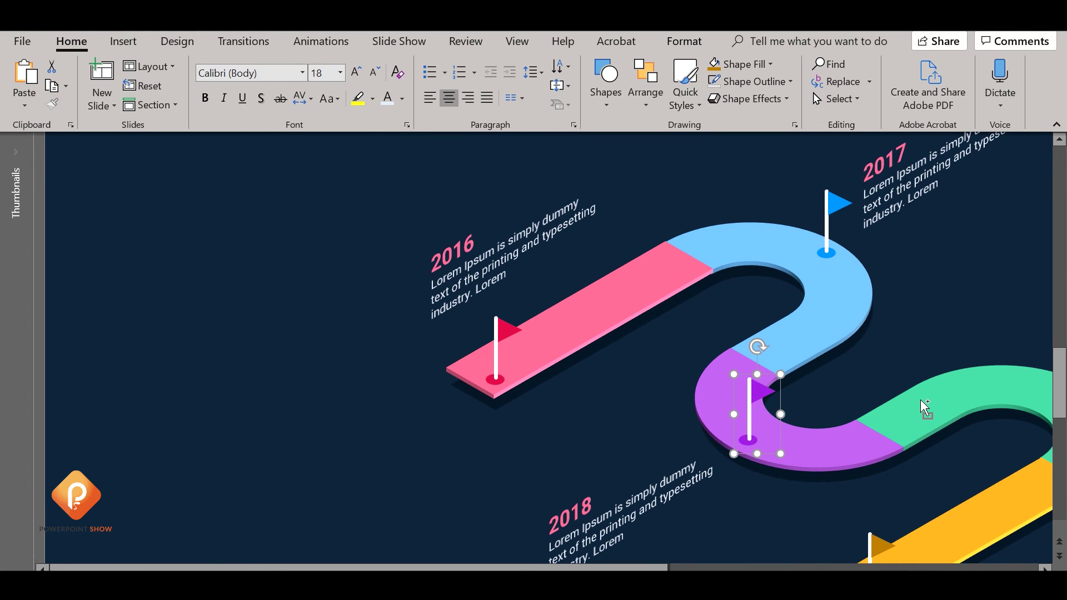
# - Group the green flag and the orange flag each with their base dots
pyautogui.keyDown('ctrl'); pyautogui.scroll(-2, 921, 399); pyautogui.keyUp('ctrl')
pyautogui.click(807, 337)
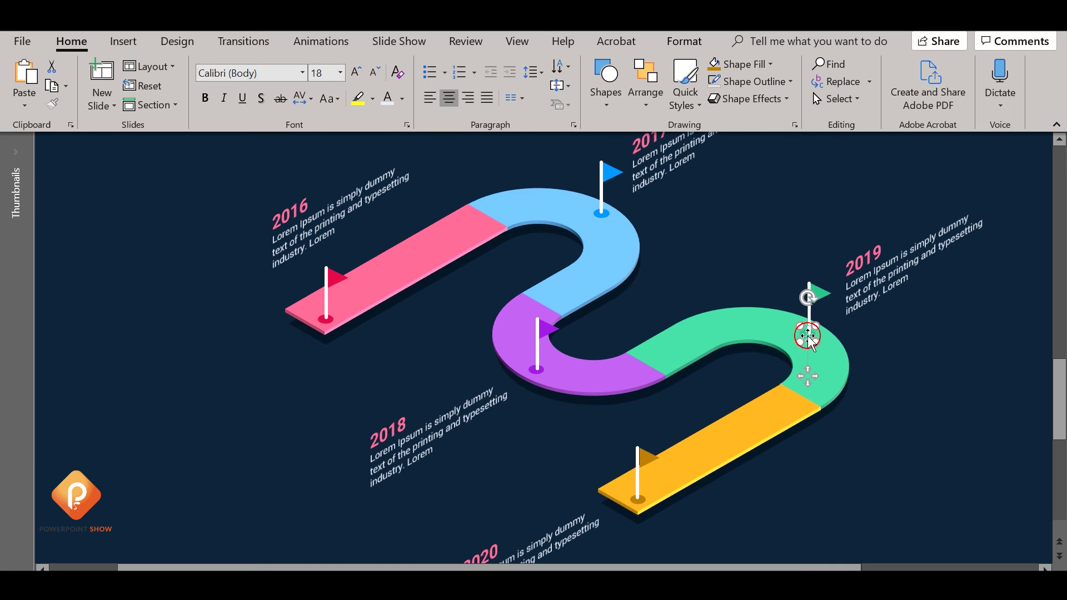
pyautogui.hotkey('ctrl', 'g')
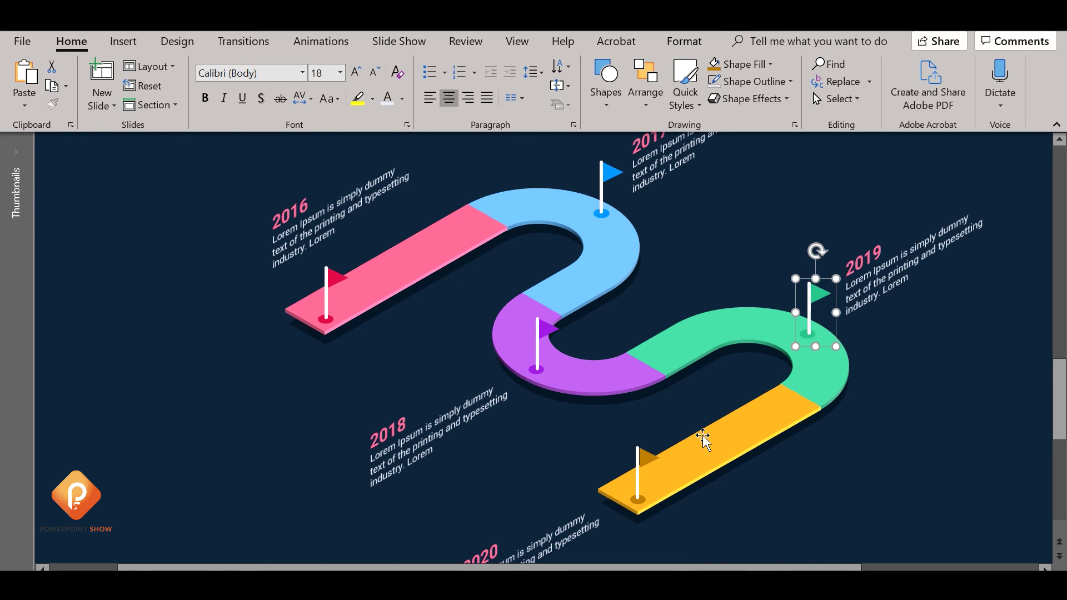
pyautogui.click(643, 500)
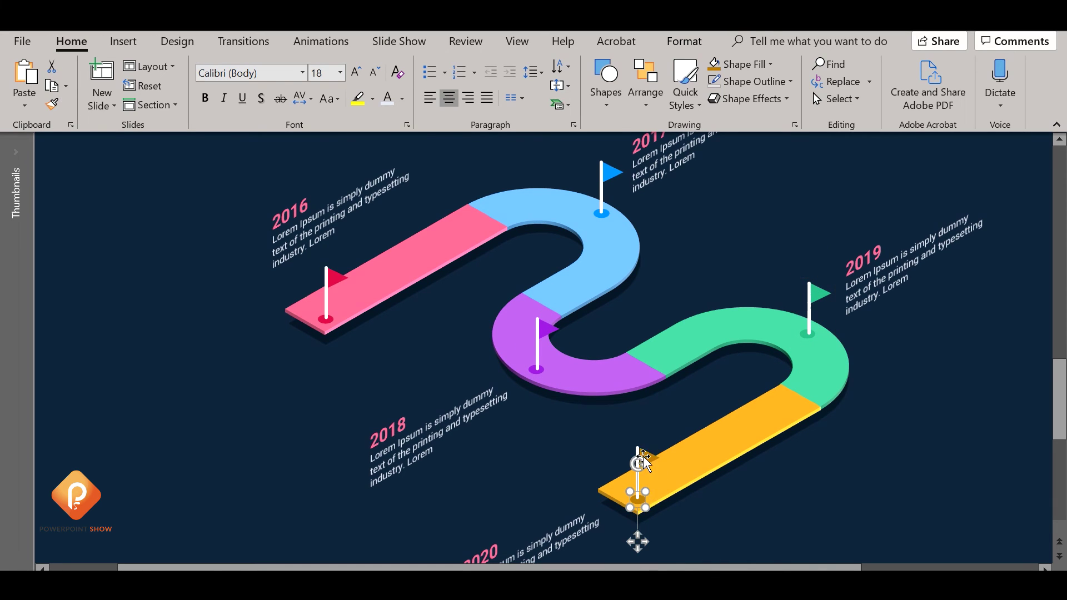
pyautogui.keyDown('shift'); pyautogui.click(645, 461); pyautogui.keyUp('shift')
pyautogui.hotkey('ctrl', 'g')
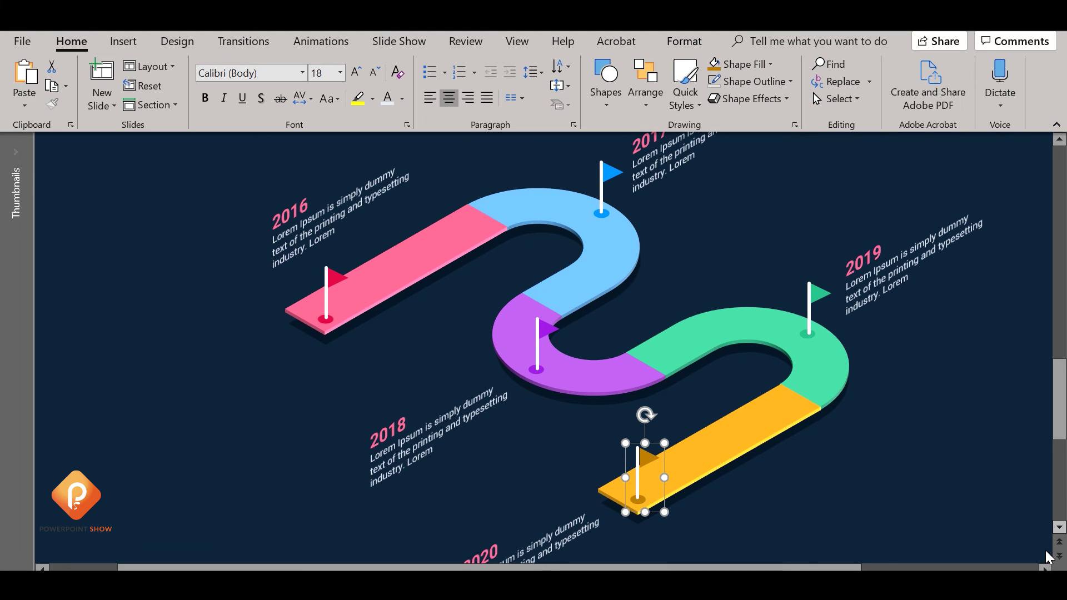
pyautogui.scroll(-3, 1014, 522)
# - Give the road graphic a Split entrance, Vertical Out, starting After Previous
pyautogui.click(794, 394)
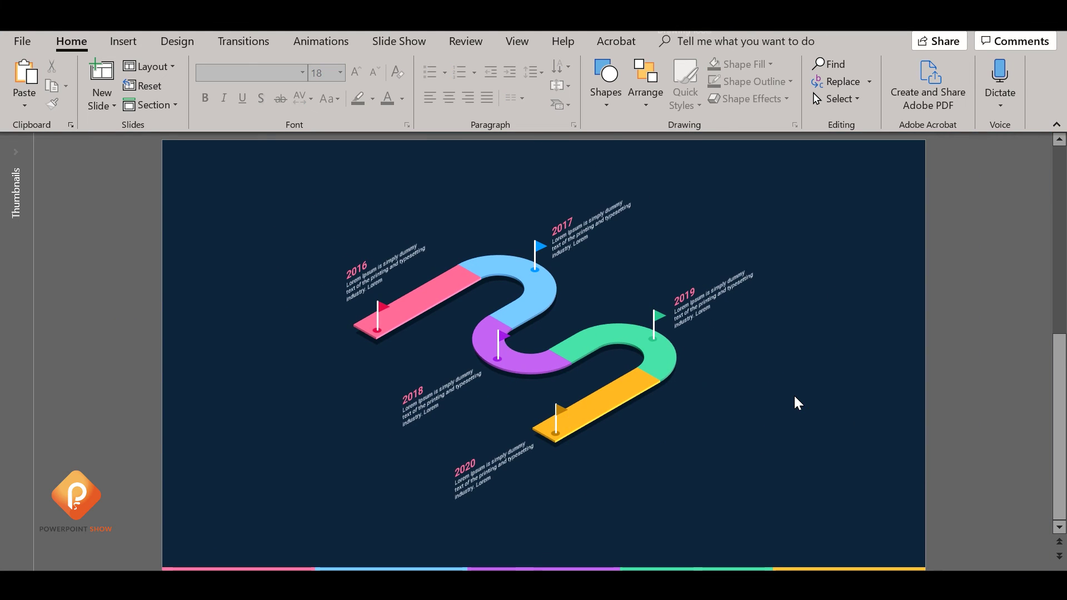
pyautogui.click(517, 261)
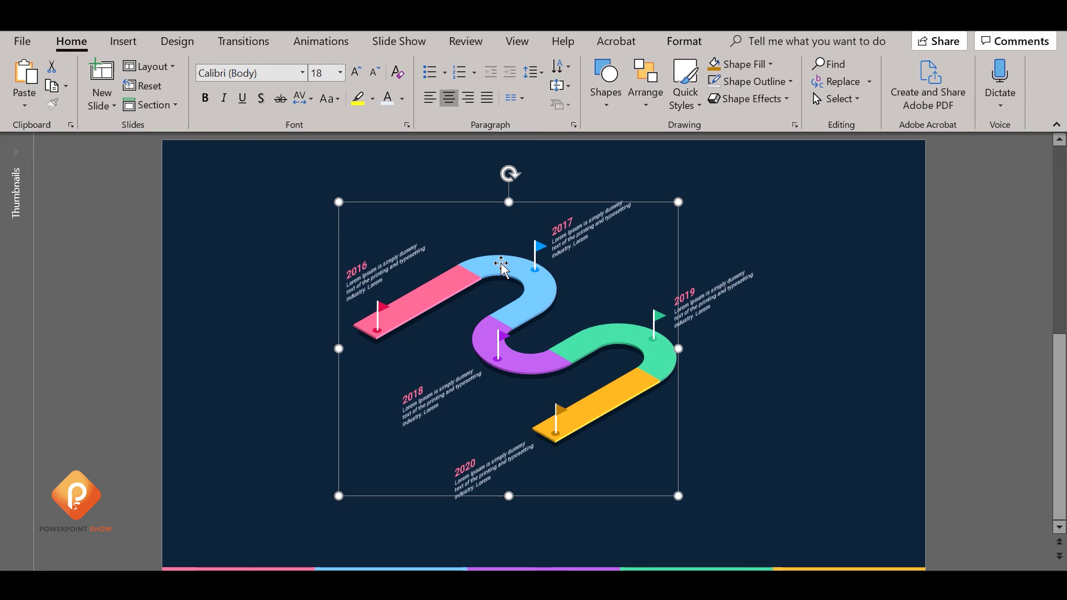
pyautogui.click(321, 43)
pyautogui.click(689, 67)
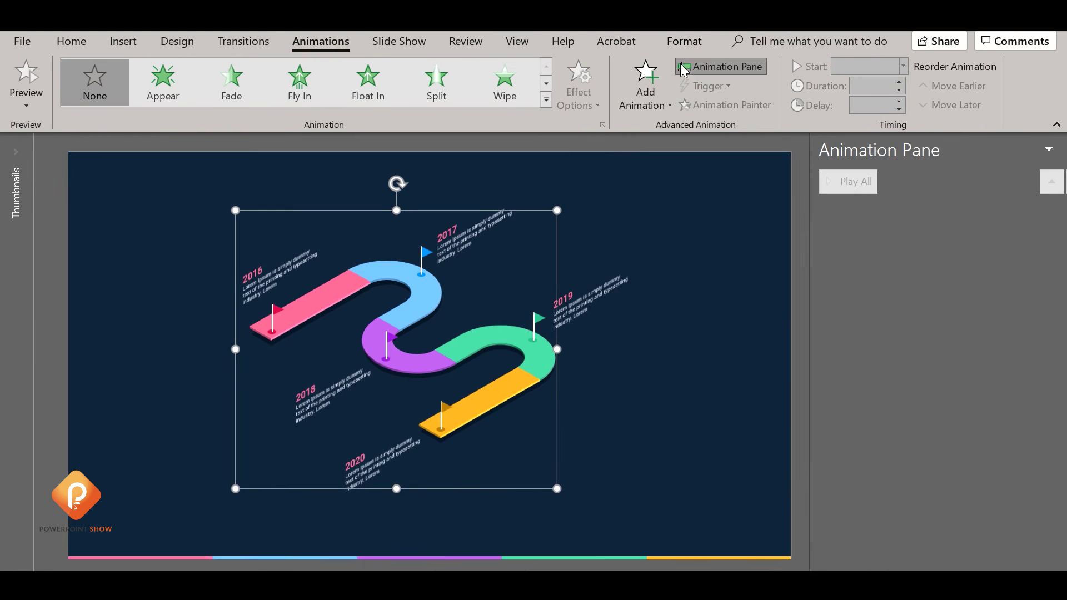
pyautogui.click(504, 83)
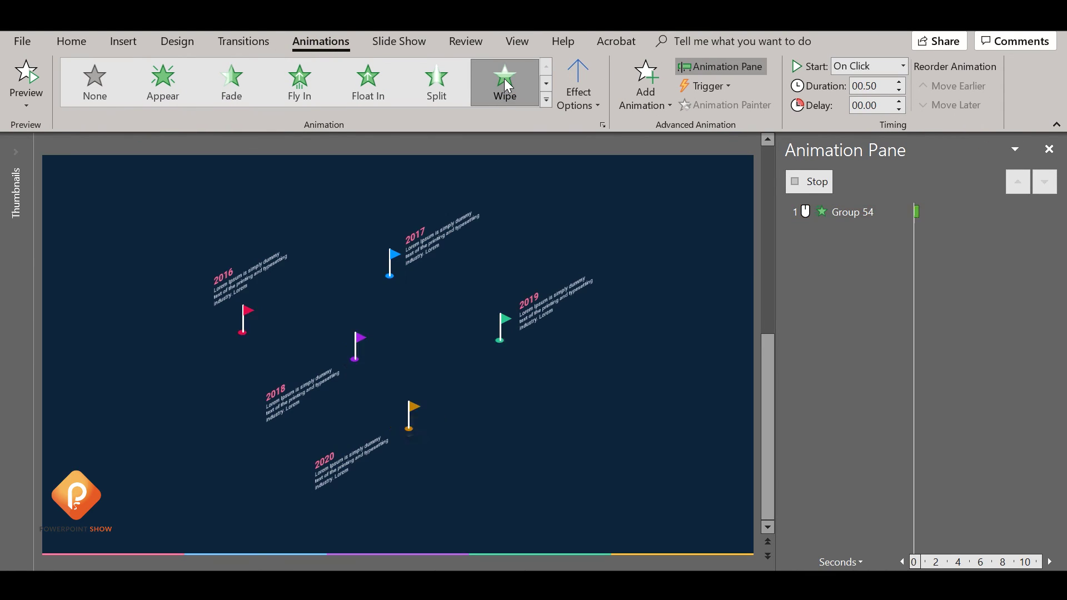
pyautogui.click(581, 105)
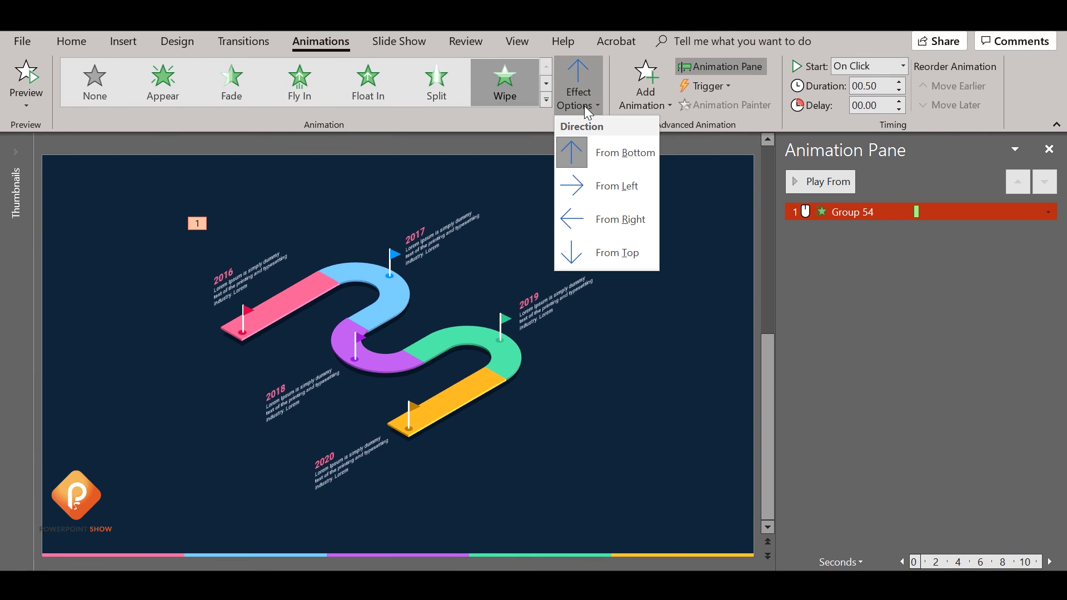
pyautogui.click(436, 81)
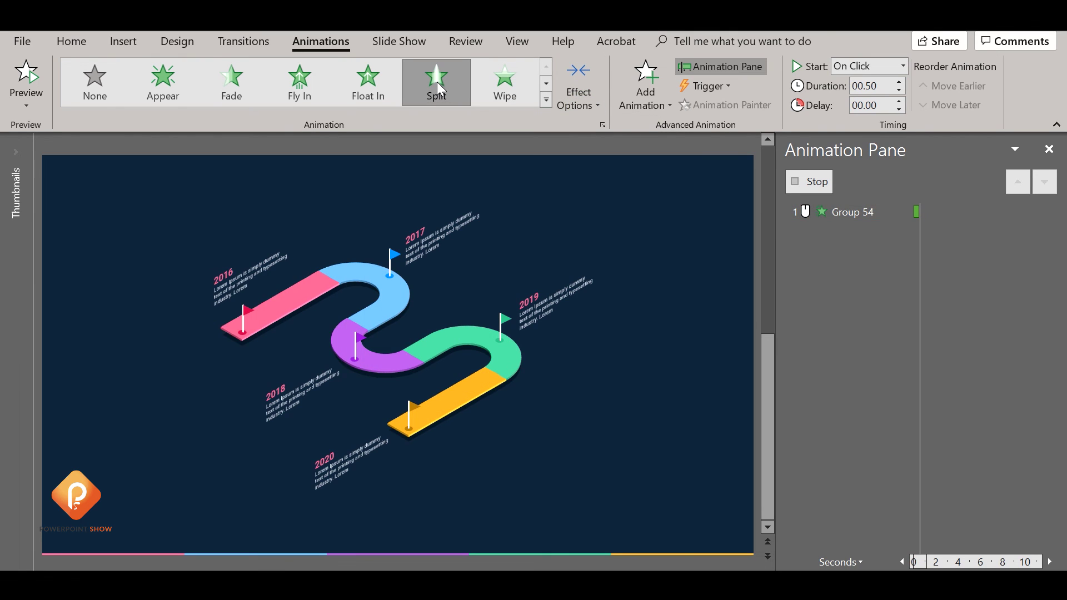
pyautogui.click(576, 111)
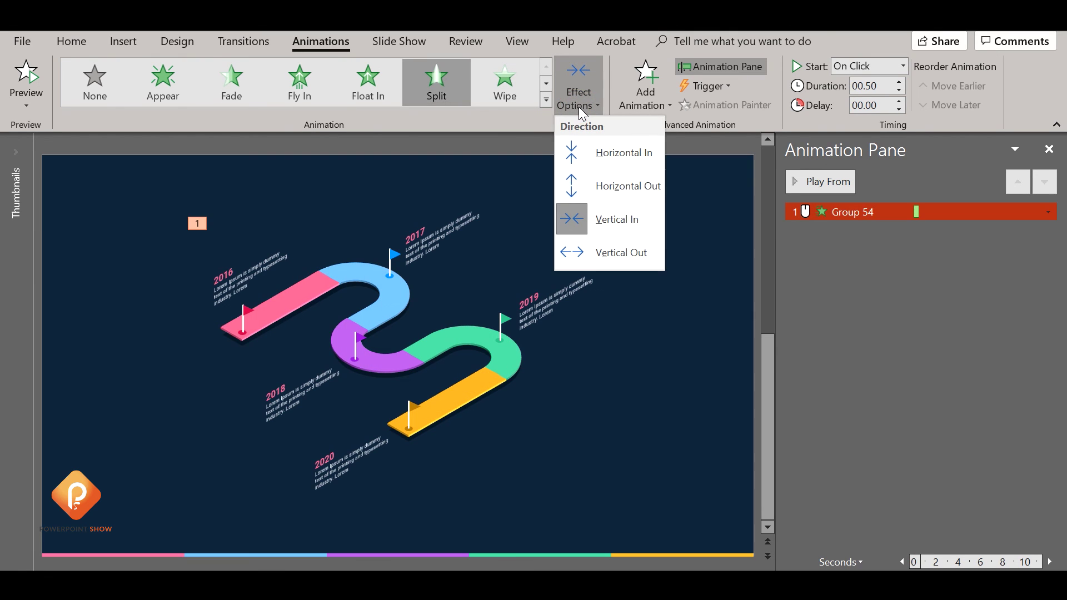
pyautogui.click(632, 255)
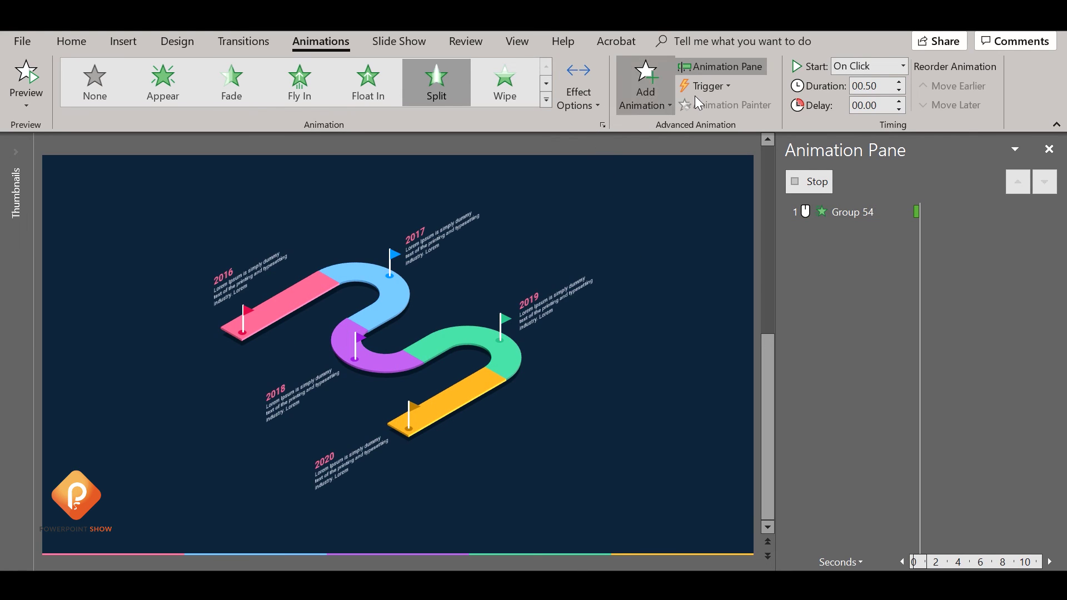
pyautogui.click(902, 65)
pyautogui.click(883, 114)
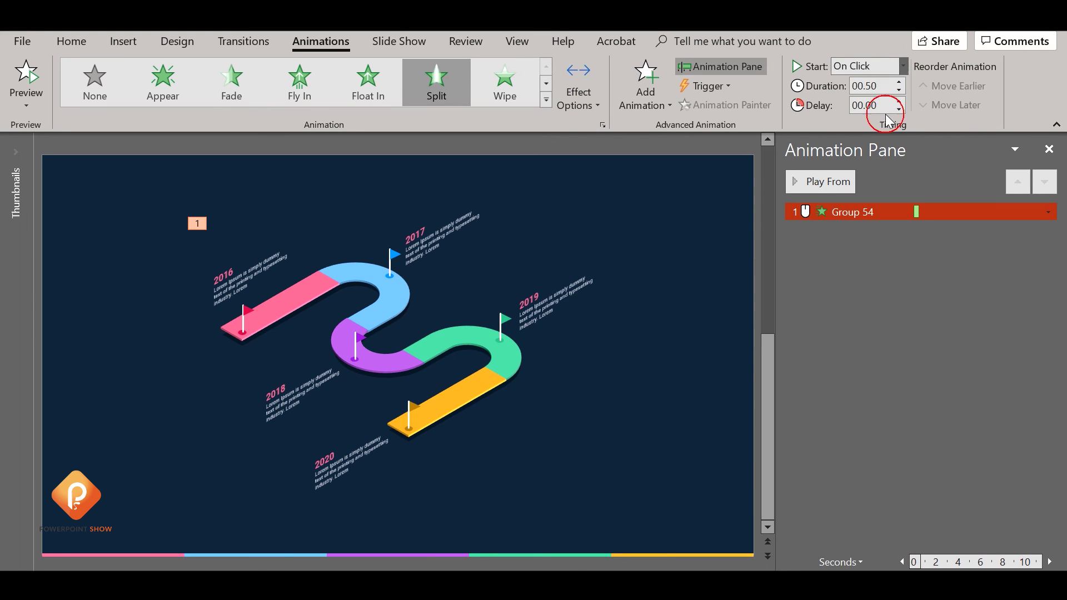
# - Give the pink 2016 flag a Wipe entrance that starts After Previous
pyautogui.click(245, 314)
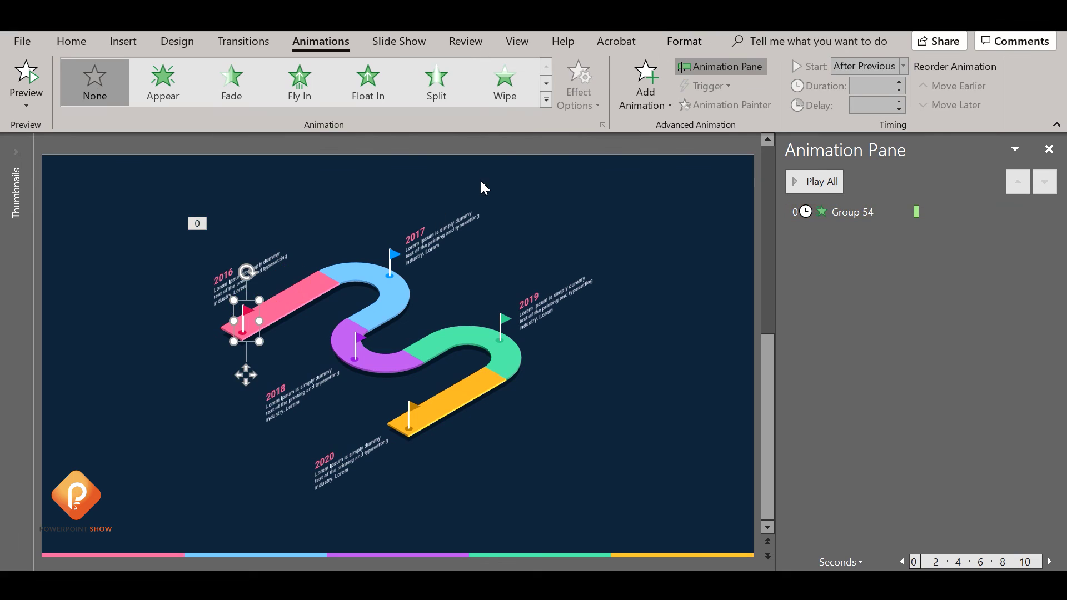
pyautogui.click(502, 89)
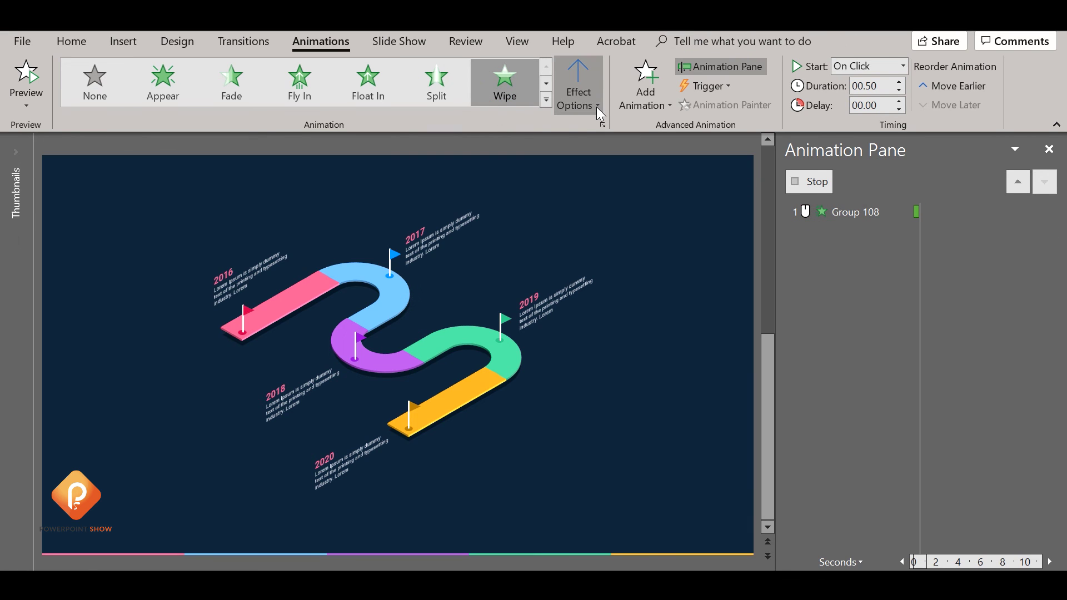
pyautogui.click(902, 65)
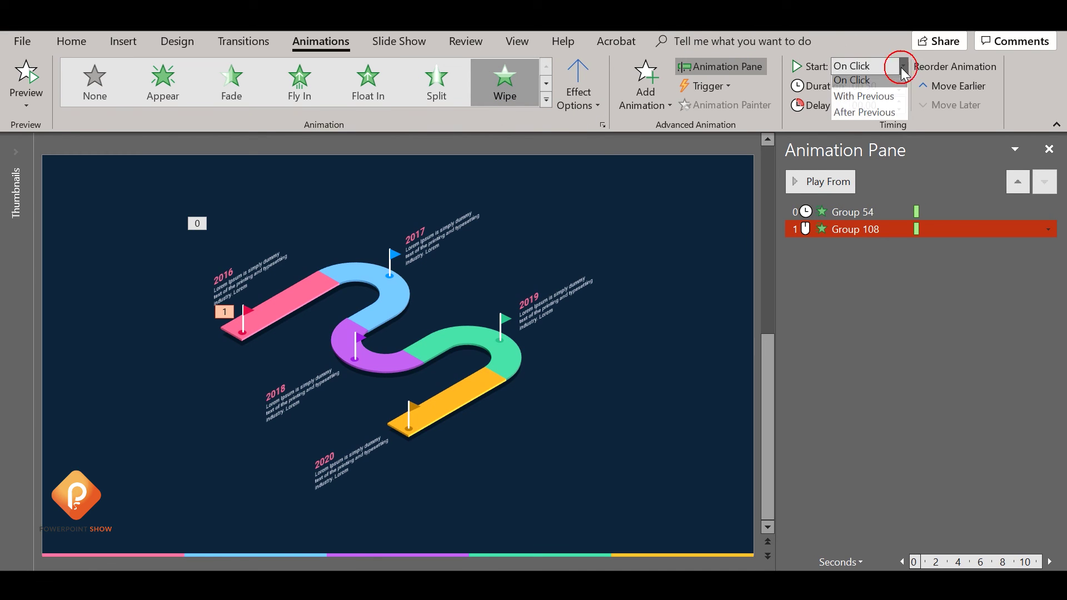
pyautogui.click(882, 114)
# - Give the 2016 label a From Left Wipe entrance that starts After Previous
pyautogui.click(244, 278)
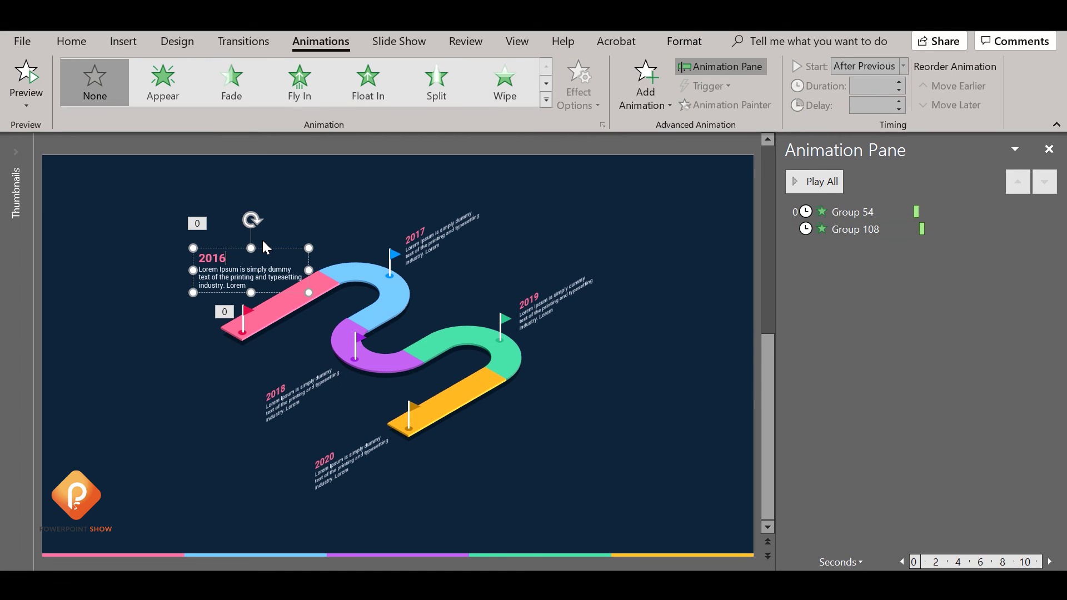
pyautogui.click(504, 85)
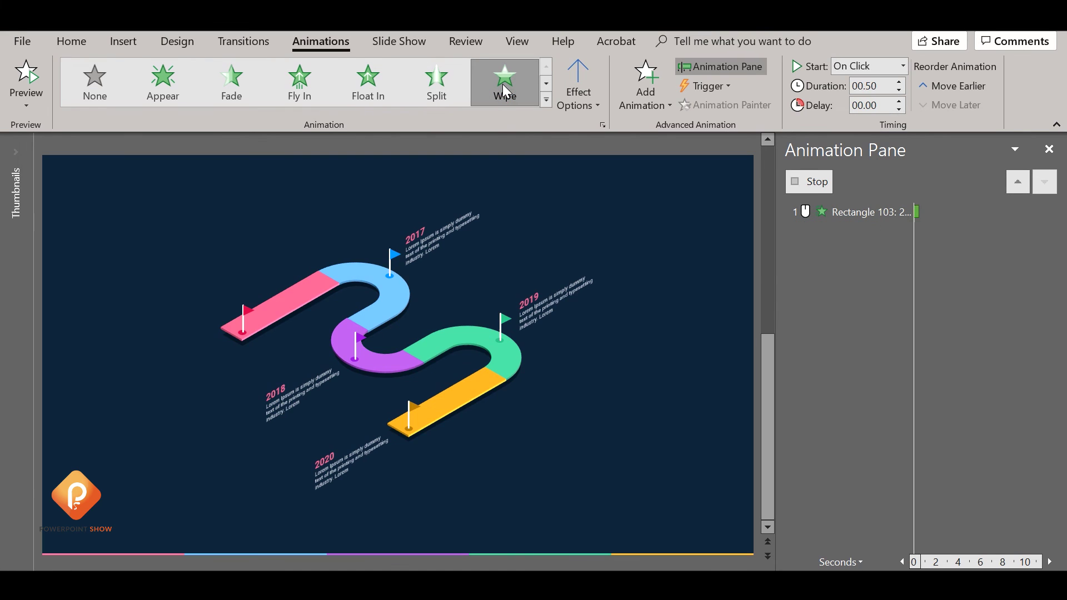
pyautogui.click(578, 95)
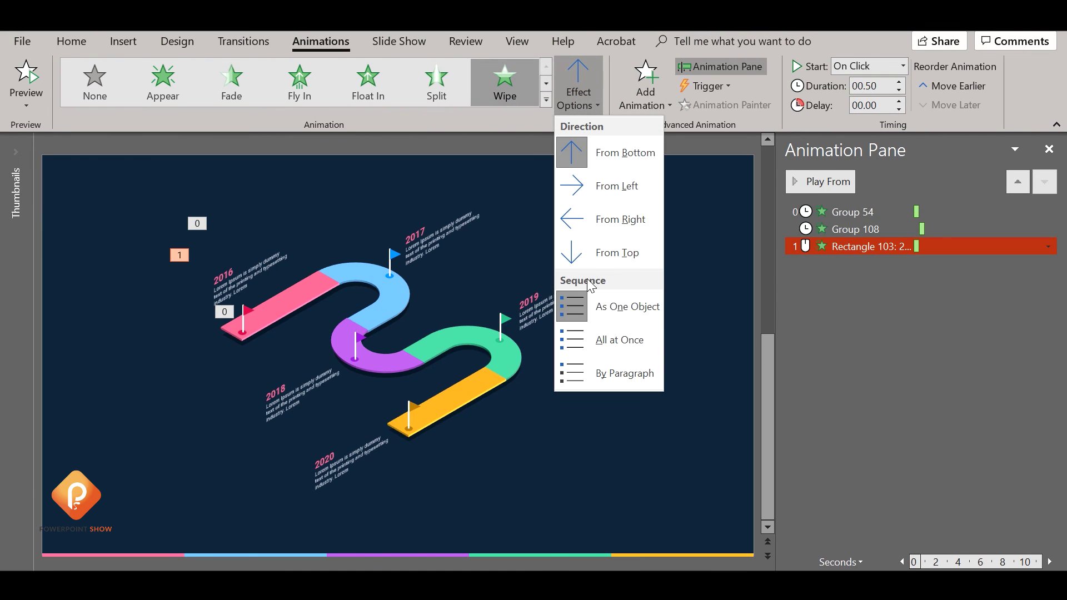
pyautogui.click(612, 185)
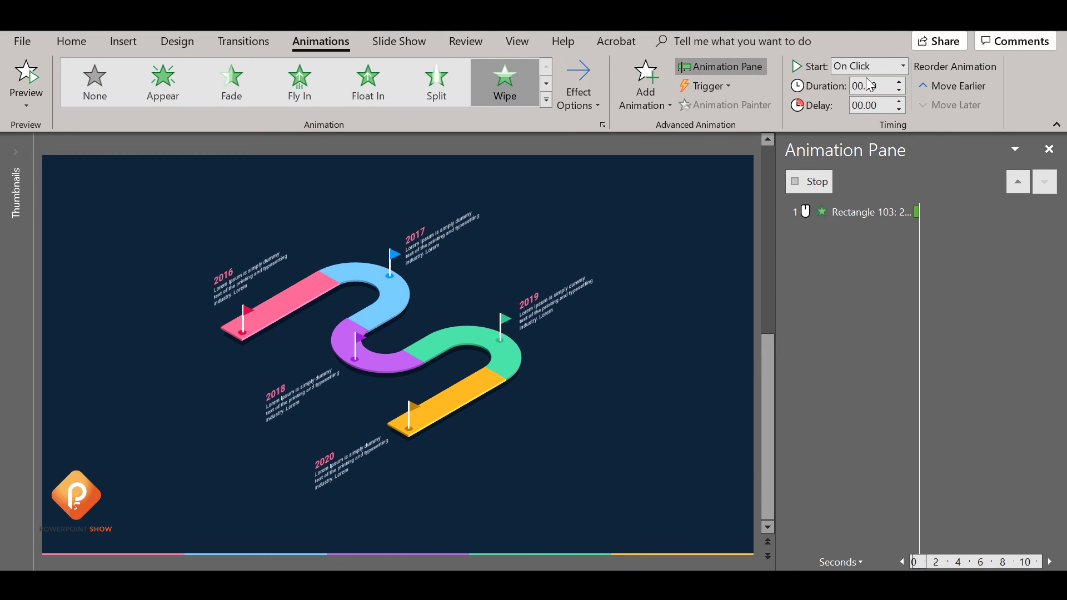
pyautogui.click(885, 66)
pyautogui.click(887, 116)
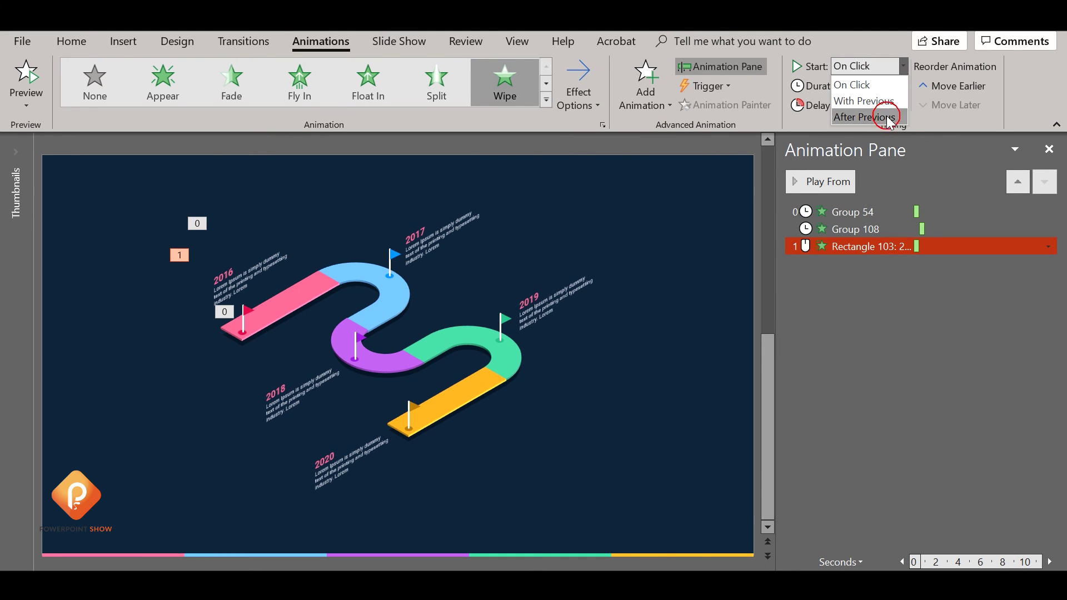
# - Give the blue 2017 flag a Wipe entrance that starts After Previous
pyautogui.click(392, 272)
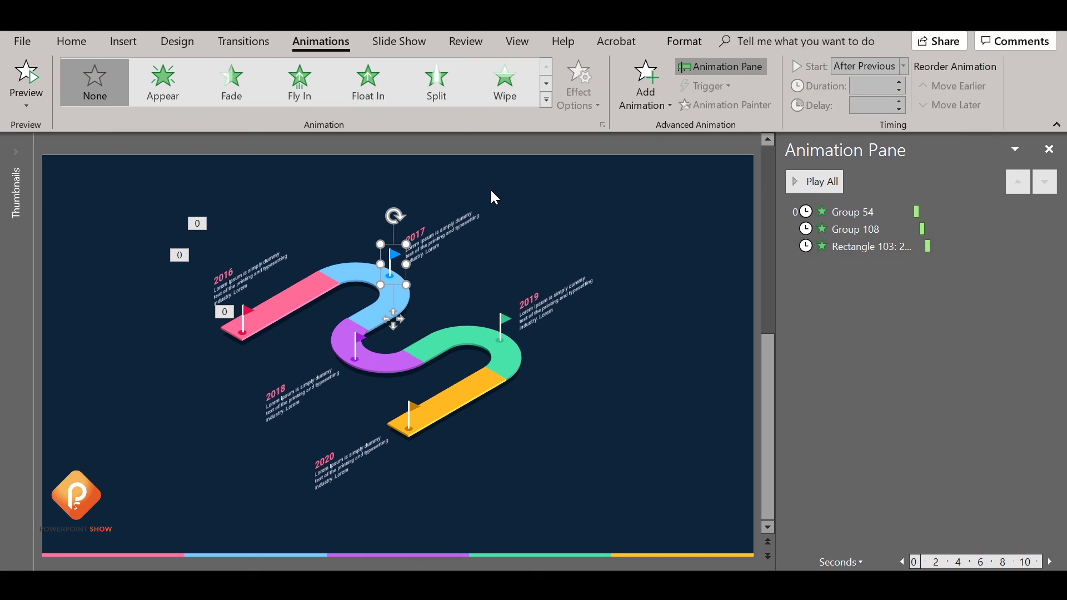
pyautogui.click(505, 83)
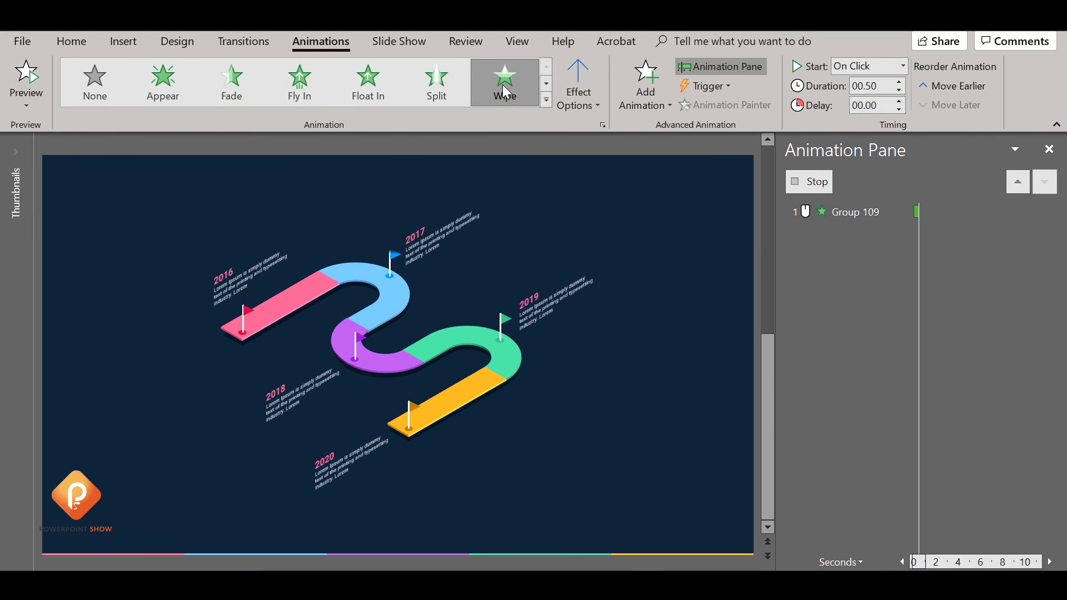
pyautogui.click(903, 65)
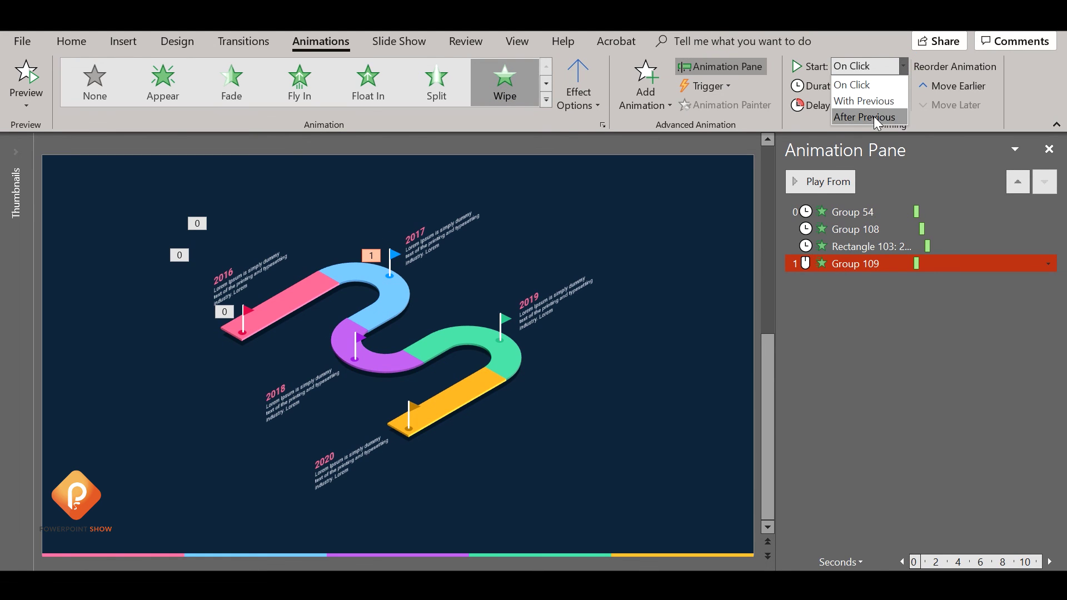
pyautogui.click(875, 117)
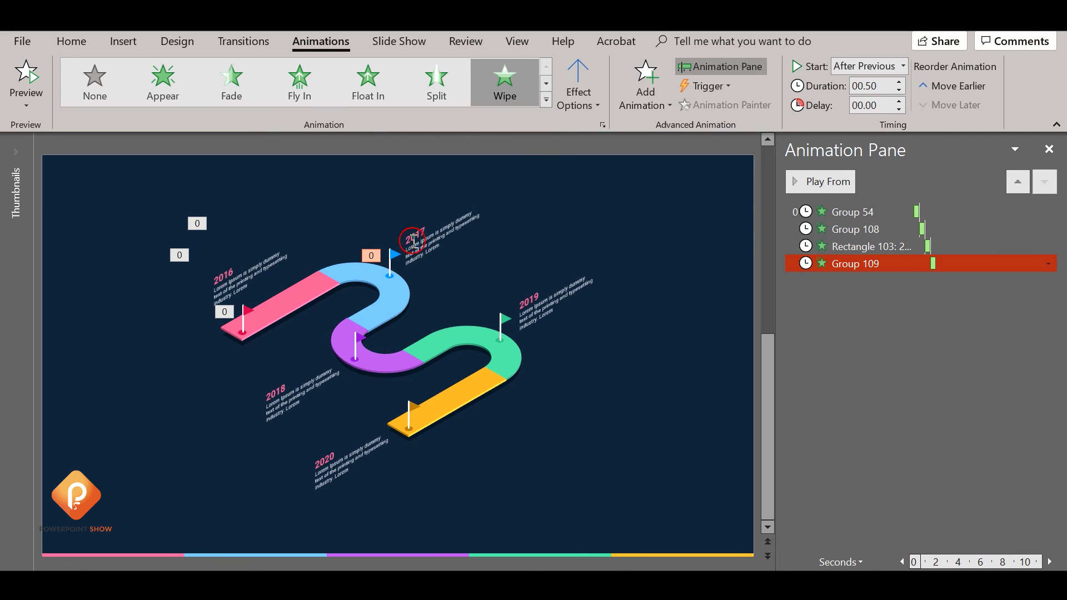
# - Give the 2017 label a From Left Wipe entrance that starts After Previous
pyautogui.click(414, 240)
pyautogui.click(464, 209)
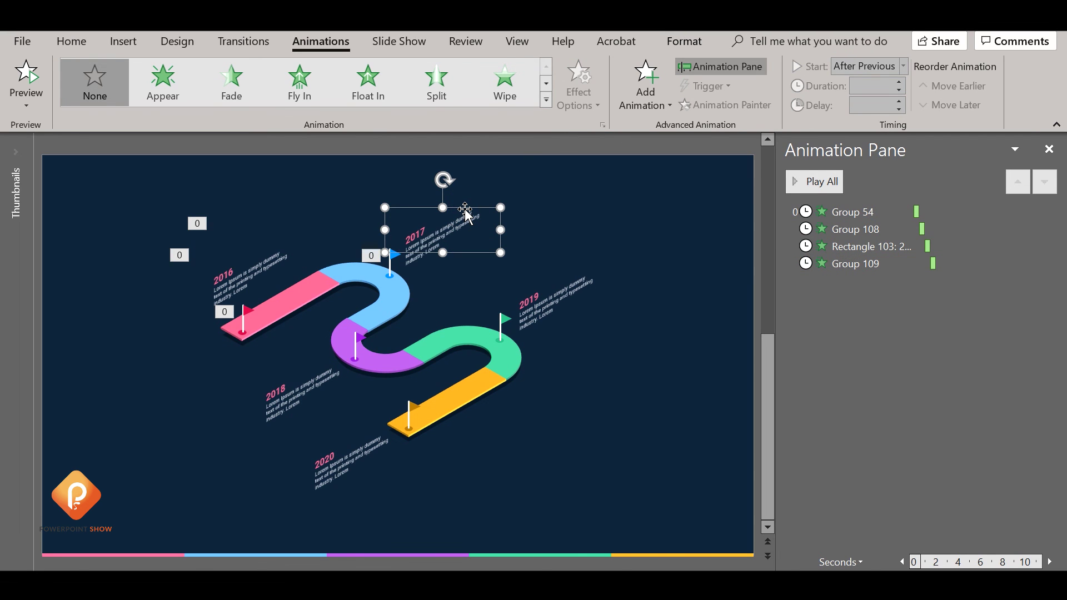
pyautogui.click(503, 84)
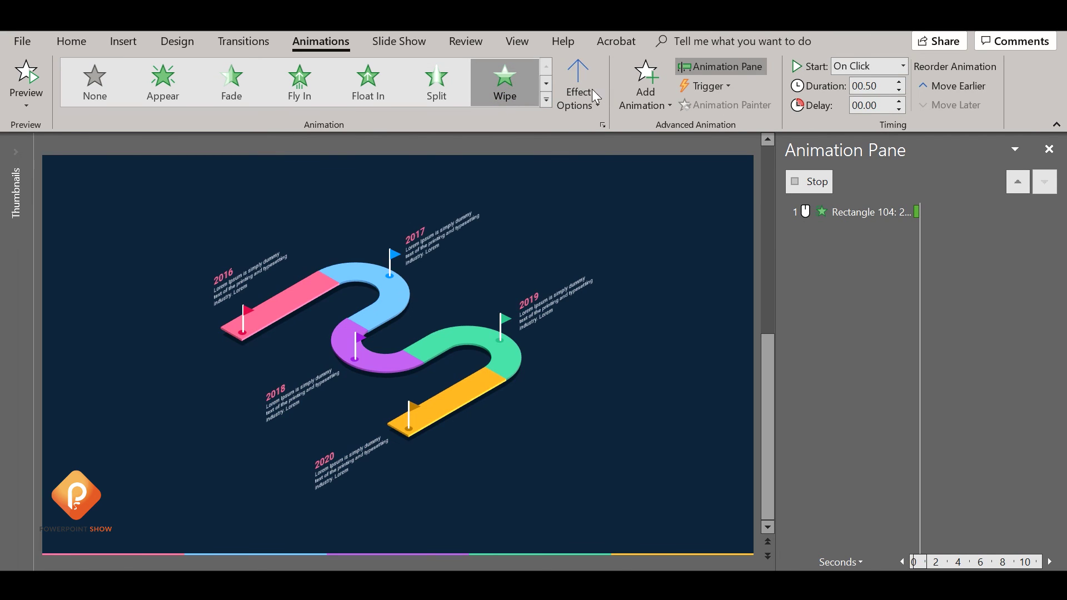
pyautogui.click(577, 92)
pyautogui.click(629, 182)
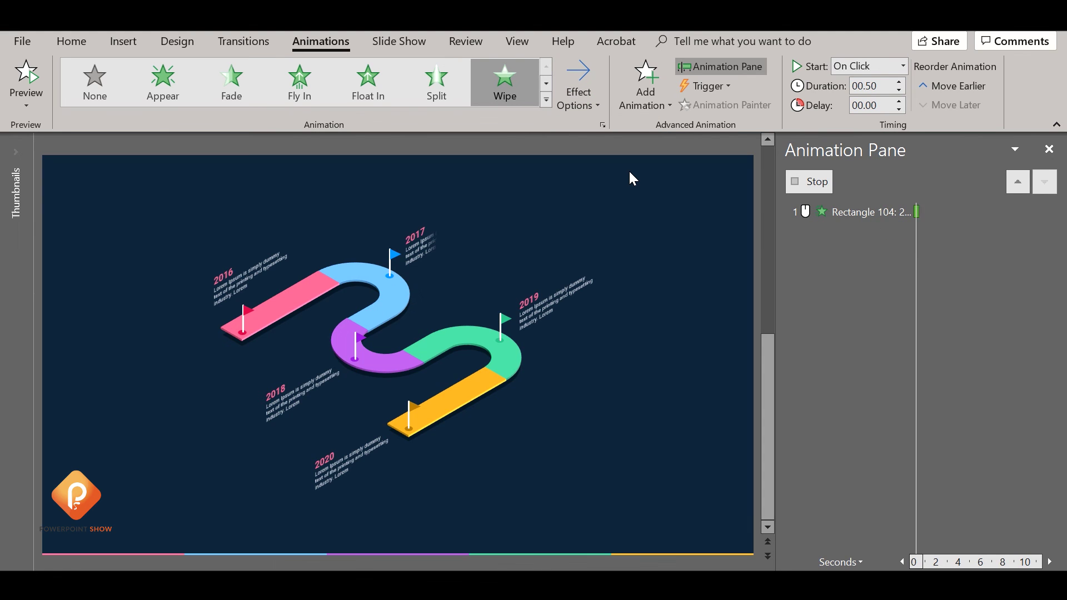
pyautogui.click(902, 66)
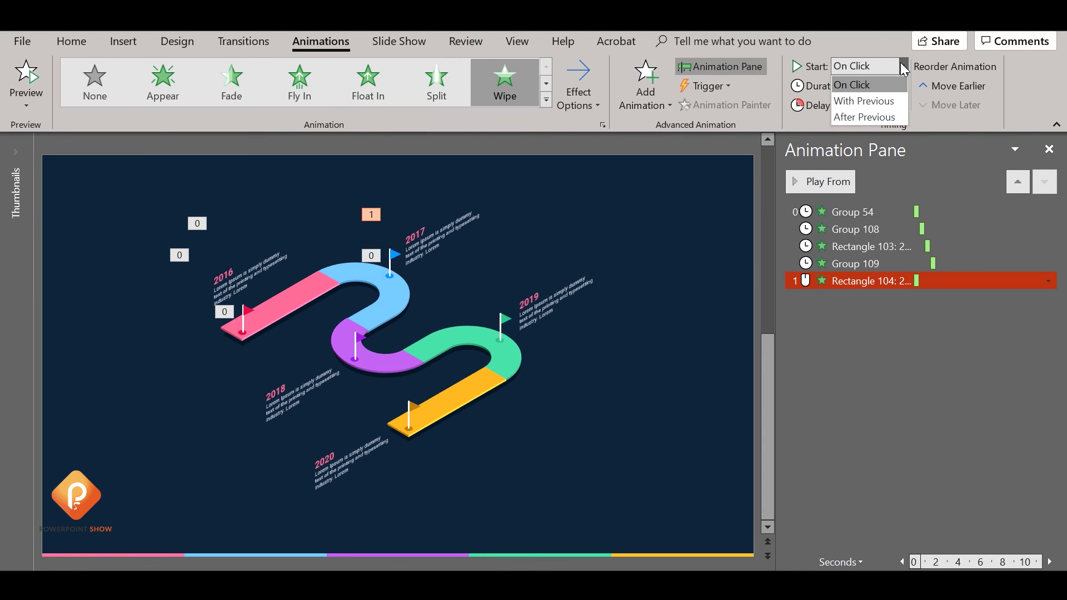
pyautogui.click(888, 117)
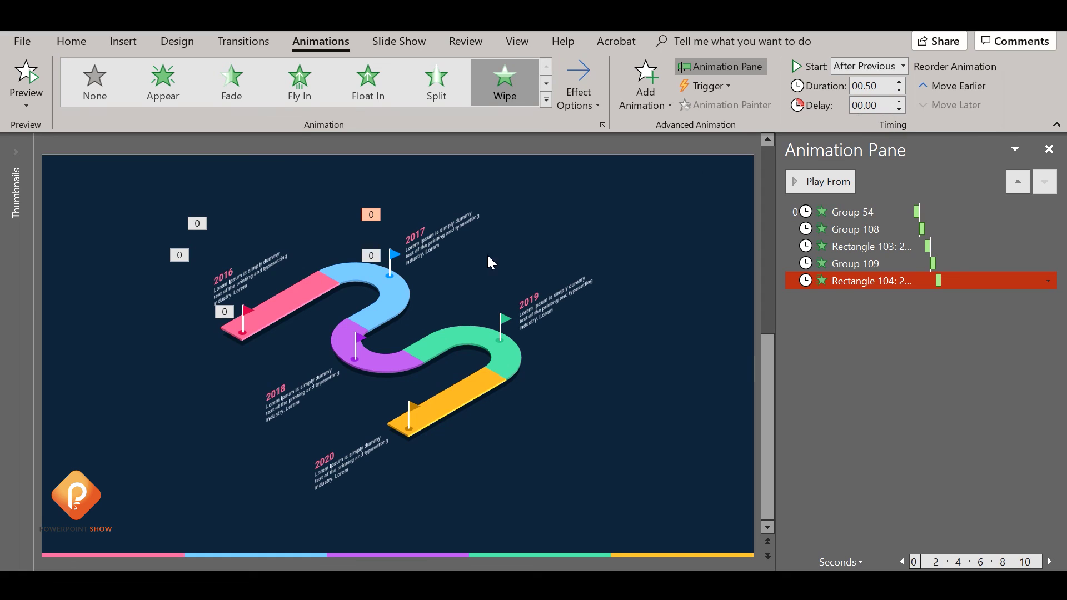
pyautogui.click(356, 348)
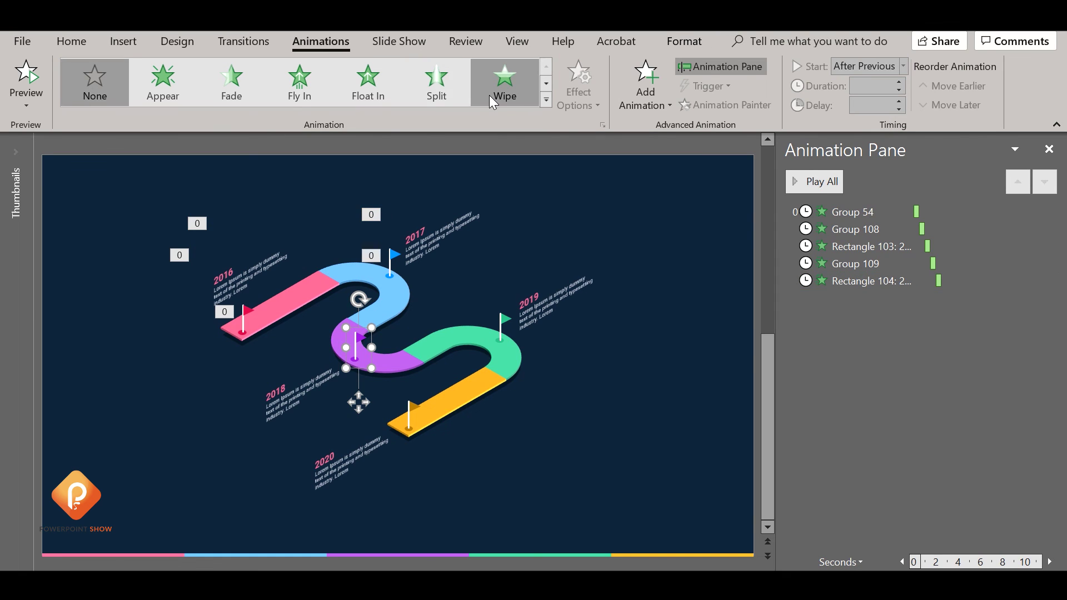
# - Give the 2018 flag a Wipe and the 2018 text a From Left Wipe, both After Previous
pyautogui.click(506, 83)
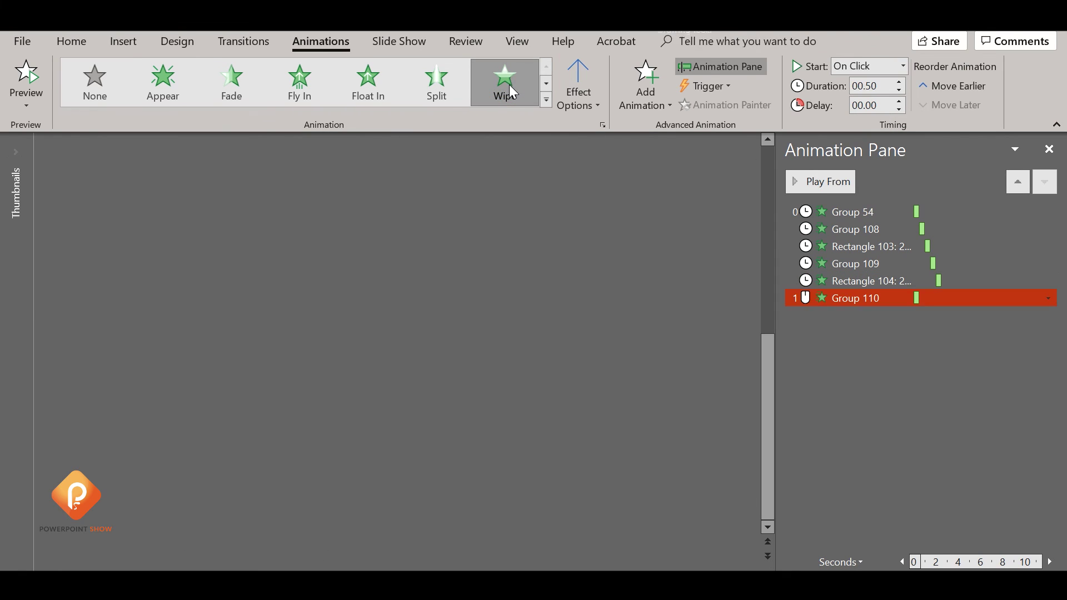
pyautogui.click(903, 66)
pyautogui.click(869, 117)
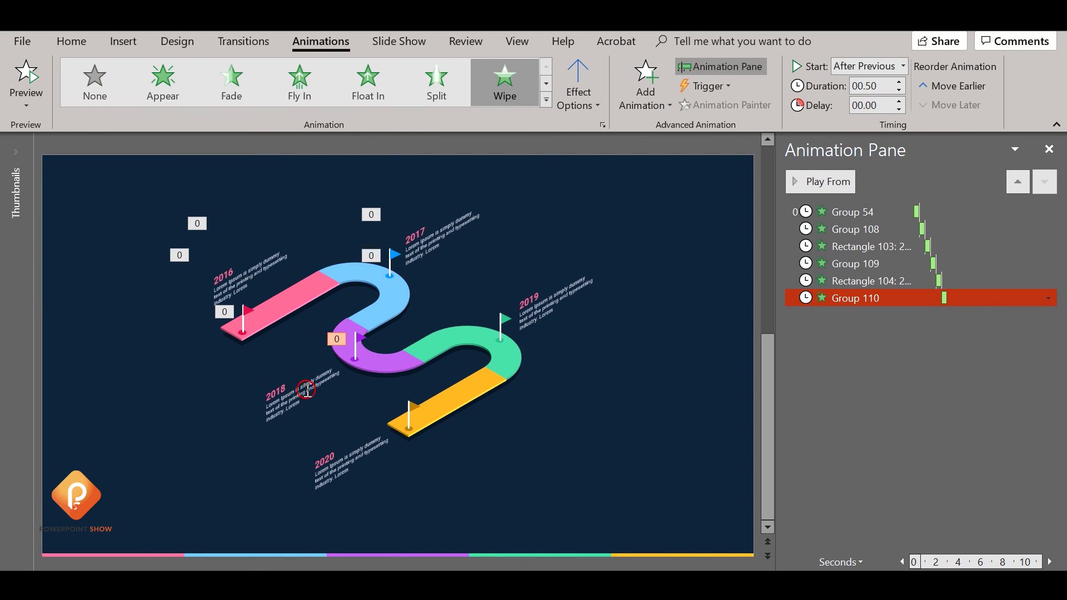
pyautogui.click(306, 389)
pyautogui.click(507, 84)
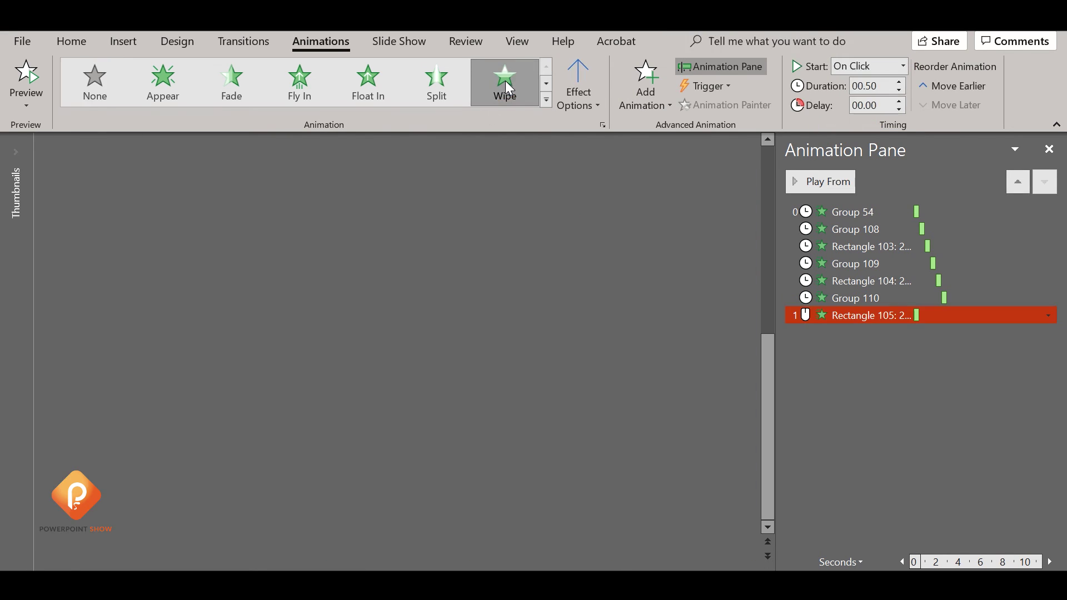
pyautogui.click(578, 99)
pyautogui.click(603, 186)
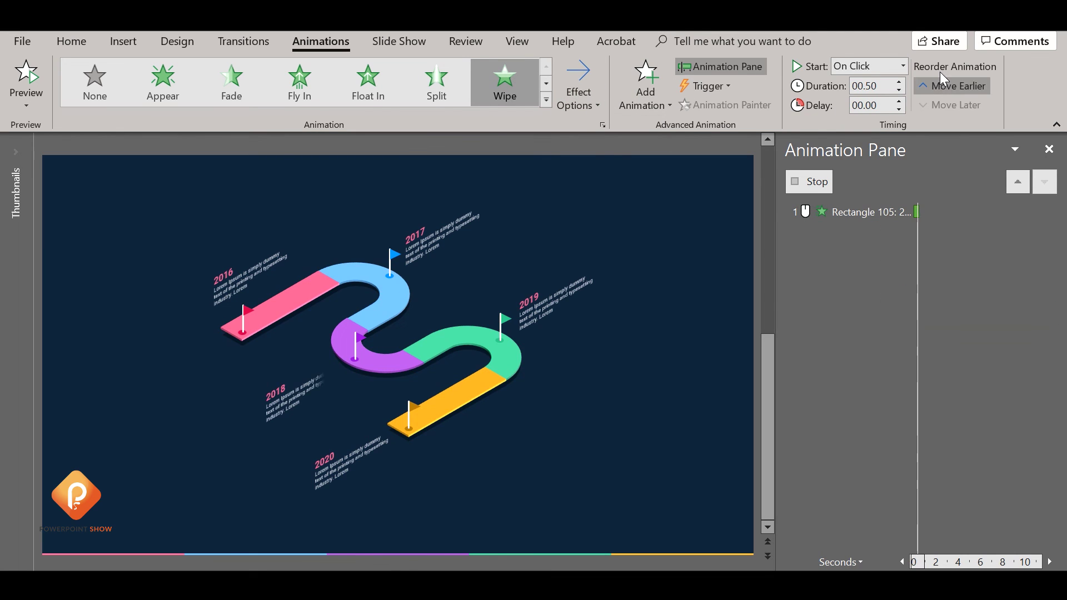
pyautogui.click(901, 66)
pyautogui.click(882, 117)
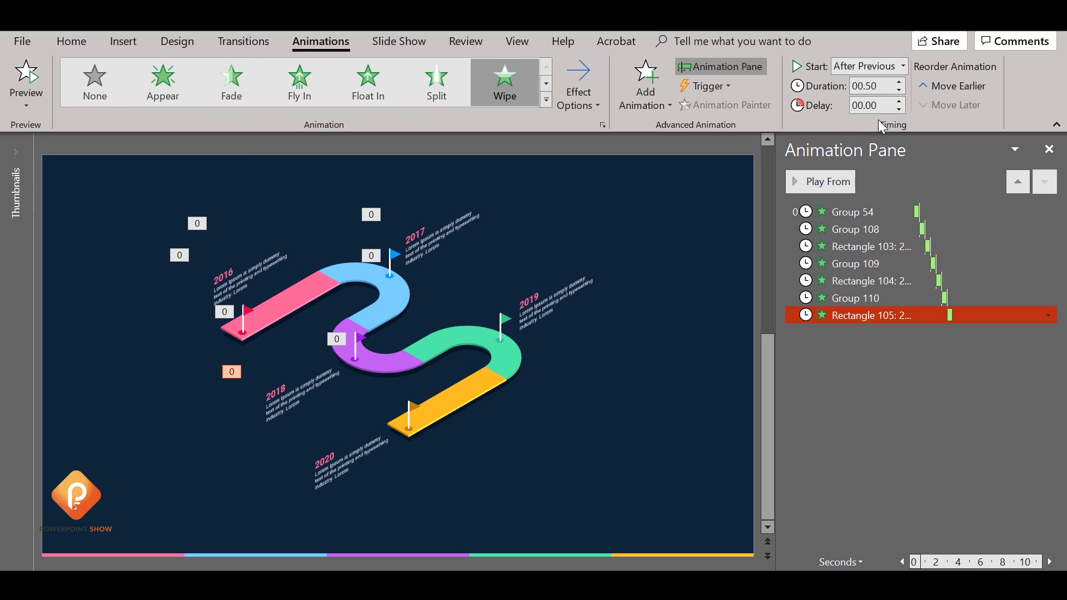
# - Give the green 2019 flag a Wipe entrance that starts After Previous
pyautogui.click(494, 323)
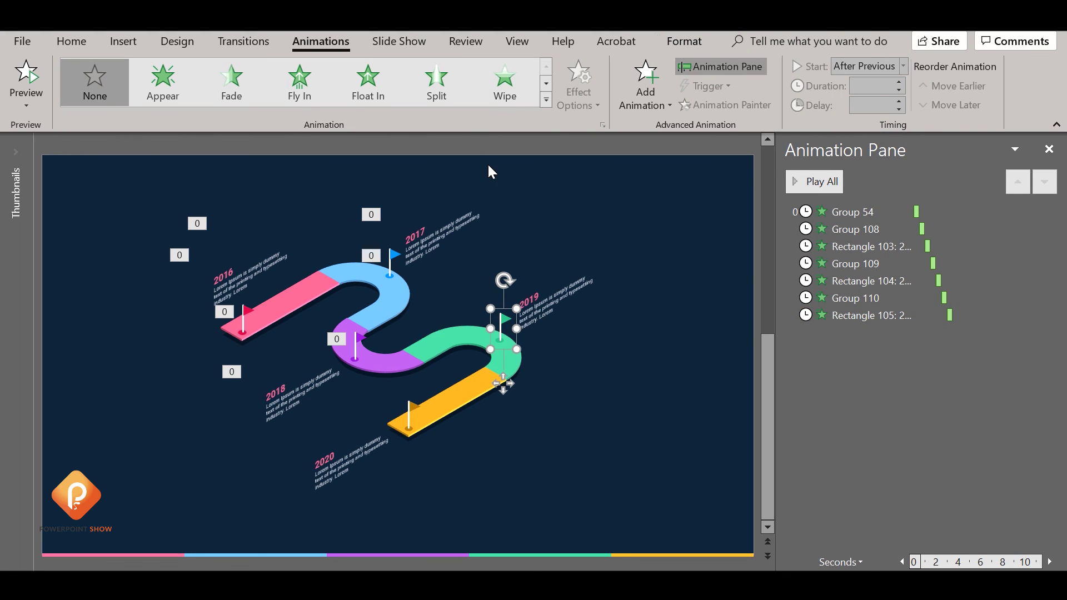
pyautogui.click(508, 90)
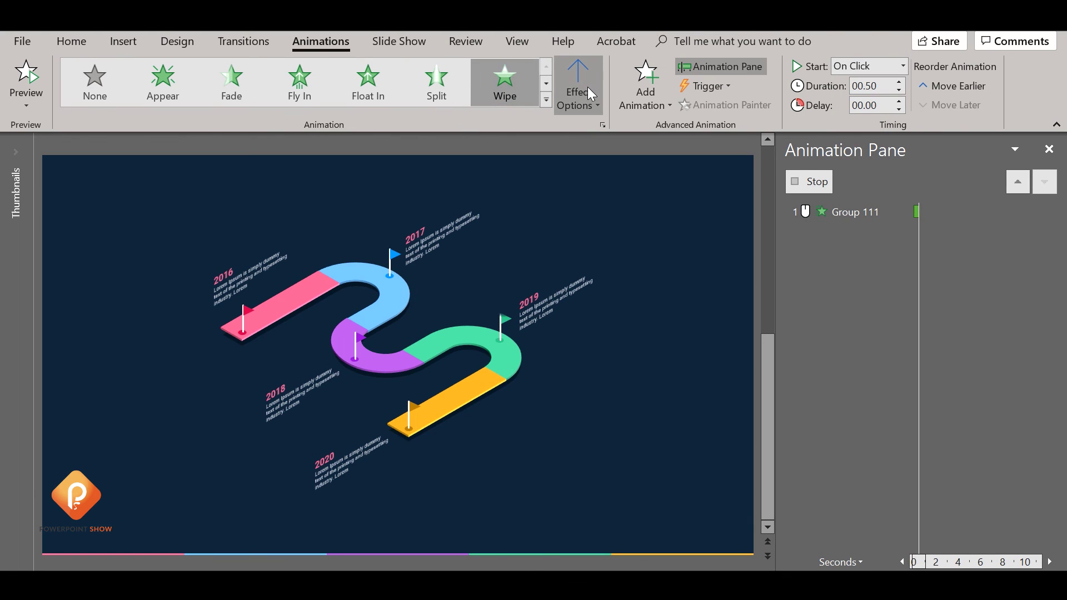
pyautogui.click(580, 89)
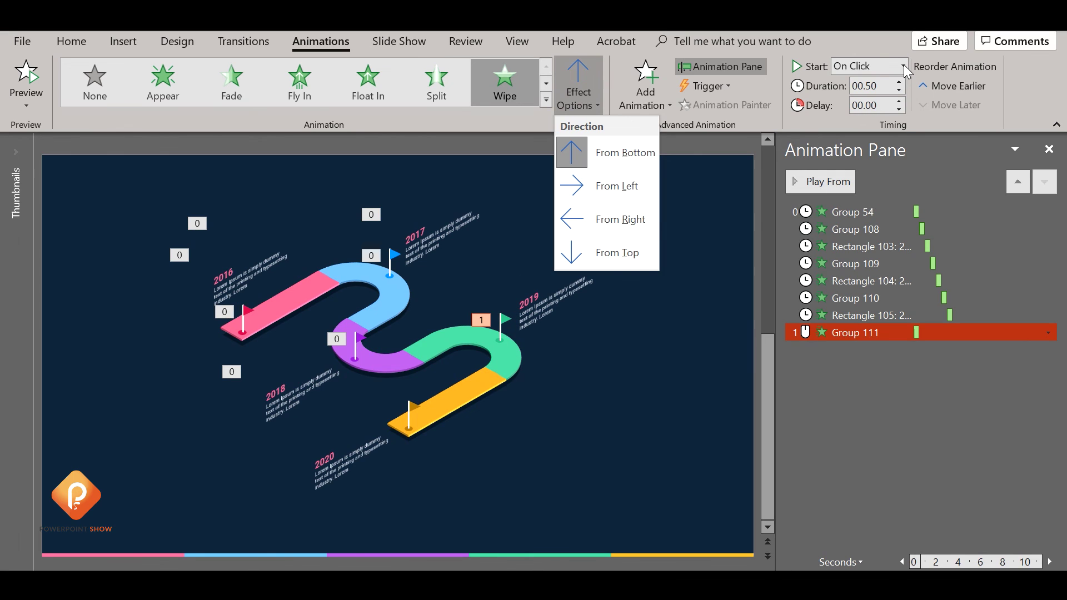
pyautogui.click(903, 67)
pyautogui.click(864, 113)
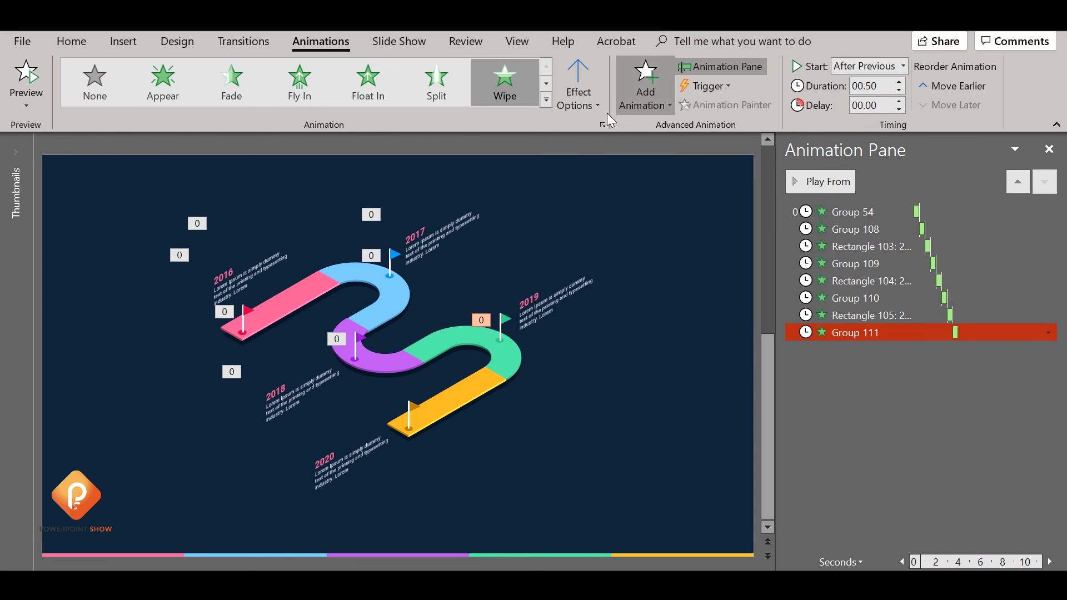
pyautogui.click(525, 308)
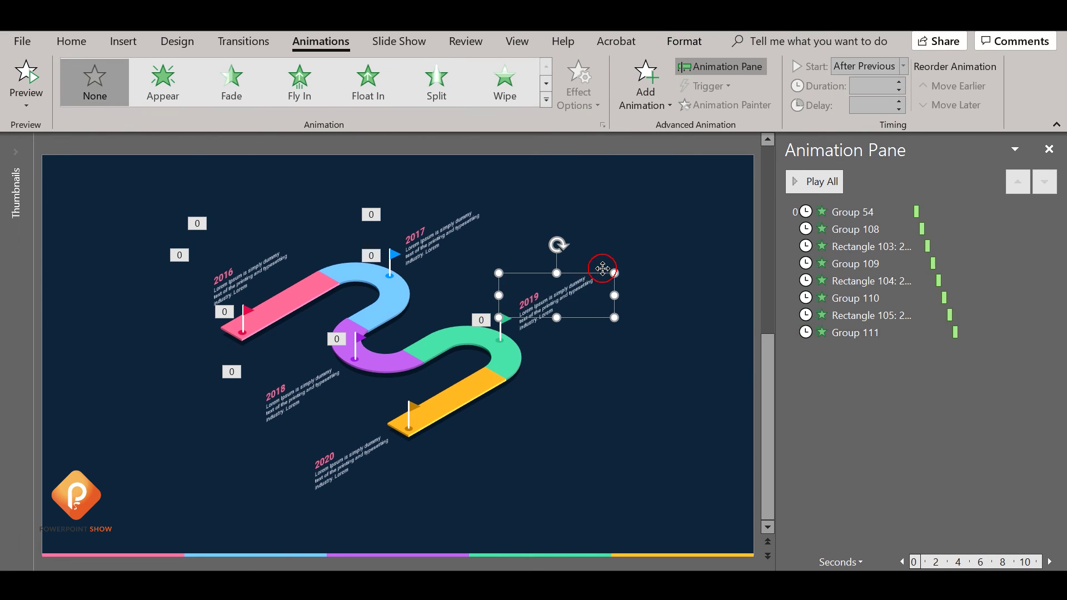
# - Give the 2019 text a Wipe entrance from the left, starting After Previous
pyautogui.click(511, 91)
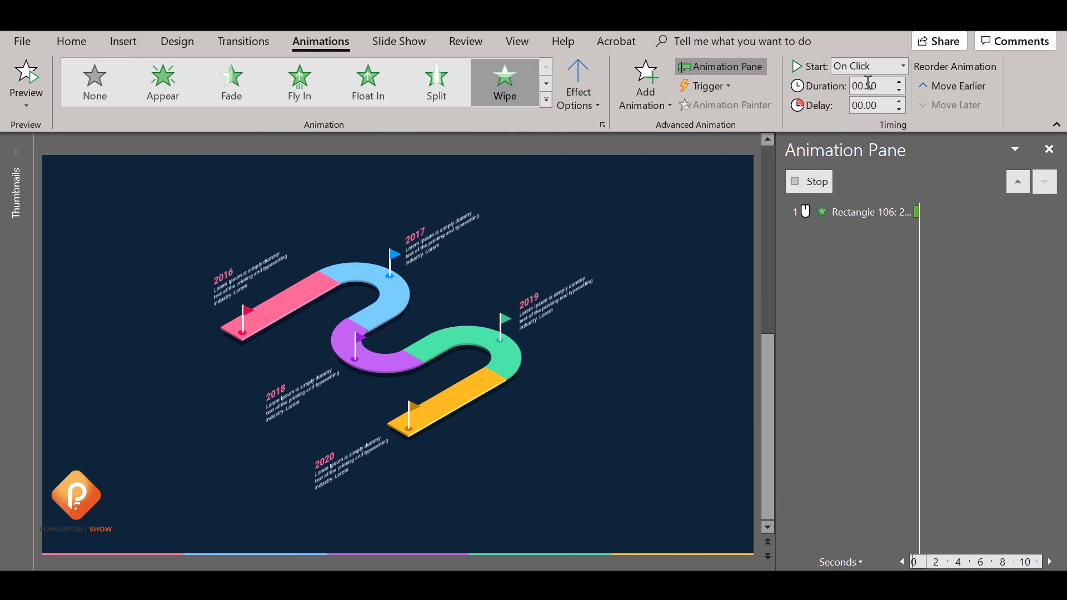
pyautogui.click(903, 69)
pyautogui.click(864, 116)
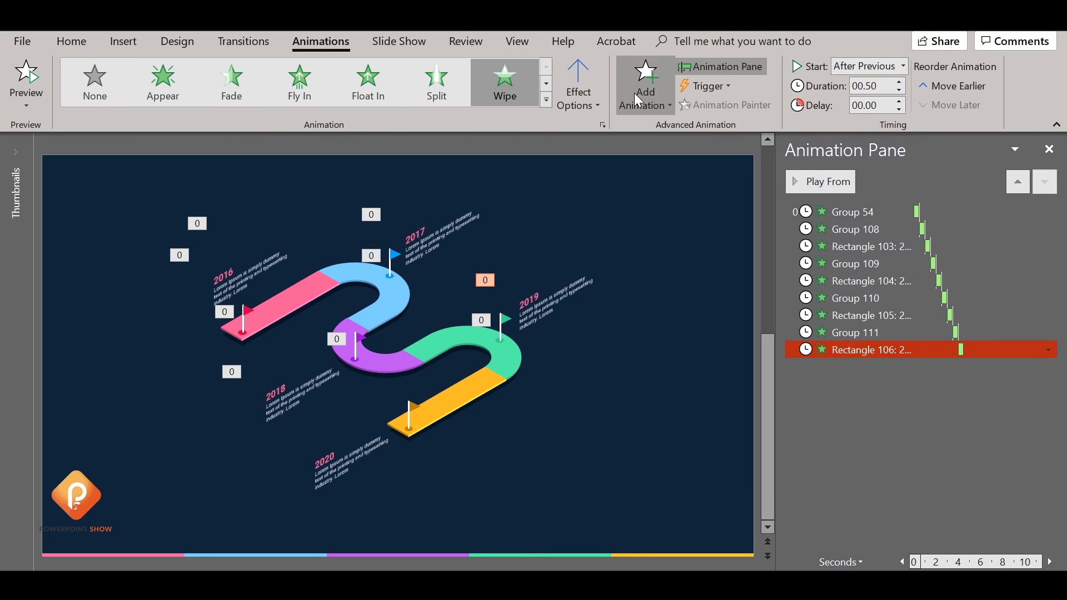
pyautogui.click(589, 103)
pyautogui.click(602, 184)
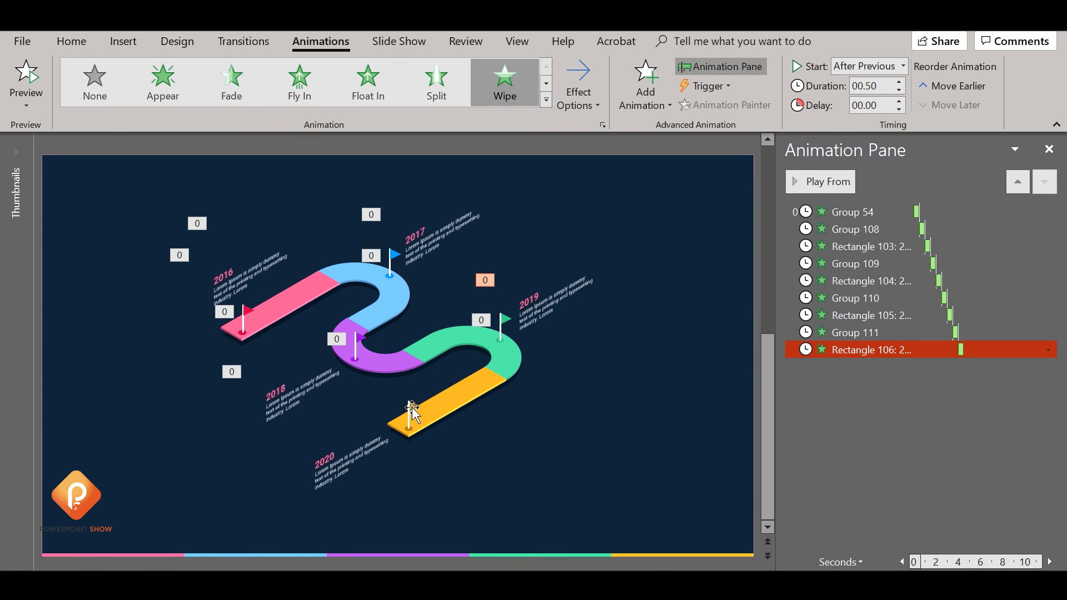
# - Give the 2020 flag on the yellow road a Wipe entrance starting After Previous
pyautogui.click(411, 414)
pyautogui.click(508, 86)
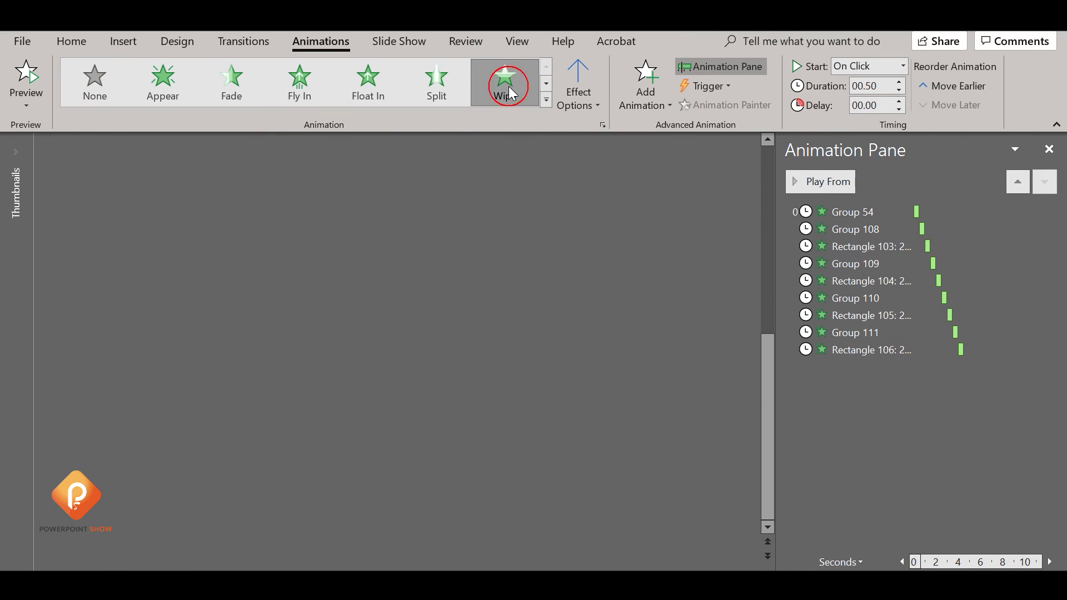
pyautogui.click(903, 65)
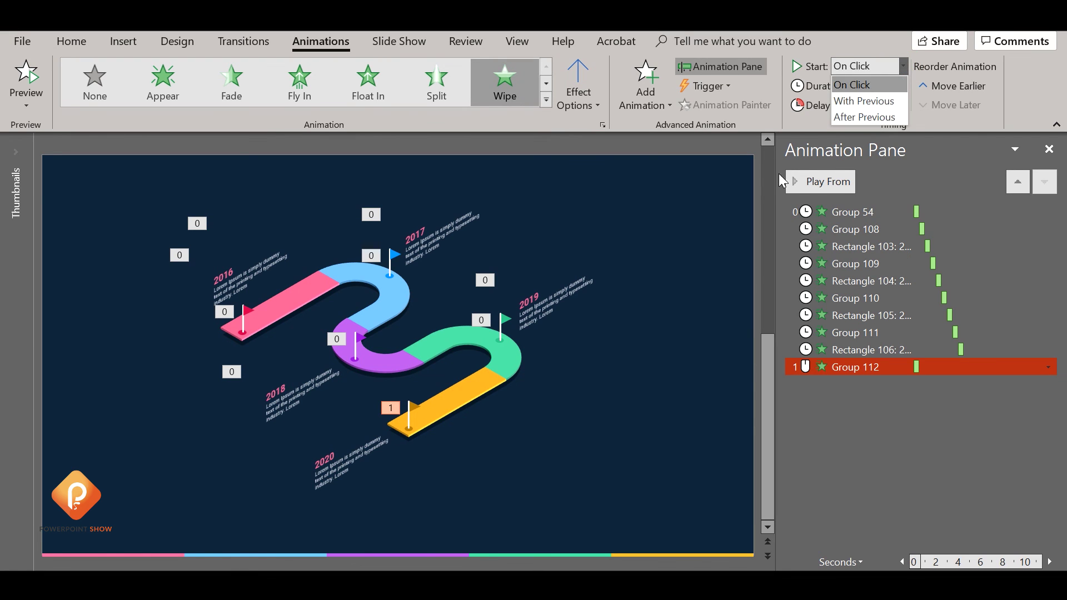
pyautogui.click(873, 116)
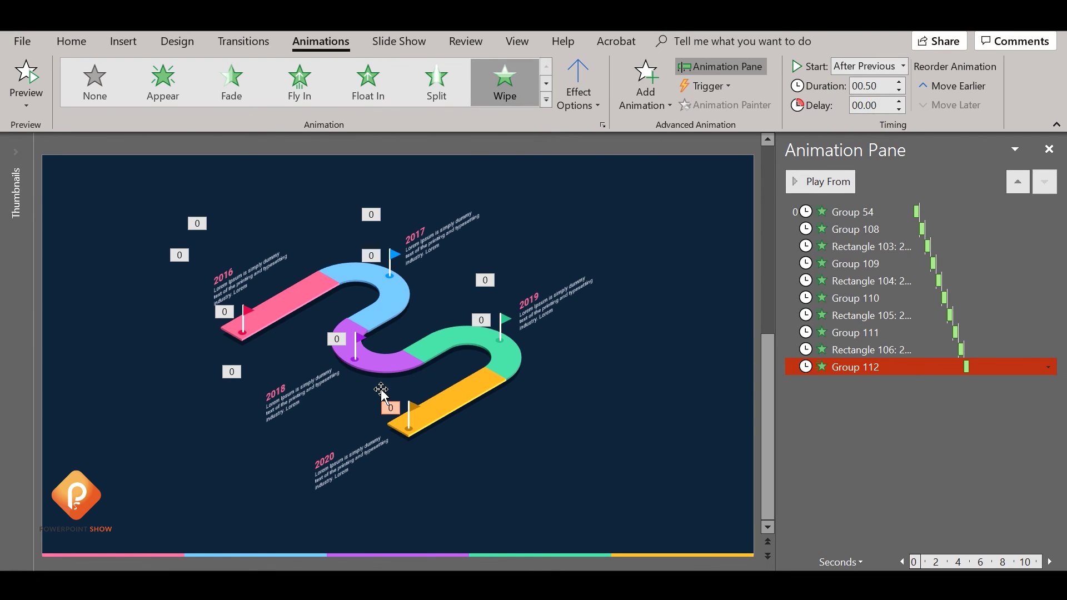
# - Give the 2020 text a From Left Wipe after the previous item, then close the Animation Pane
pyautogui.click(356, 453)
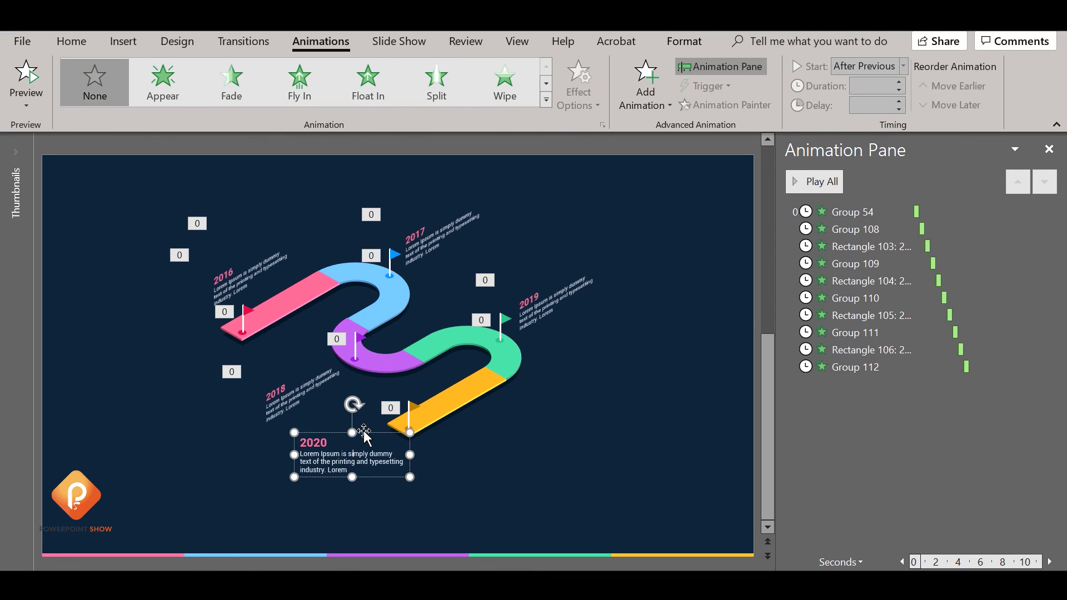
pyautogui.click(506, 83)
pyautogui.click(579, 89)
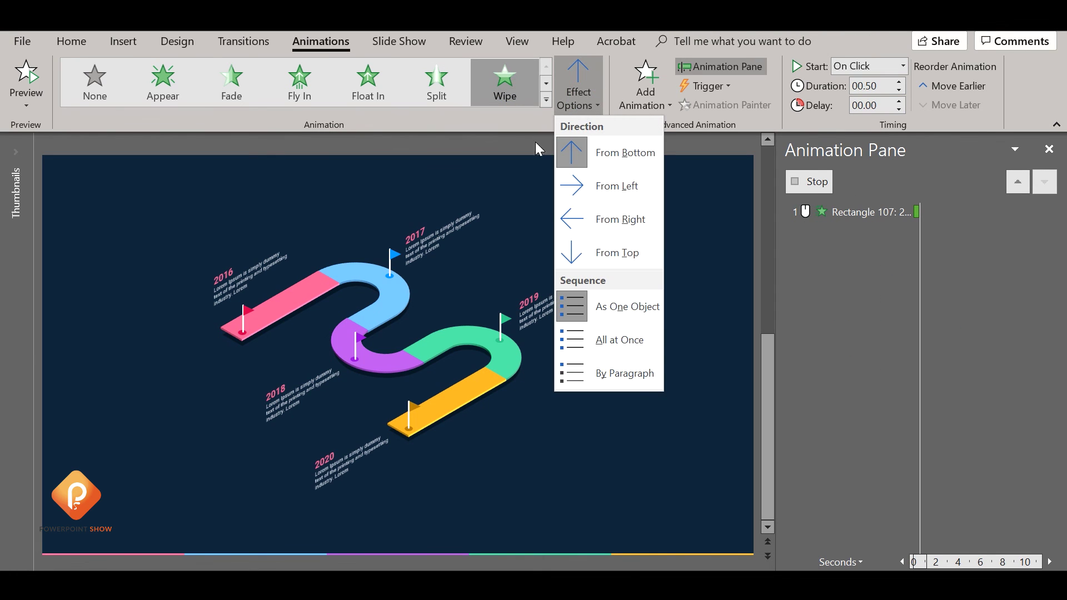
pyautogui.click(619, 185)
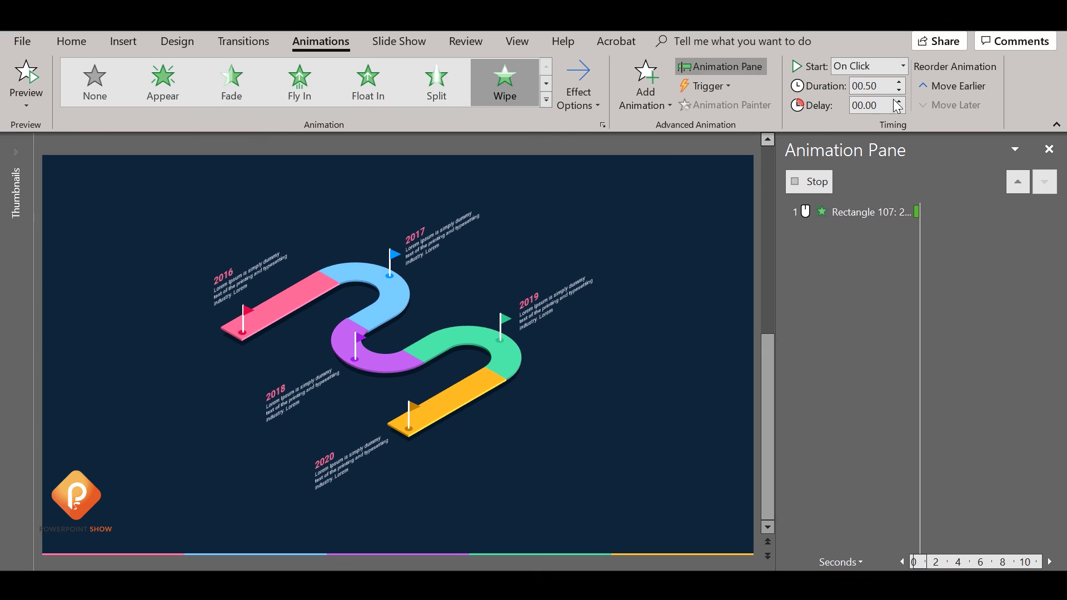
pyautogui.click(903, 65)
pyautogui.click(859, 118)
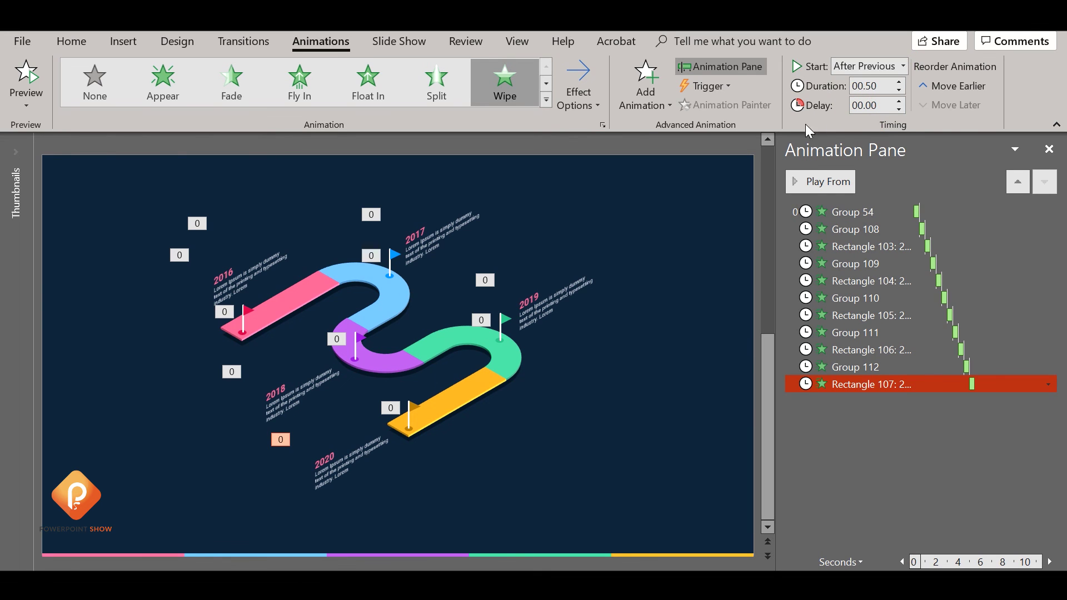
pyautogui.click(1049, 149)
# - Deselect everything on the Home tab and play the timeline slide show from the beginning with F5
pyautogui.click(767, 408)
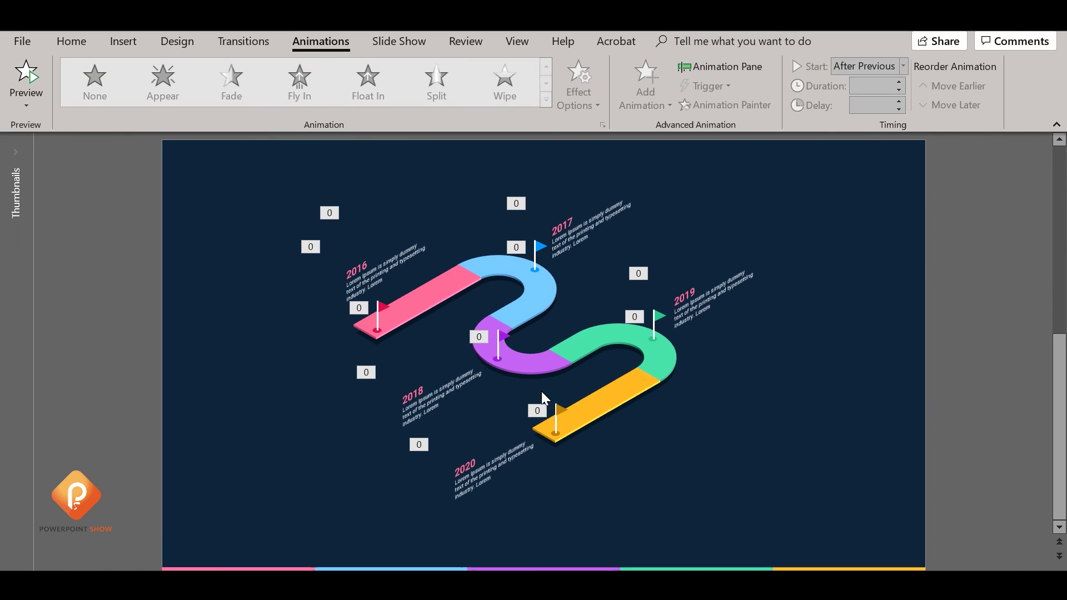
pyautogui.click(71, 42)
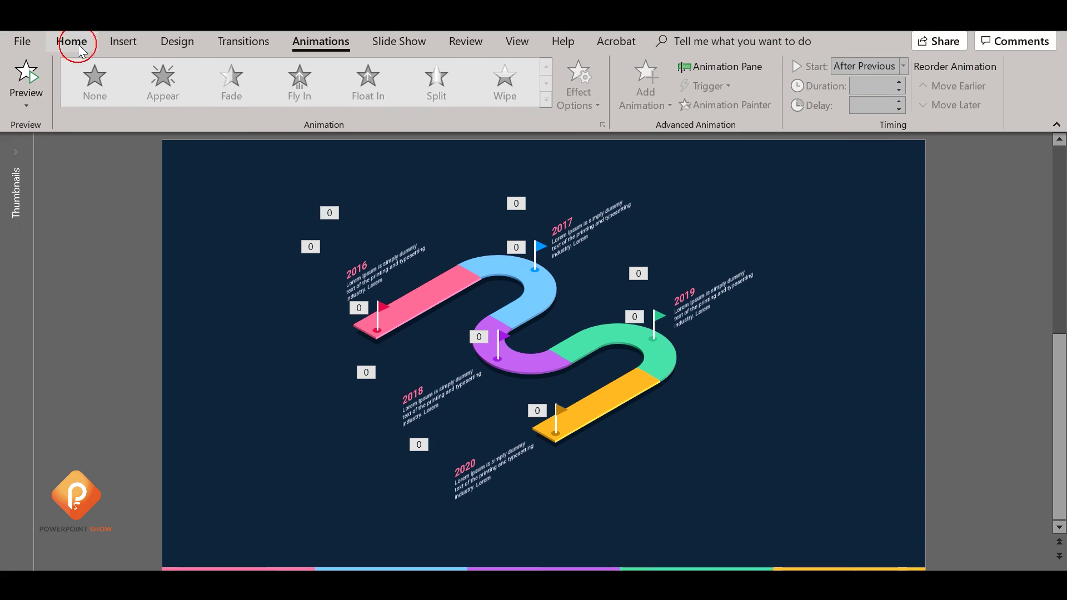
pyautogui.click(845, 312)
pyautogui.press('F5')
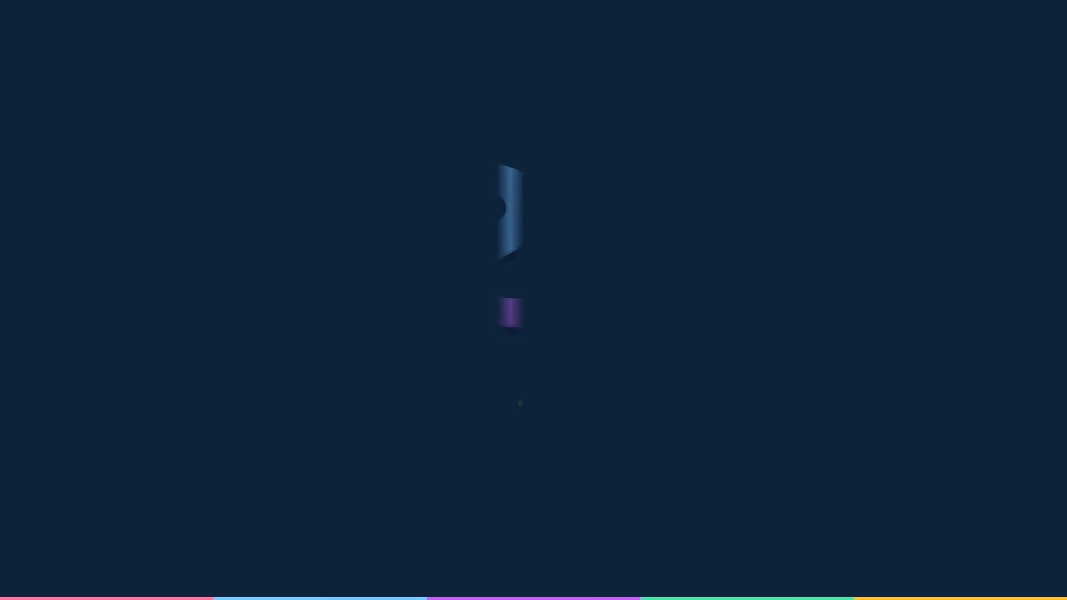